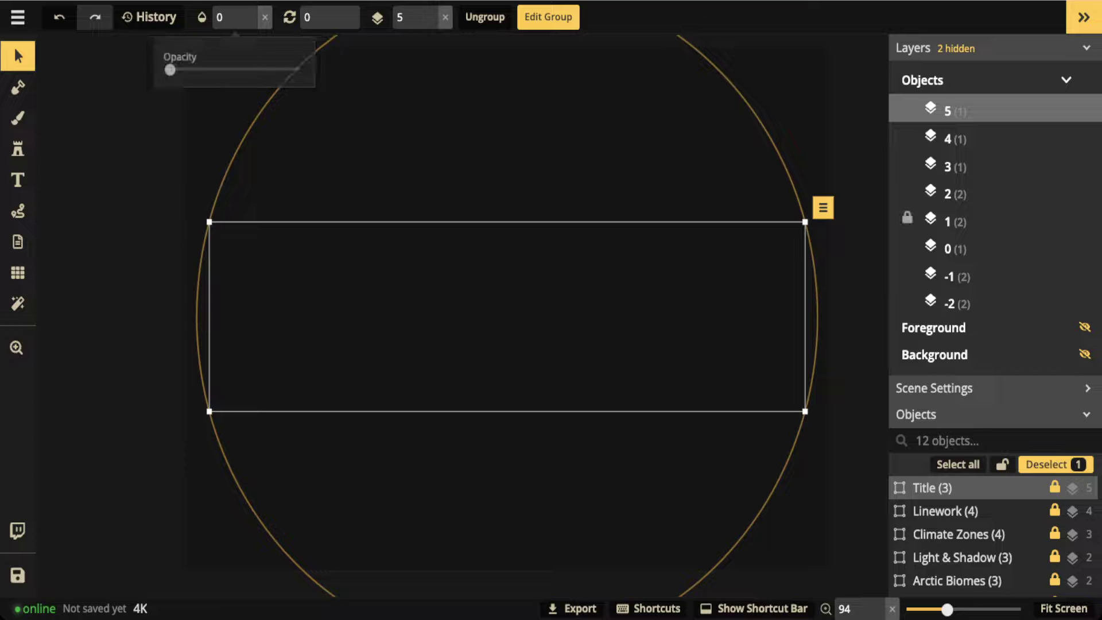
Step: Unhide the Foreground and Background layers and clear the selection of the Title group
left_click(1085, 327)
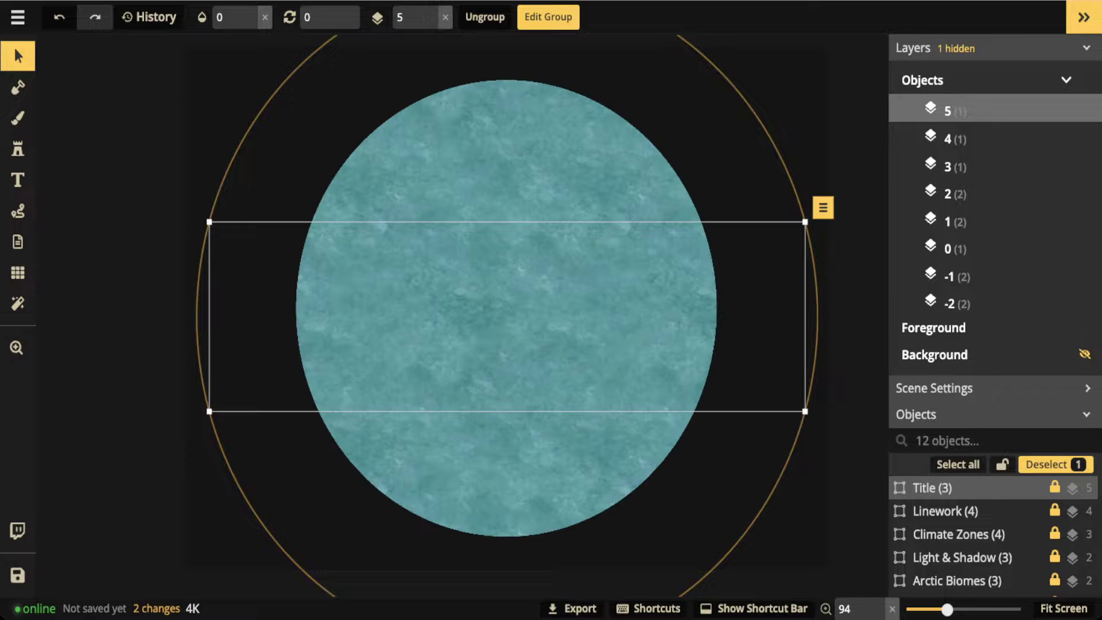
left_click(1085, 355)
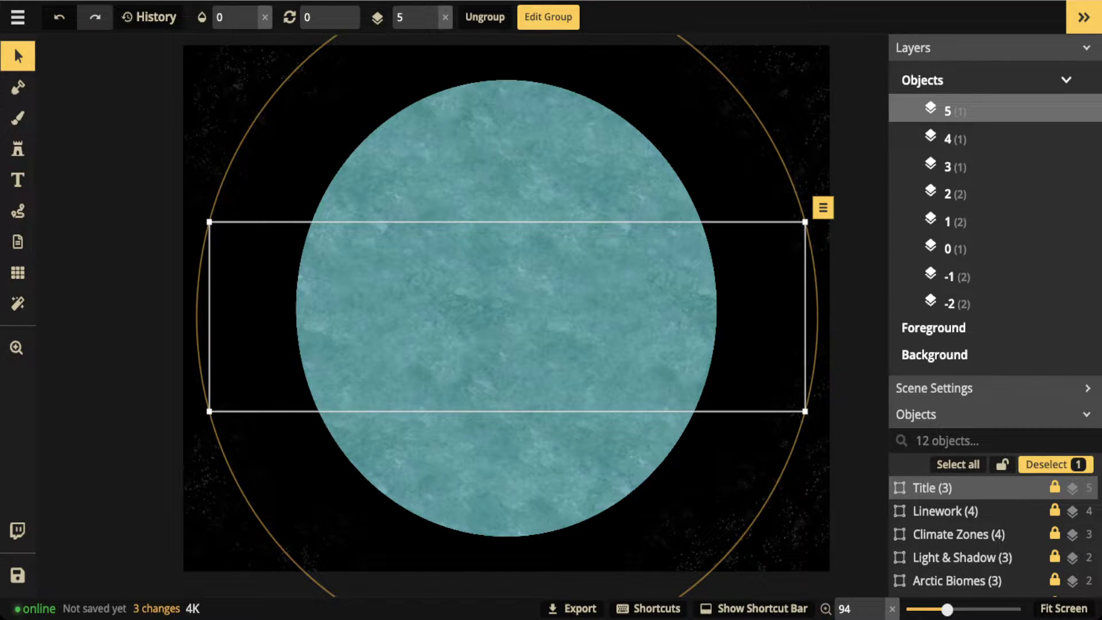
key("Escape")
Step: Choose the ellipse shape for the mask and show the square grid over the map
left_click(18, 87)
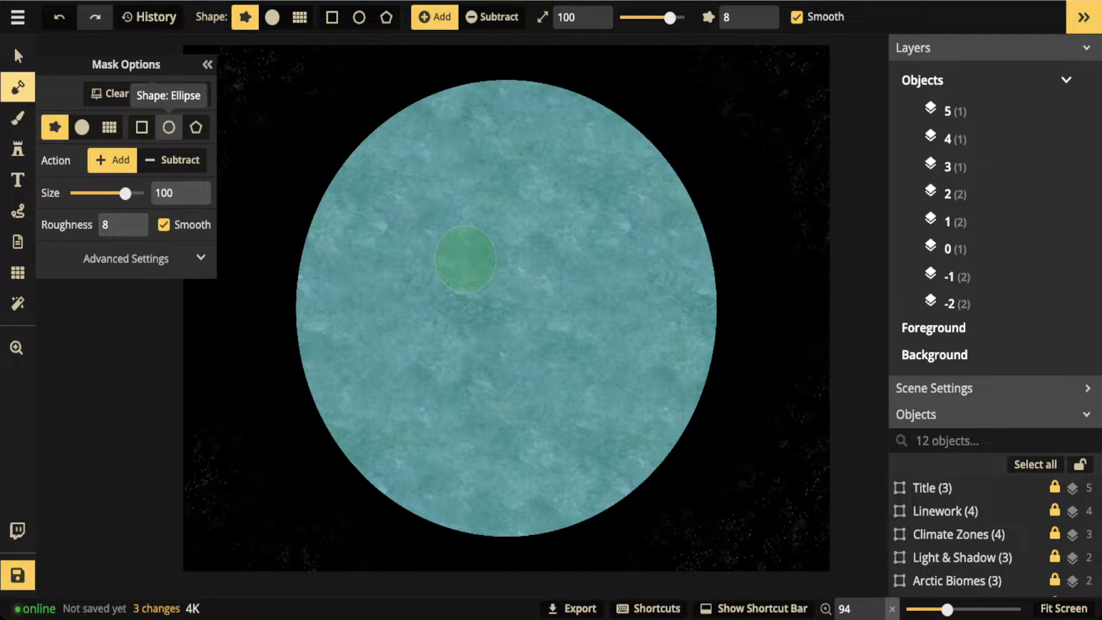
left_click(169, 127)
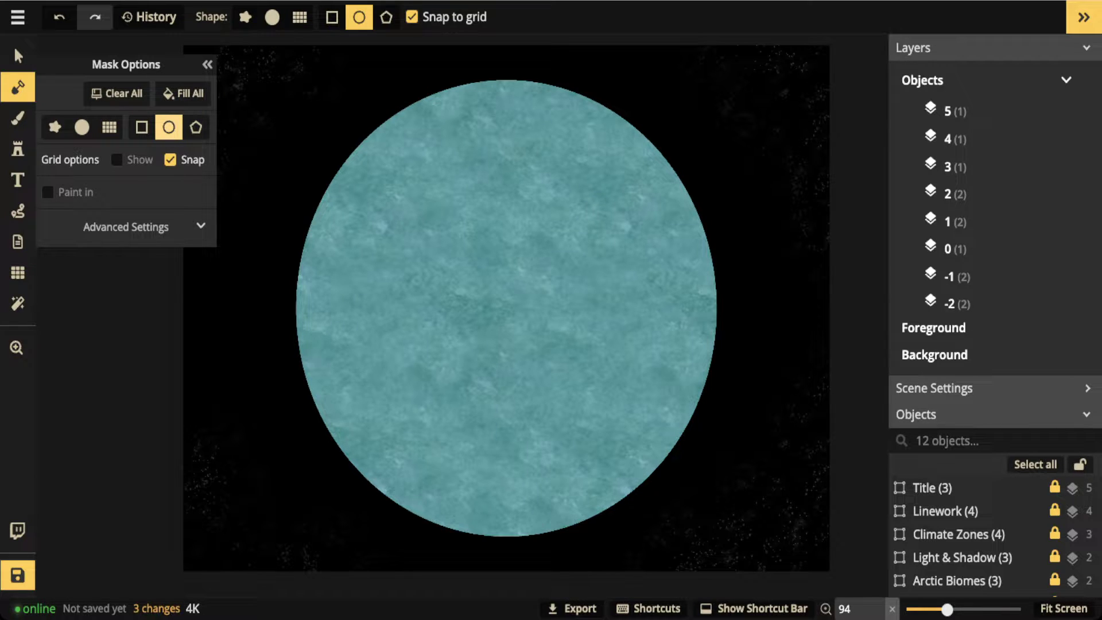
left_click(18, 272)
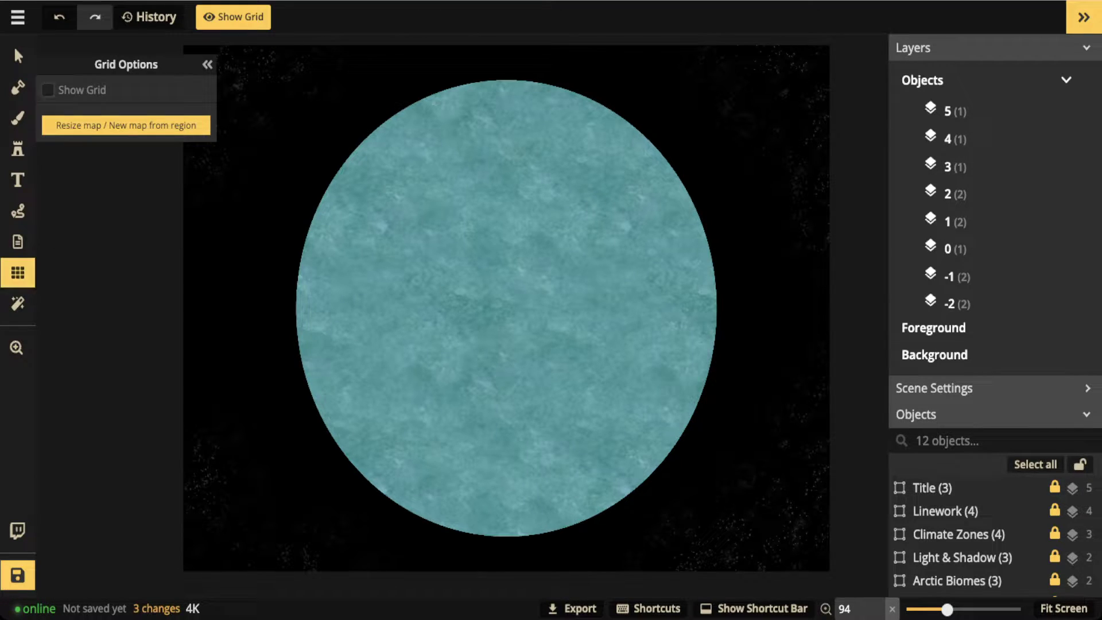
key("g")
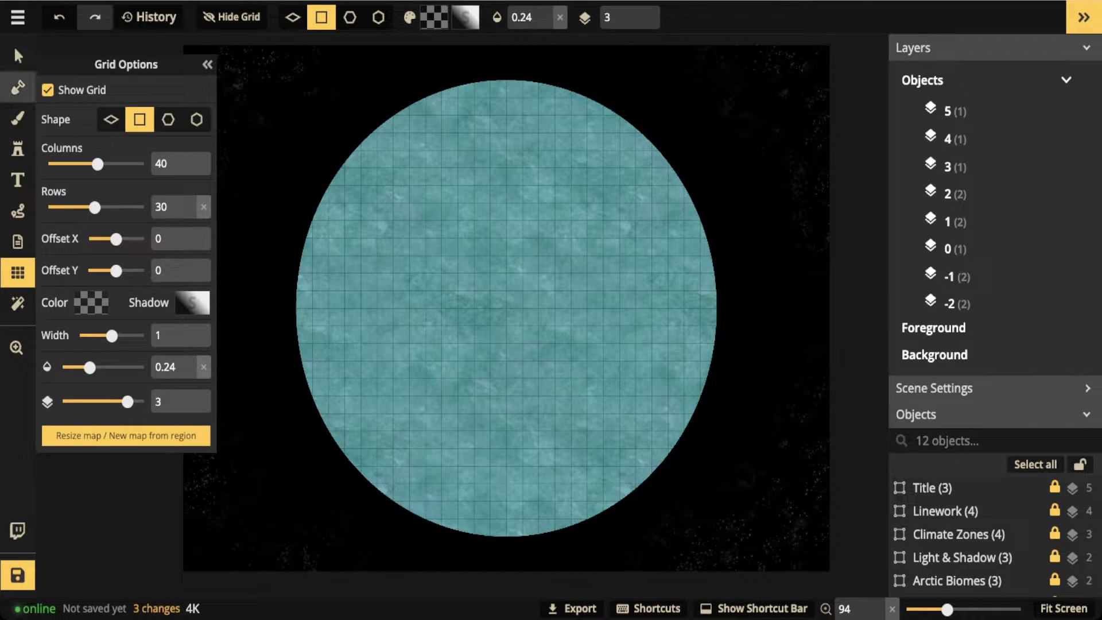
left_click(18, 88)
left_click_drag(345, 115, 749, 518)
left_click_drag(547, 316, 515, 299)
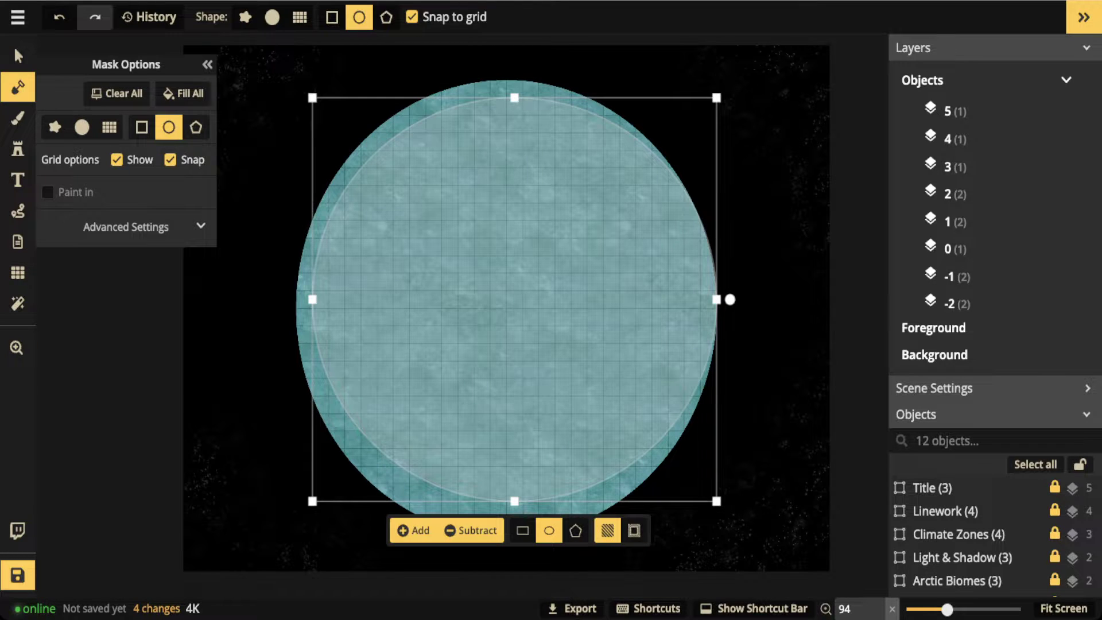
key("Escape")
Step: Try an ellipse mask shape aligned to the full extent of the planet disc, with mask effects enabled
left_click_drag(328, 80, 750, 540)
left_click_drag(538, 308, 506, 308)
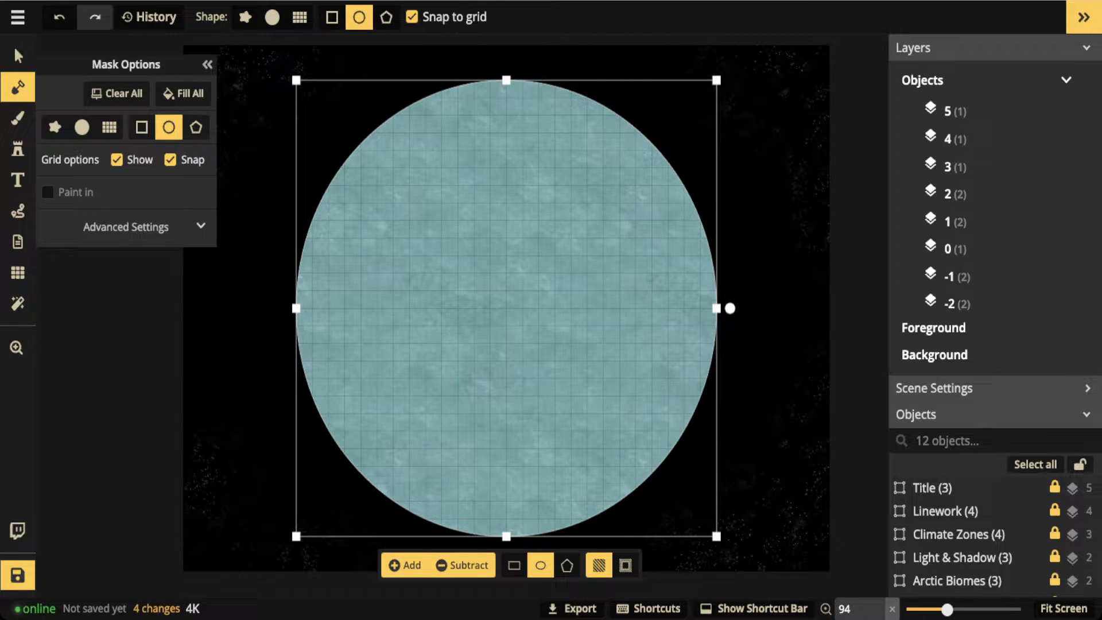
left_click(126, 227)
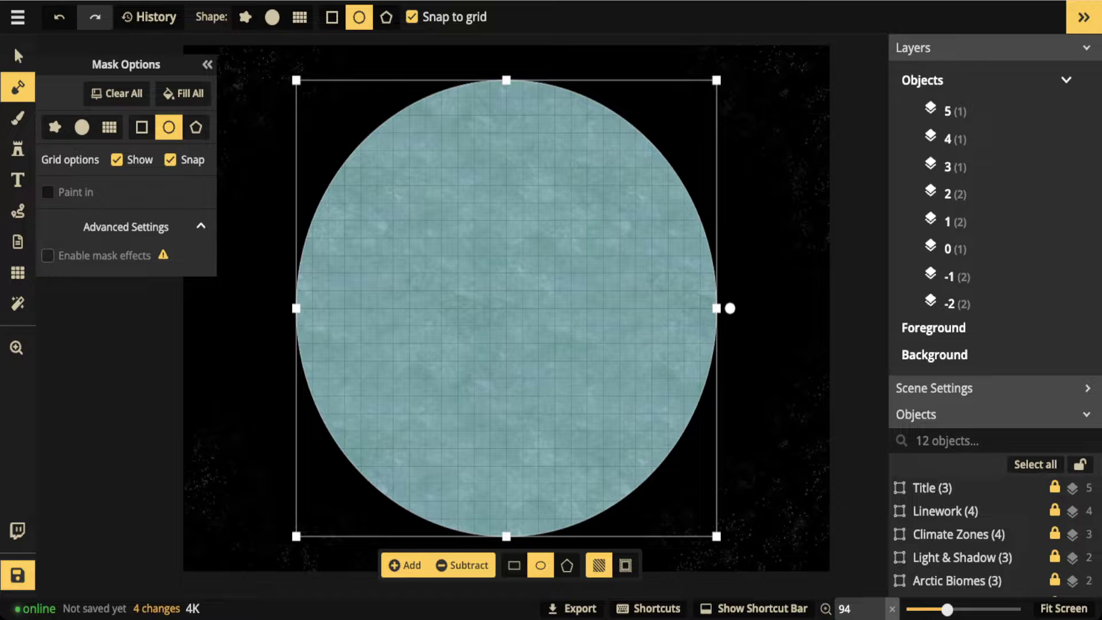
left_click(47, 256)
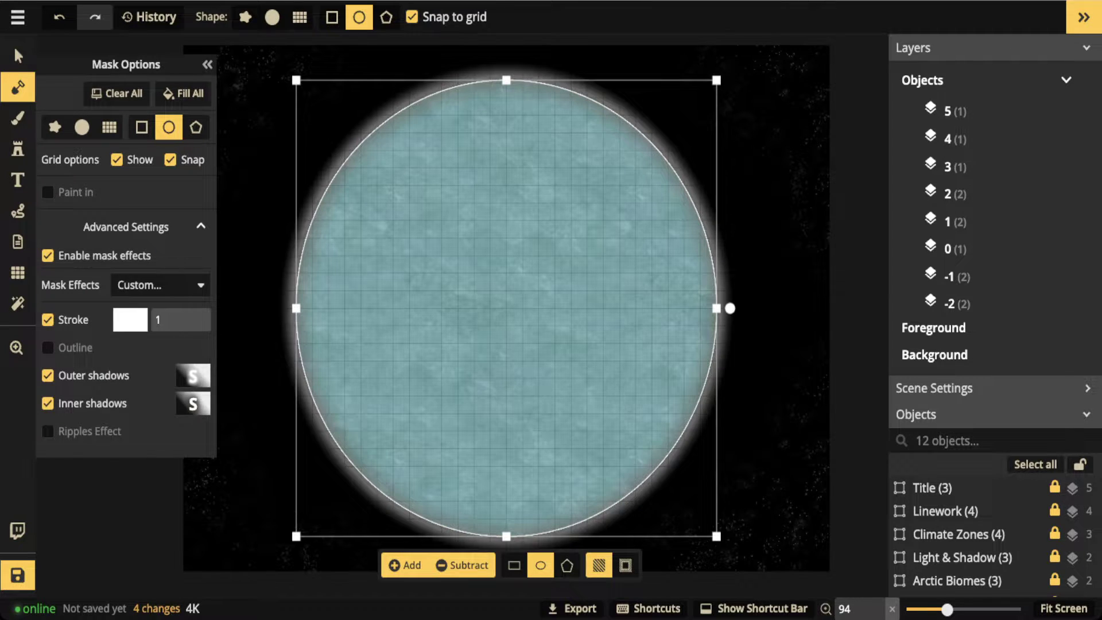
Step: Inspect the mask effects along the planet's edge, disable them and discard the ellipse shape
scroll(315, 182, "up", 2)
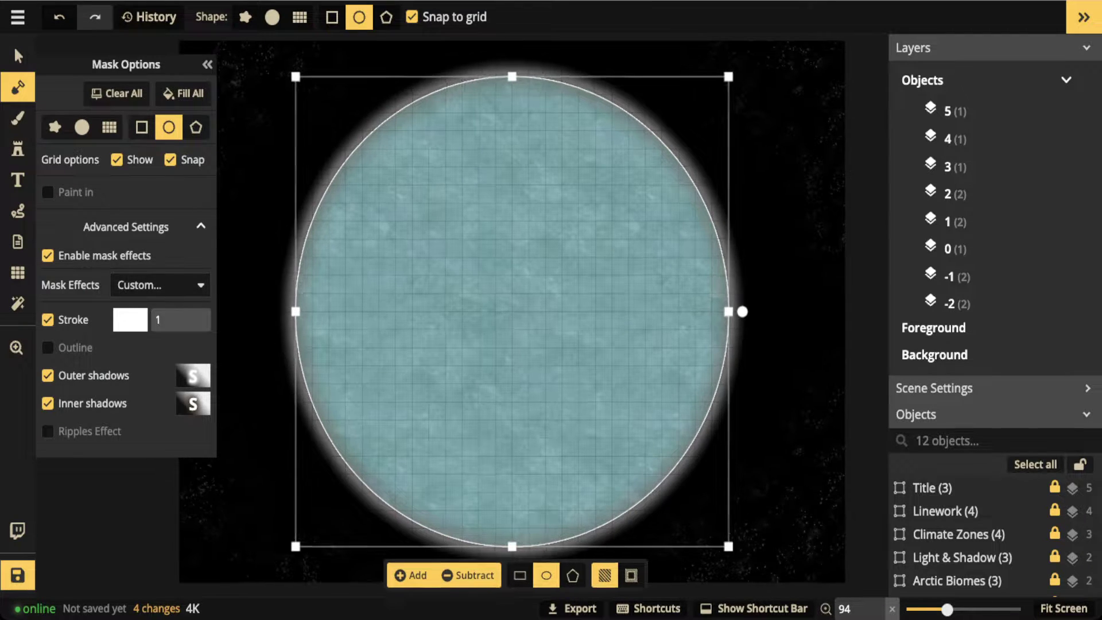
scroll(356, 132, "up", 3)
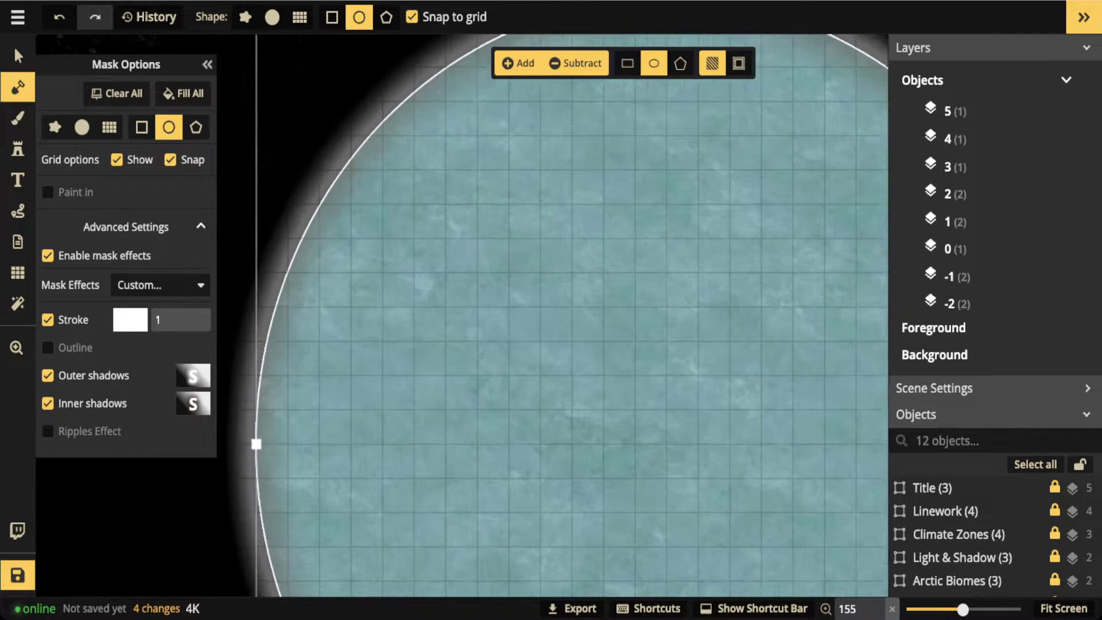
scroll(463, 315, "up", 2)
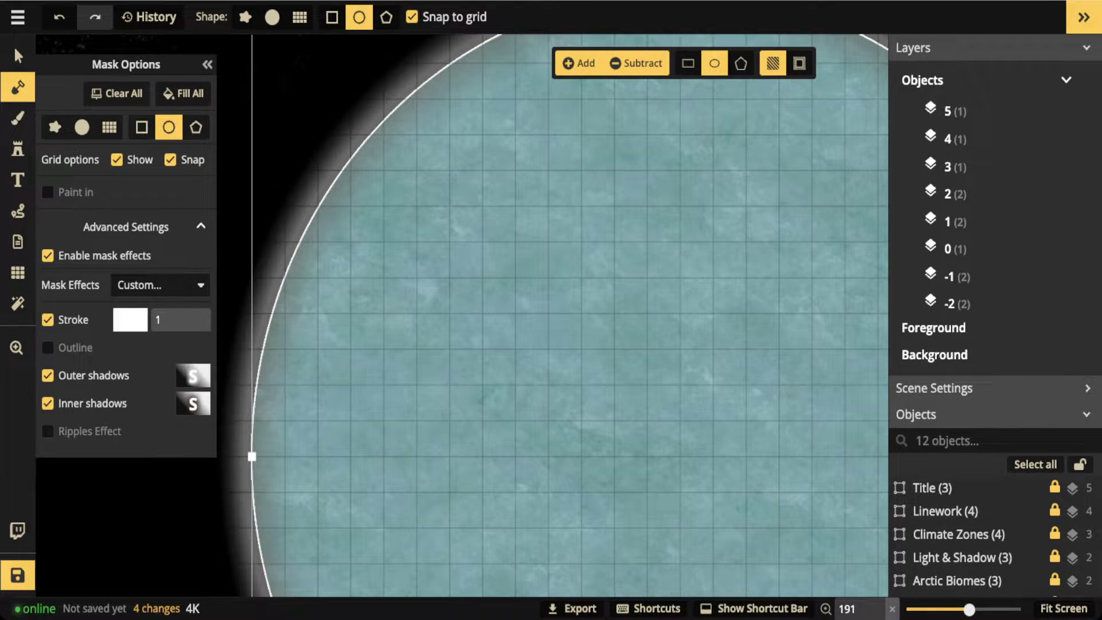
scroll(251, 456, "down", 1)
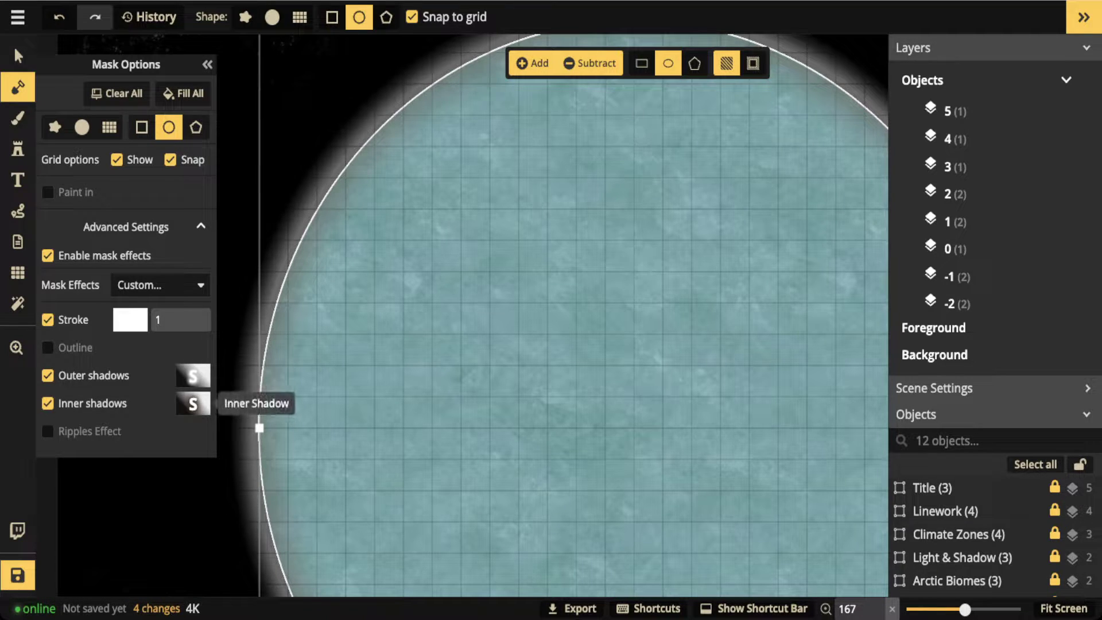
scroll(402, 188, "down", 4)
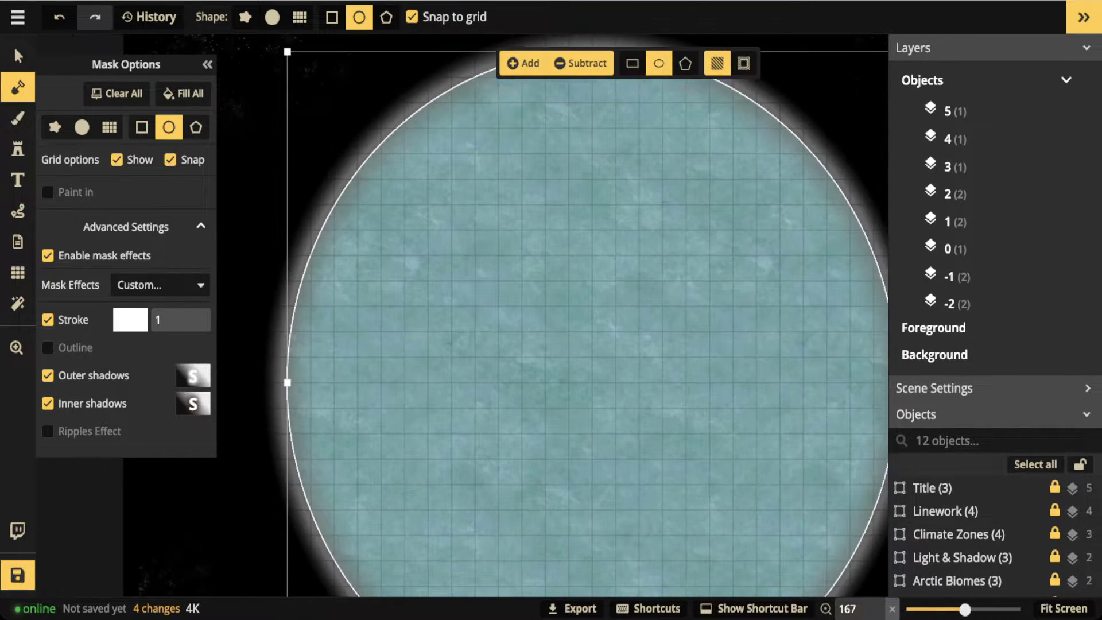
scroll(544, 335, "down", 2)
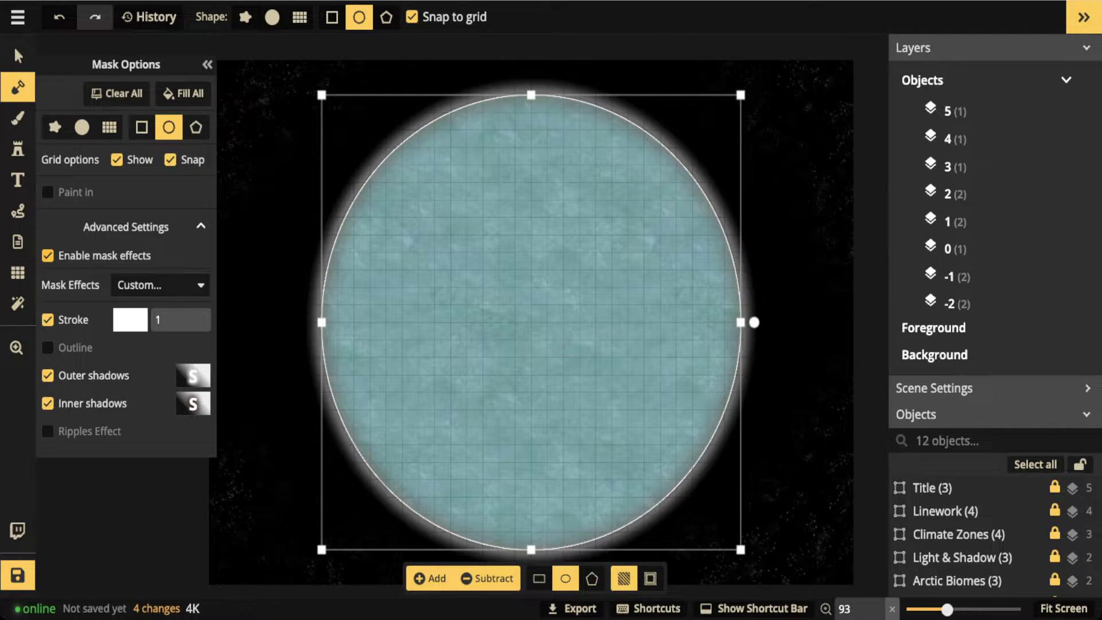
left_click(47, 255)
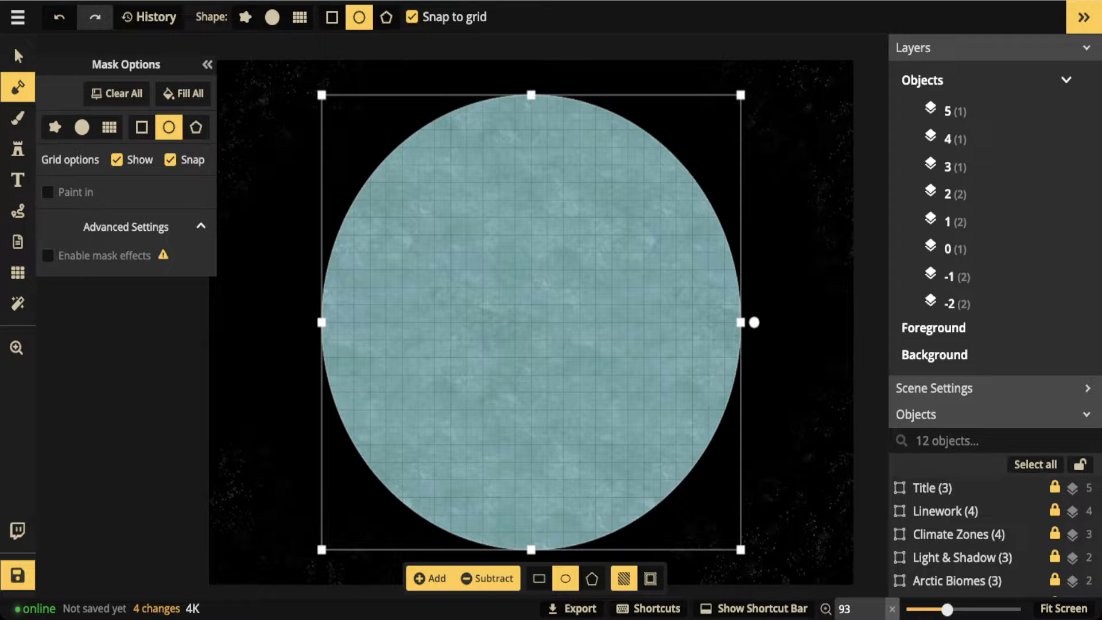
key("Escape")
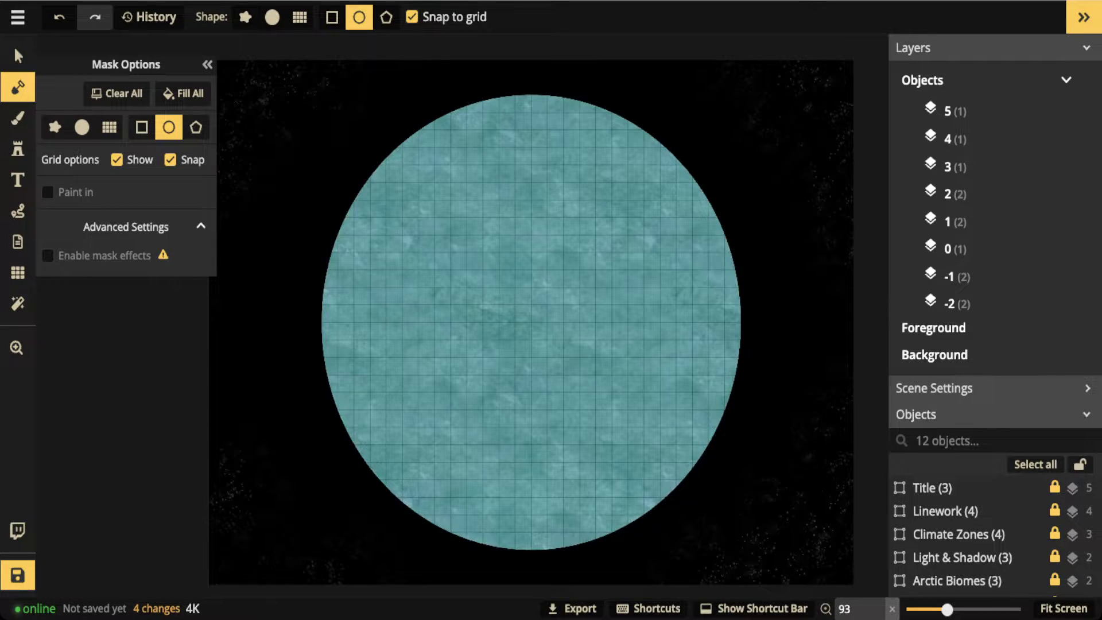
Step: Open the Linework group for editing and set the opacity of its Equator & Axis group to 1
left_click(946, 511)
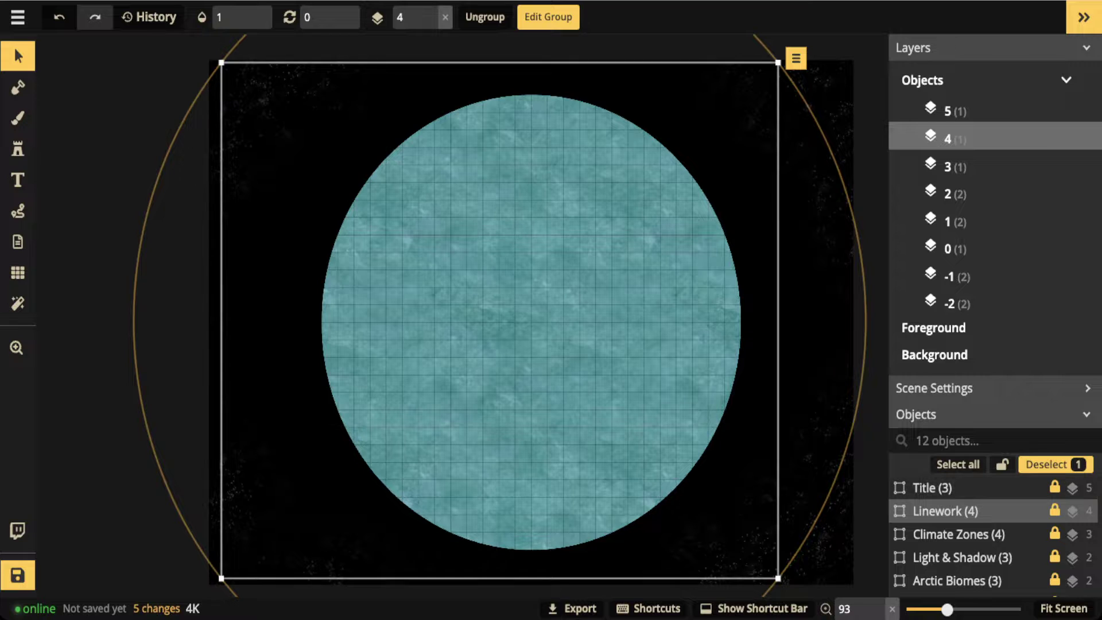
scroll(609, 326, "down", 3)
key("space")
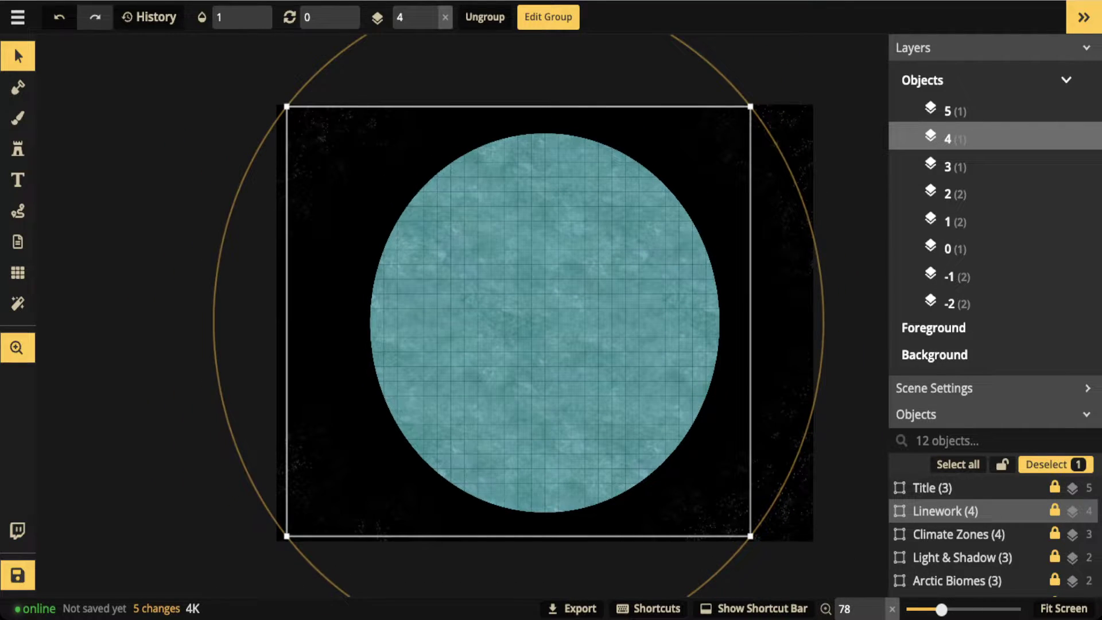
left_click_drag(609, 326, 537, 314)
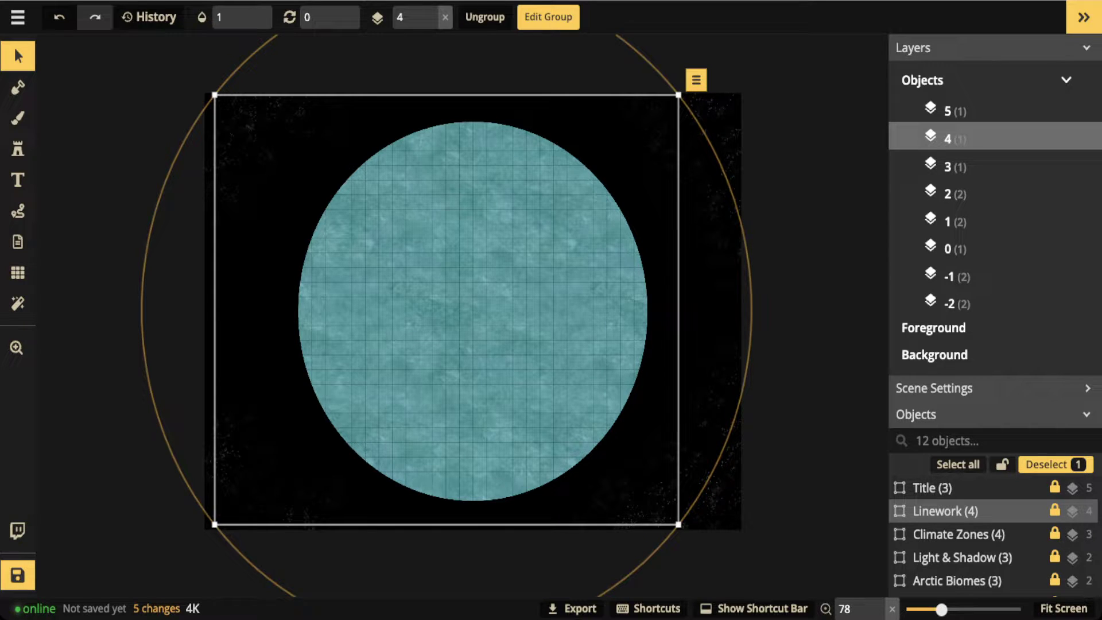
left_click(1038, 510)
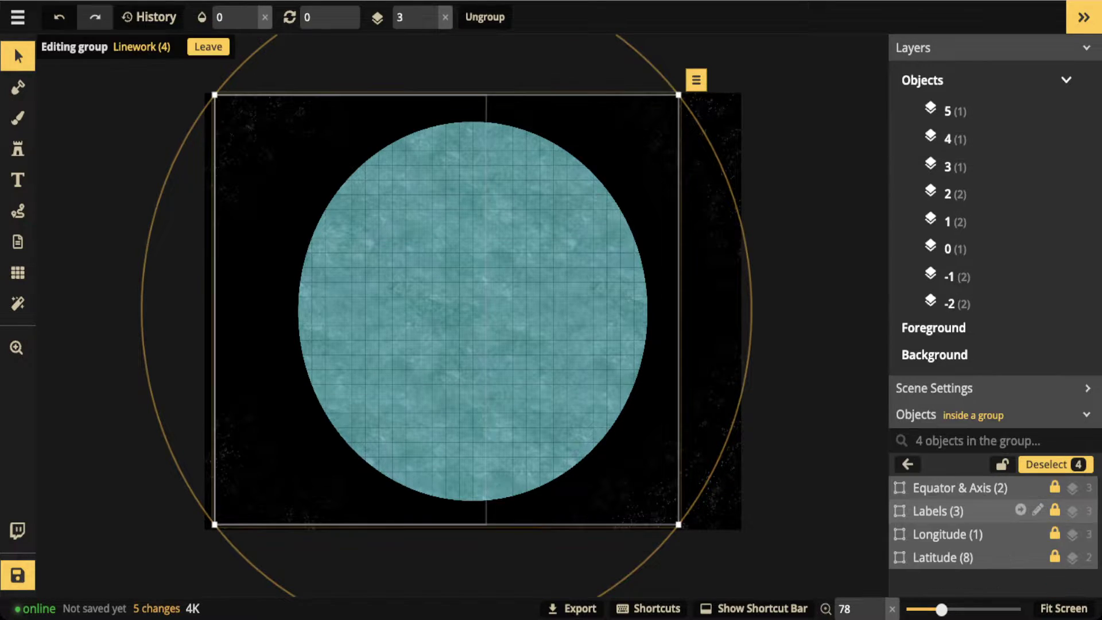
left_click(960, 487)
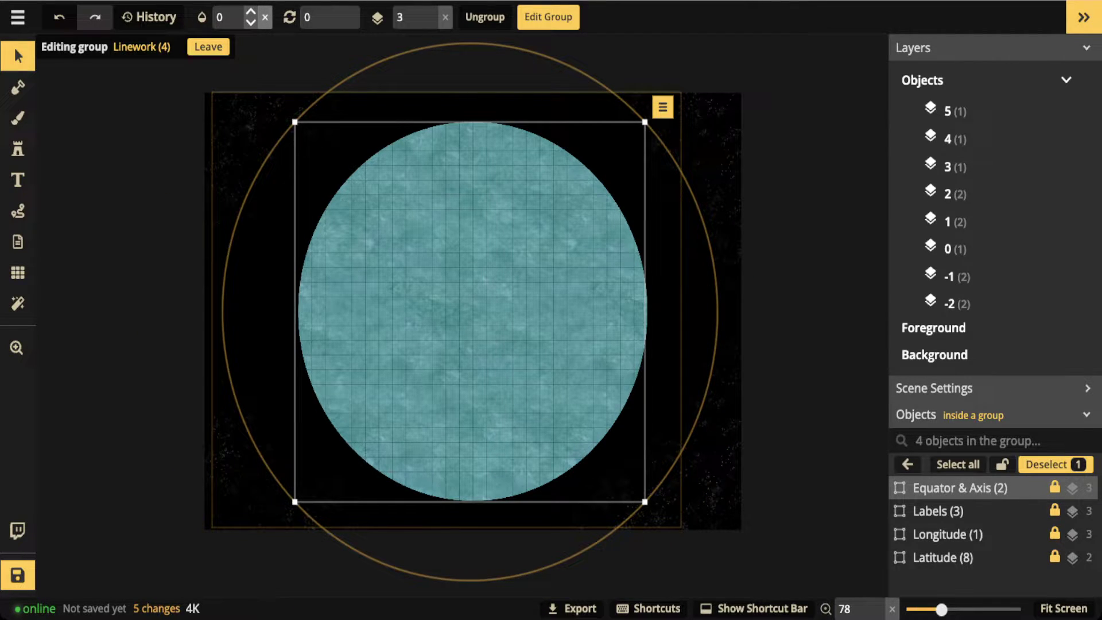
left_click(250, 12)
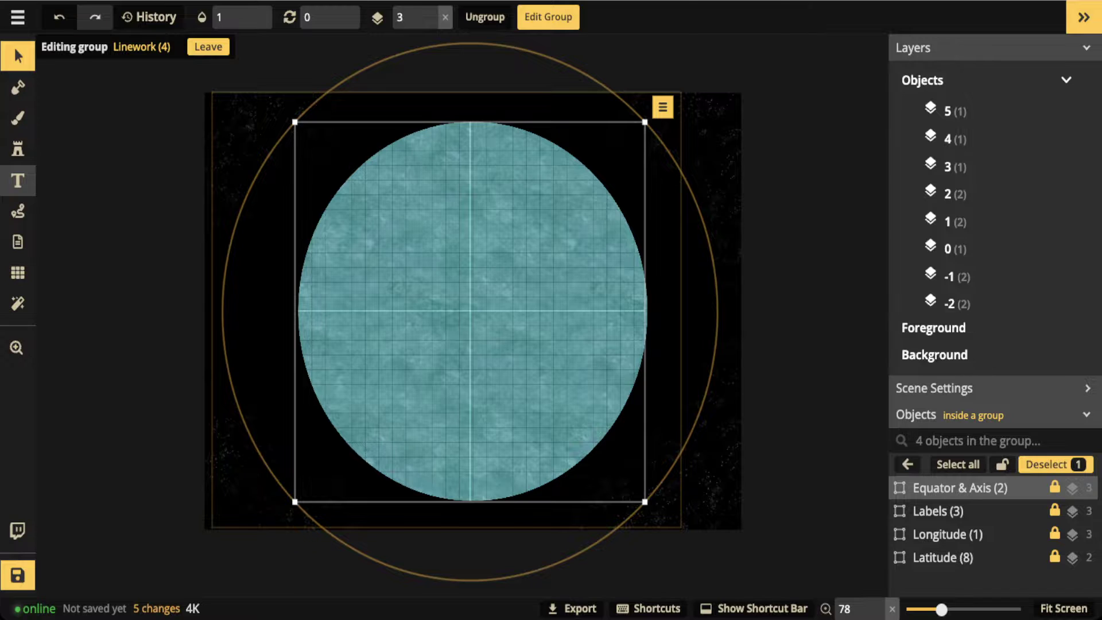
Step: Try forming a straight line from a text object of underscores on the planet's upper left area, and delete it
left_click(18, 180)
left_click(380, 241)
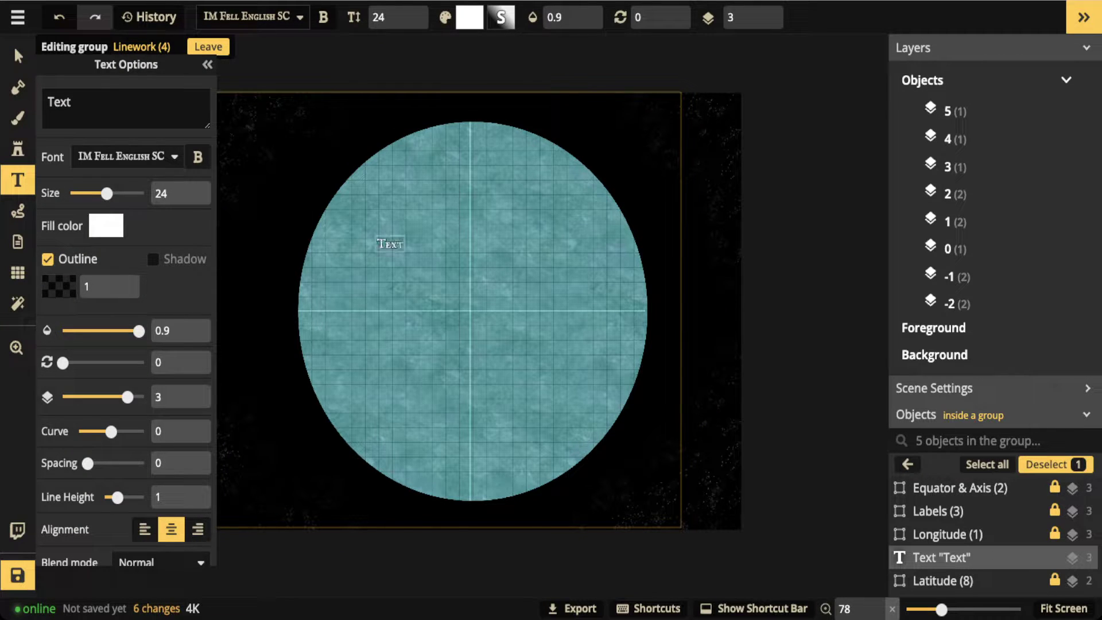
type("_____")
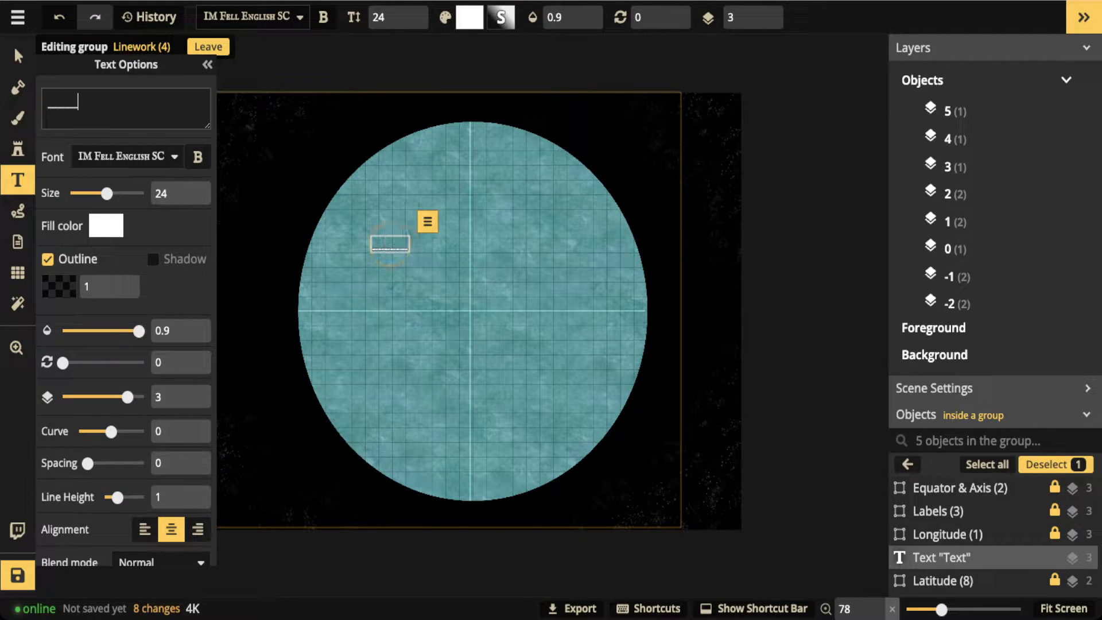
type("_________________________")
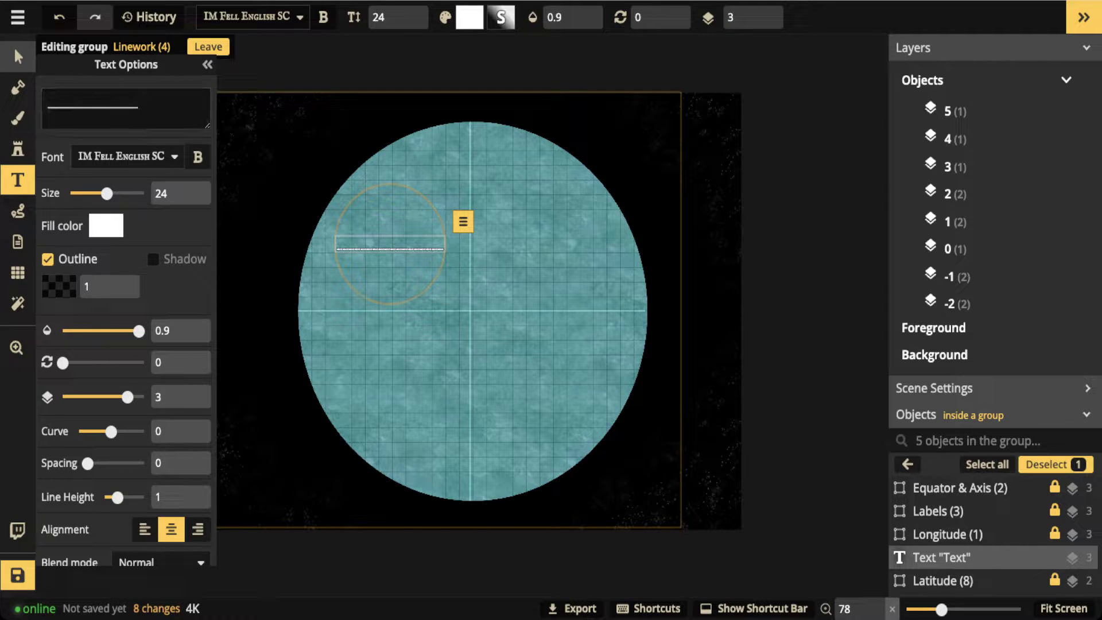
left_click(14, 47)
key("Delete")
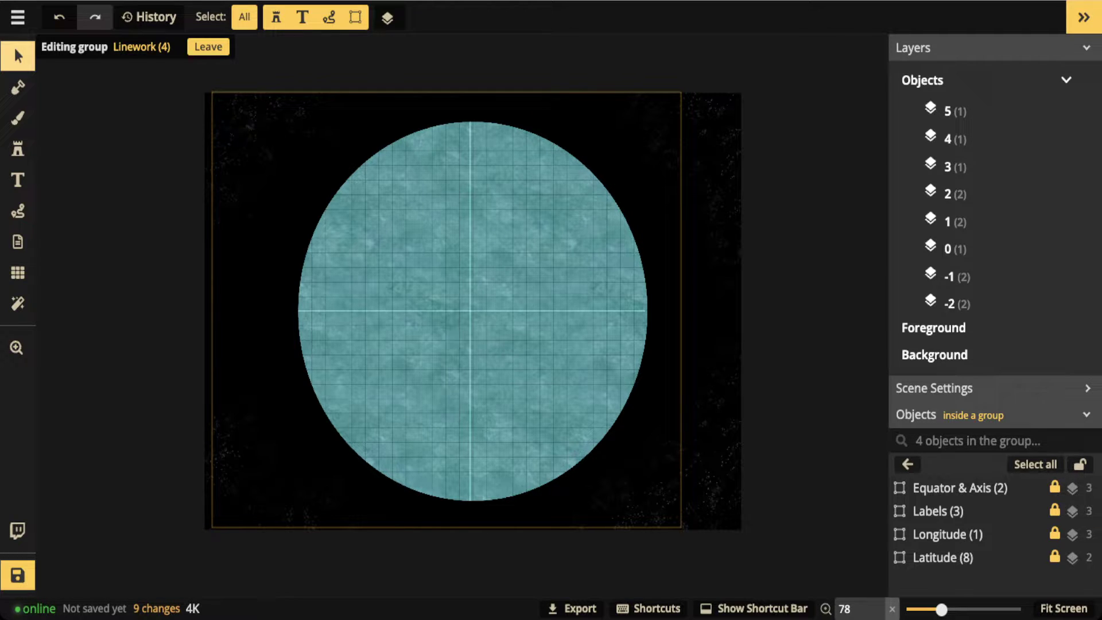
Step: Nudge the Equator & Axis group slightly to the right and set the Labels group's opacity to 1
left_click(960, 488)
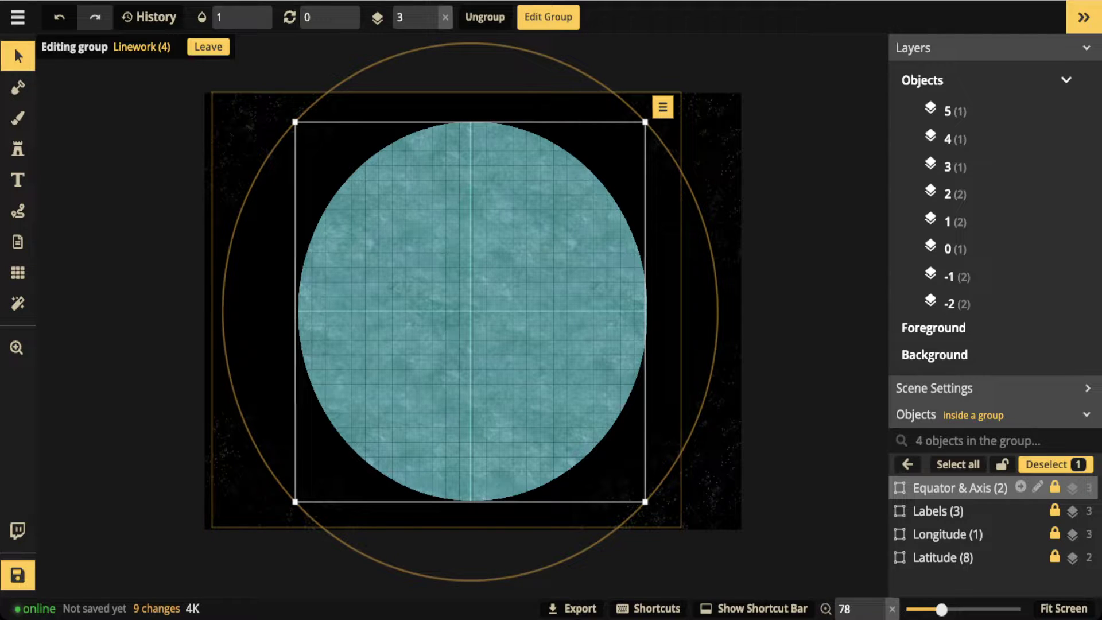
key("Right")
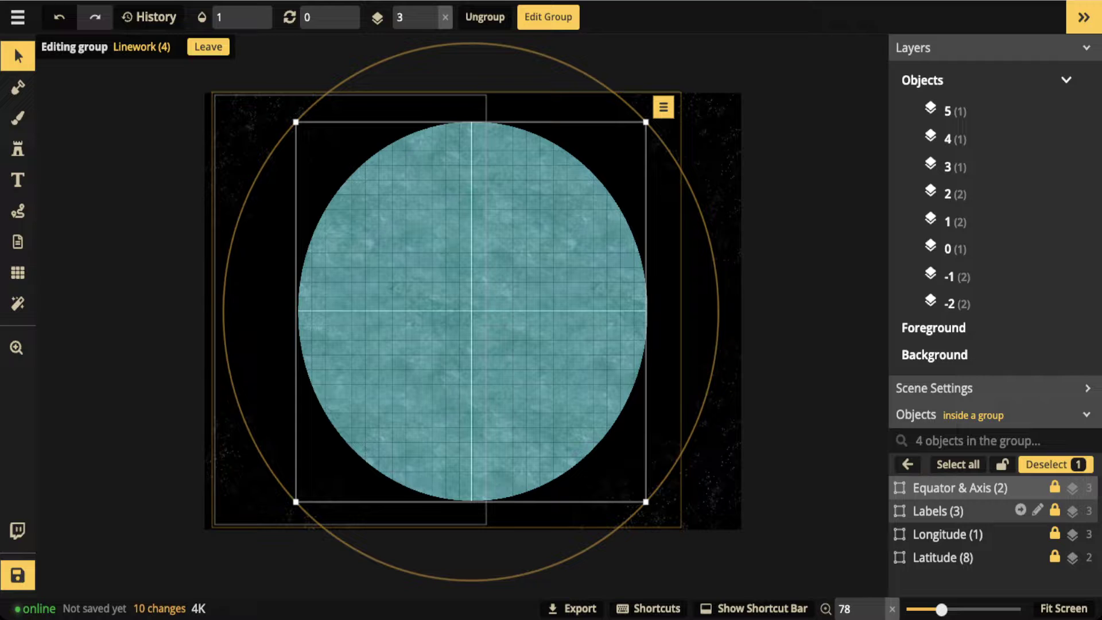
left_click(965, 511)
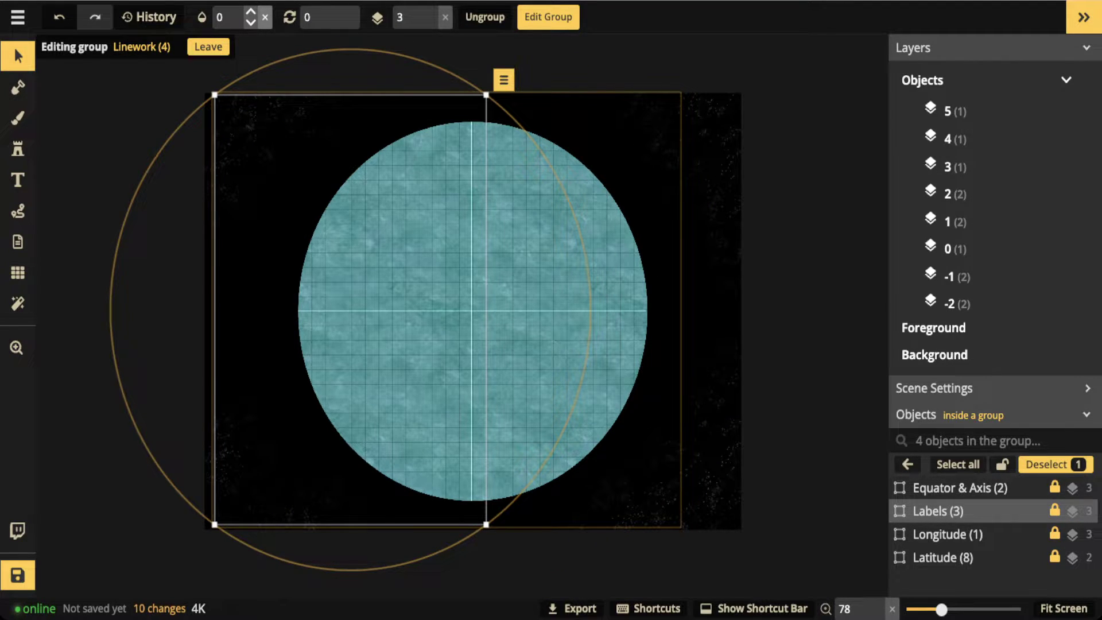
left_click(264, 17)
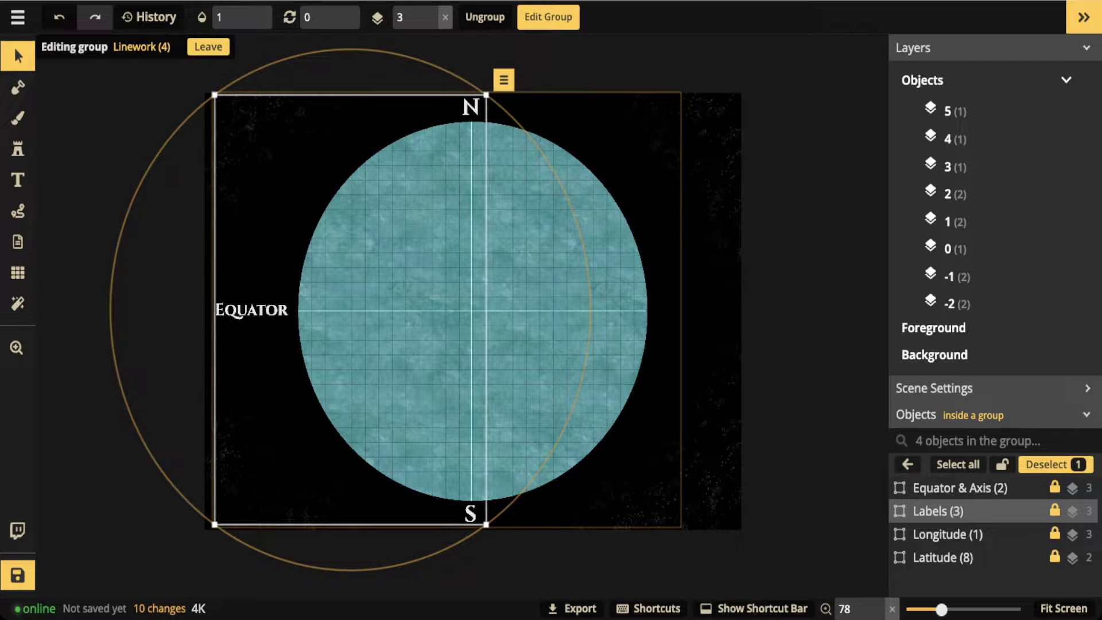
key("Escape")
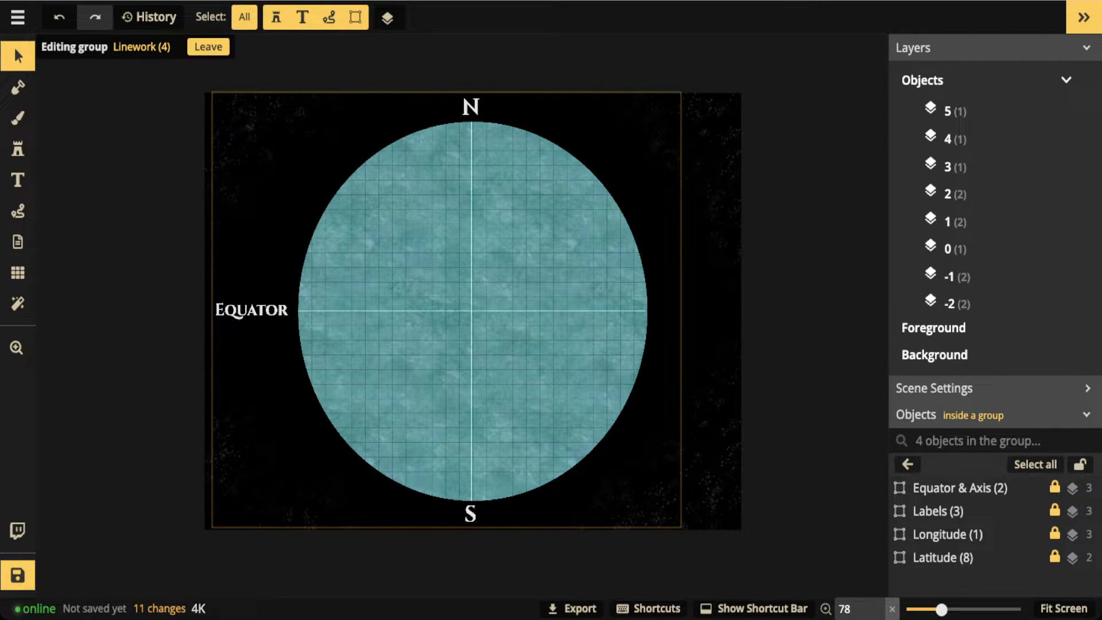
Step: Draw a solid yellow free-draw path with width 5, opacity 1 and layer 5 around the N label, and delete it
left_click(17, 210)
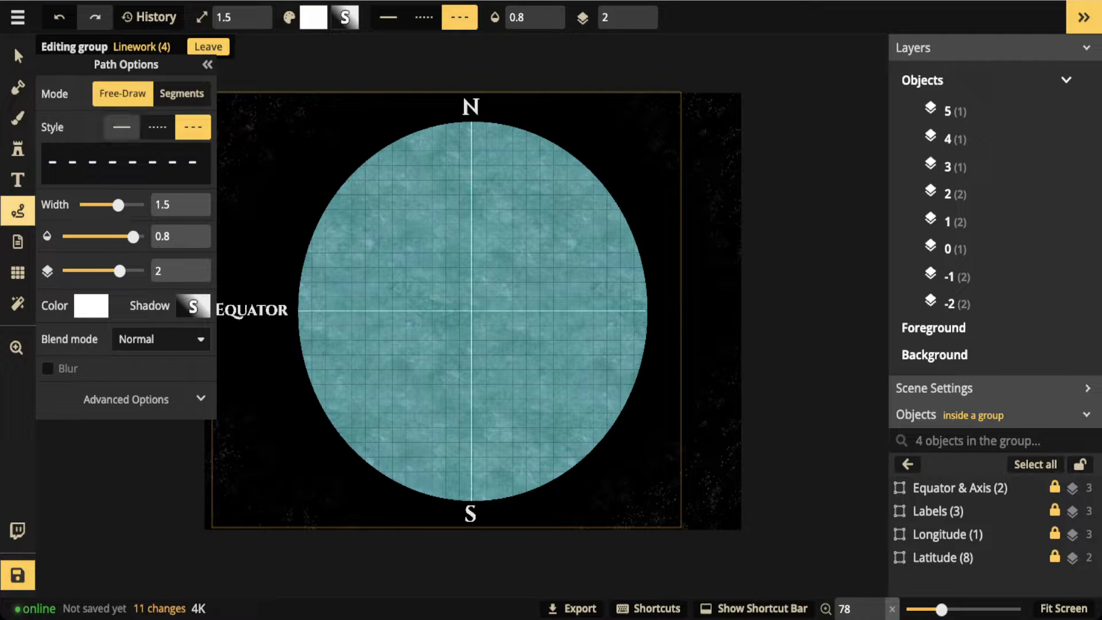
left_click(121, 127)
left_click(91, 305)
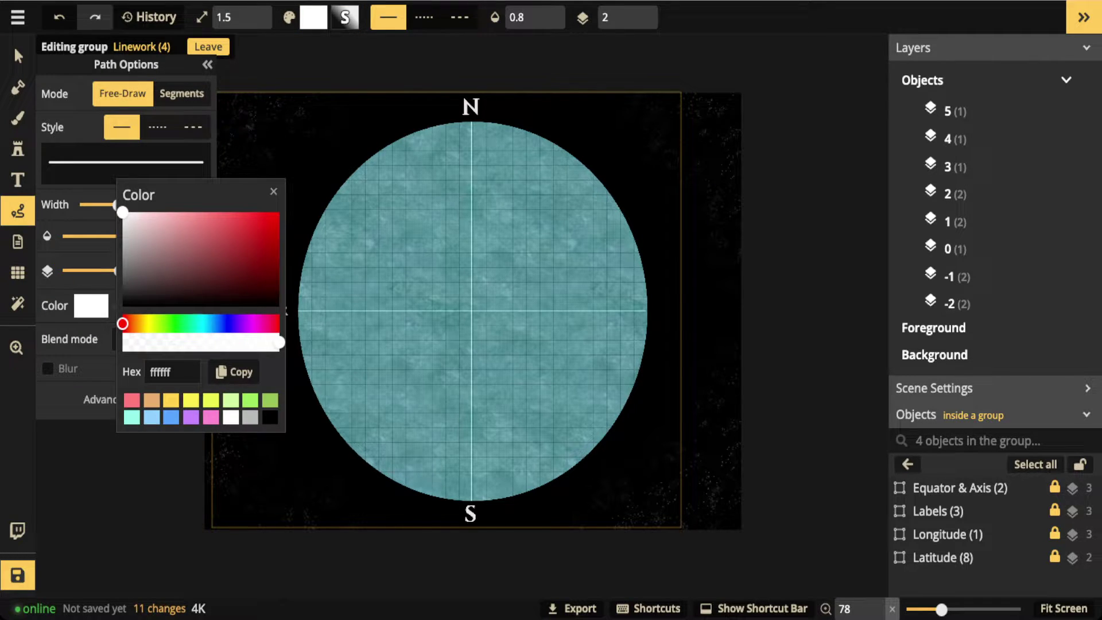
left_click(170, 401)
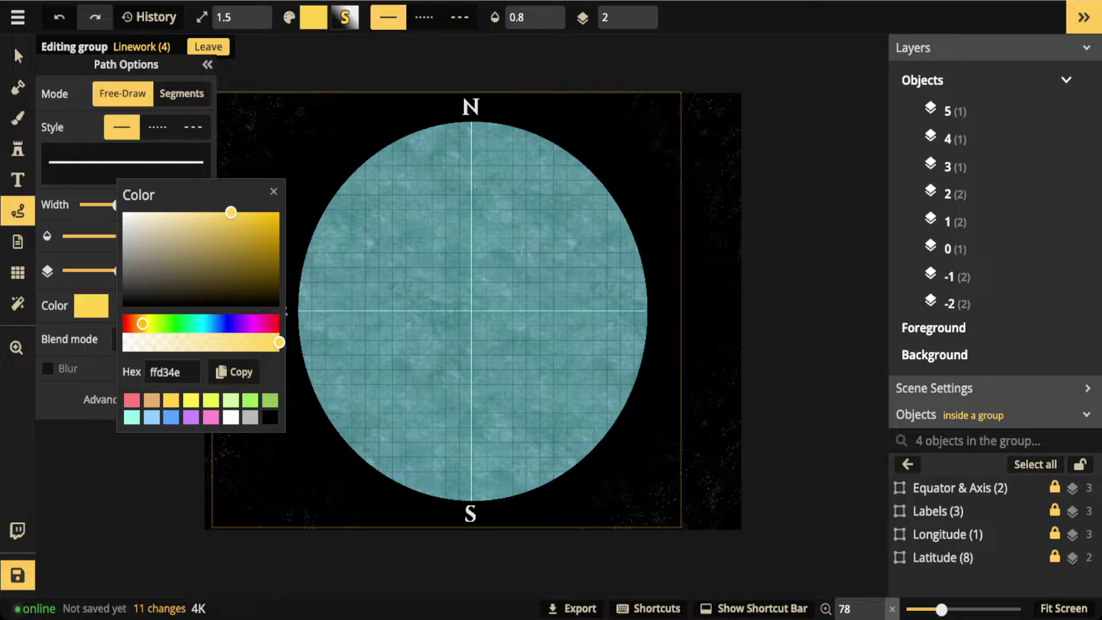
left_click(191, 401)
key("Escape")
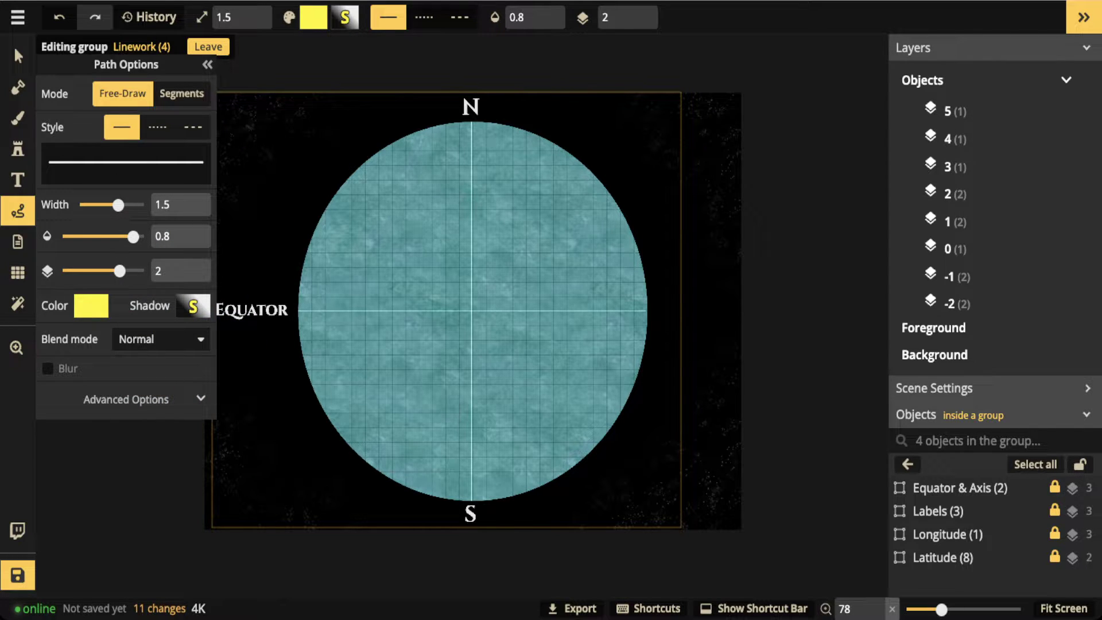
left_click(143, 205)
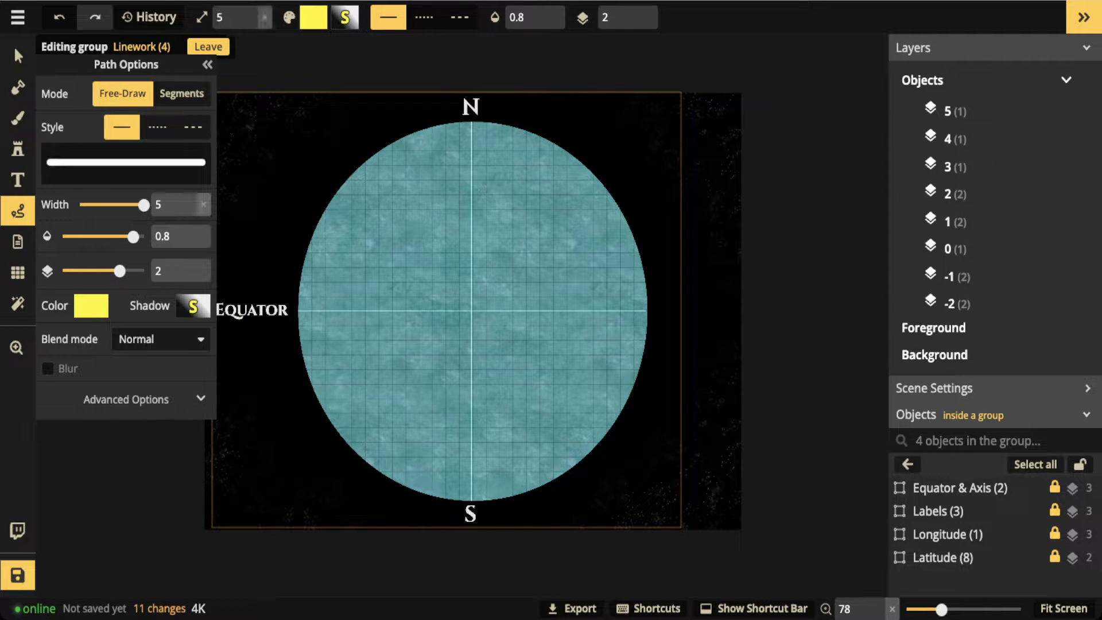
left_click(143, 236)
left_click(143, 271)
mouse_move(443, 114)
left_mouse_down()
mouse_move(502, 115)
mouse_move(444, 106)
mouse_move(464, 141)
left_mouse_up()
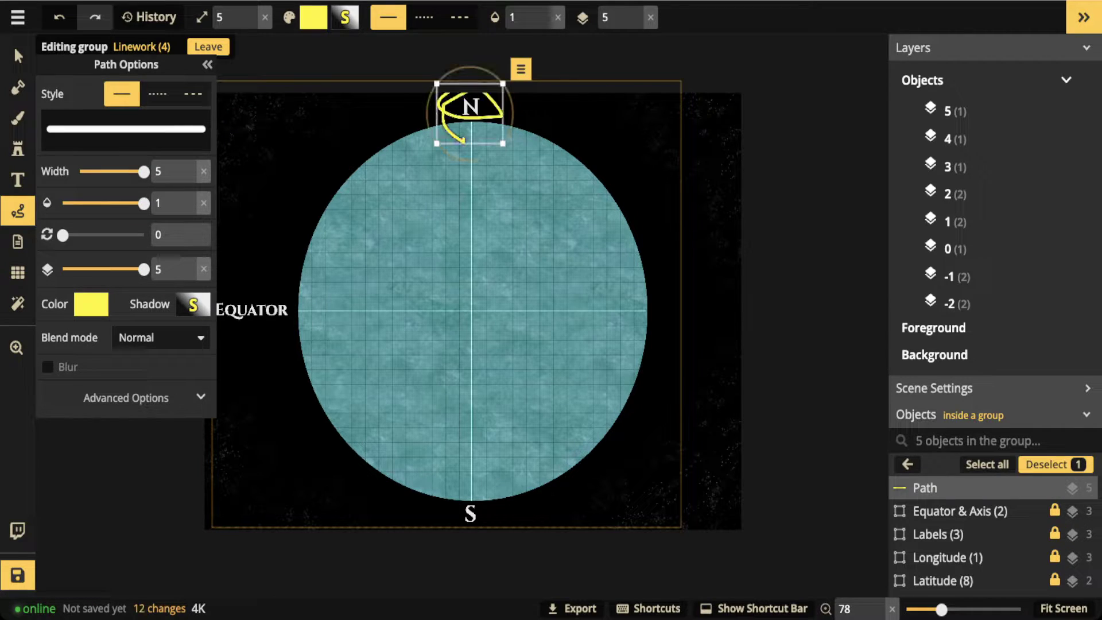
key("Delete")
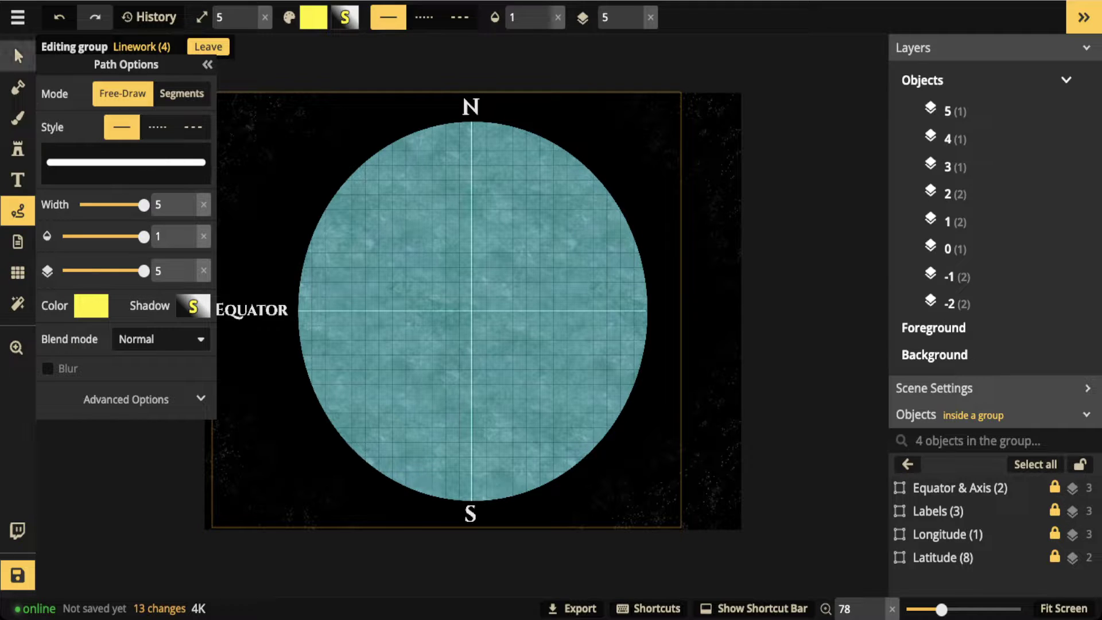
left_click(14, 47)
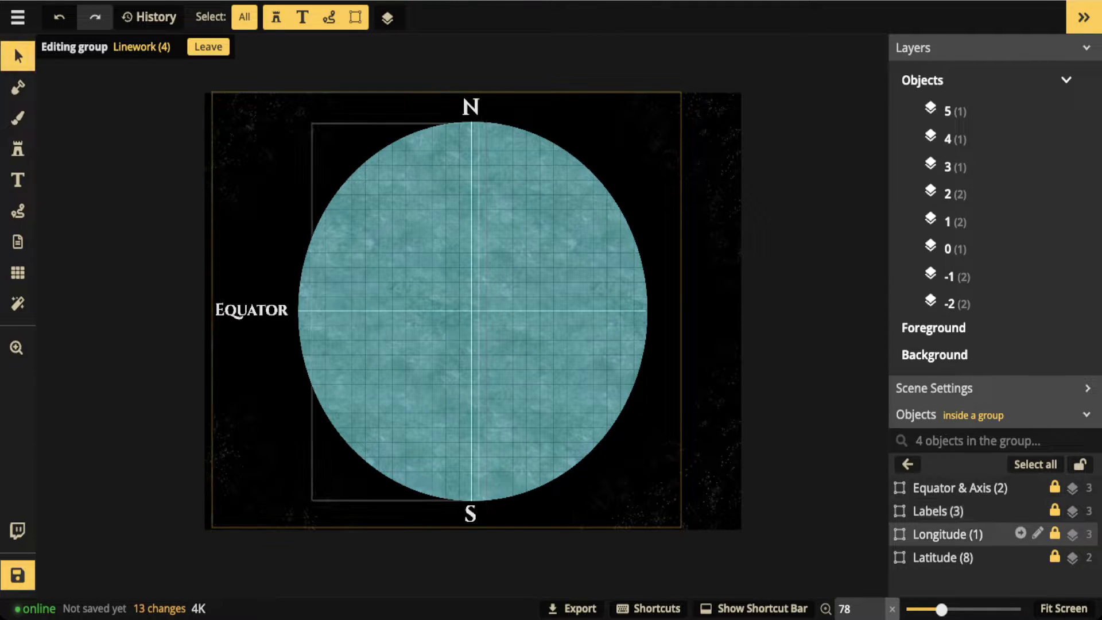
Step: Set the opacity of the Longitude group to 1 and deselect it
left_click(948, 534)
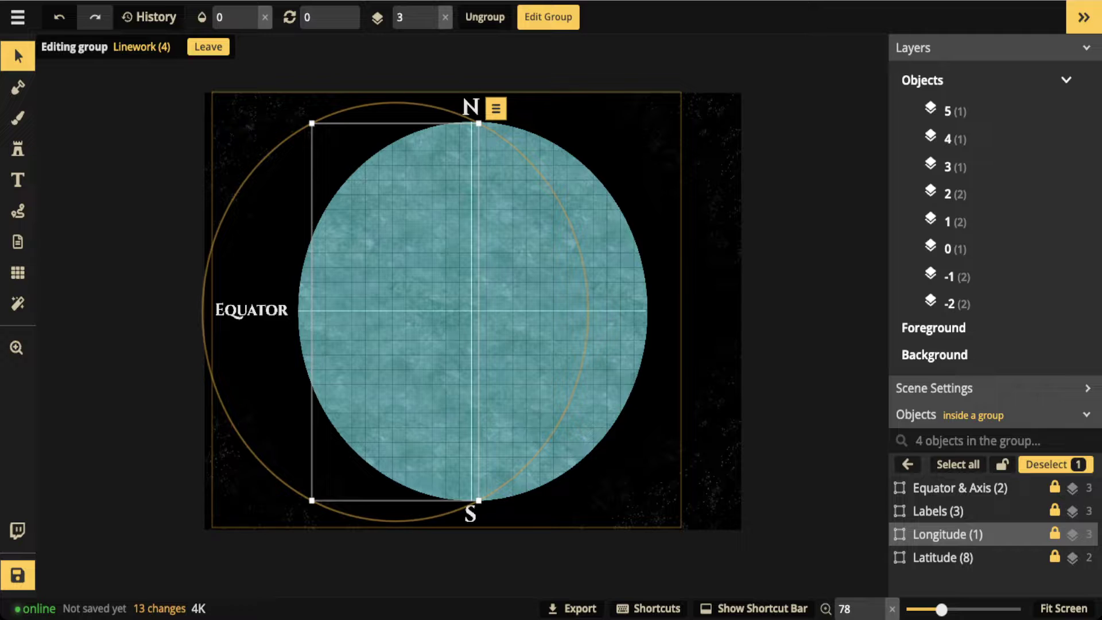
left_click(250, 12)
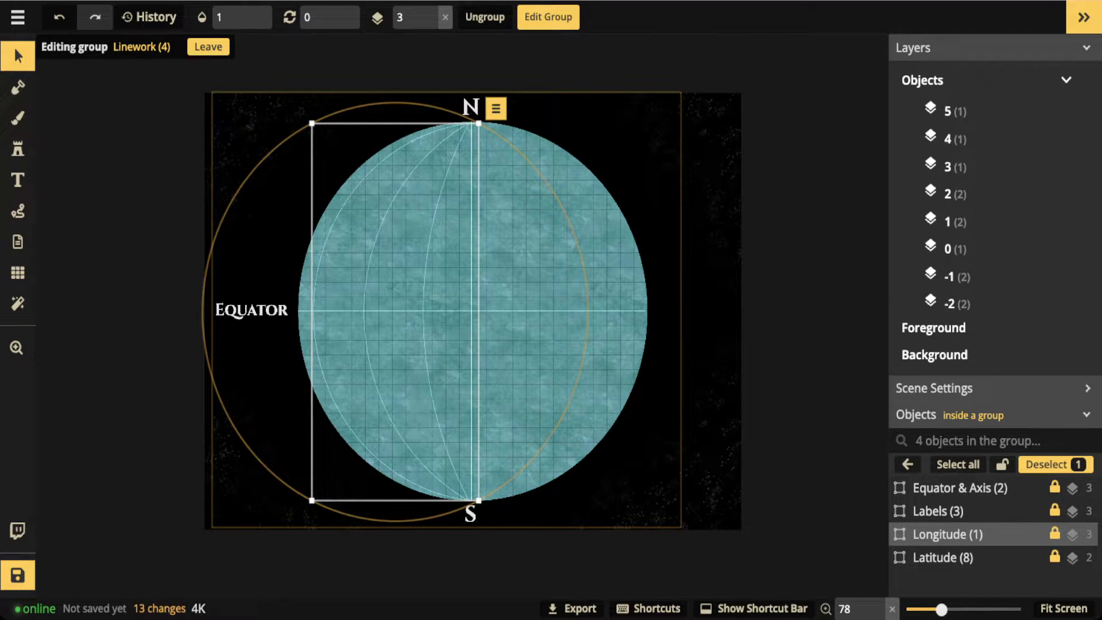
key("Escape")
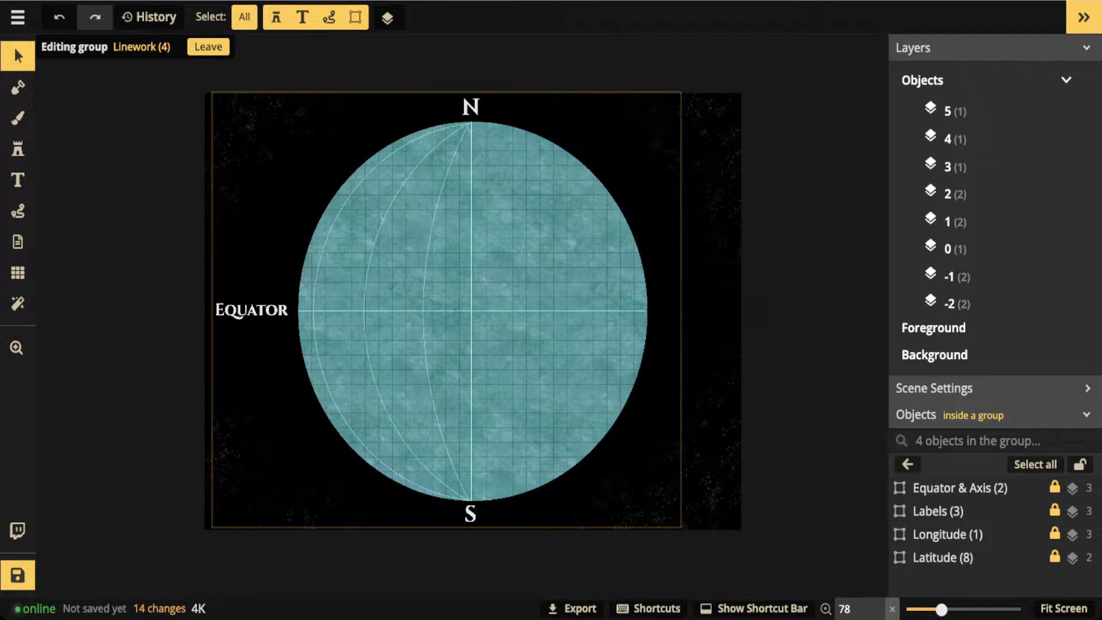
Step: Duplicate the Longitude group inside the Linework group
left_click(948, 534)
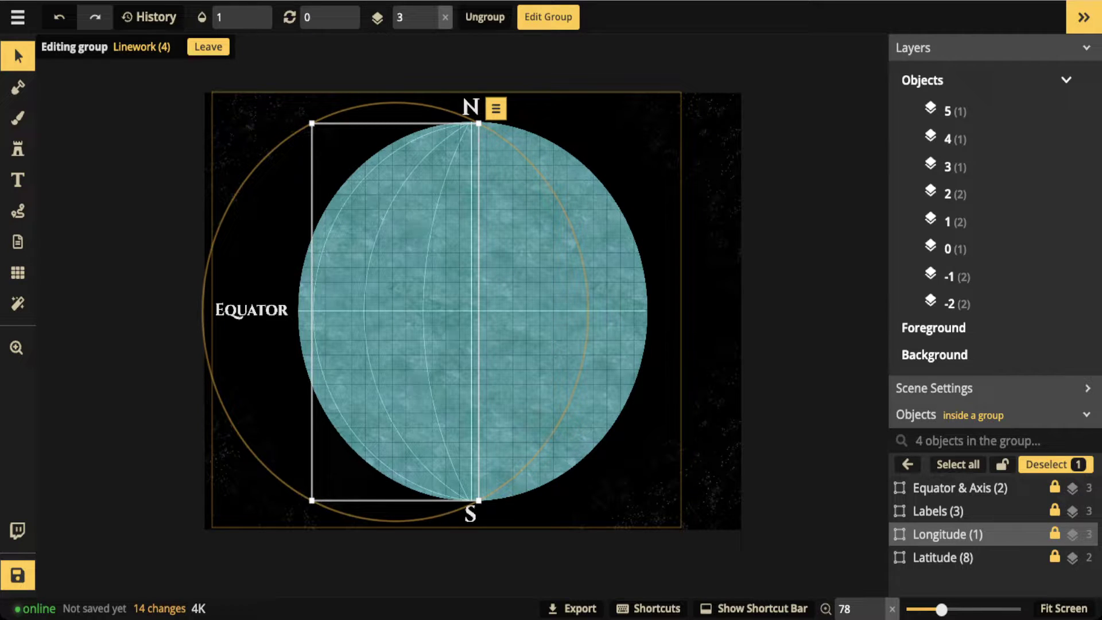
key("ctrl+c")
key("ctrl+v")
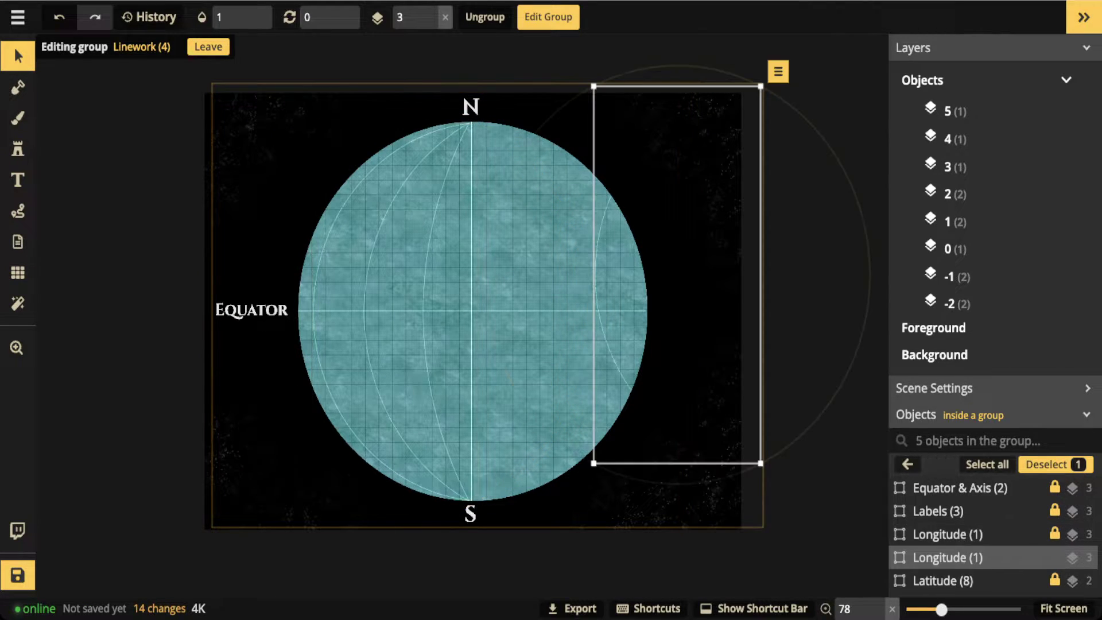
Step: Rotate the copied Longitude group to 180 degrees
key("r")
key("r")
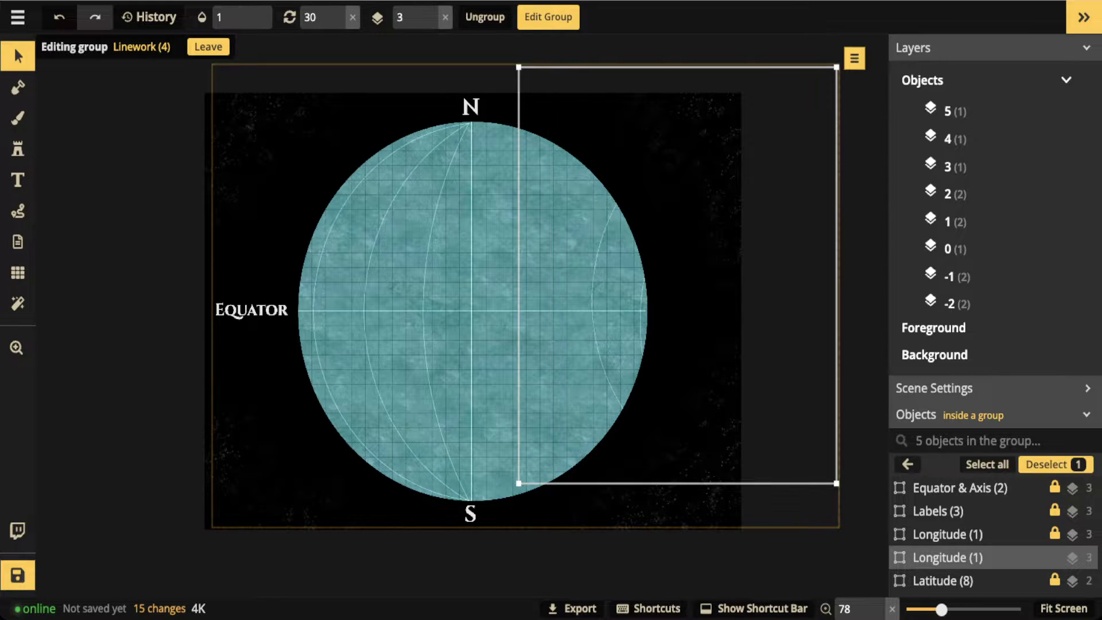
key("BackSpace")
key("BackSpace")
type("60")
key("r")
key("r")
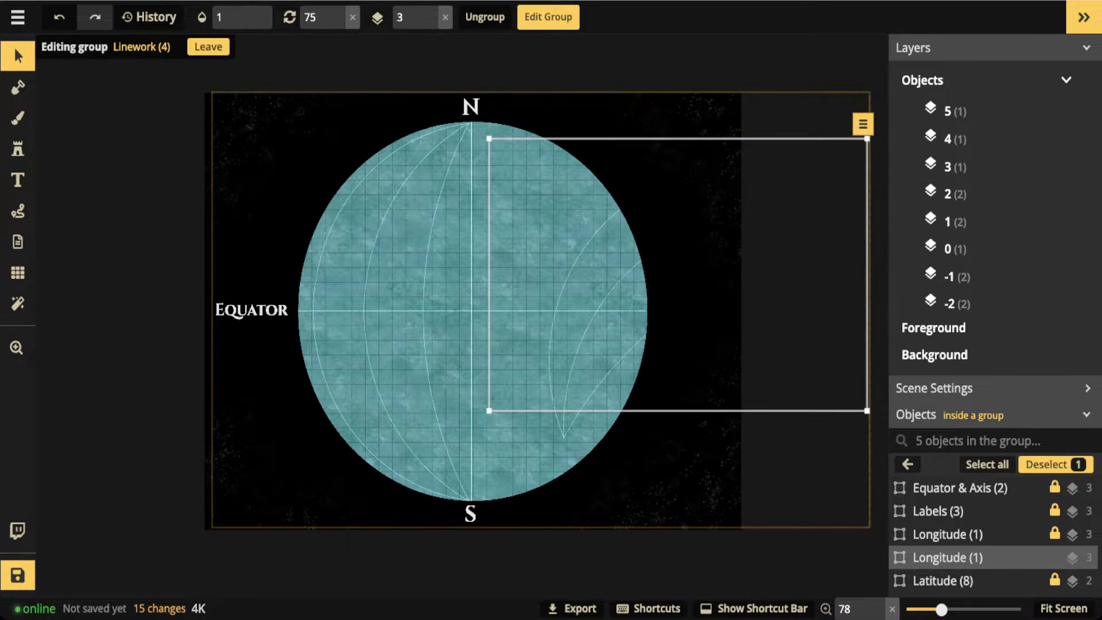
key("Up")
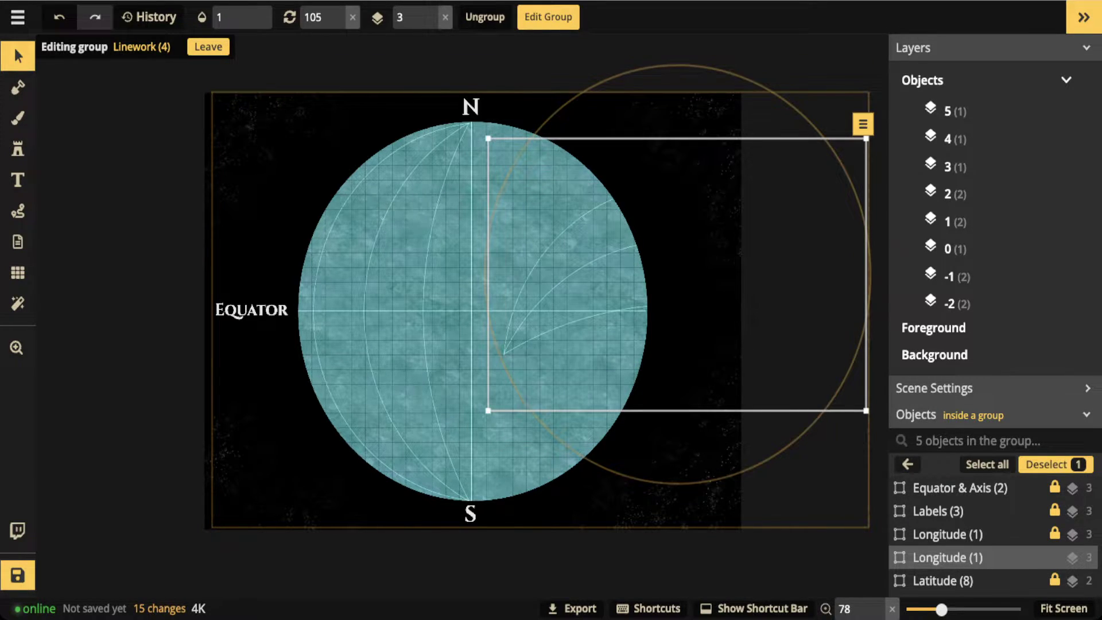
key("Up")
key("Up")
key("Up")
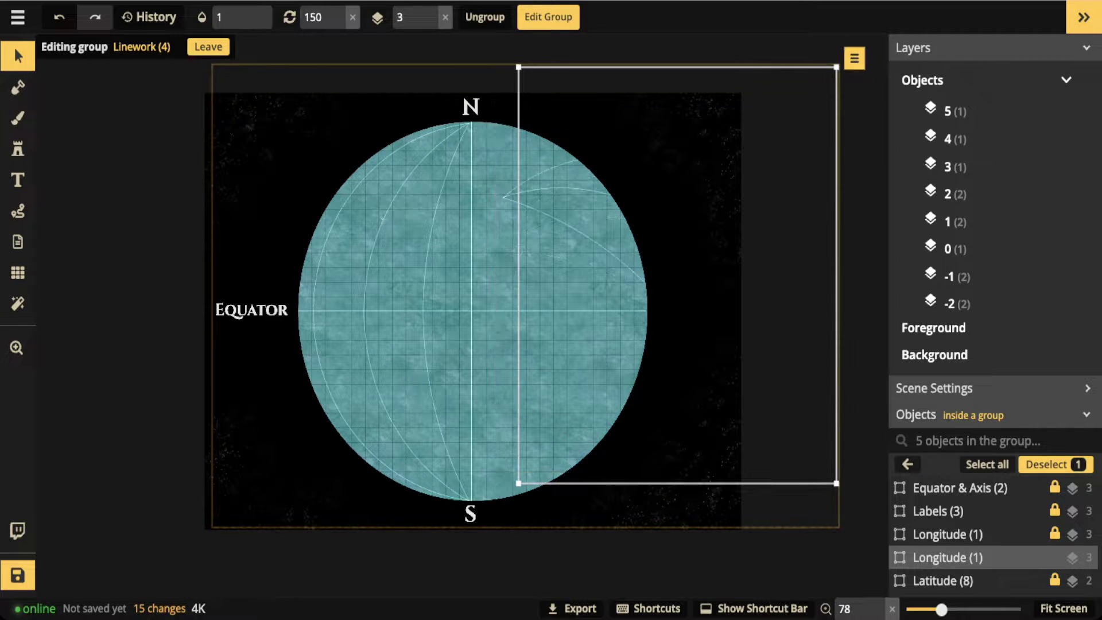
key("Up")
key("Up")
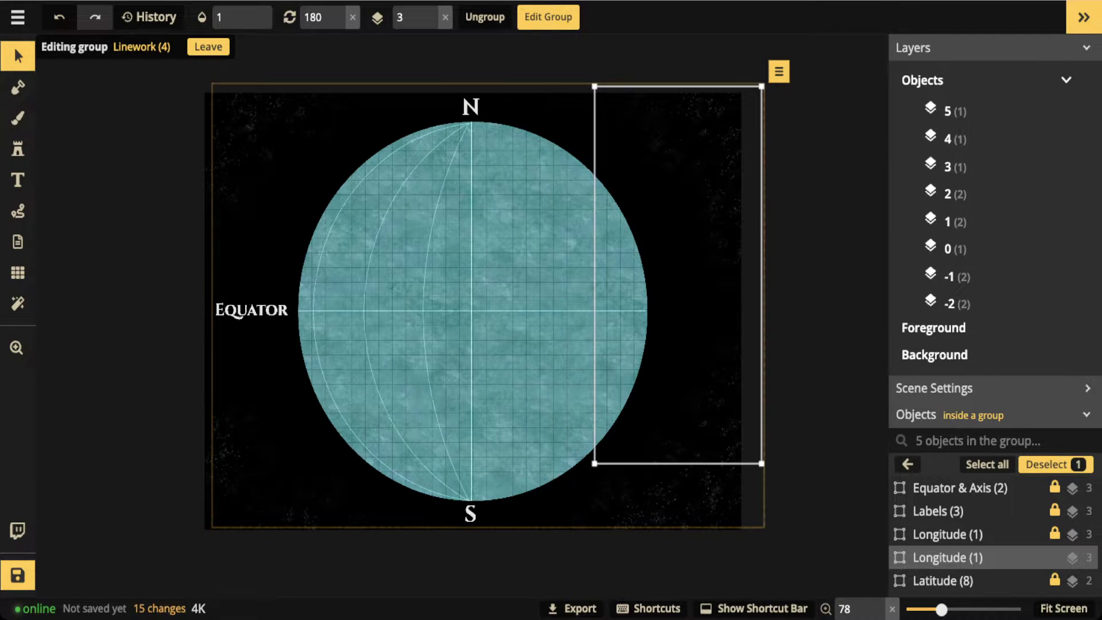
Step: Place the Longitude copy over the planet's right half and bring its rotation back to 180 degrees after turning it further
key("Up")
key("Up")
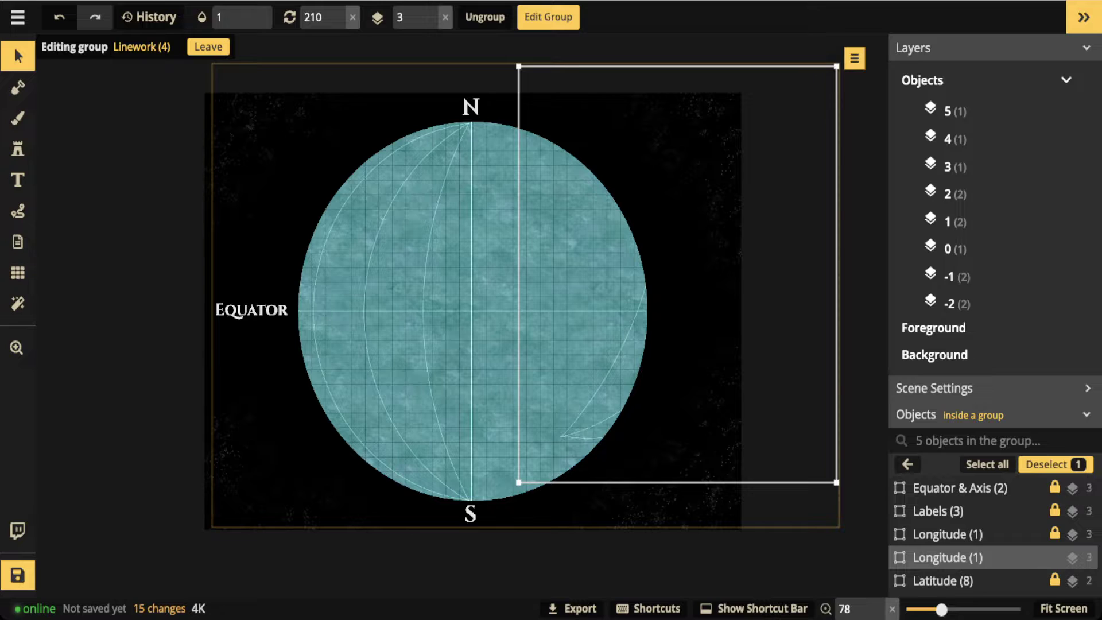
key("Up")
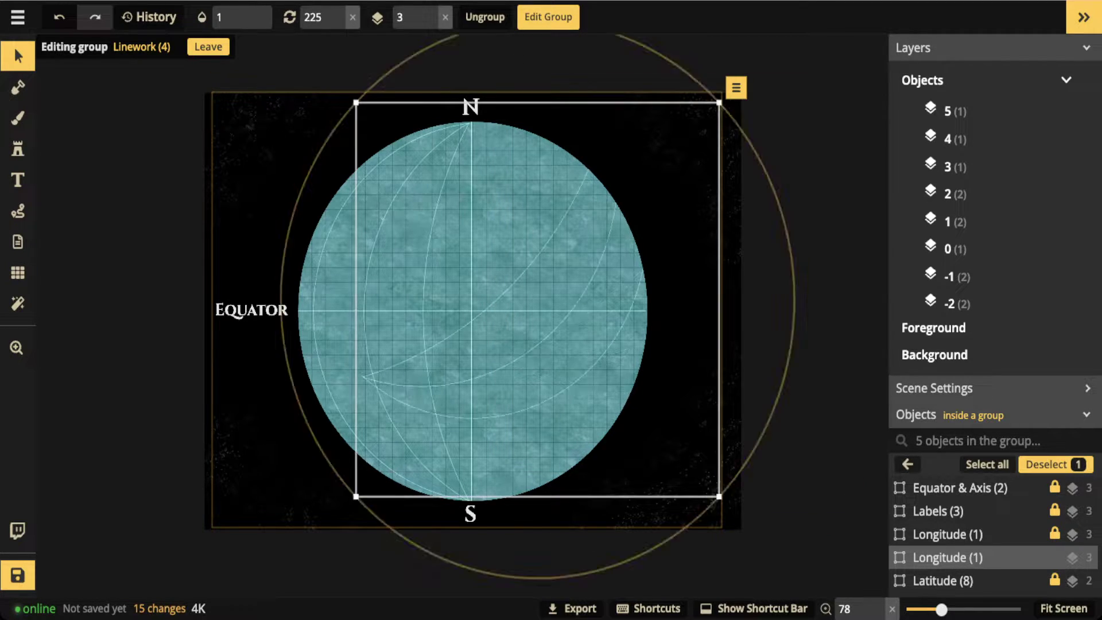
key("Down")
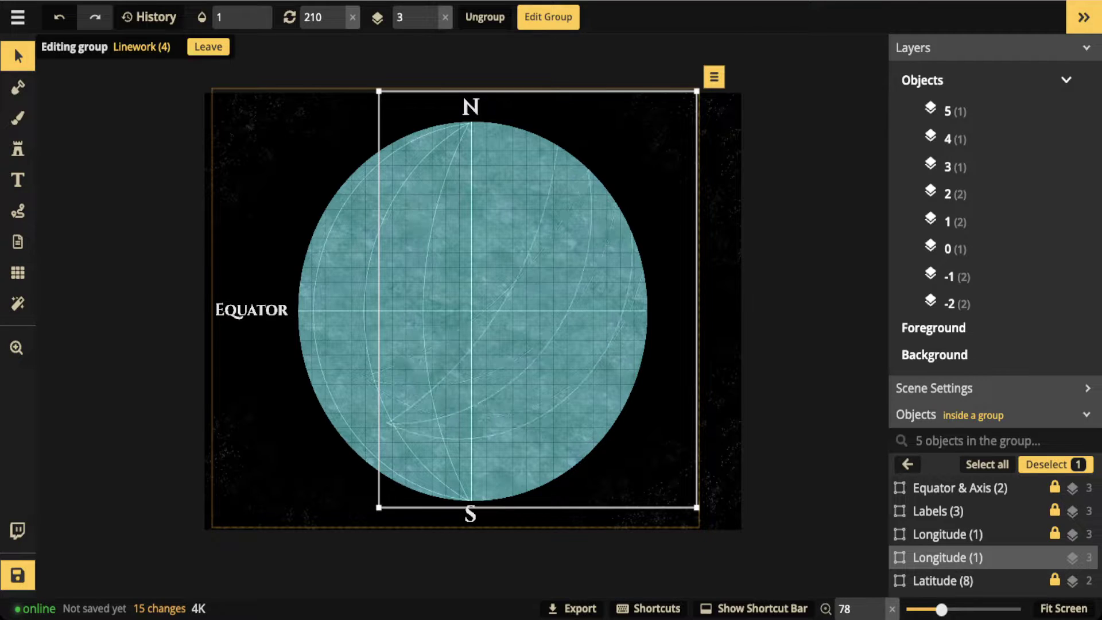
key("Down")
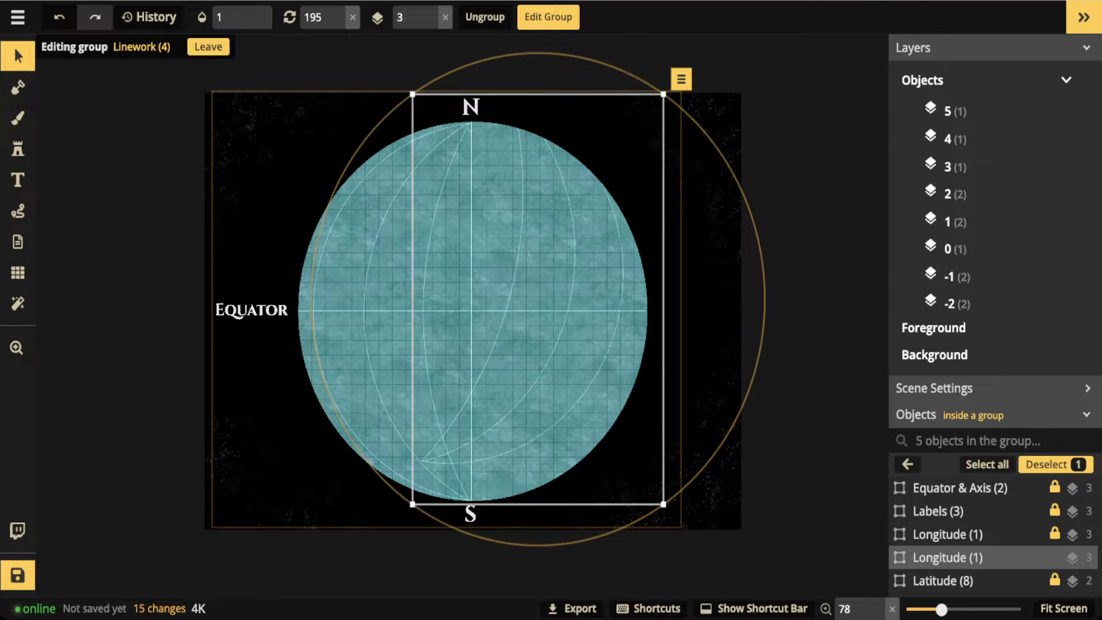
key("Down")
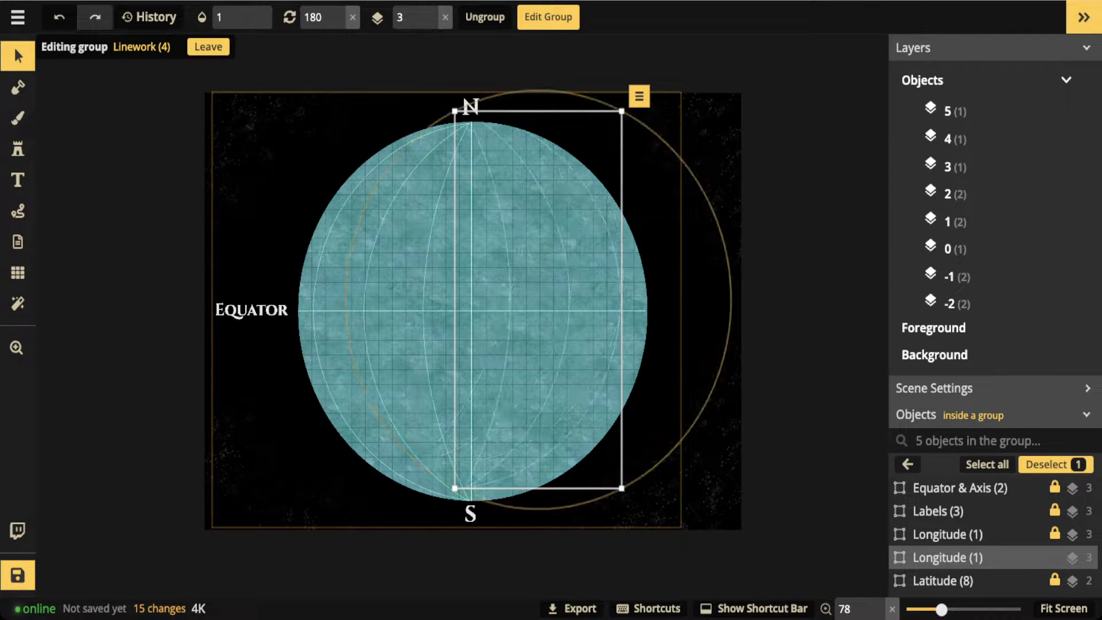
Step: Nudge the Longitude copy to the right and down to bring its curves close to the central axis and poles
key("Right")
key("shift+Right")
key("shift+Down")
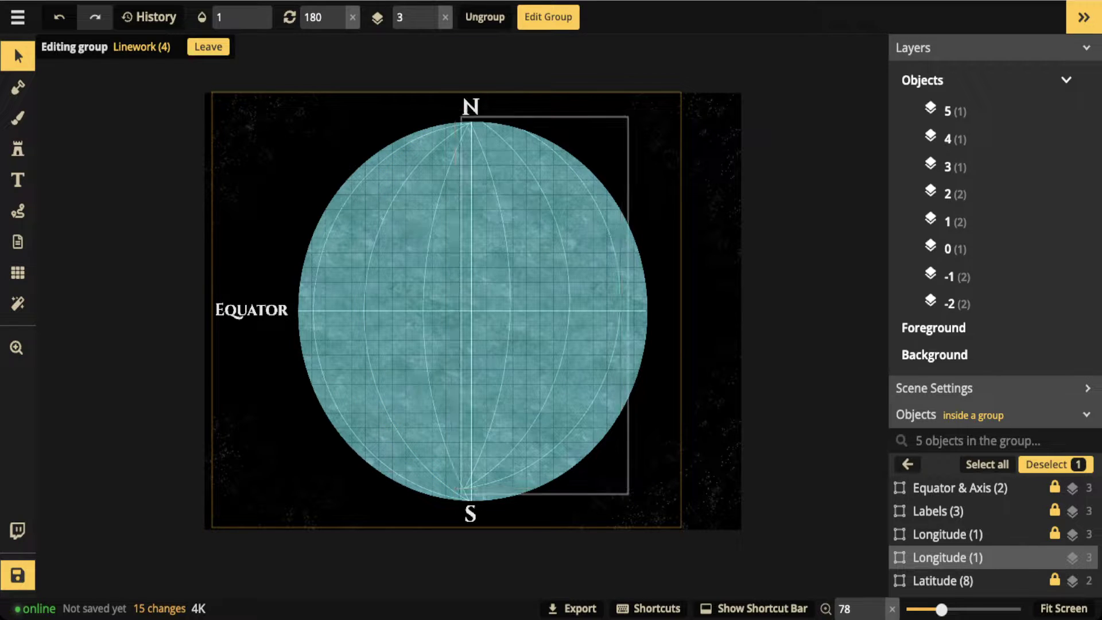
key("shift+Down")
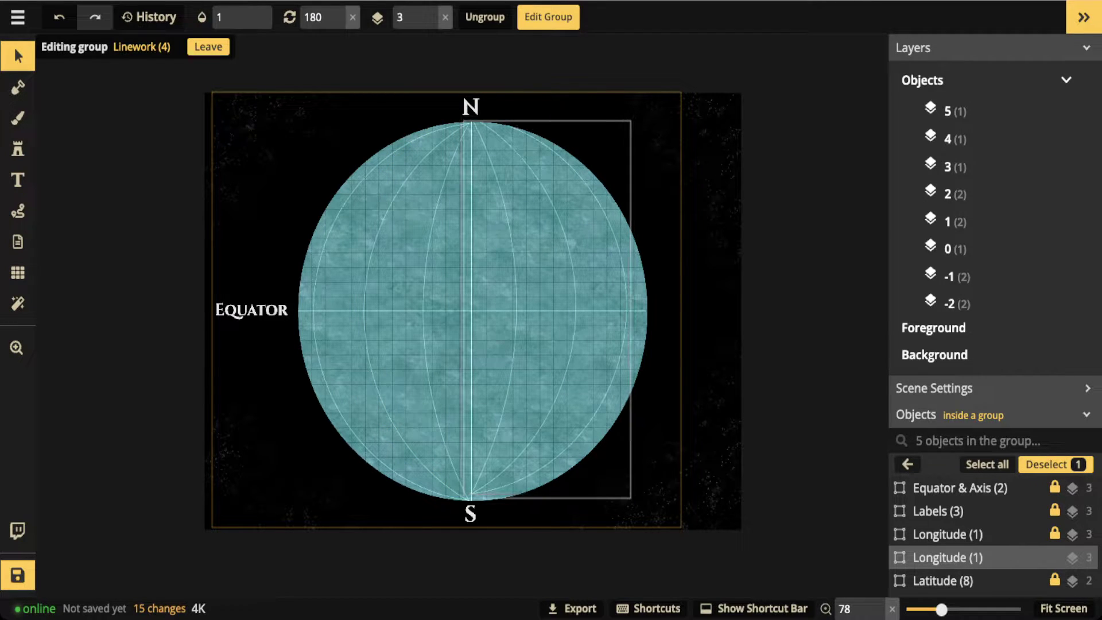
key("Down")
key("Down")
key("Down")
key("Down")
key("shift+Right")
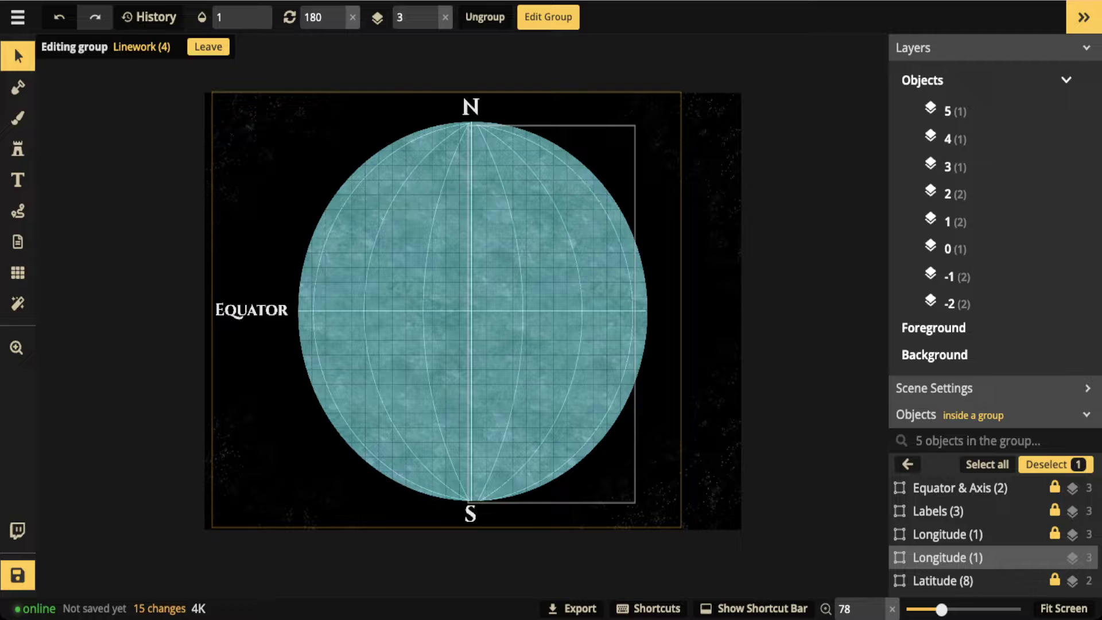
key("Down")
key("Left")
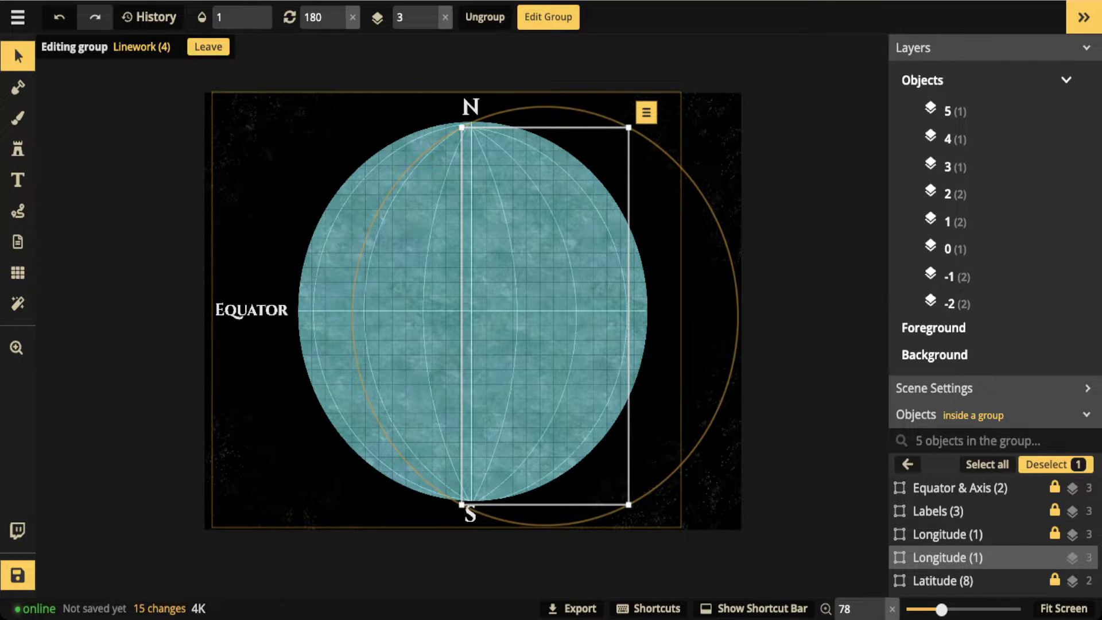
Step: Nudge the Longitude copy up so its curves meet the poles, check the alignment near the S label and deselect it
key("Up")
key("Up")
key("Up")
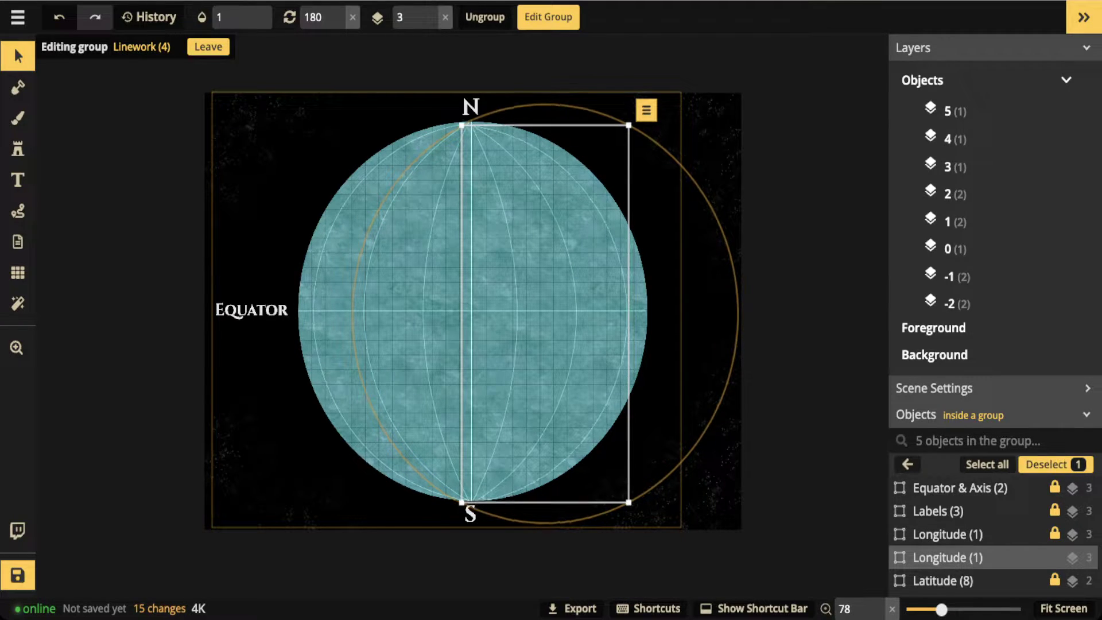
key("Up")
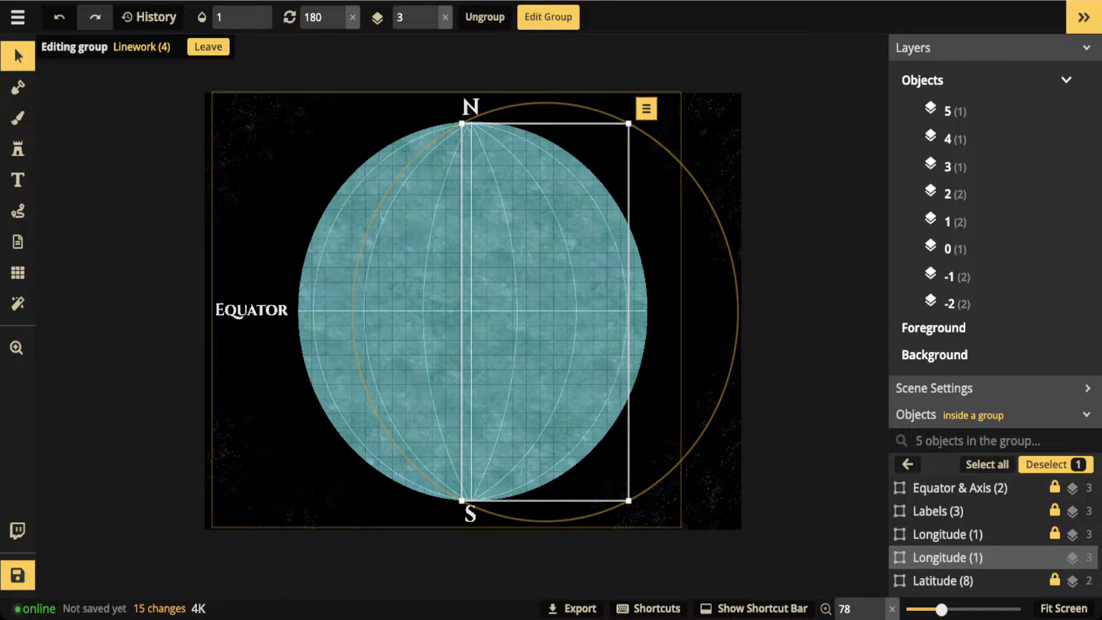
key("Up")
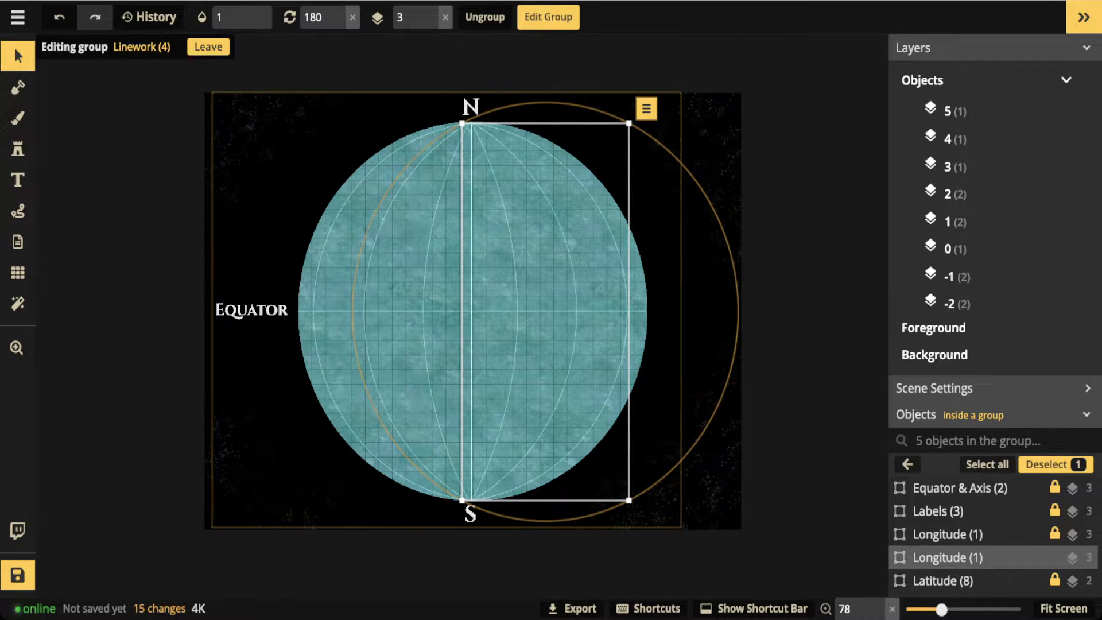
scroll(480, 432, "up", 5)
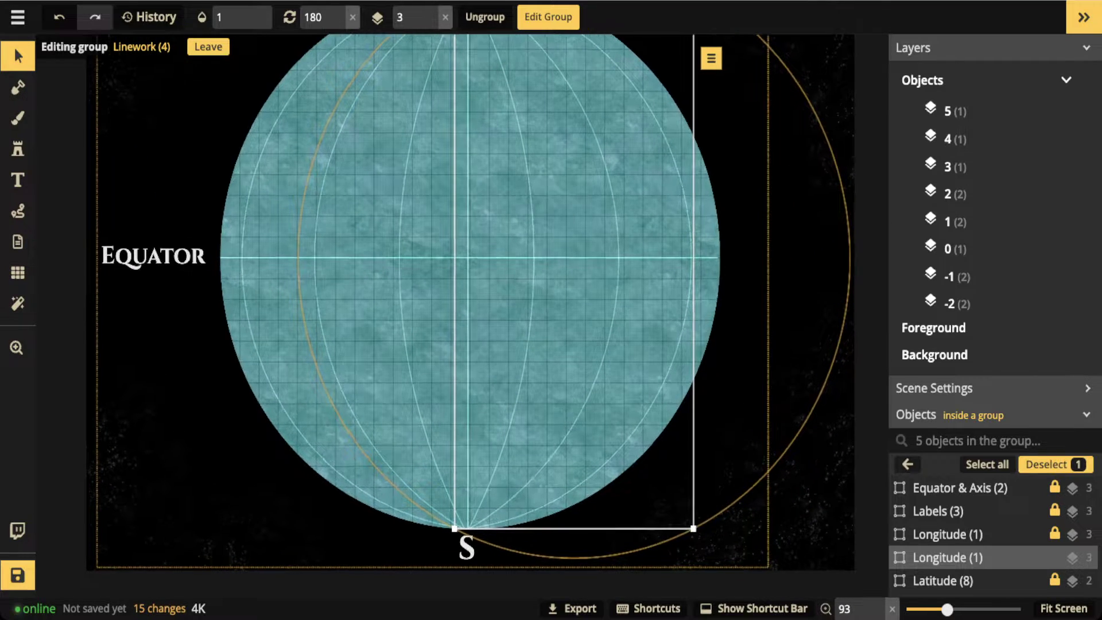
scroll(463, 425, "up", 2)
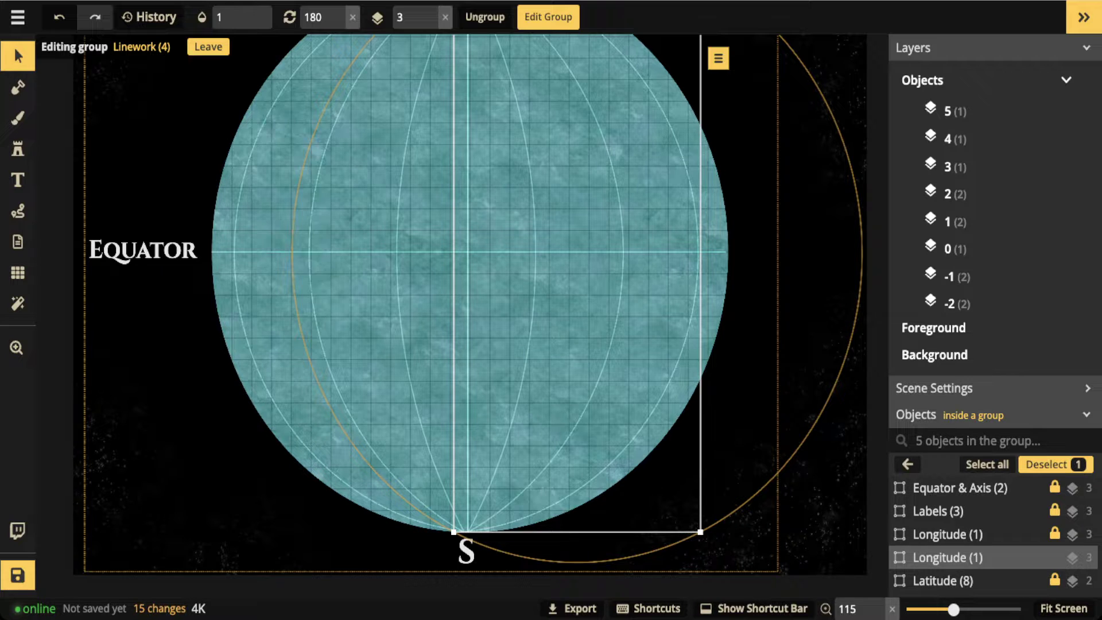
scroll(540, 230, "down", 3)
key("Escape")
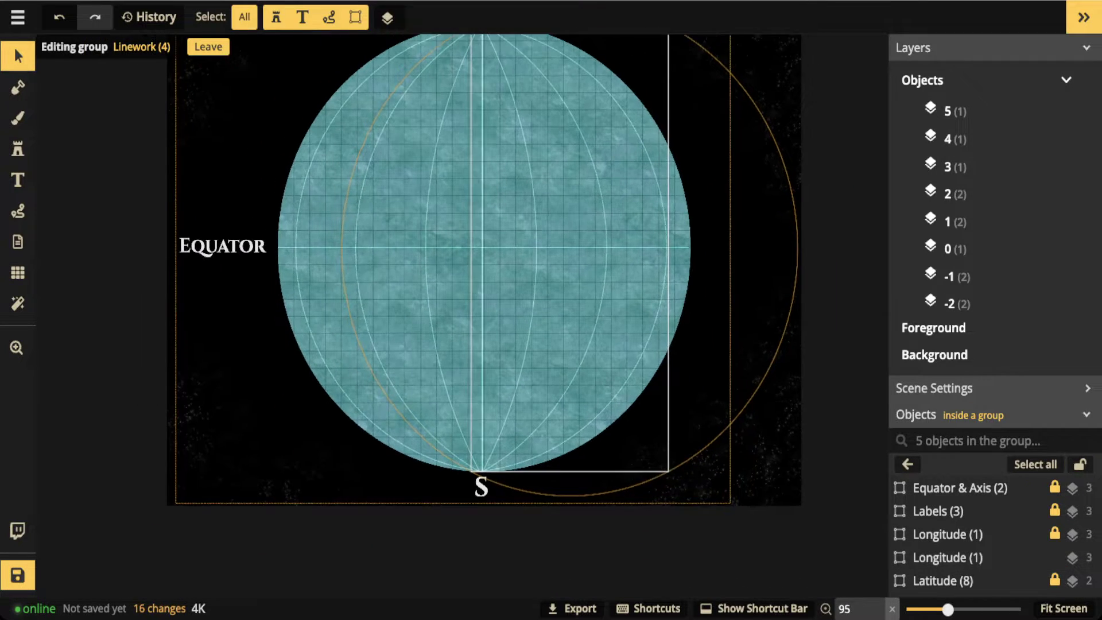
Step: Confirm Longitude as the name of the mirrored curve group, then compare it with the original Longitude group and clear the selection
scroll(540, 218, "down", 2)
left_click(1055, 557)
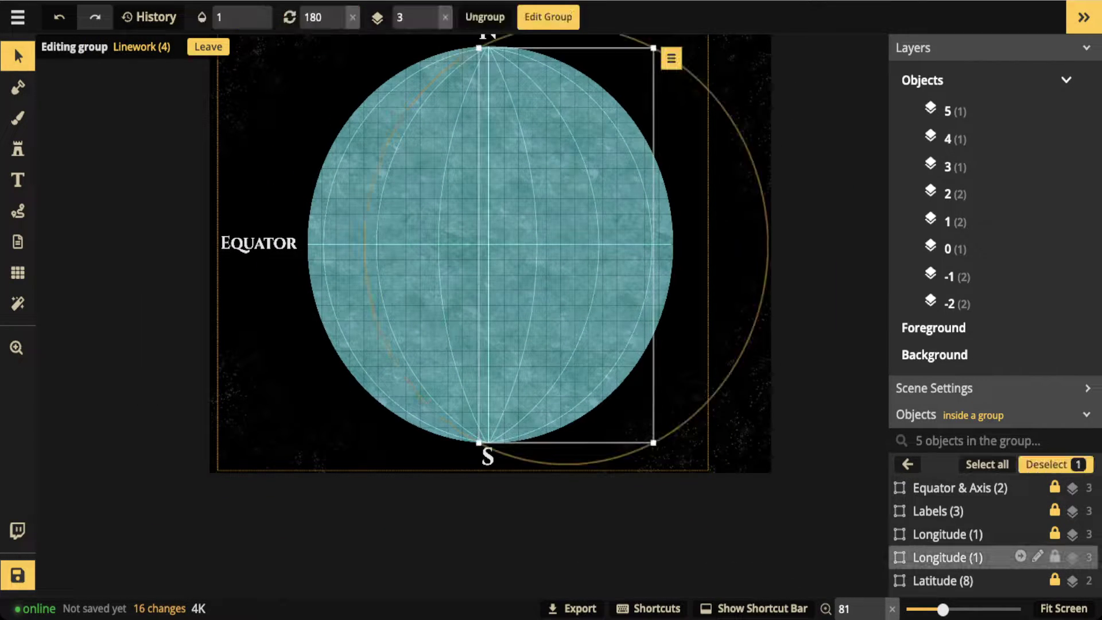
left_click(1038, 557)
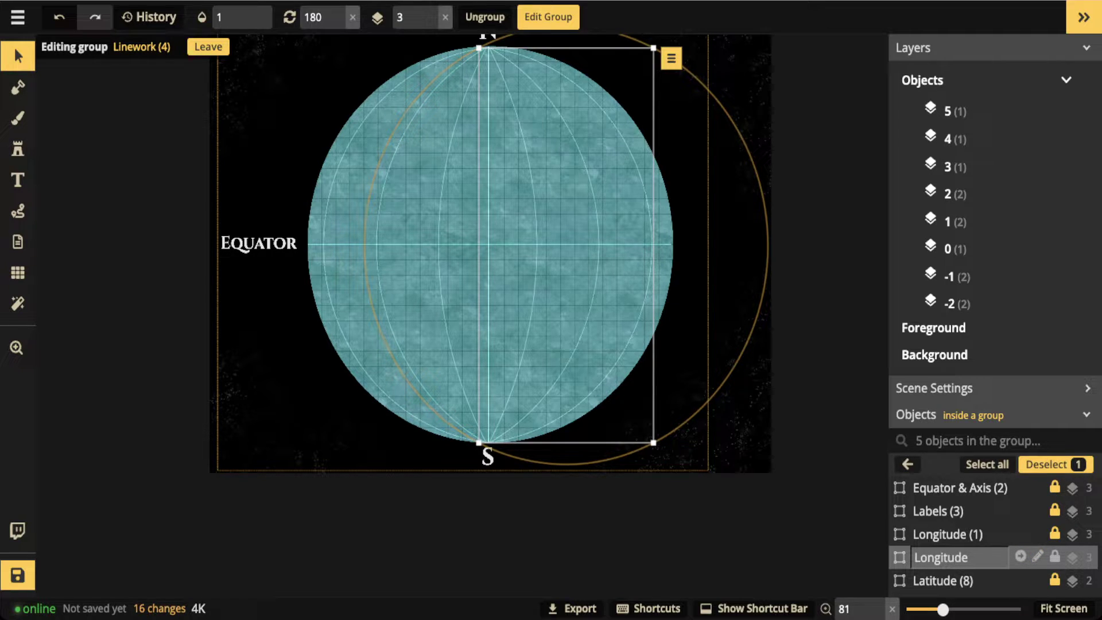
key("Return")
left_click(948, 534)
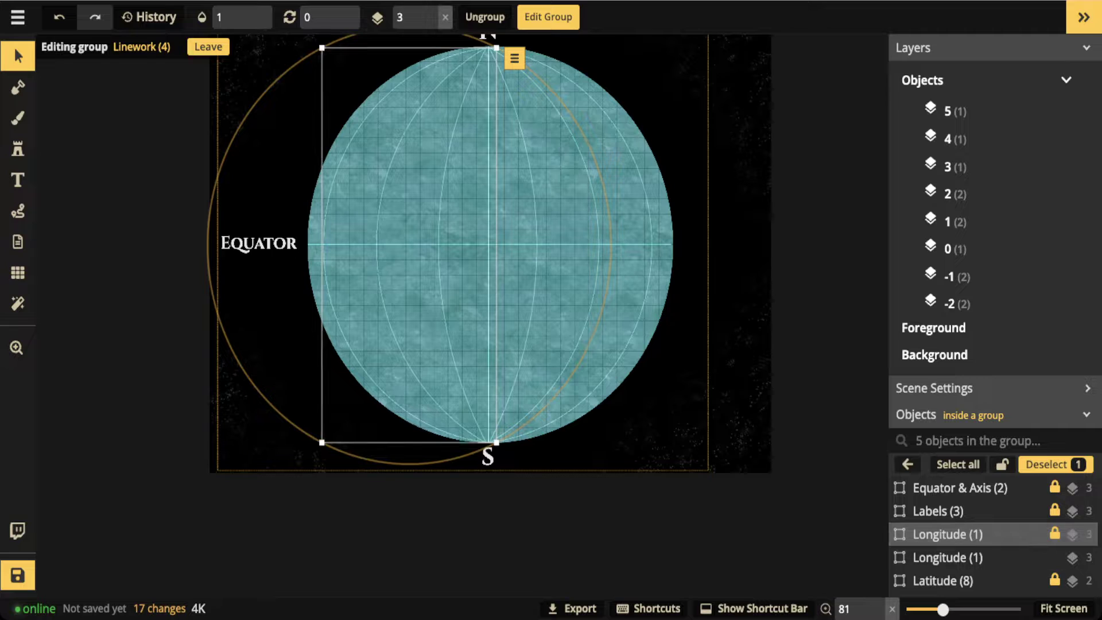
key("Escape")
scroll(552, 301, "down", 1)
left_click_drag(552, 301, 547, 321)
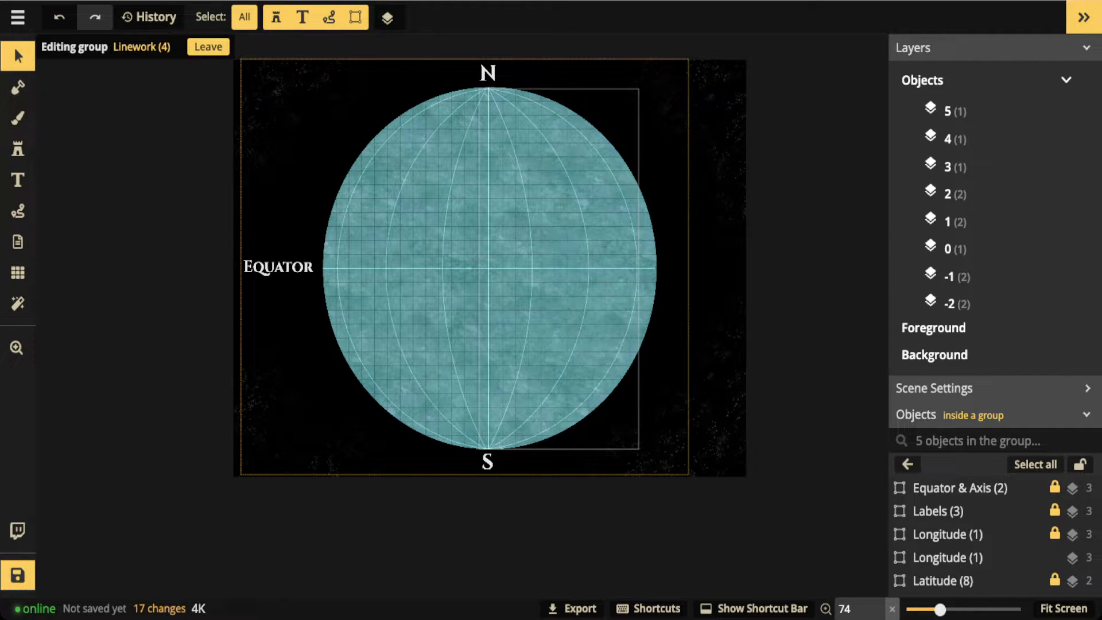
Step: Reveal the Latitude group inside Linework by restoring its opacity to 1, and deselect it
left_click(948, 557)
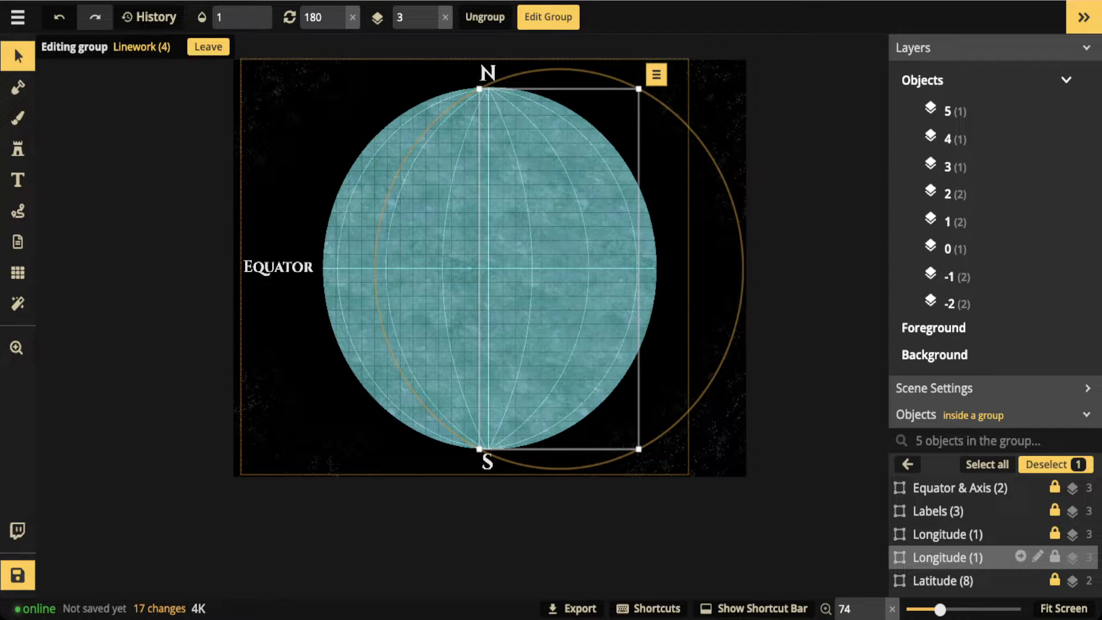
left_click(943, 581)
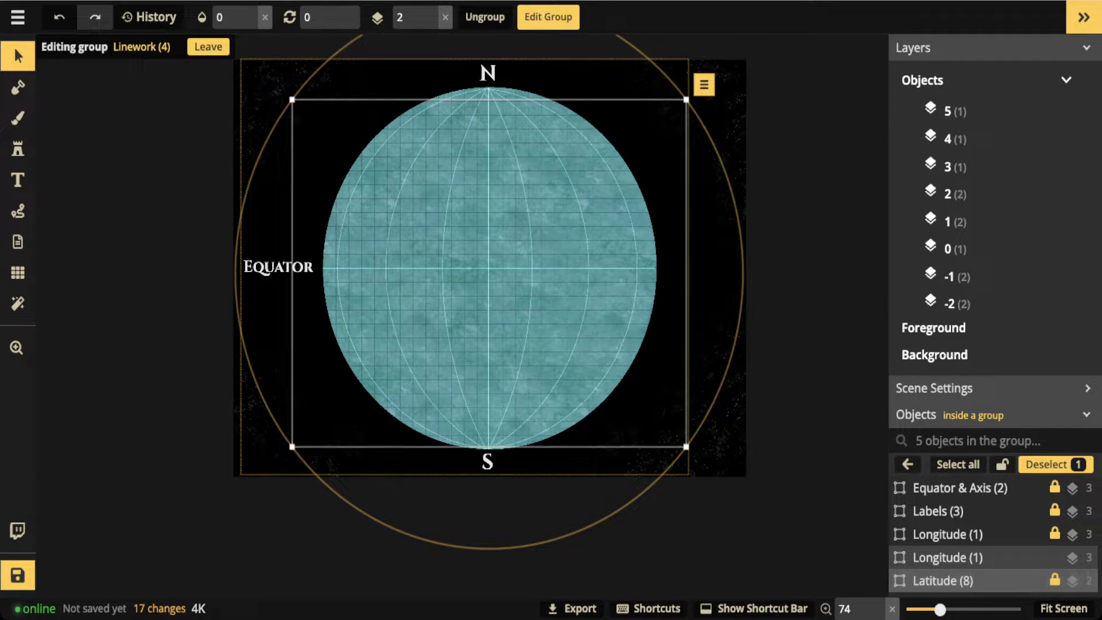
left_click(265, 17)
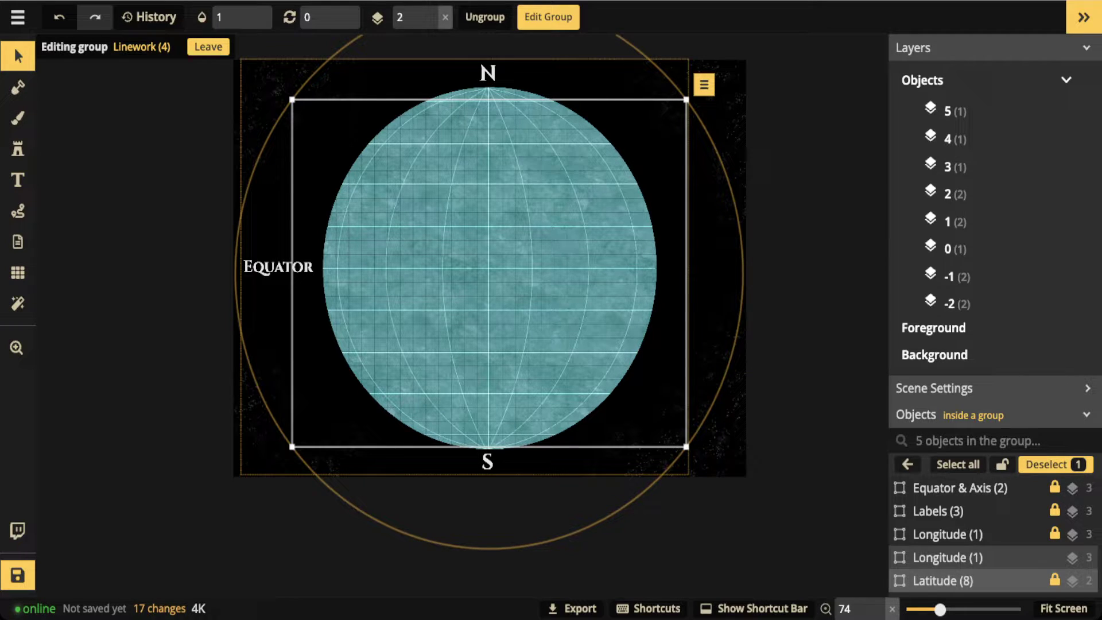
scroll(500, 251, "up", 4)
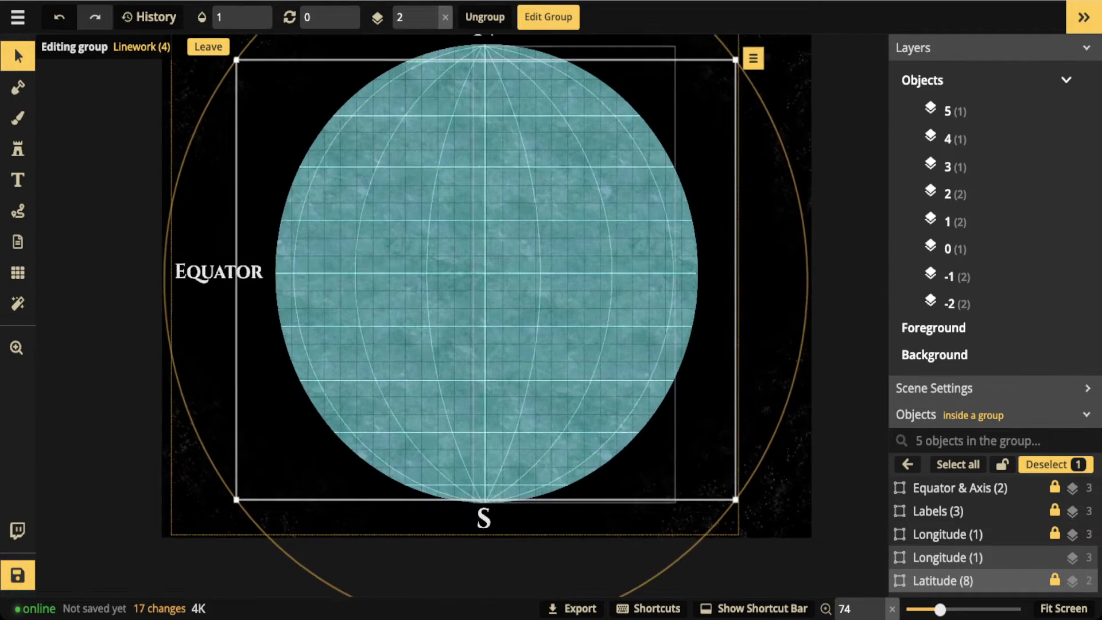
scroll(485, 267, "up", 4)
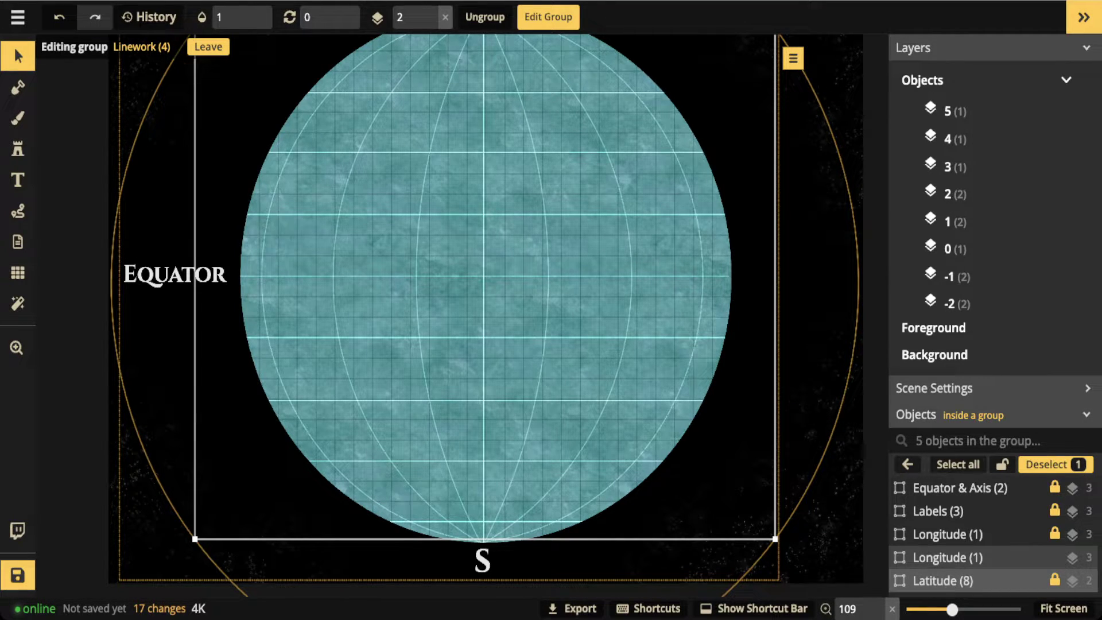
key("Escape")
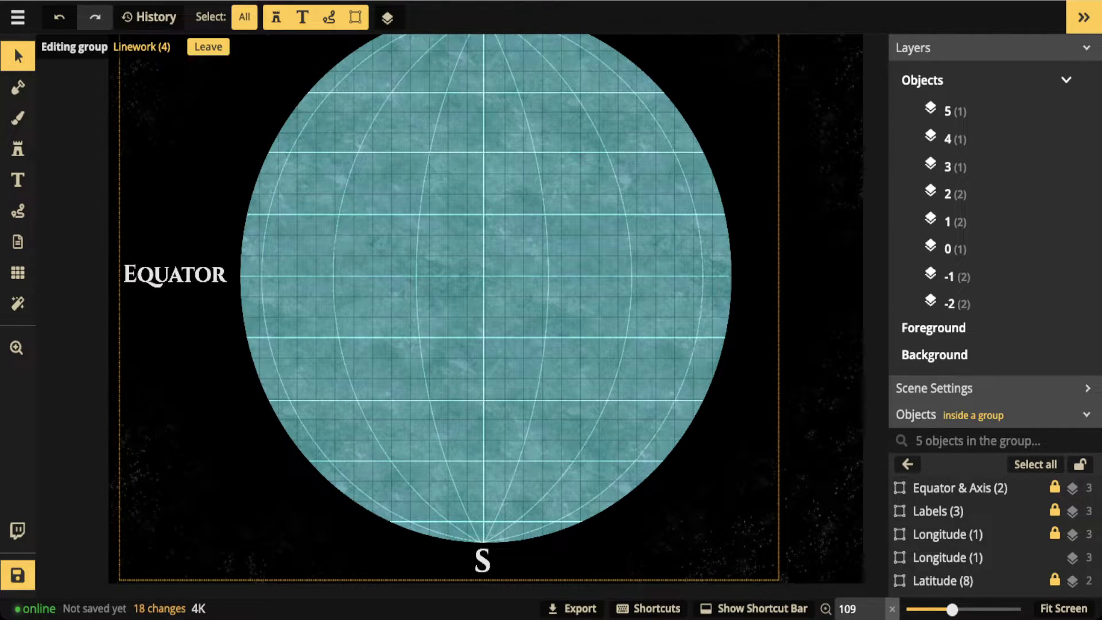
Step: Leave the Linework group, reopen it to inspect its axis, label, longitude and latitude groups, and deselect them all
key("Escape")
scroll(402, 245, "down", 4)
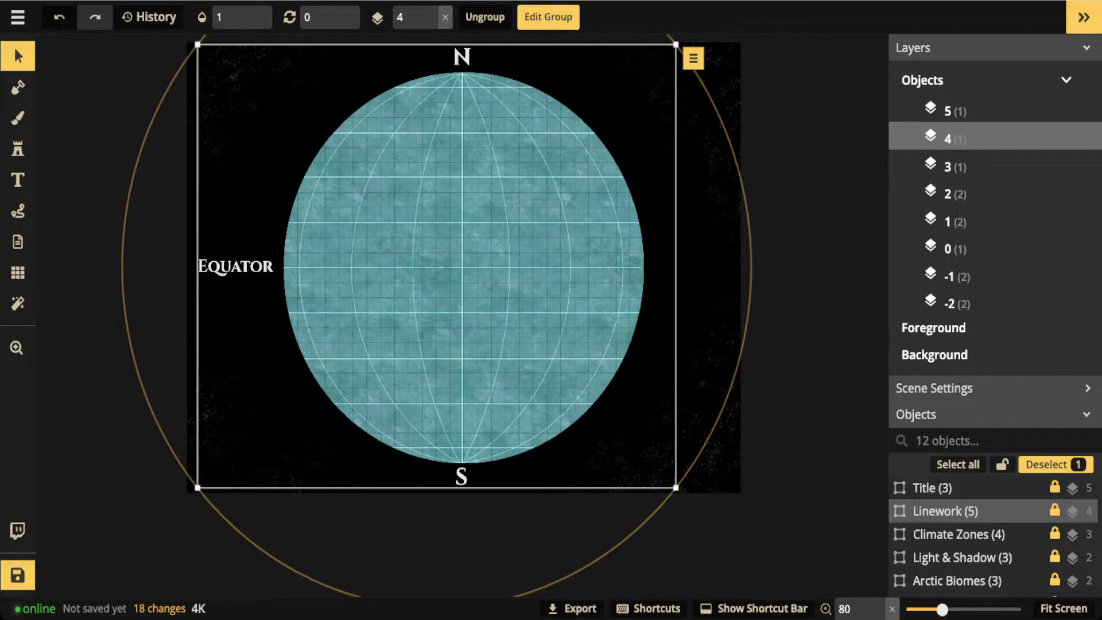
mouse_move(976, 511)
left_click(1020, 509)
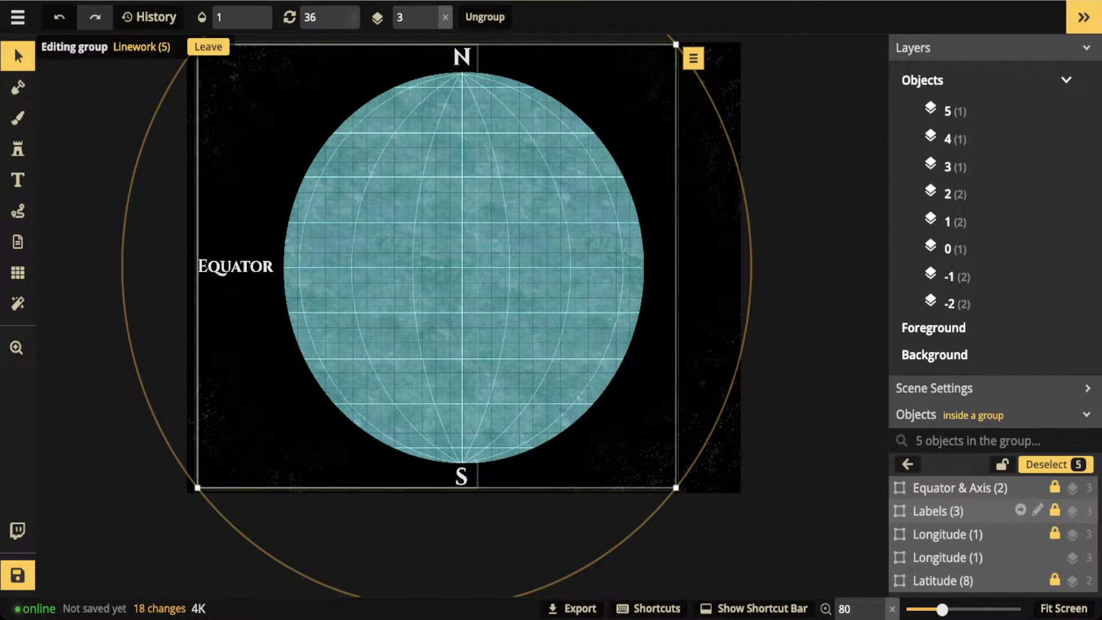
scroll(976, 487, "down", 4)
left_click(1055, 234)
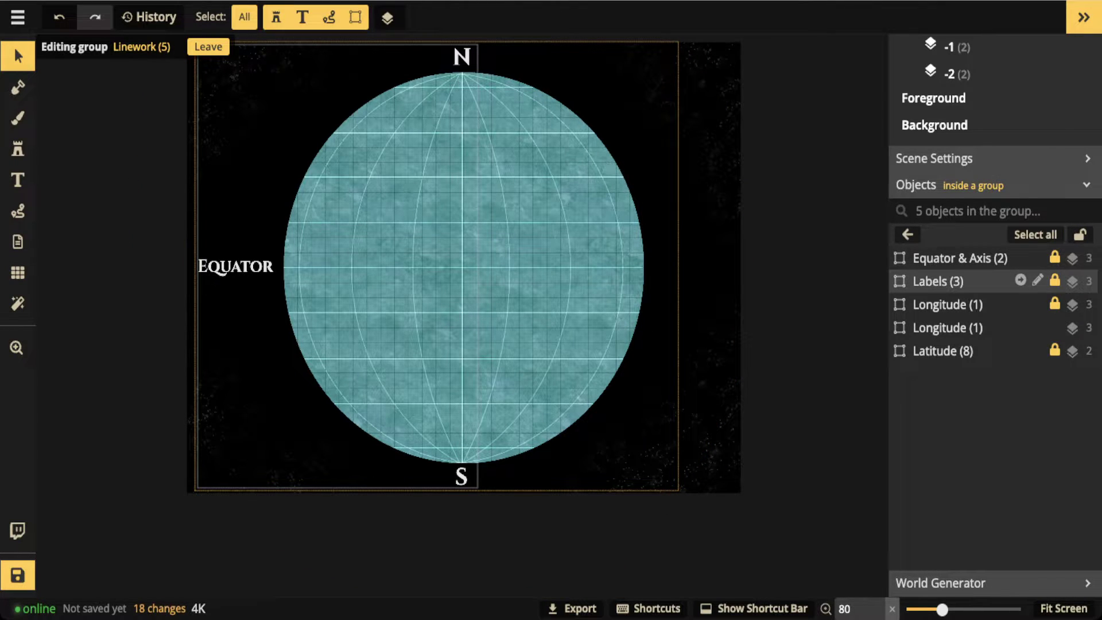
Step: Leave the Linework group, try tilting the whole group clockwise to about 9 degrees and undo the rotation
key("Escape")
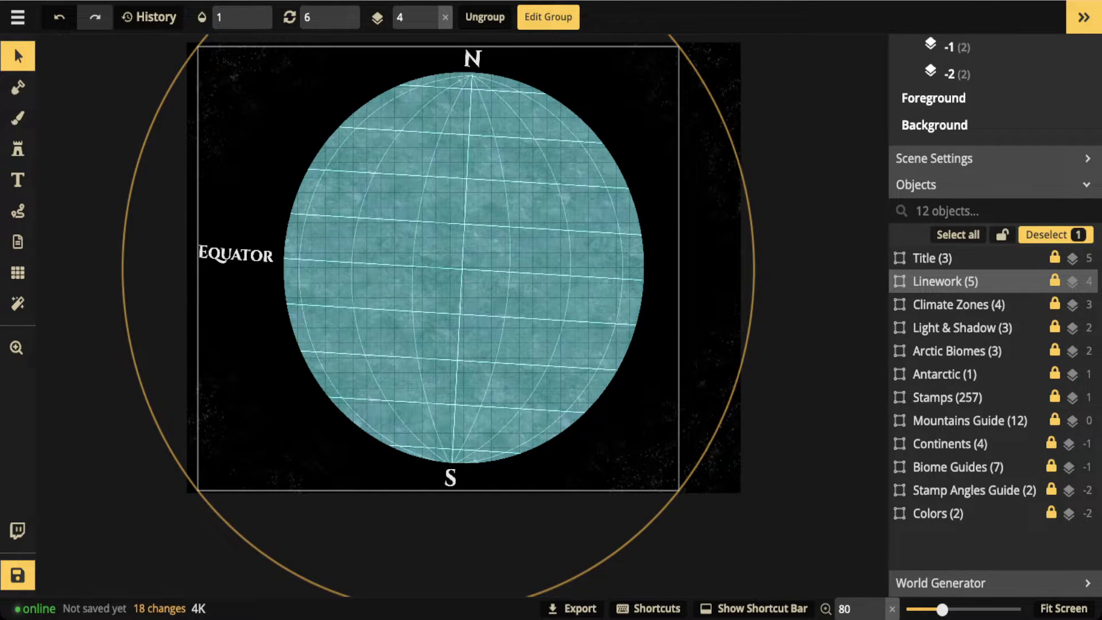
left_click_drag(754, 252, 756, 270)
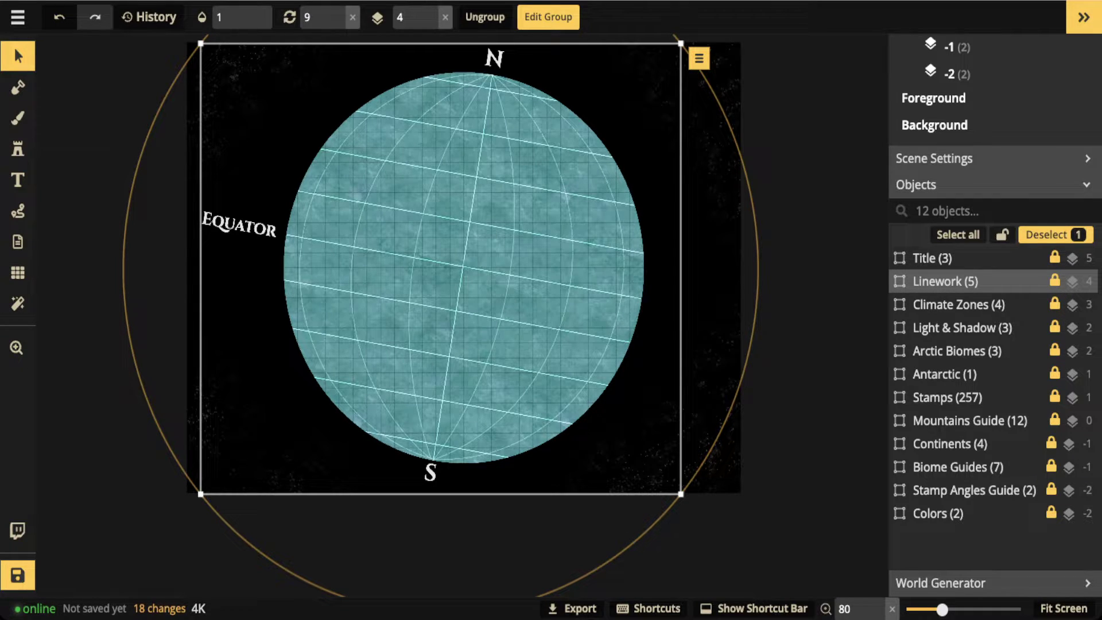
key("ctrl+z")
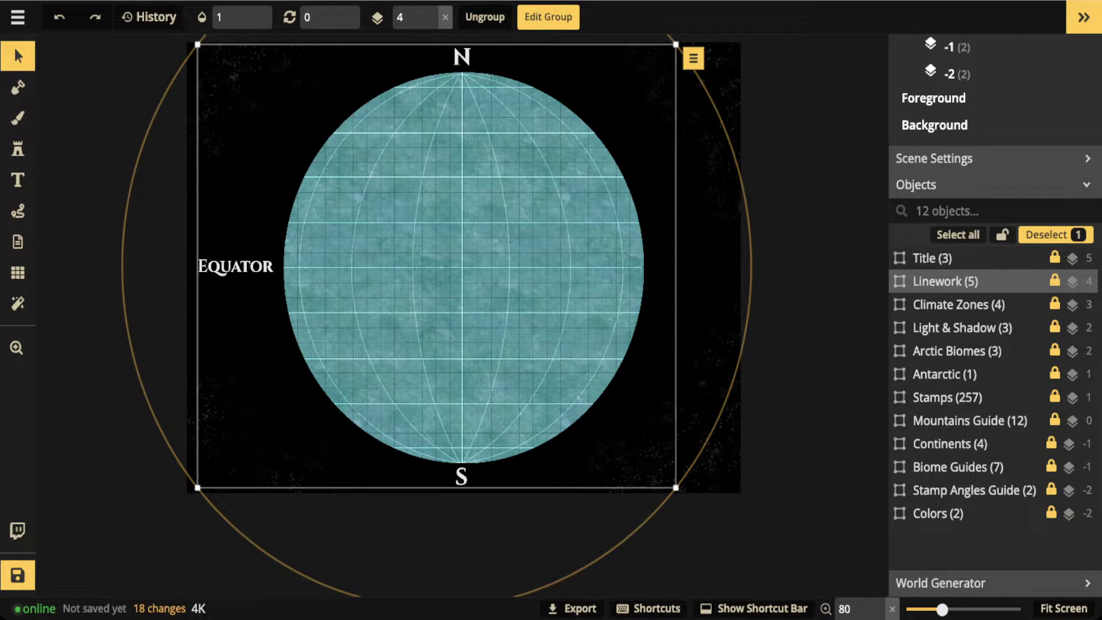
Step: Reveal the Arctic Biomes group at the north pole by restoring its opacity to 1
mouse_move(976, 281)
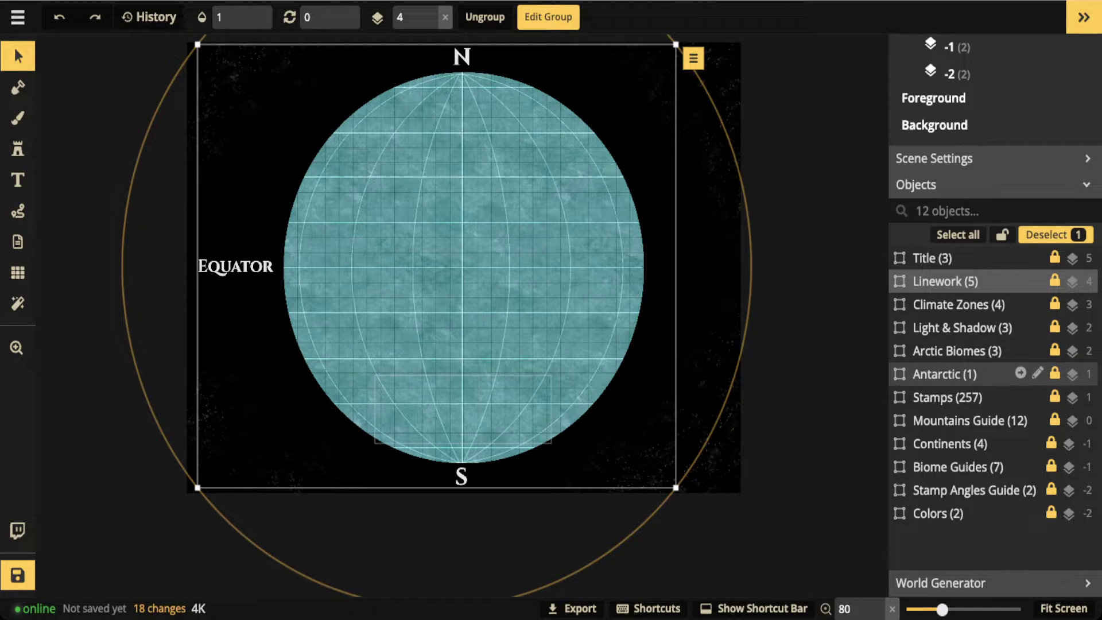
left_click(945, 374)
left_click(957, 351)
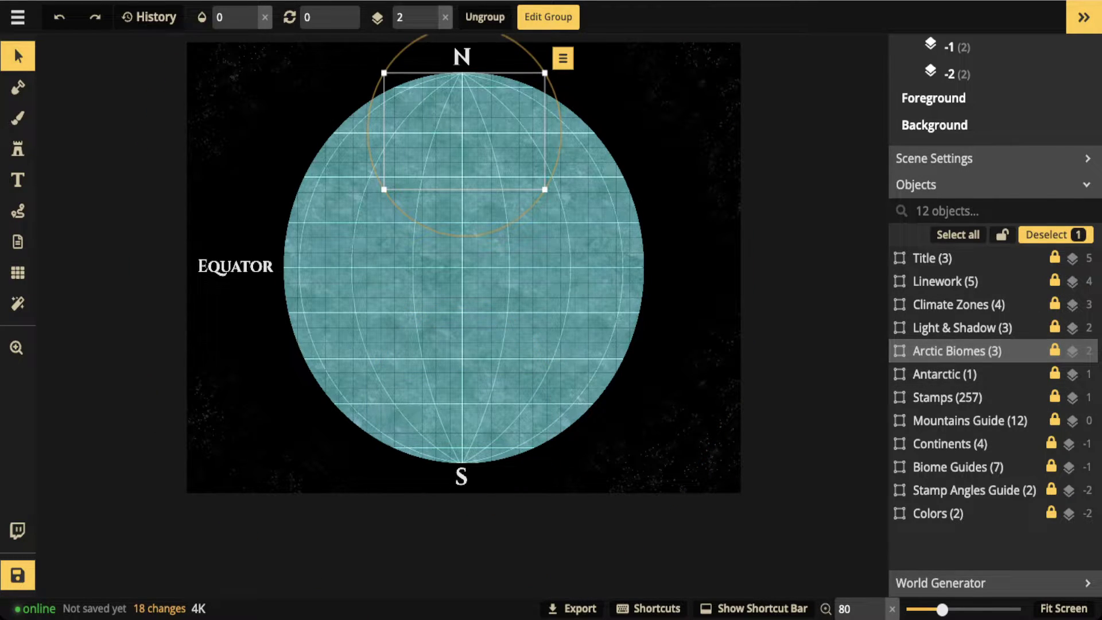
left_click(251, 12)
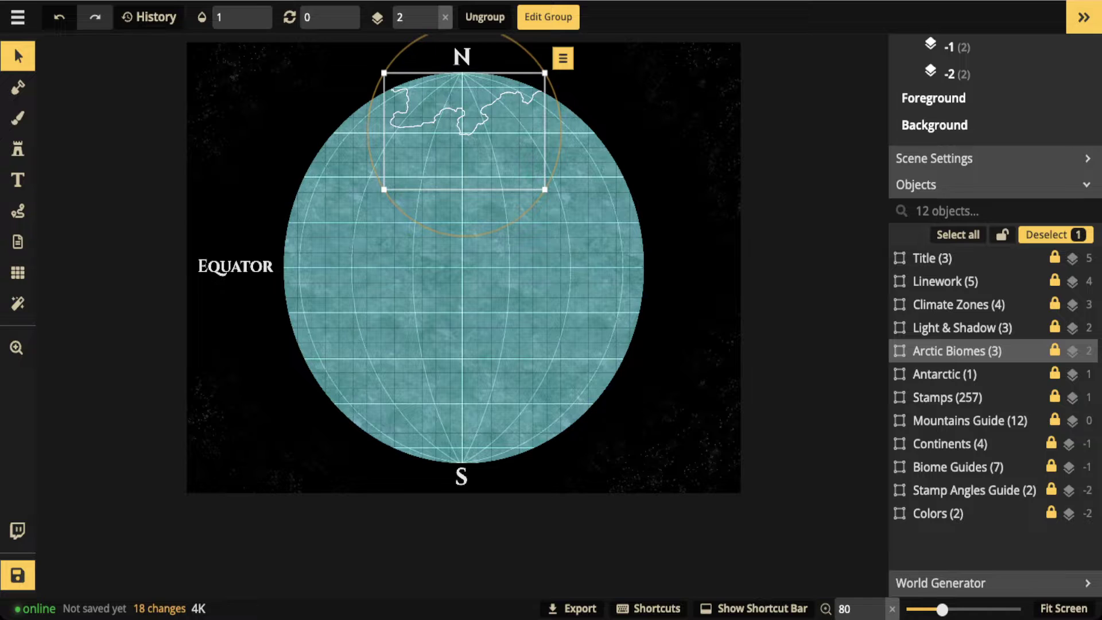
scroll(430, 125, "up", 5)
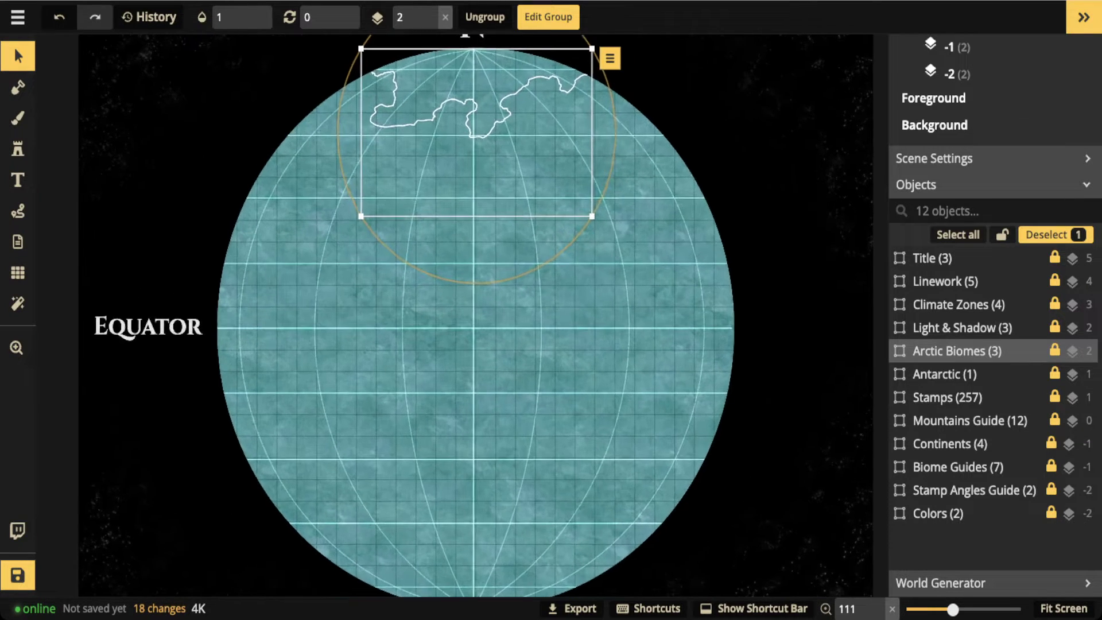
scroll(453, 67, "down", 3)
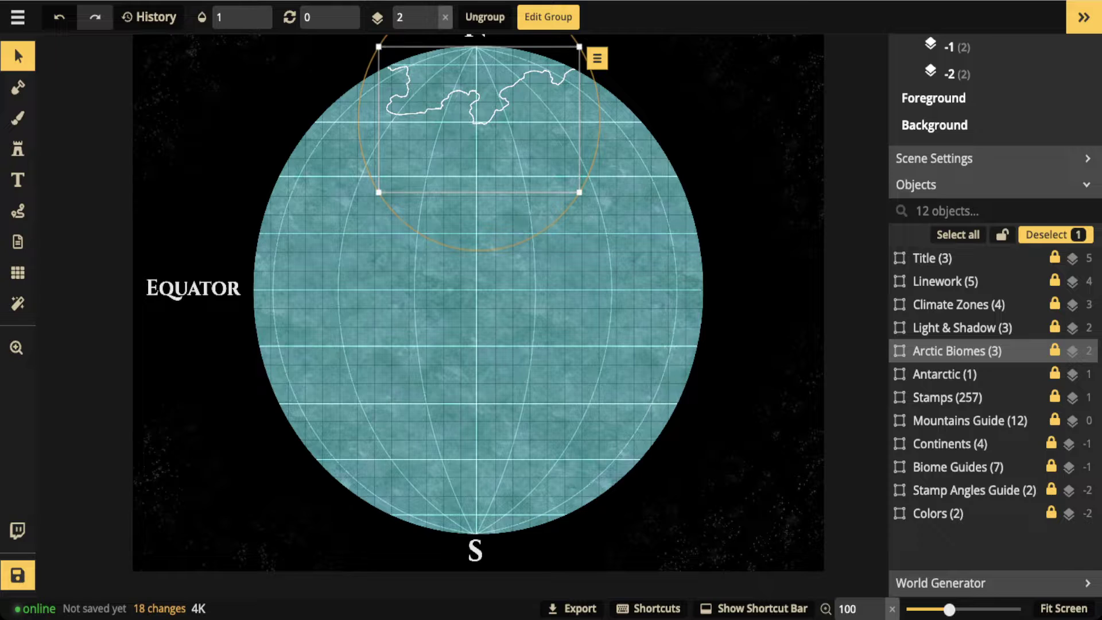
Step: Open the Arctic Biomes group and hide its Arctic 1 outline by lowering the opacity to 0
left_click(1020, 350)
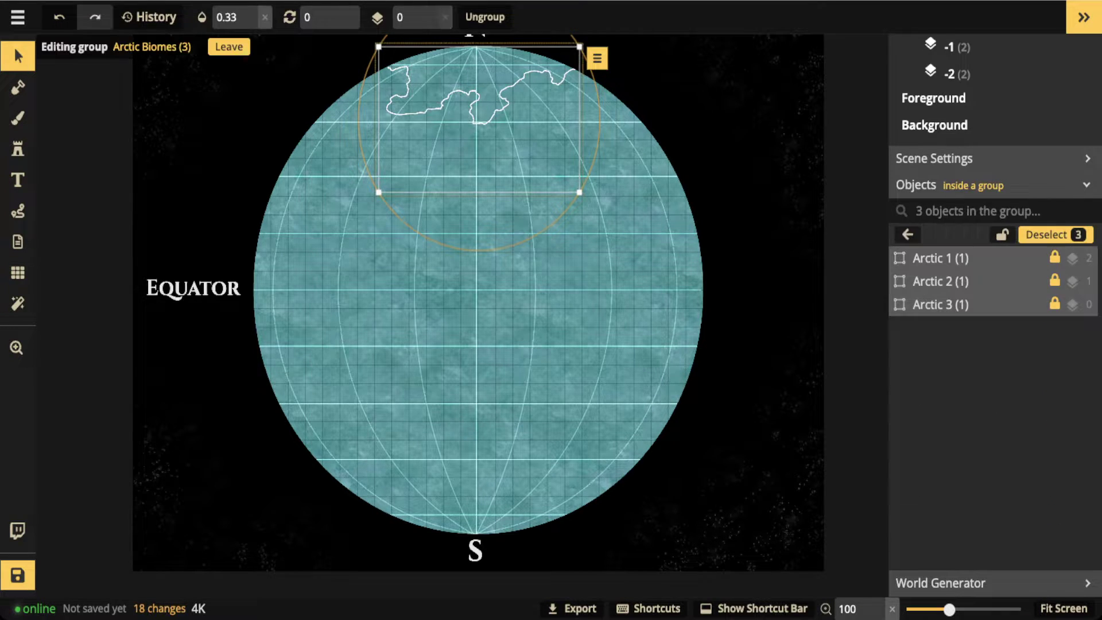
left_click(953, 258)
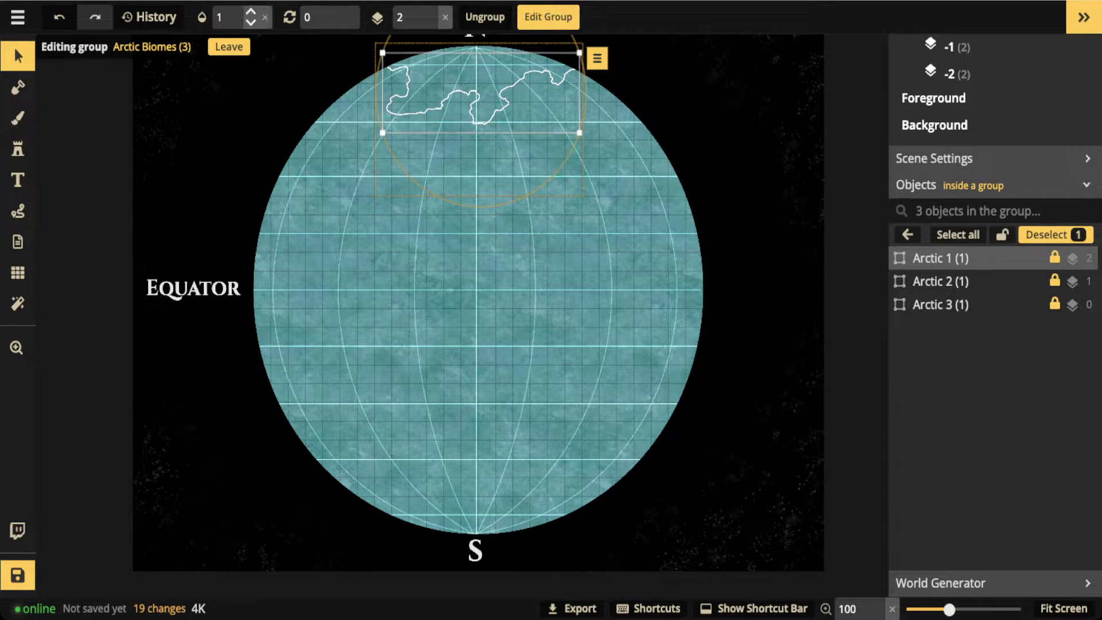
left_click(241, 17)
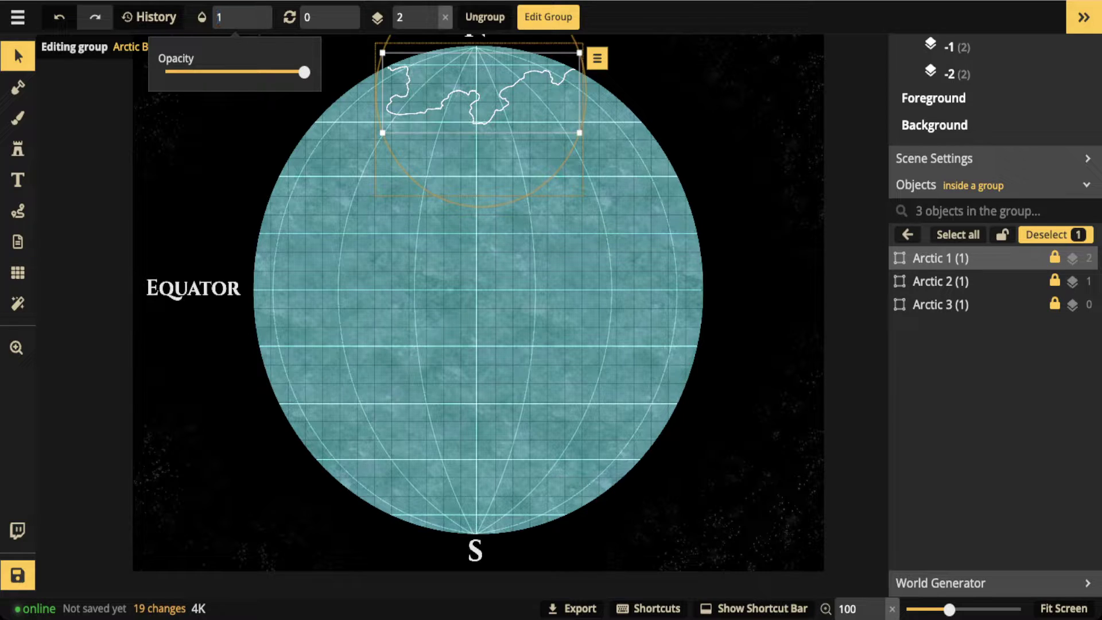
left_click_drag(304, 72, 208, 72)
Step: Show the Arctic 2 outline at opacity 1 as an alternative coastline, and set its opacity back to 0
left_click(947, 281)
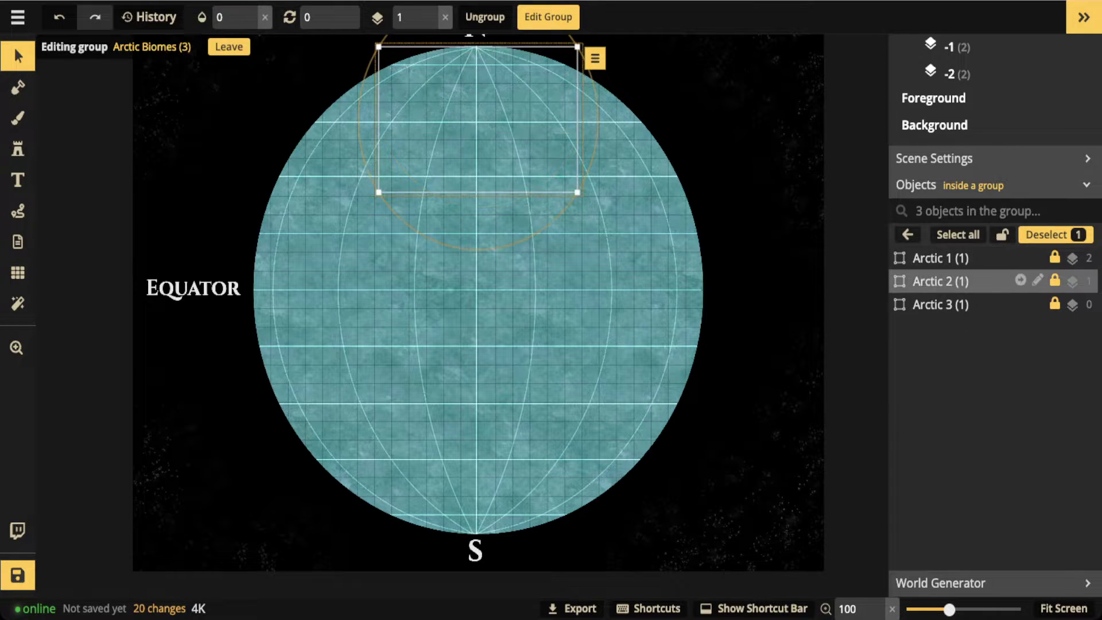
left_click(264, 18)
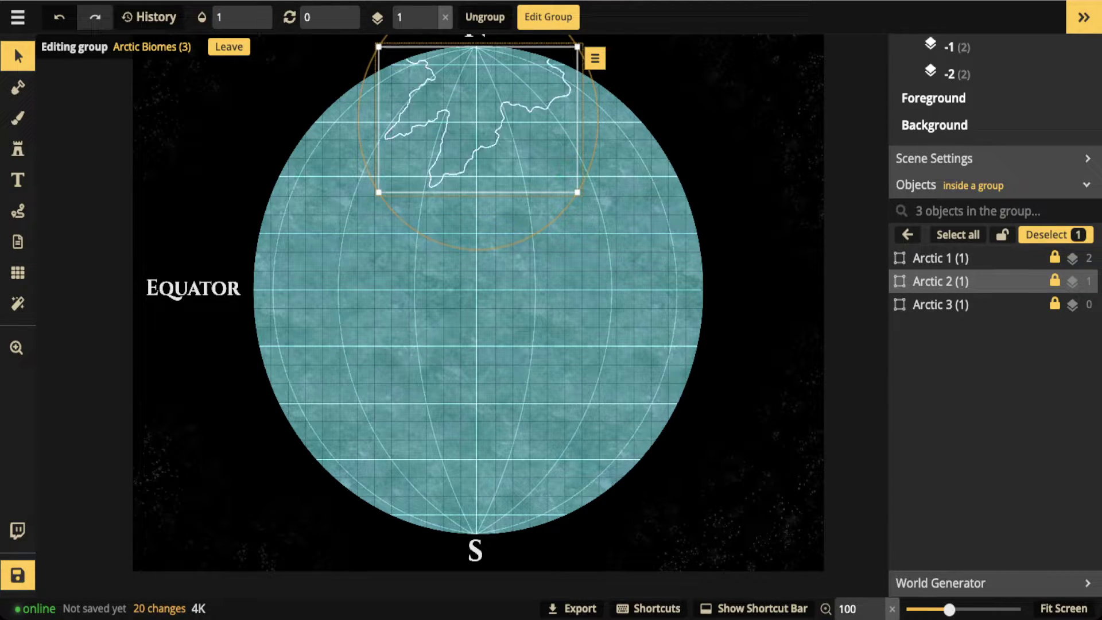
left_click(242, 17)
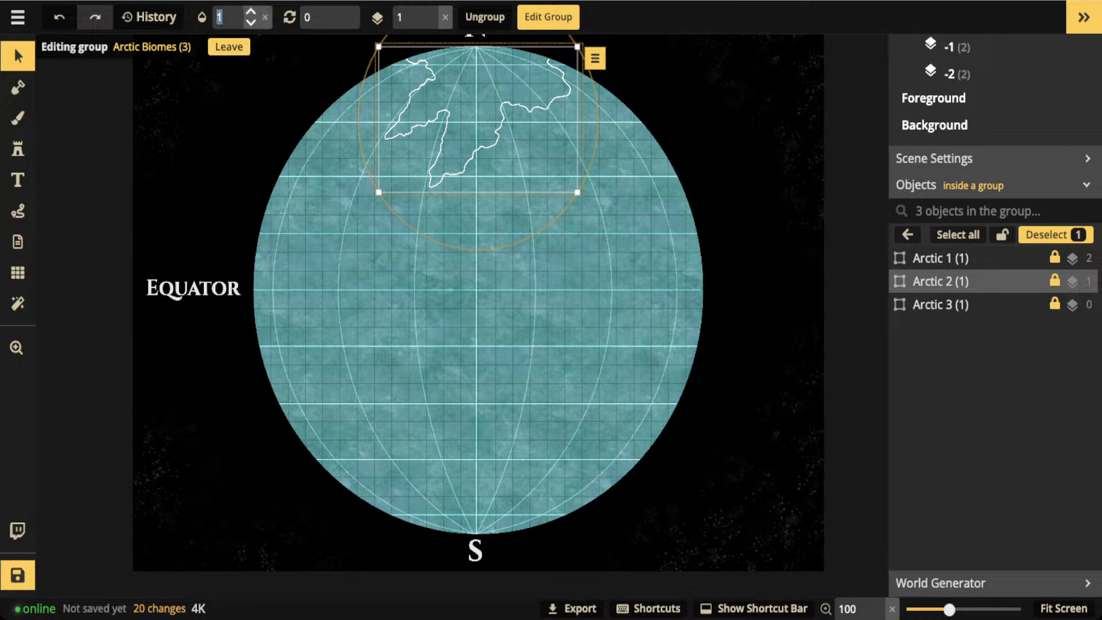
type("0")
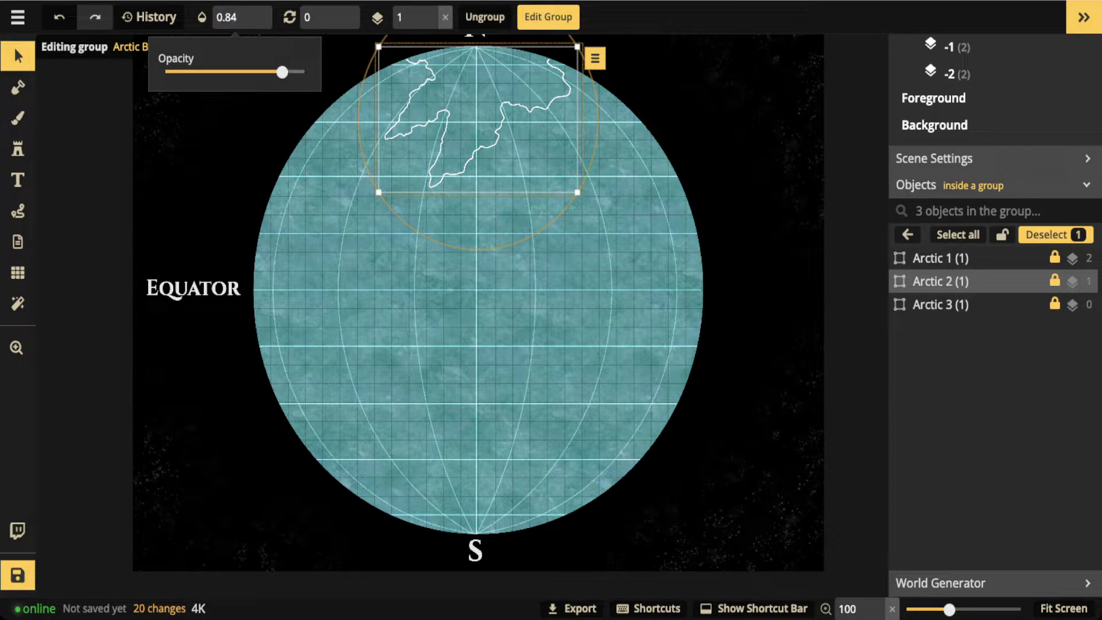
Step: Show the Arctic 3 outline at opacity 1, and set the opacity of Arctic 2 and Arctic 3 together to 0
left_click(948, 304)
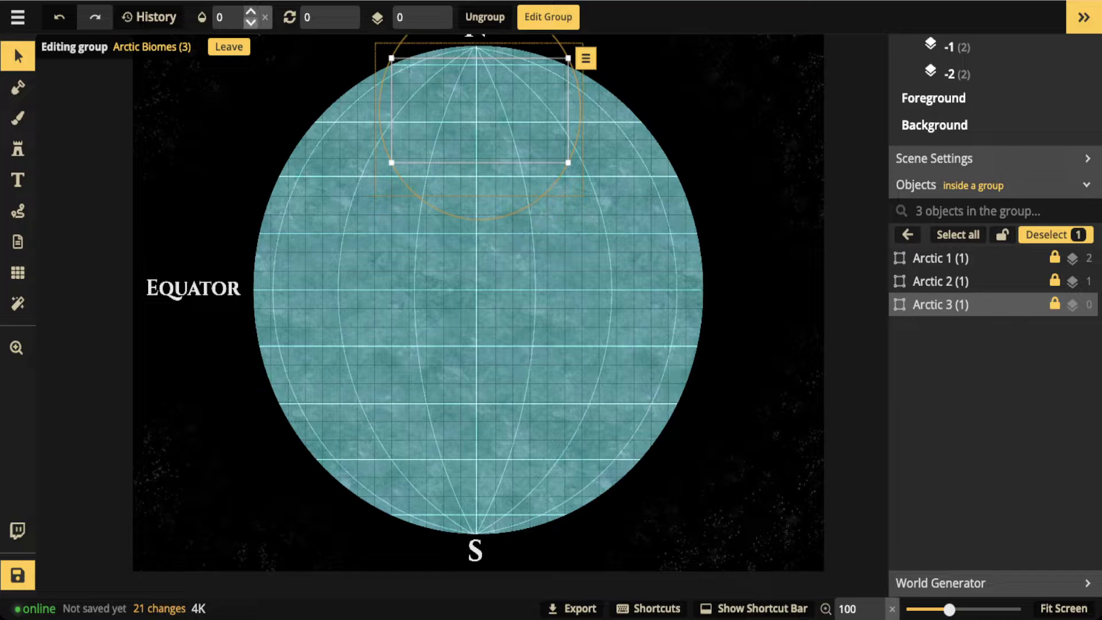
left_click(265, 18)
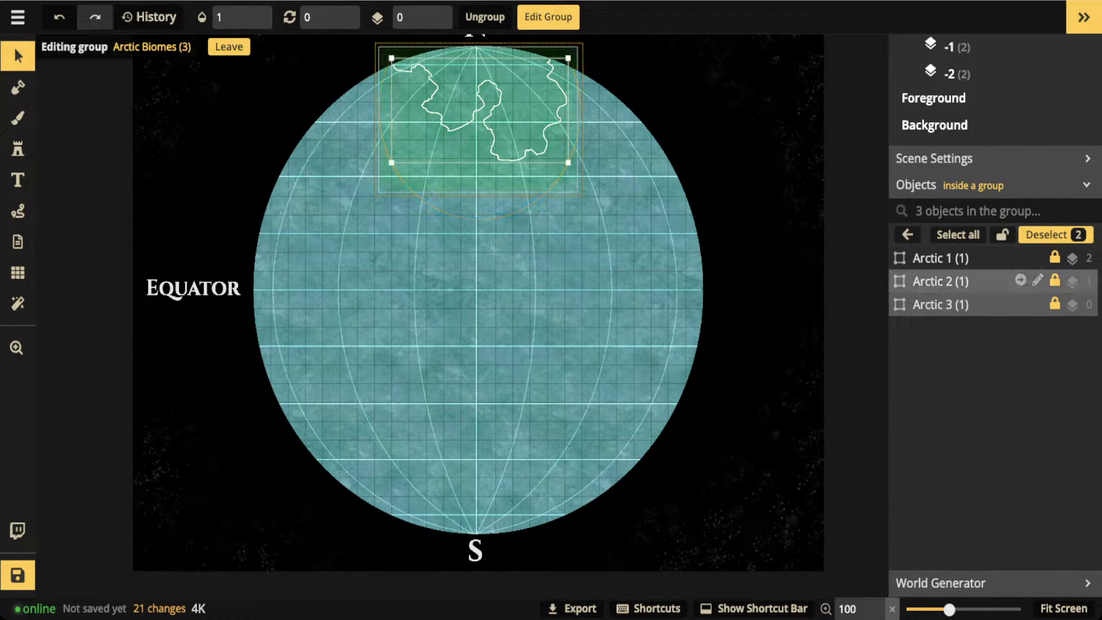
left_click(977, 282, "shift")
left_click(242, 17)
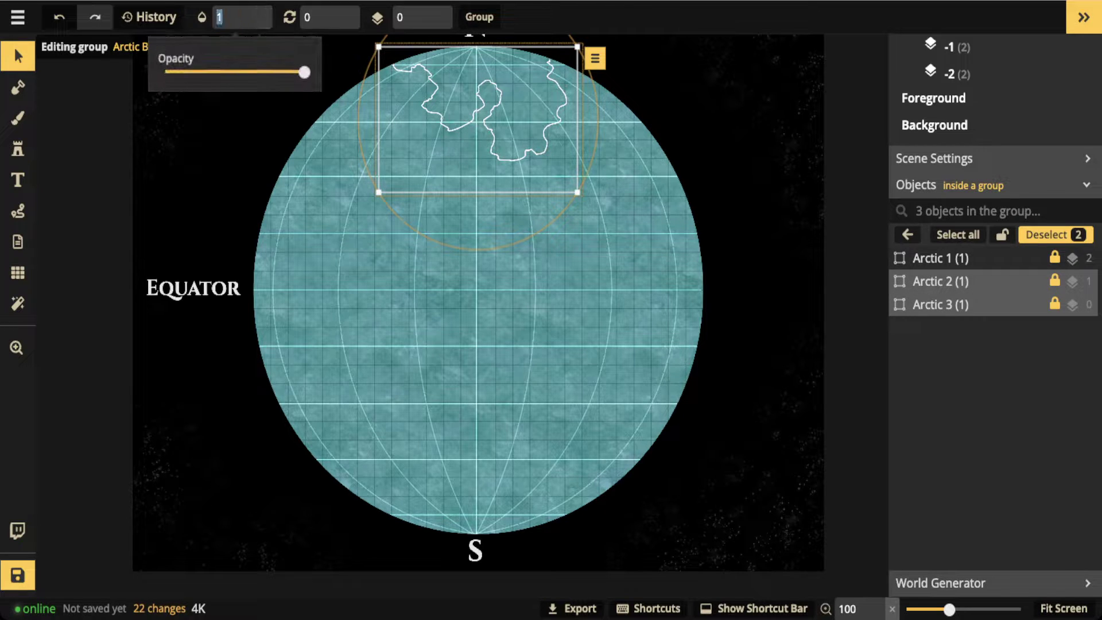
left_click_drag(304, 72, 165, 72)
Step: Restore the Arctic 1 outline to opacity 1 and leave the Arctic Biomes group
left_click(976, 258)
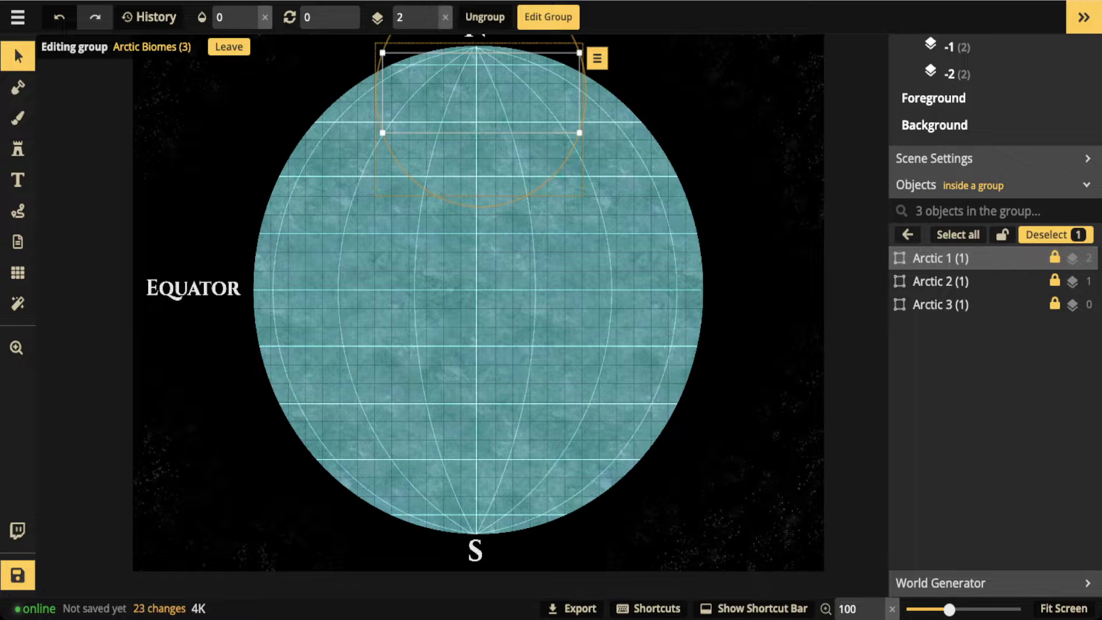
left_click(250, 12)
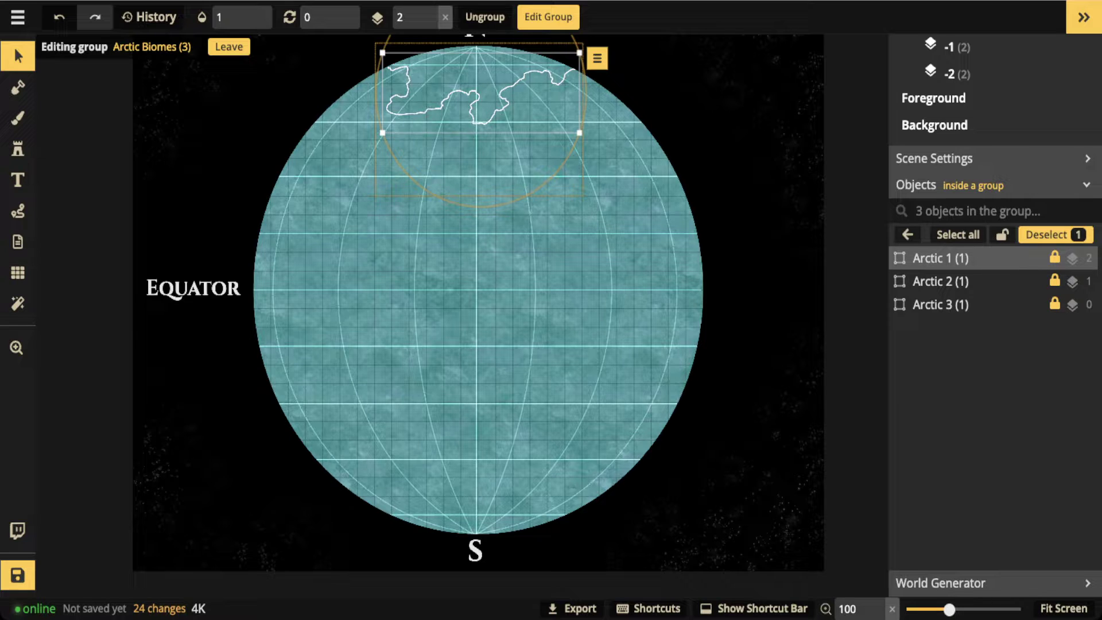
left_click(908, 234)
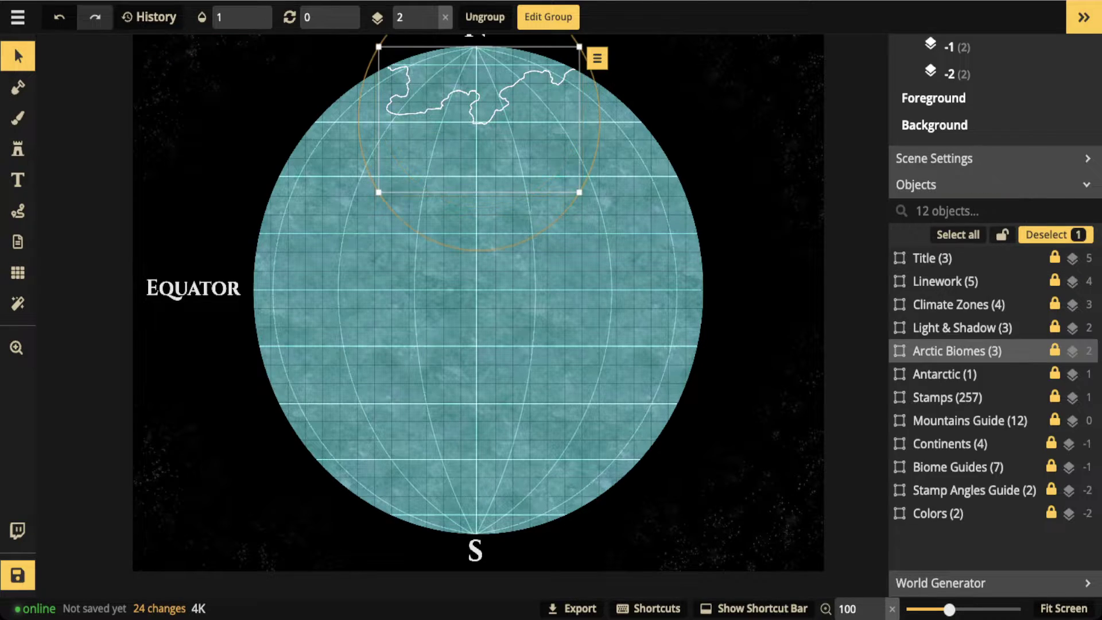
Step: Reveal the Antarctic landmass outline near the south pole by setting the Antarctic group's opacity to 1, and deselect it
left_click(953, 374)
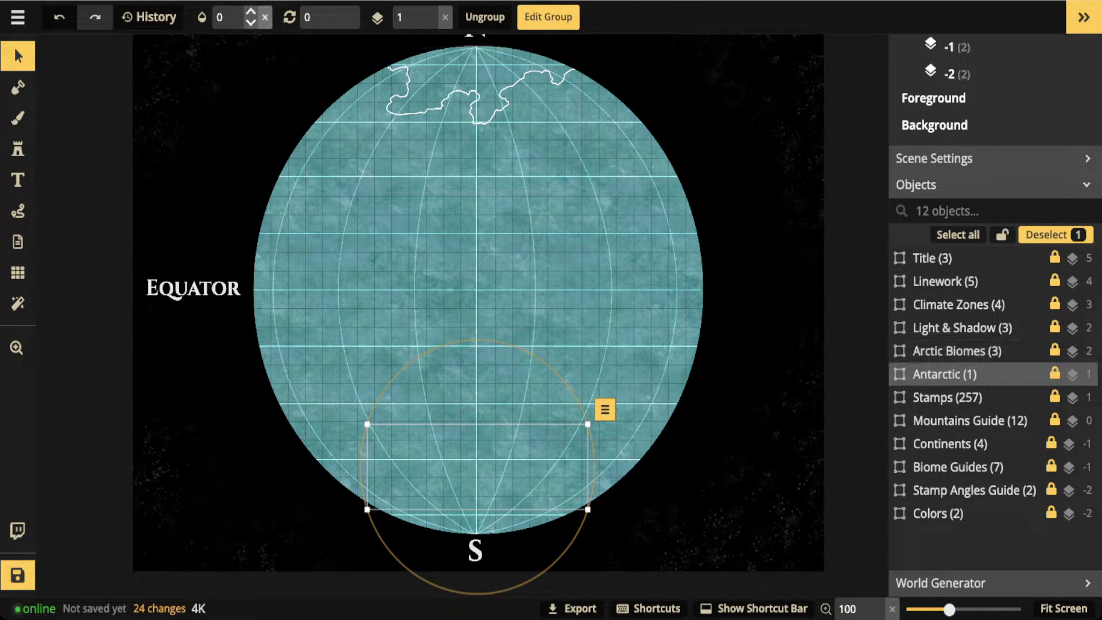
left_click(250, 12)
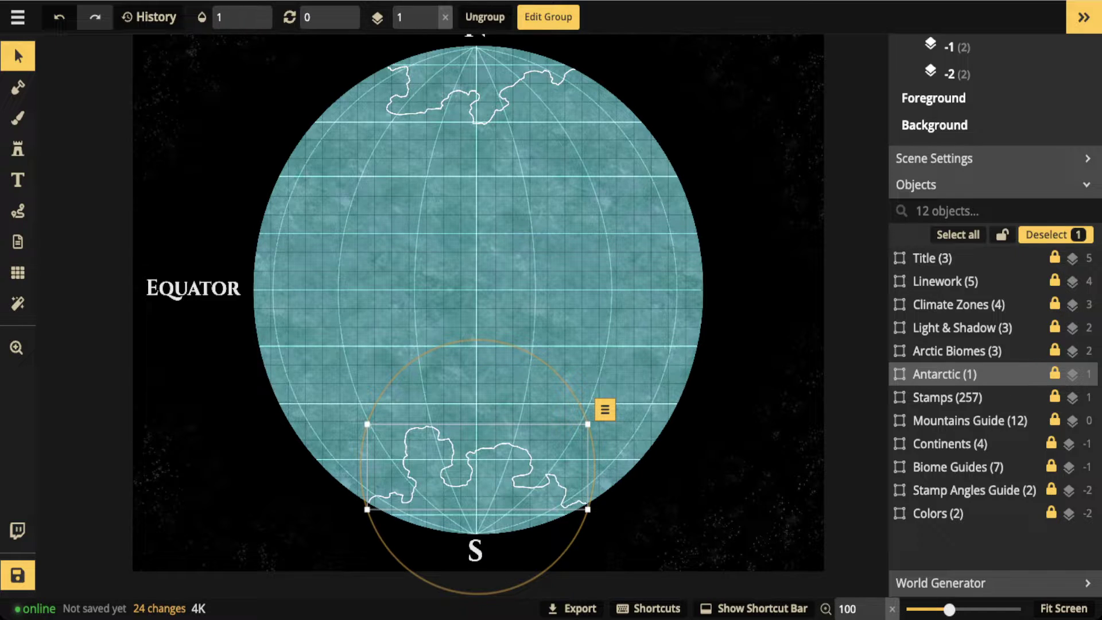
key("Escape")
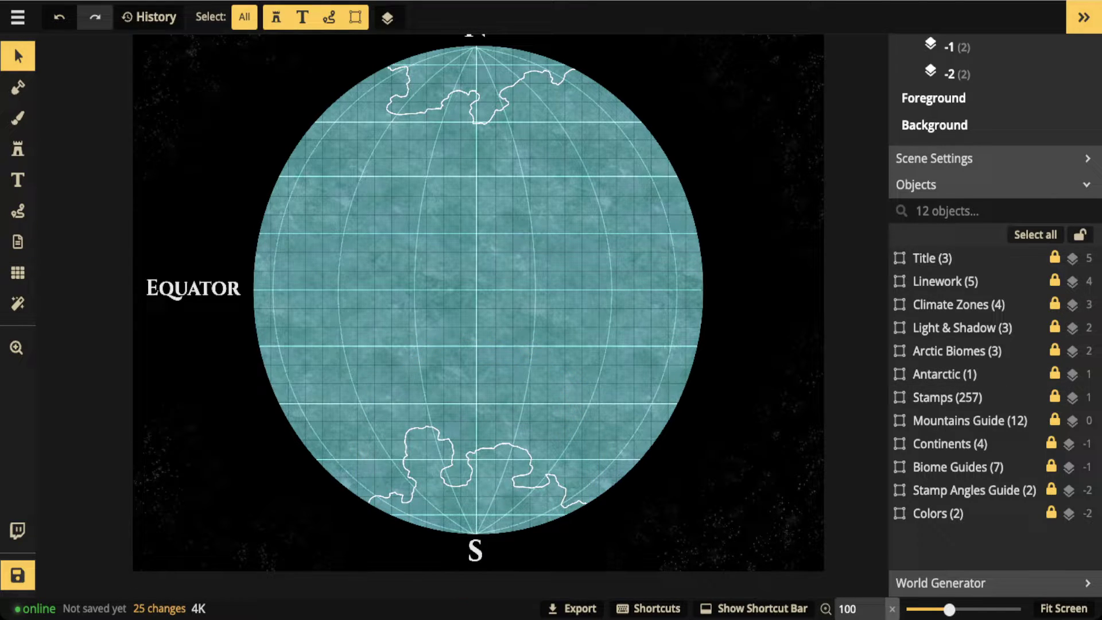
scroll(519, 397, "down", 3)
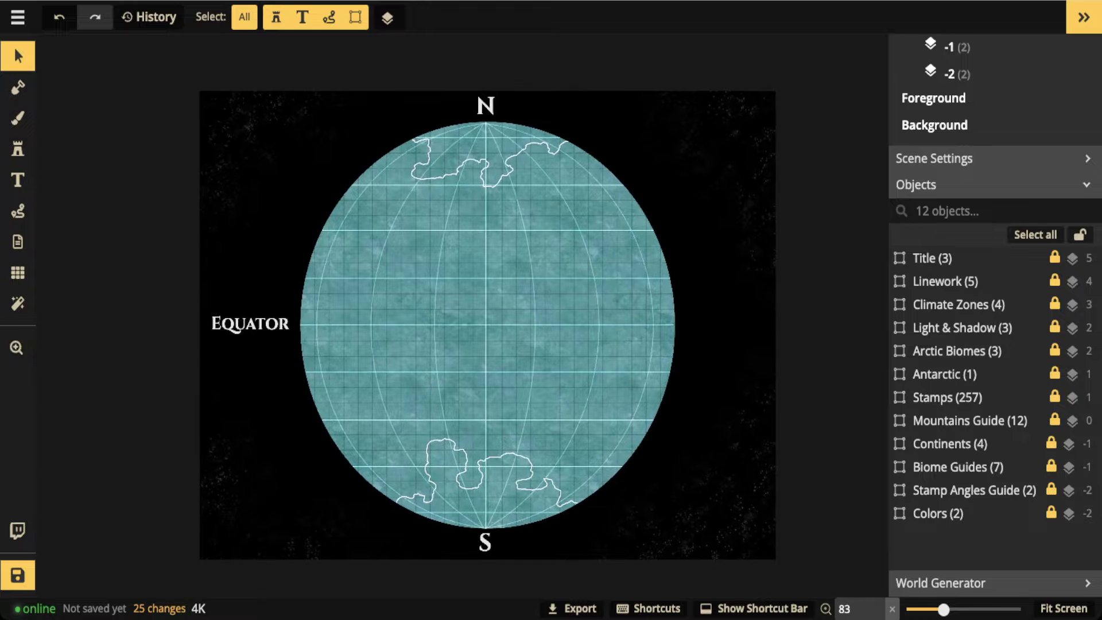
Step: Free-draw a yellow rectangular path around the area between the two polar landmasses, and delete it
key("p")
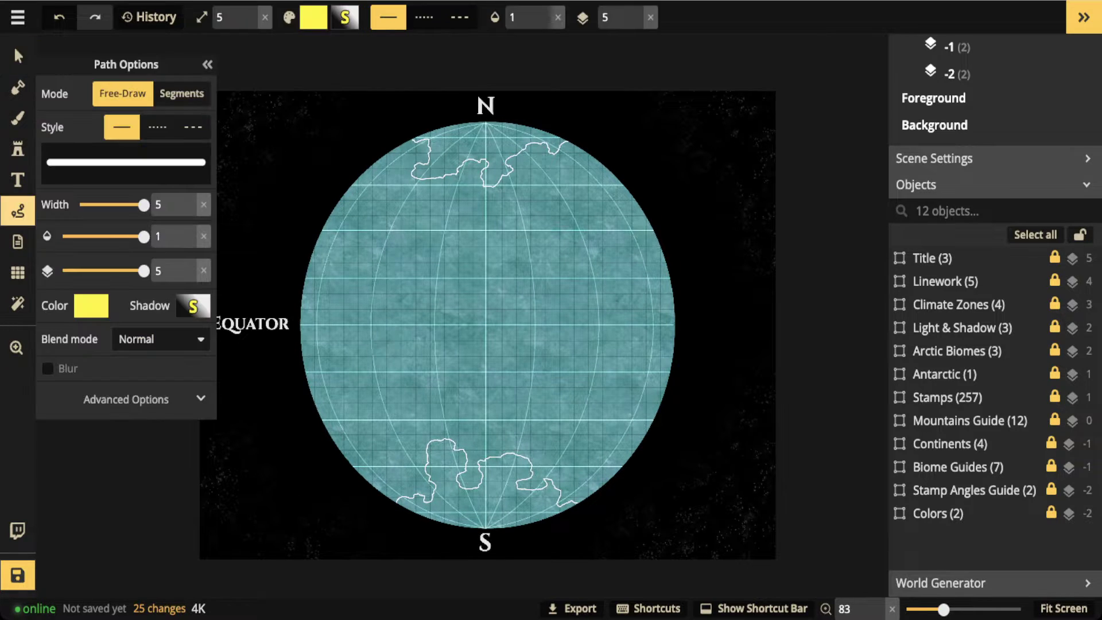
mouse_move(543, 202)
left_mouse_down()
mouse_move(432, 204)
mouse_move(363, 344)
mouse_move(362, 437)
mouse_move(586, 433)
mouse_move(618, 322)
mouse_move(601, 199)
mouse_move(524, 202)
left_mouse_up()
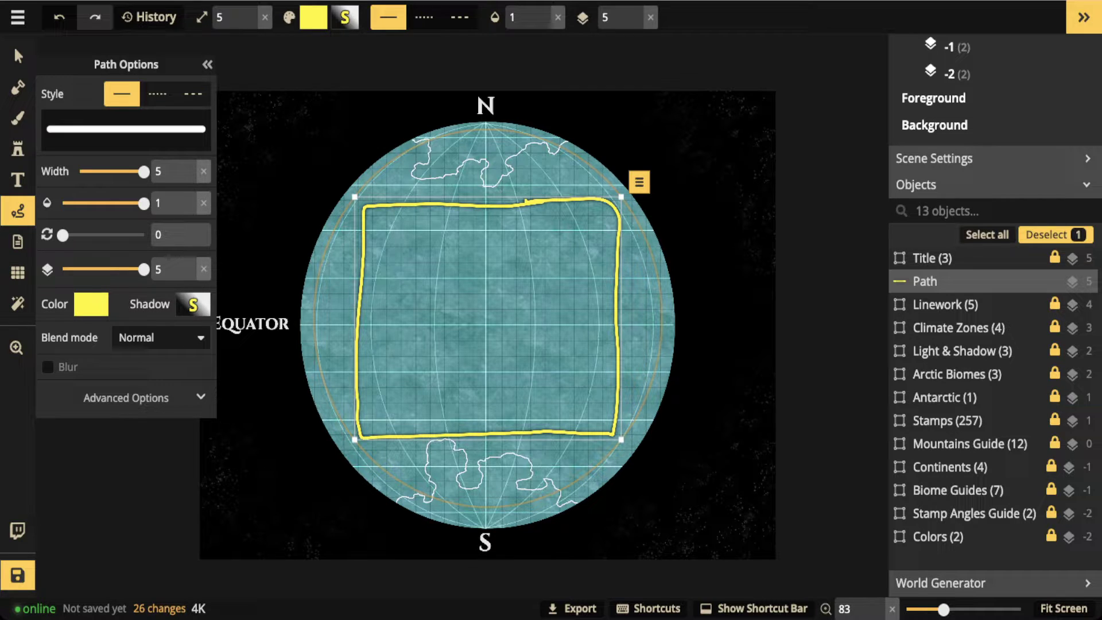
key("Delete")
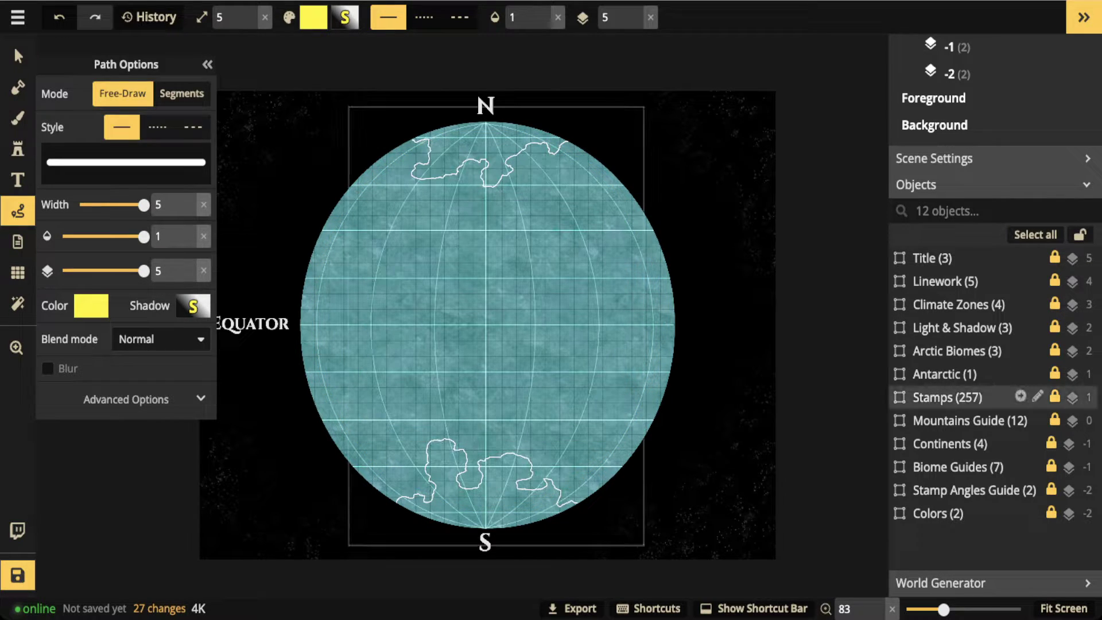
Step: Look inside the Continents group, leave it, and reveal all four continent outlines together by setting the group's opacity to 1
left_click(950, 444)
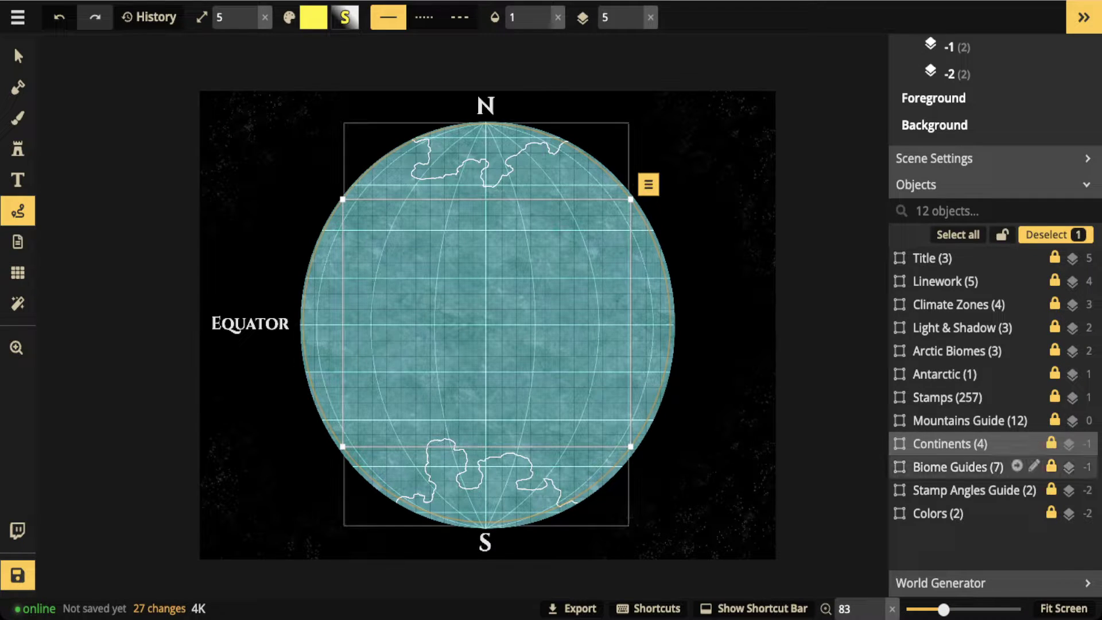
left_click(1017, 443)
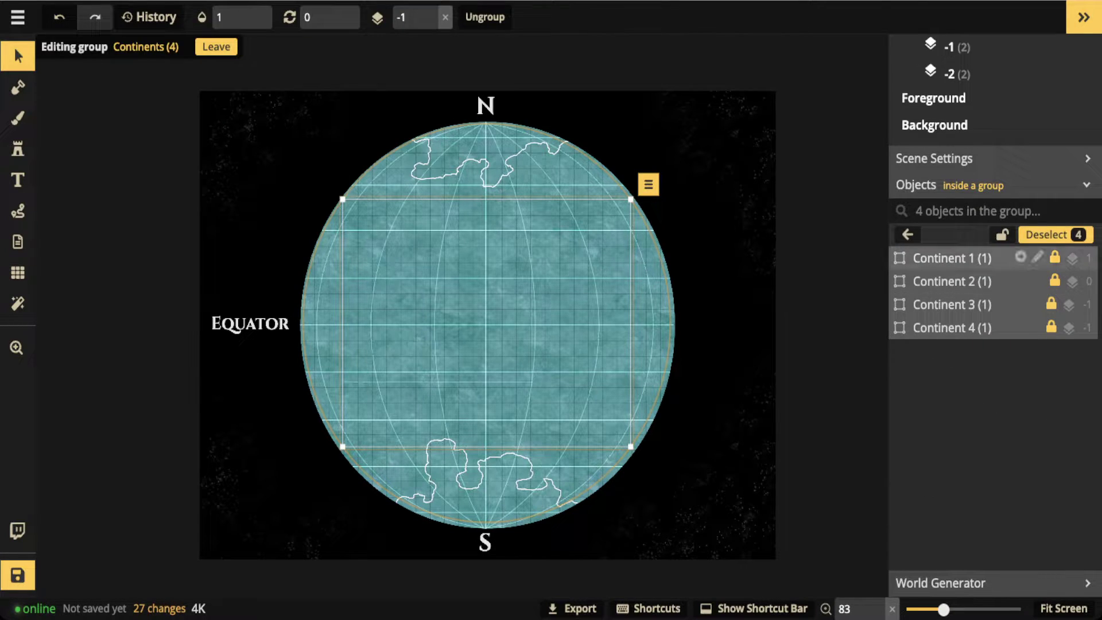
left_click(952, 258)
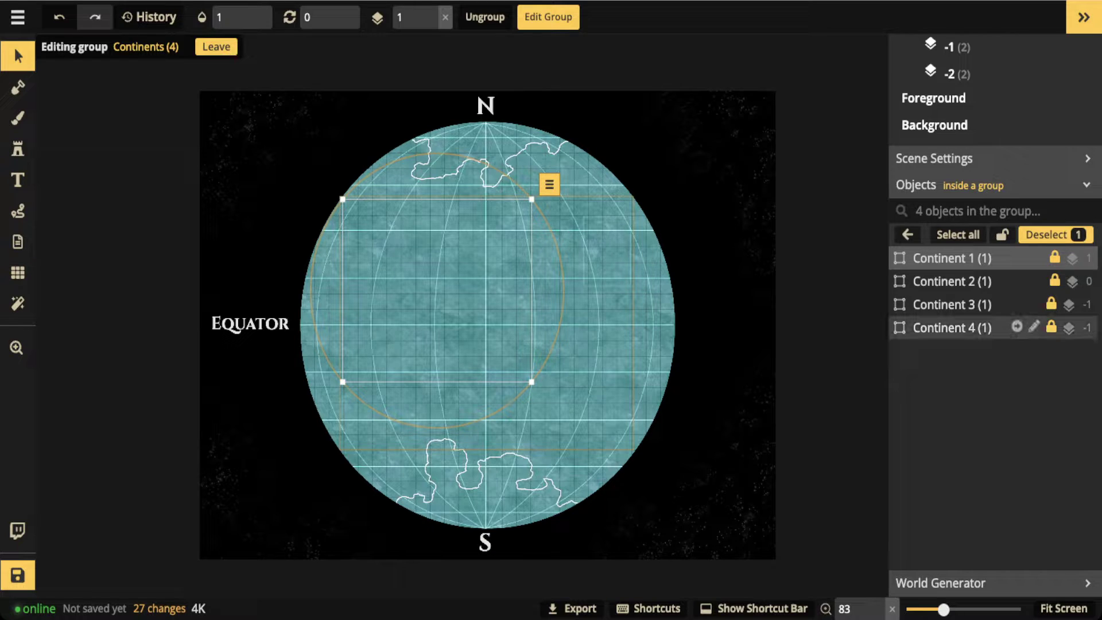
key("Escape")
key("Escape")
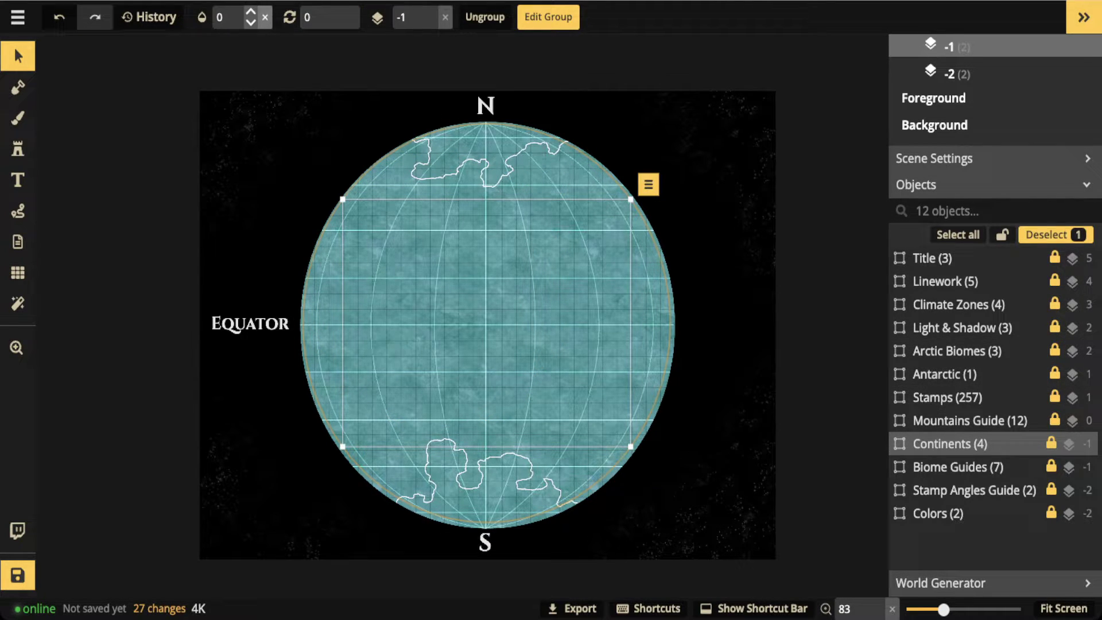
left_click(251, 12)
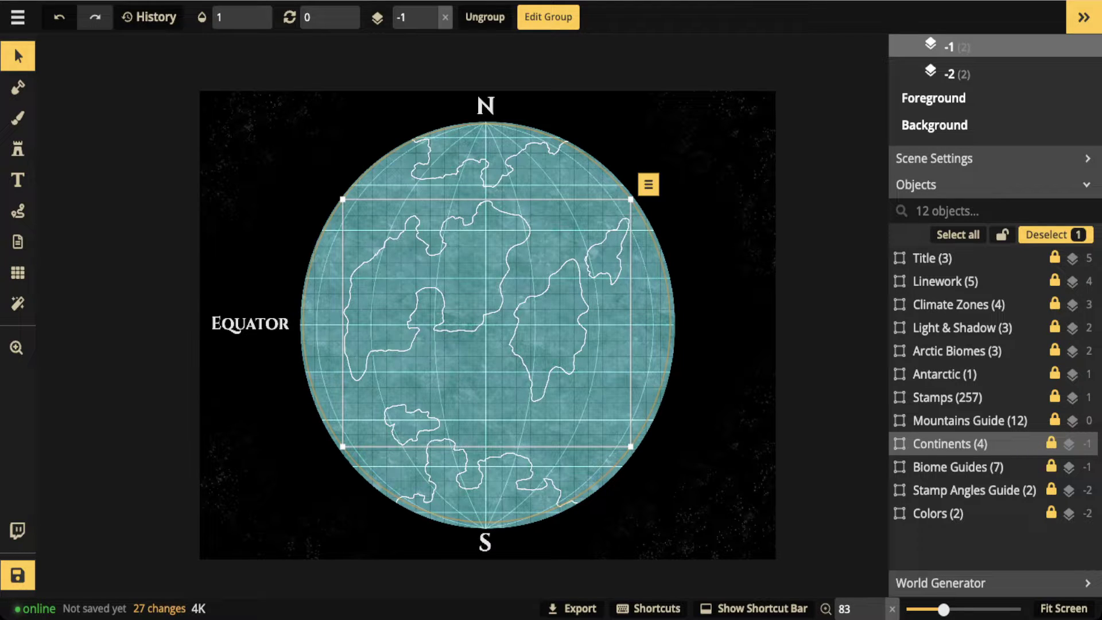
key("Escape")
Step: Circle the small southern continent, the large western continent and the eastern pair with temporary yellow free-drawn paths, deleting each one
scroll(493, 286, "up", 5)
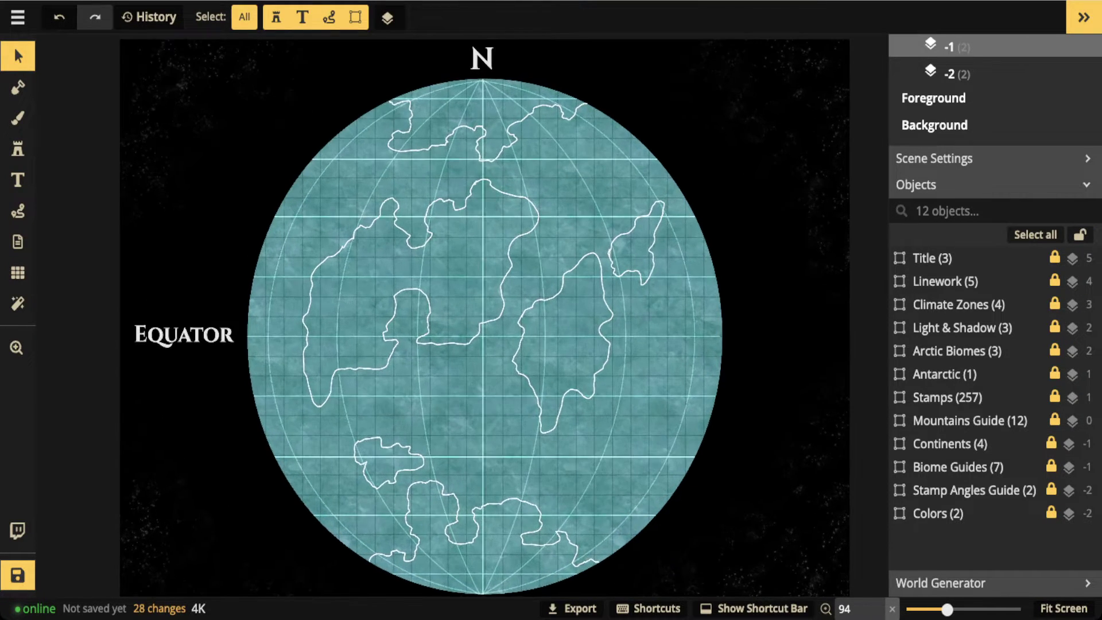
left_click_drag(492, 285, 503, 252)
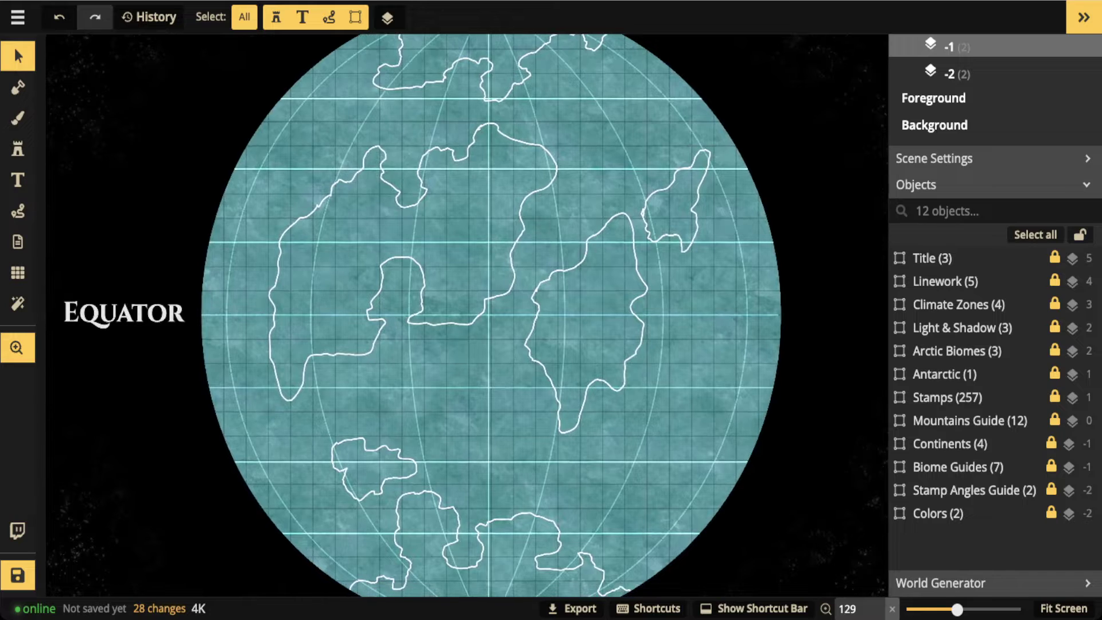
scroll(494, 338, "down", 2)
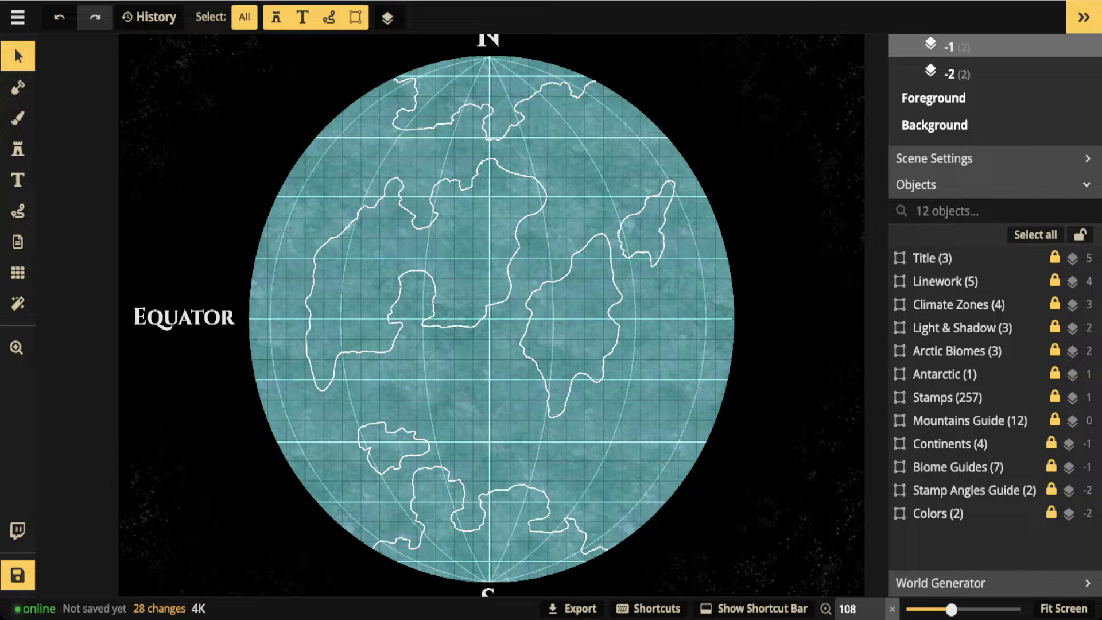
left_click(17, 210)
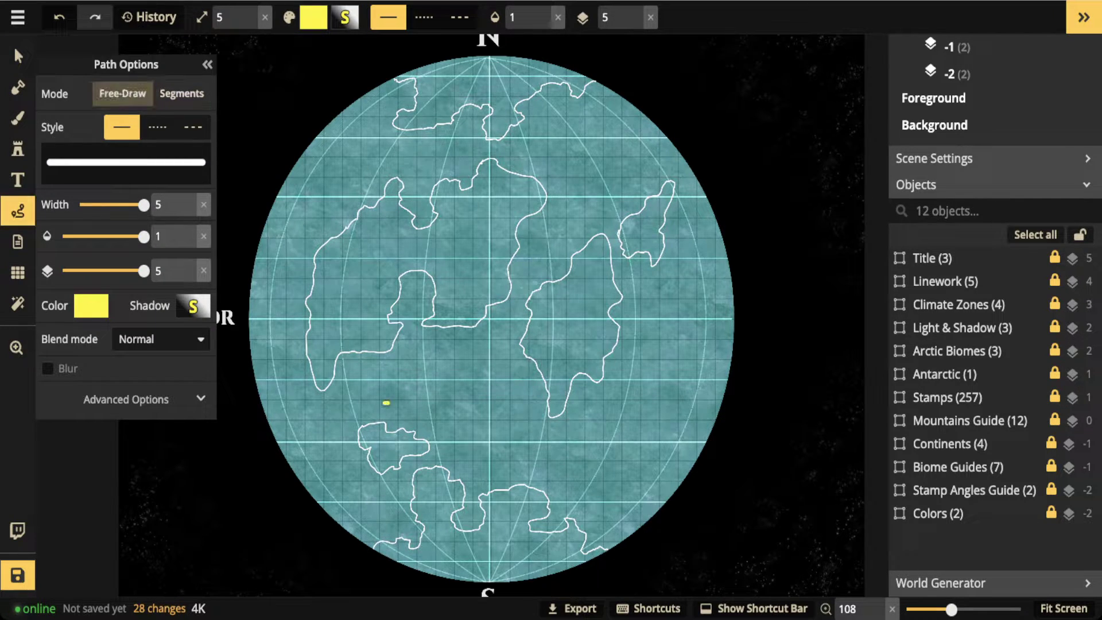
mouse_move(384, 400)
left_mouse_down()
mouse_move(390, 485)
mouse_move(453, 434)
mouse_move(384, 402)
left_mouse_up()
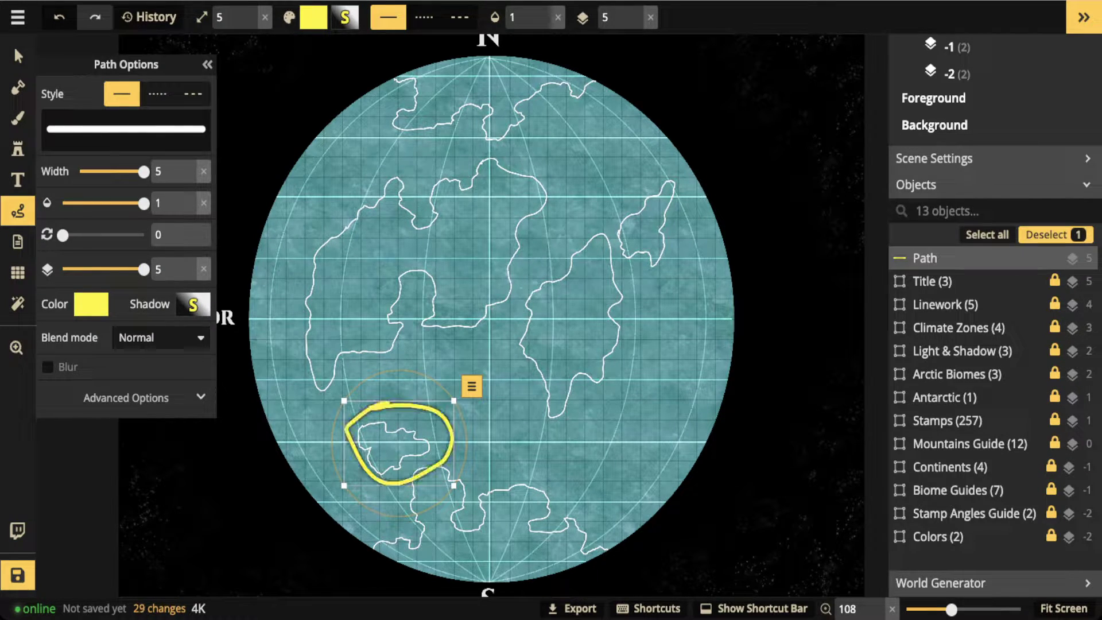
key("Delete")
mouse_move(453, 162)
left_mouse_down()
mouse_move(376, 181)
mouse_move(285, 302)
mouse_move(302, 373)
mouse_move(399, 373)
mouse_move(521, 274)
mouse_move(544, 231)
mouse_move(454, 161)
left_mouse_up()
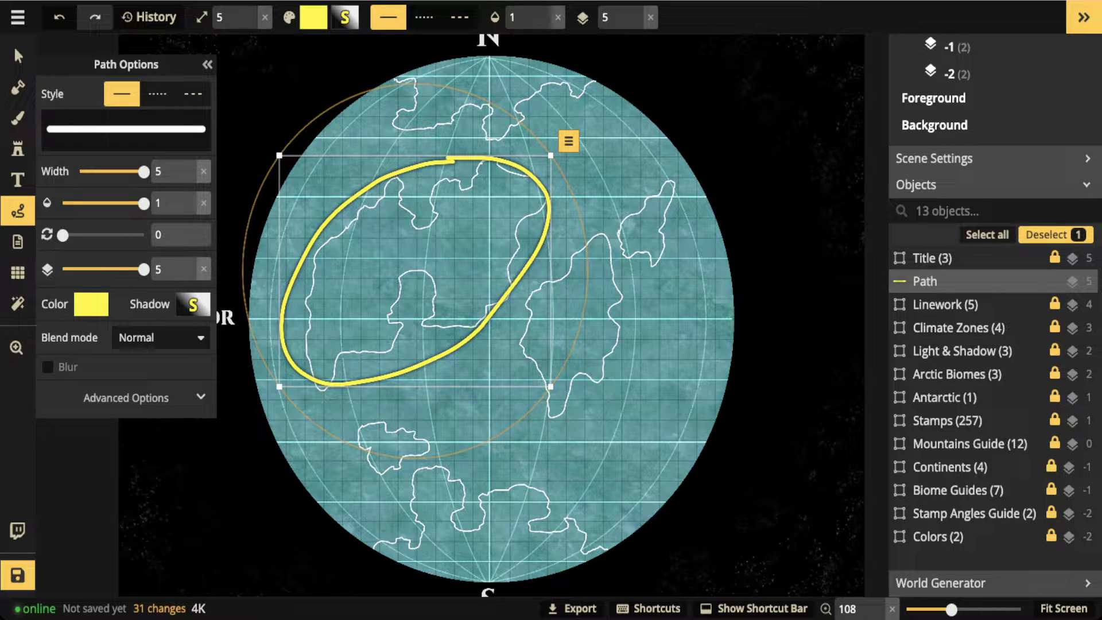
key("Delete")
mouse_move(597, 230)
left_mouse_down()
mouse_move(520, 314)
mouse_move(639, 329)
mouse_move(691, 221)
mouse_move(600, 230)
left_mouse_up()
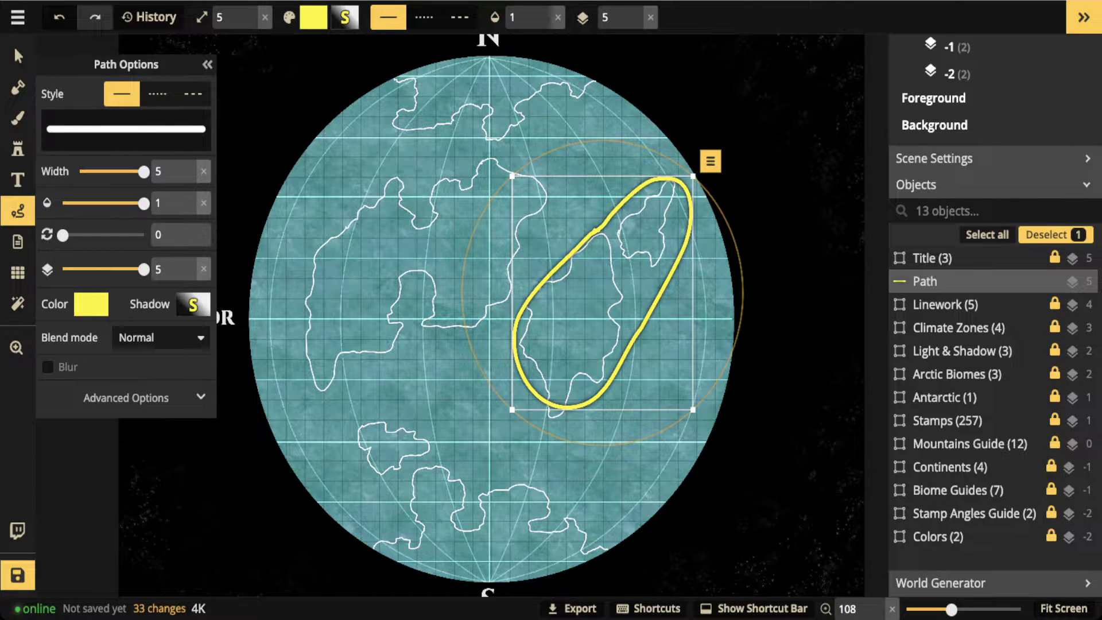
key("Delete")
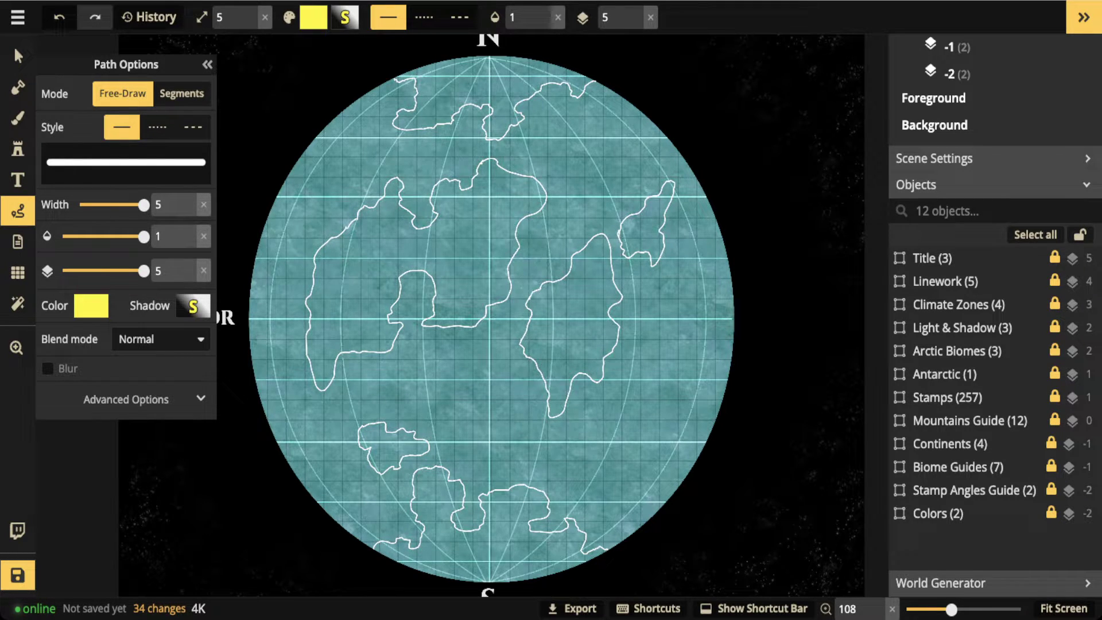
Step: Start a new map from a region in the grid options, and select the whole planet map as the region
scroll(596, 213, "down", 3)
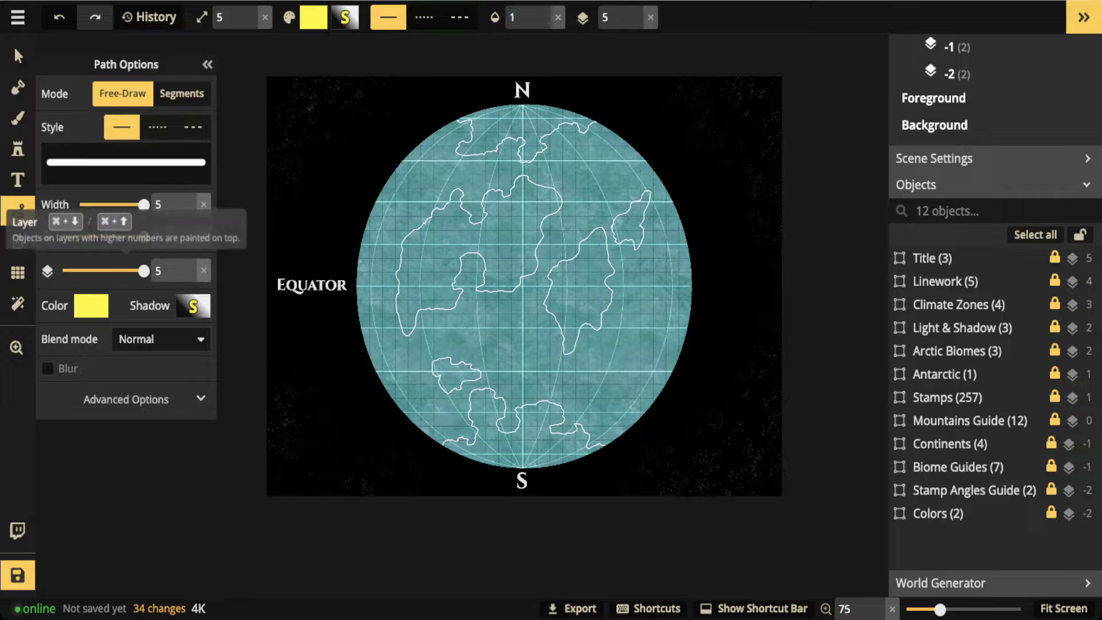
key("g")
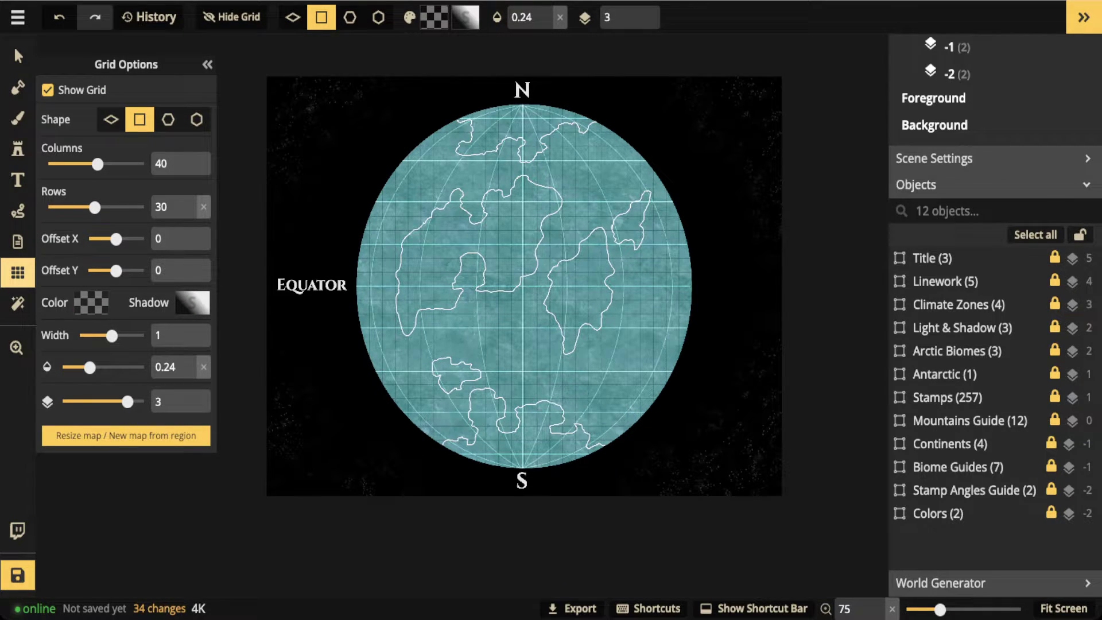
left_click(126, 436)
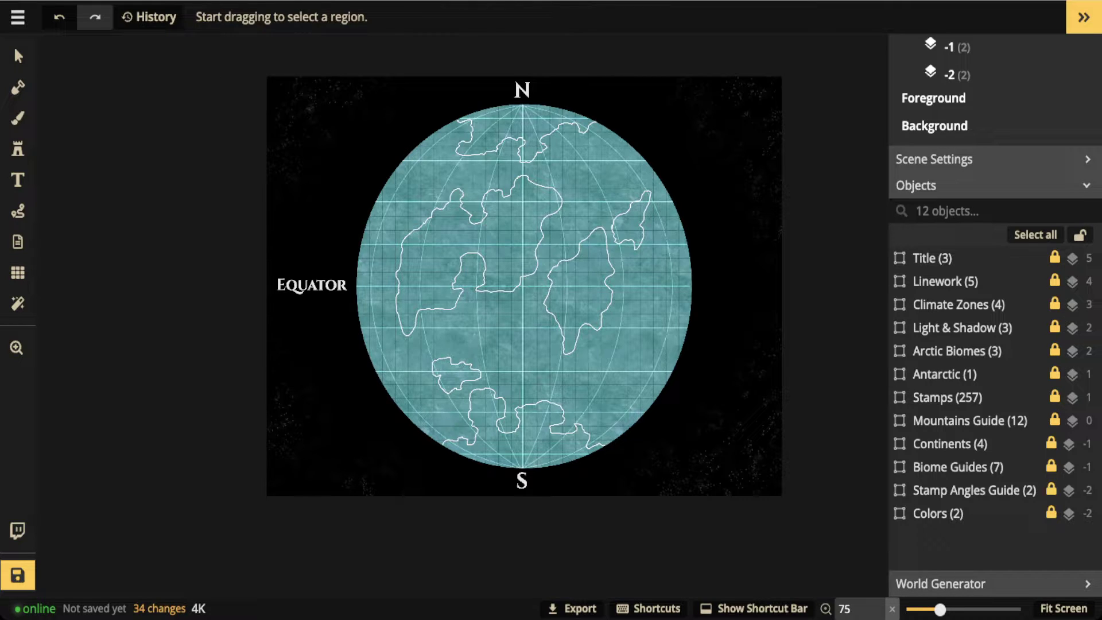
left_click_drag(266, 76, 780, 497)
scroll(976, 368, "up", 2)
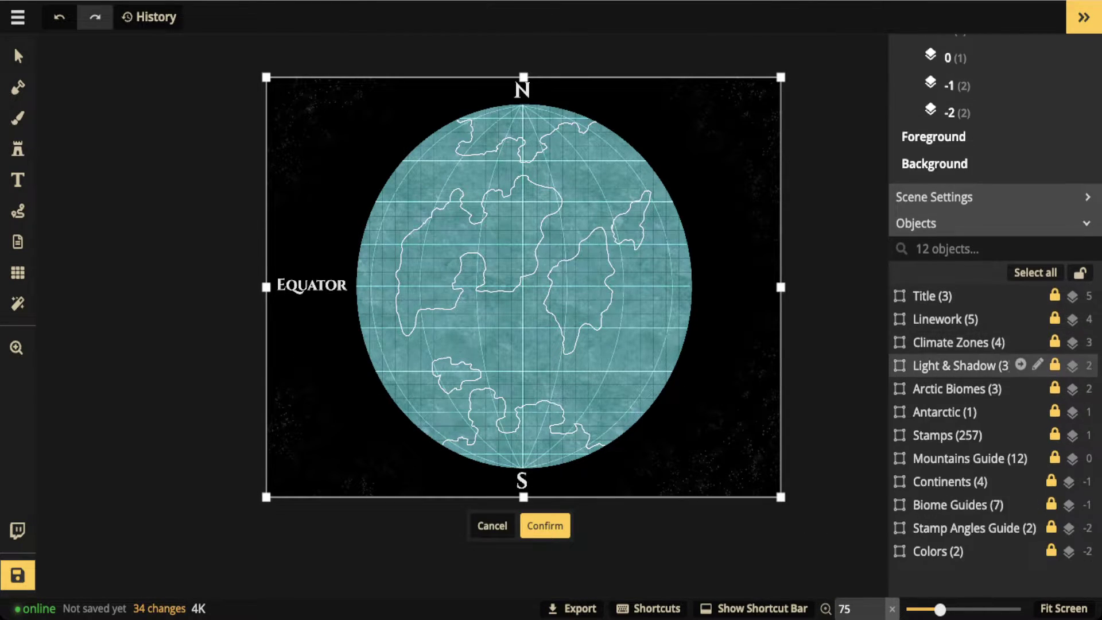
scroll(777, 367, "up", 1)
scroll(976, 321, "down", 2)
scroll(830, 364, "up", 1)
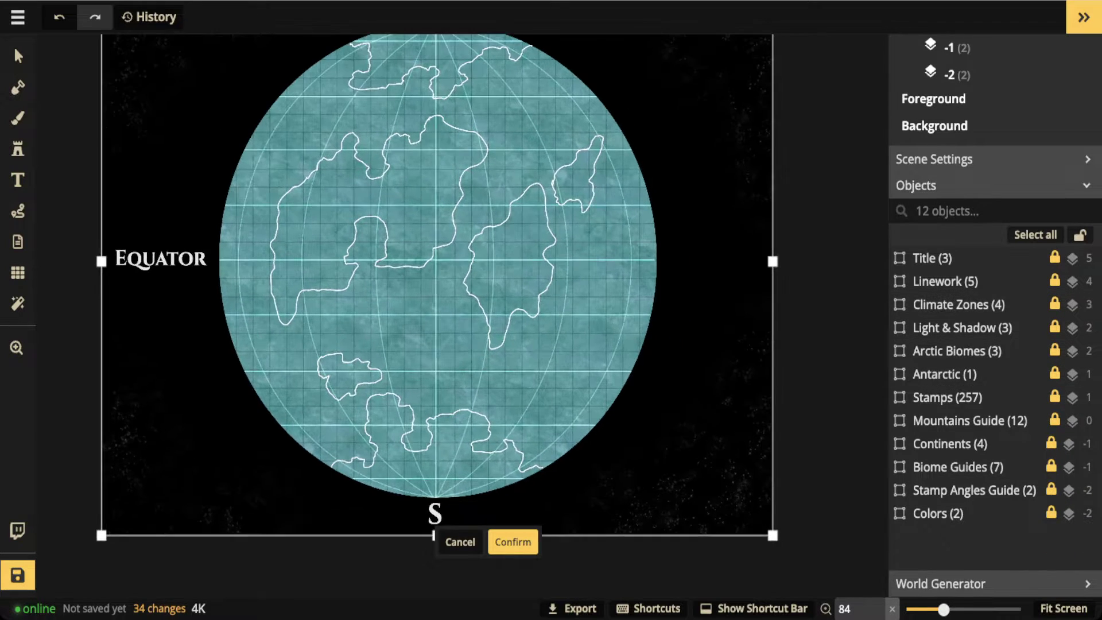
scroll(603, 293, "down", 1)
scroll(524, 293, "down", 4)
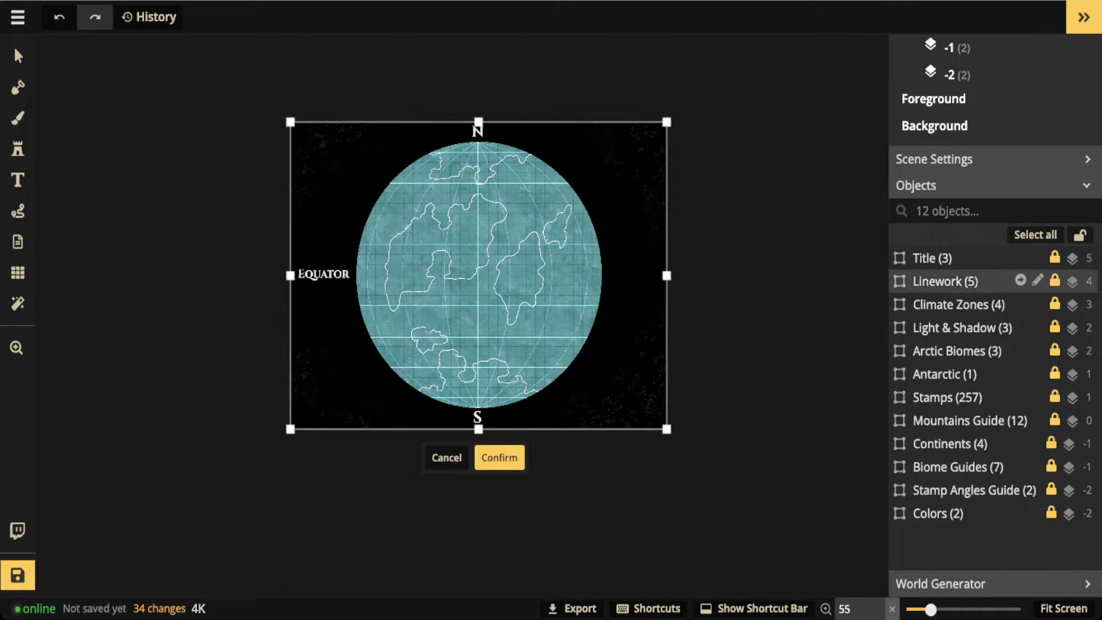
Step: Examine the selected region's position and size settings for the new scene, and close the region selection
scroll(995, 316, "up", 7)
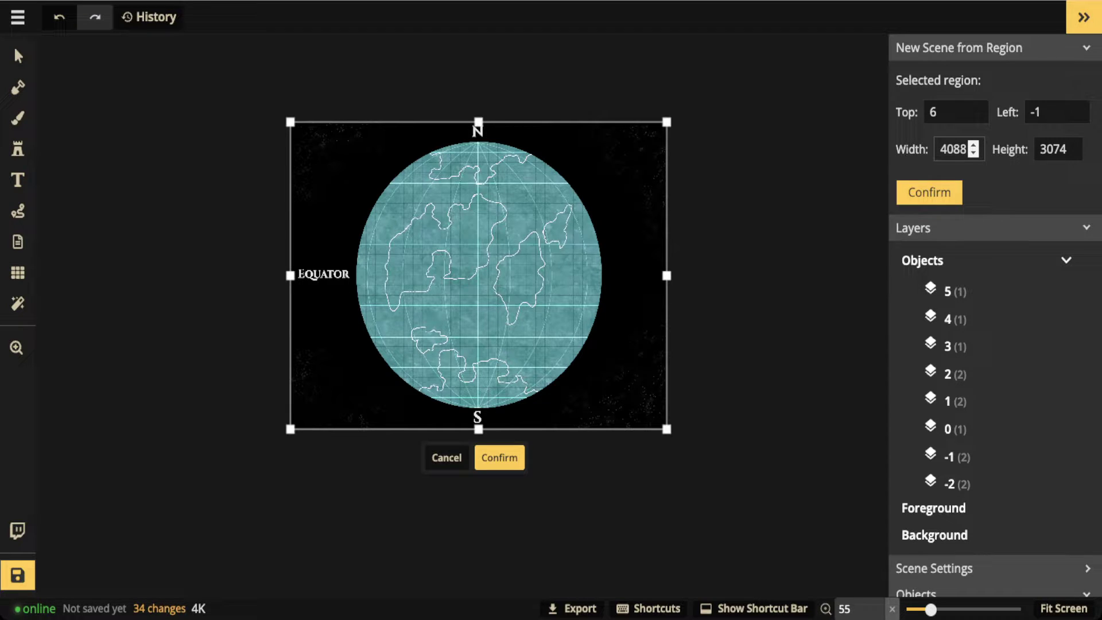
scroll(551, 303, "up", 5)
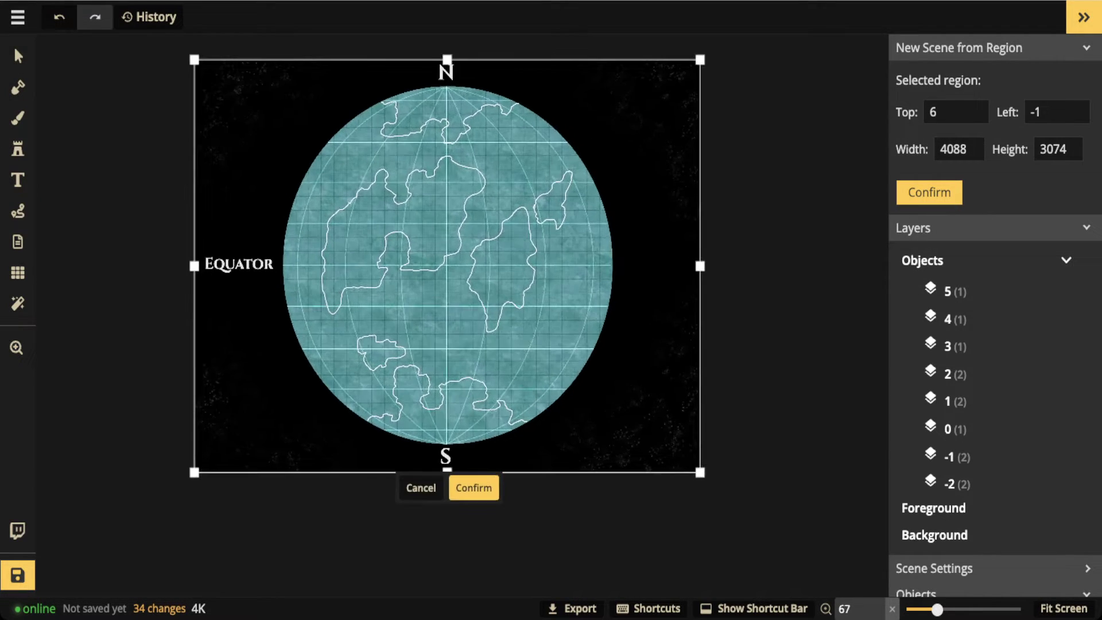
scroll(437, 301, "up", 4)
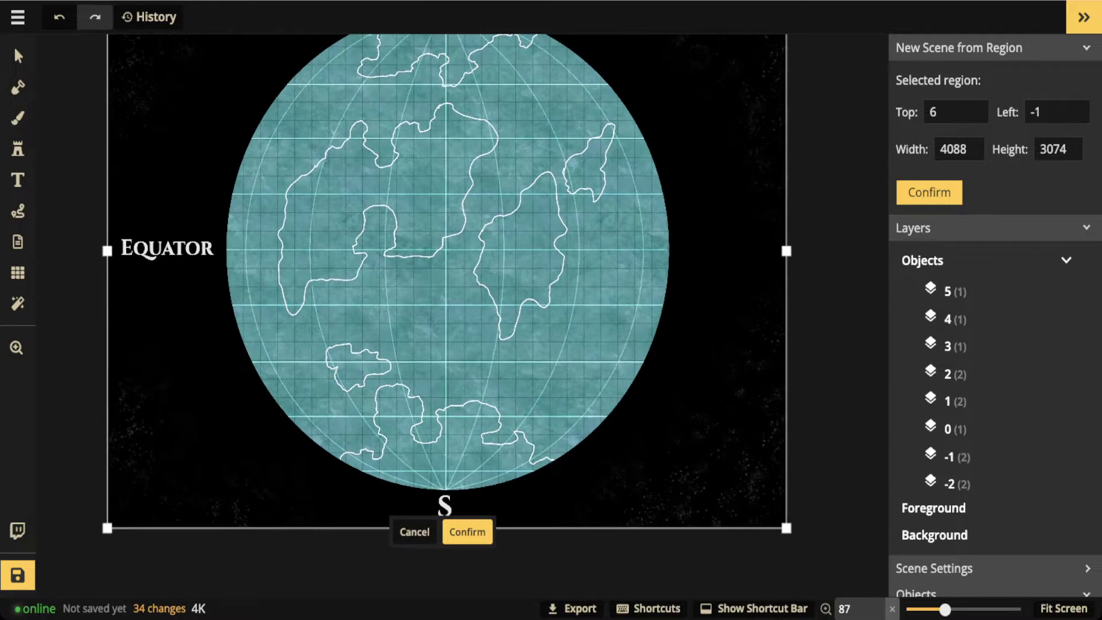
scroll(447, 291, "up", 2)
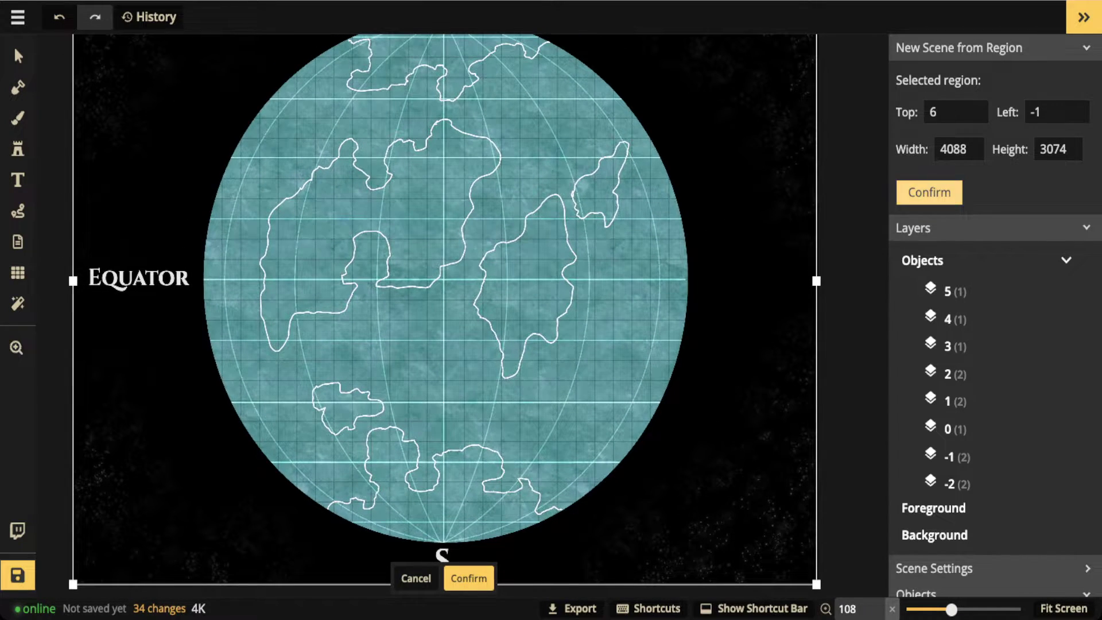
left_click(929, 193)
Step: Open the Climate Zones group, reveal its Tropics group by setting the opacity to 1, and leave the group
scroll(994, 333, "down", 5)
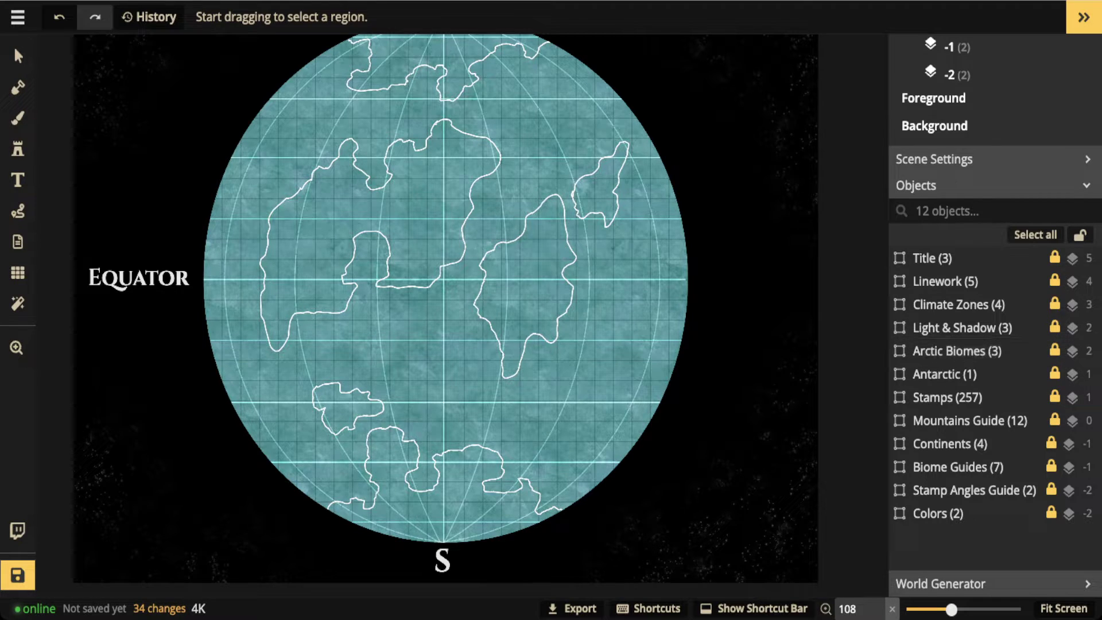
scroll(444, 310, "down", 1)
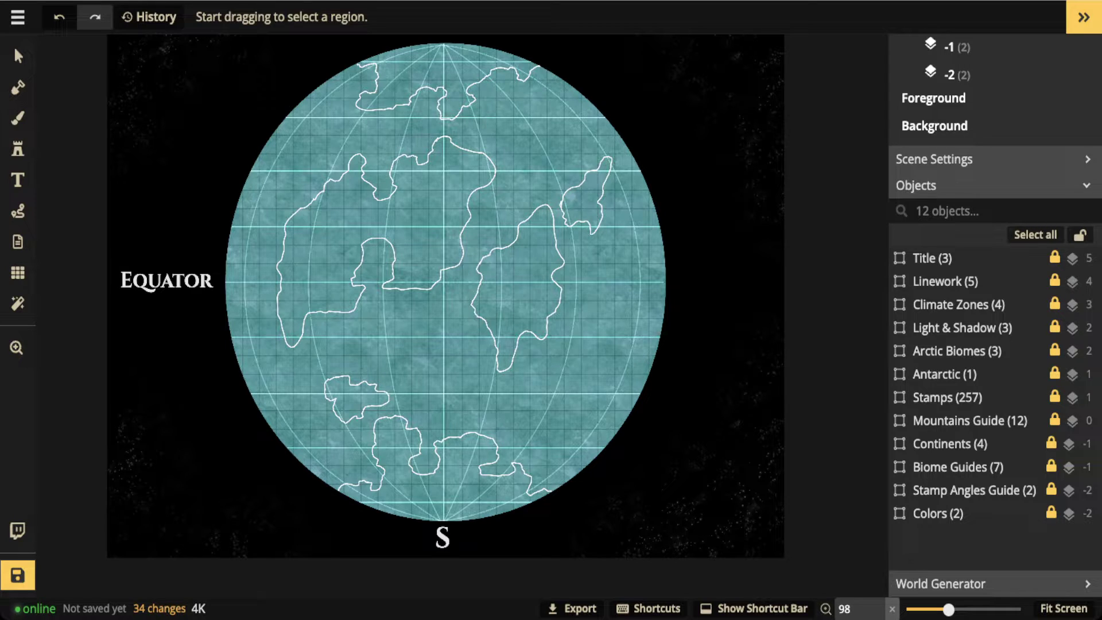
left_click_drag(444, 310, 463, 330)
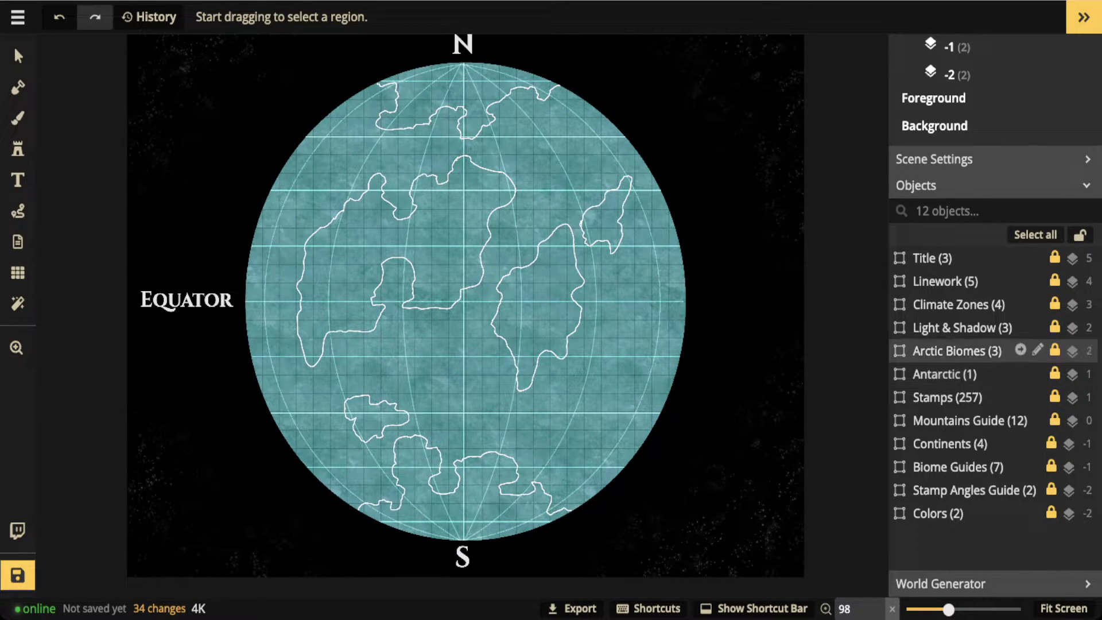
left_click(958, 304)
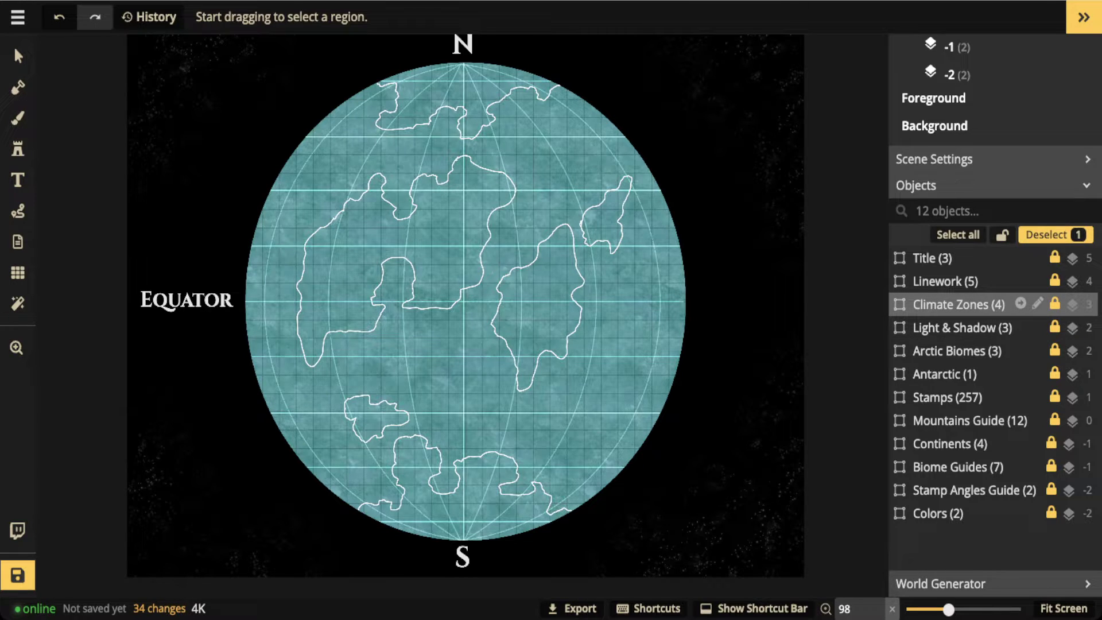
left_click(1021, 304)
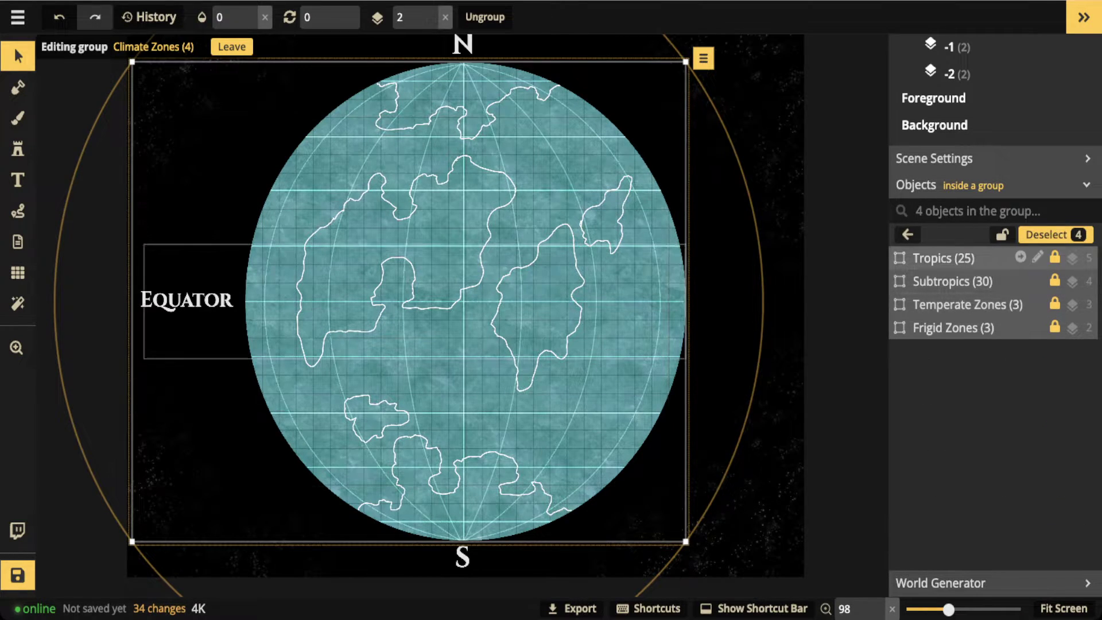
left_click(959, 257)
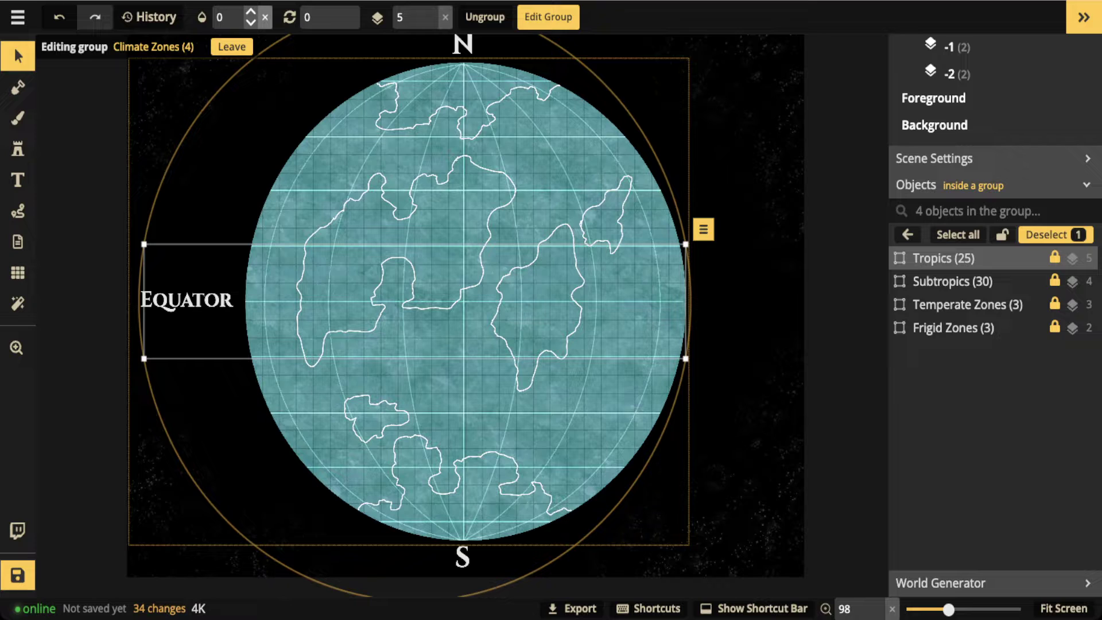
left_click(251, 12)
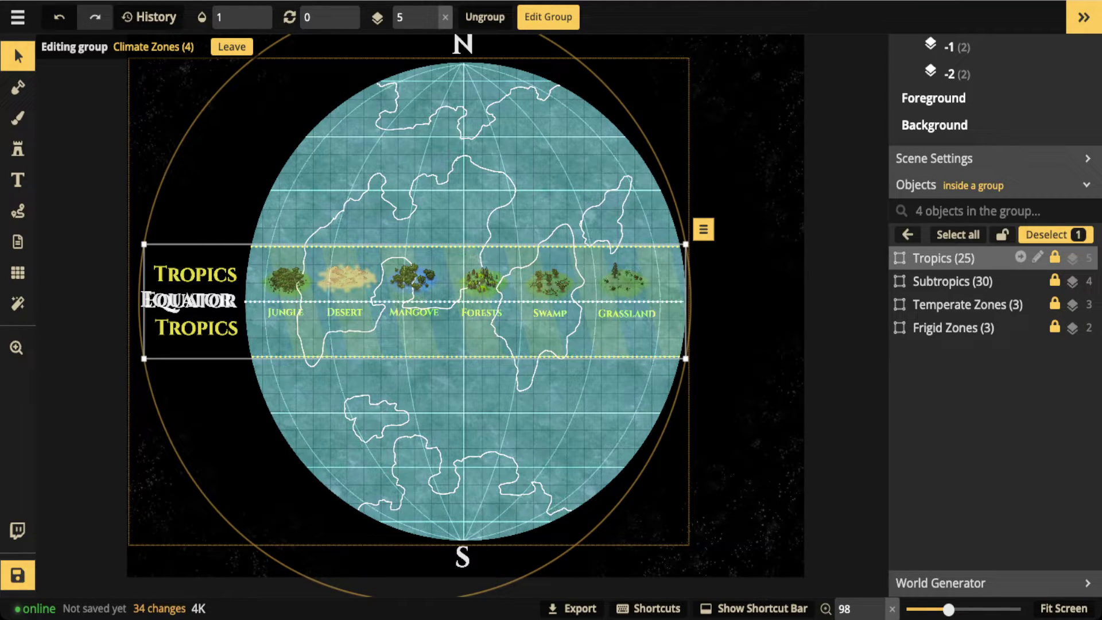
key("Escape")
key("Escape")
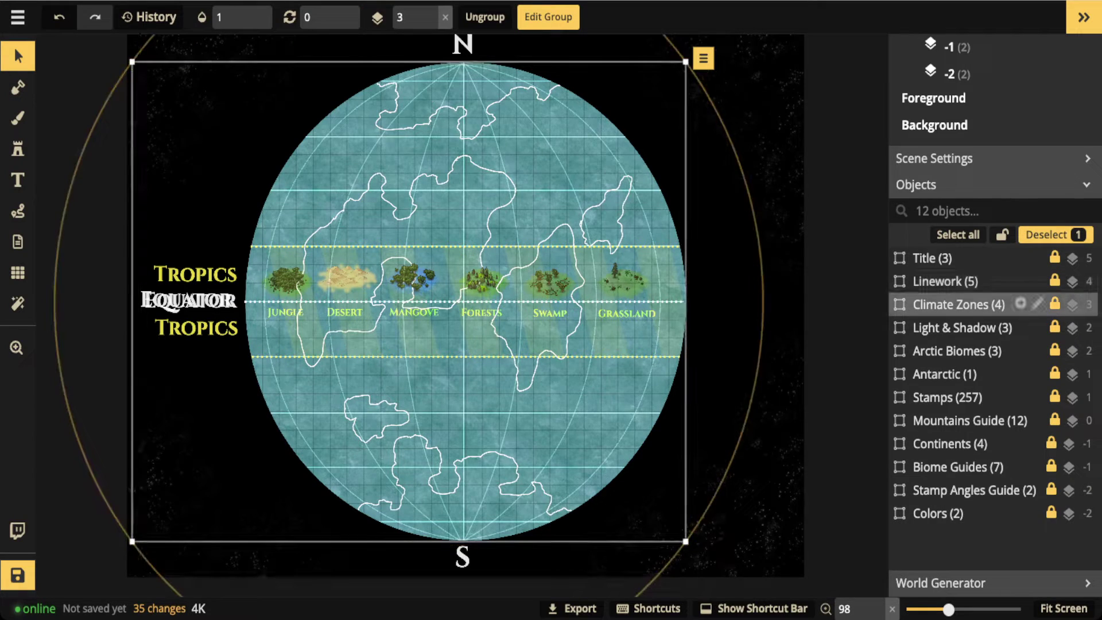
Step: Hide the Linework group by lowering its opacity to 0
left_click(945, 281)
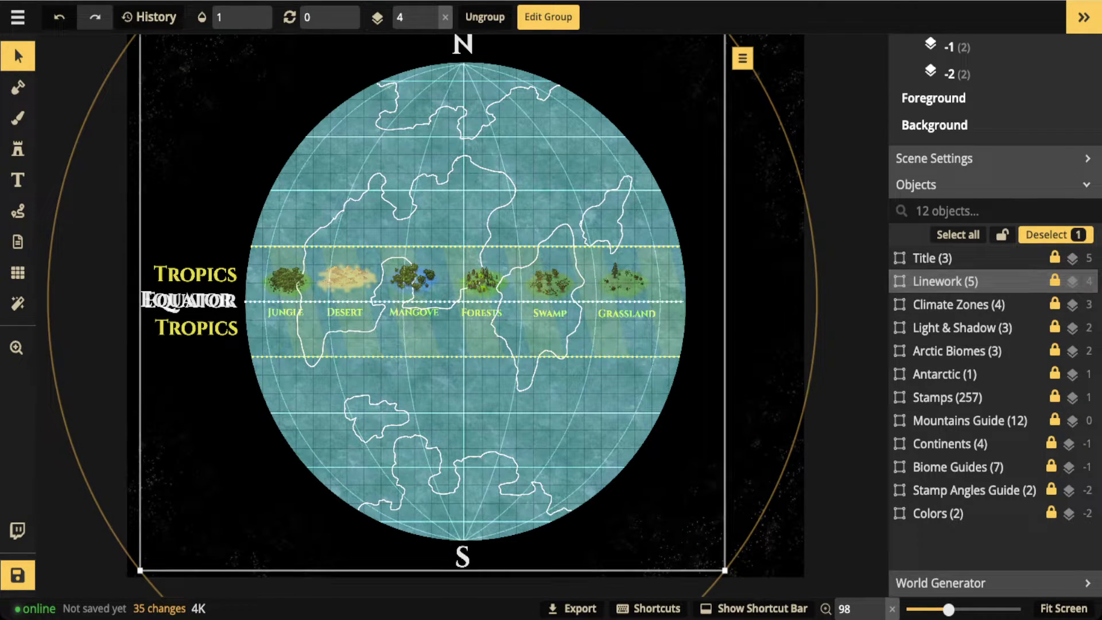
left_click(242, 17)
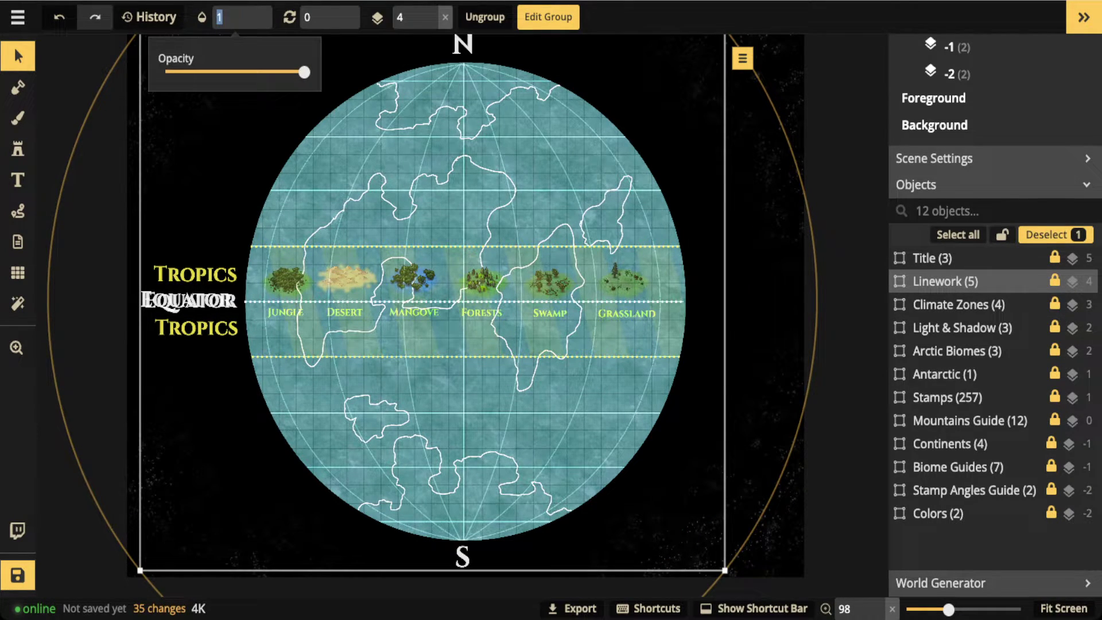
type("0.54")
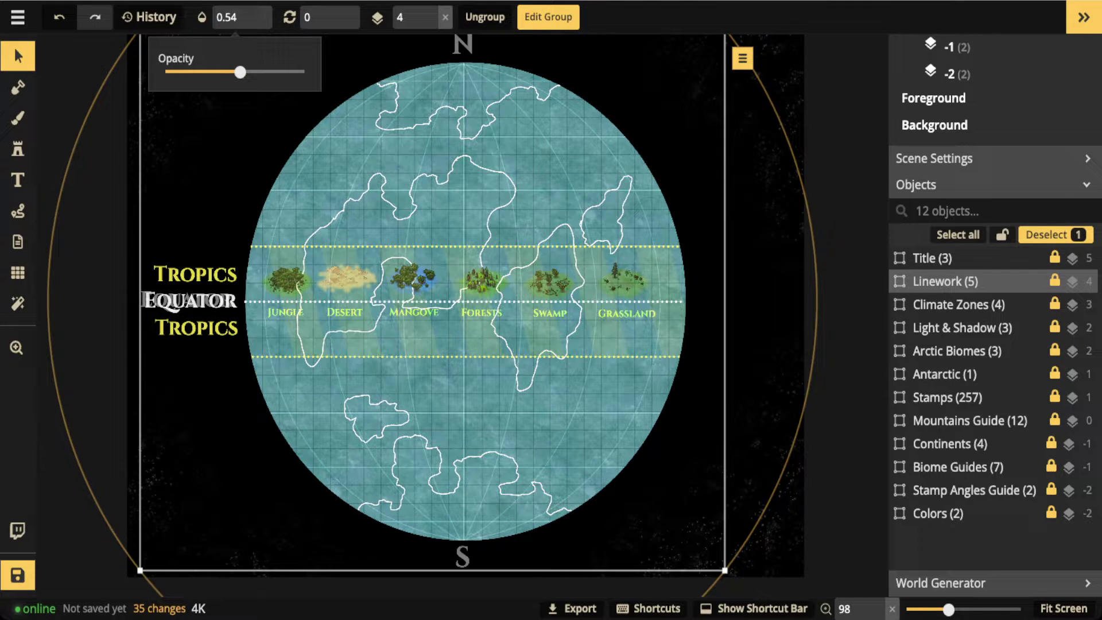
left_click_drag(240, 72, 165, 72)
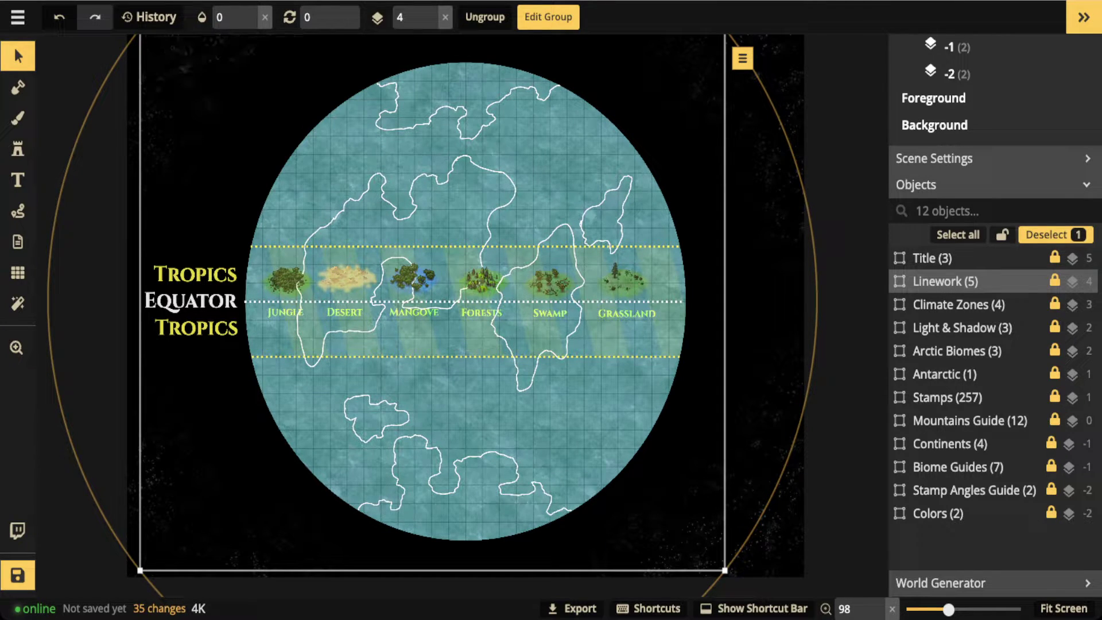
scroll(370, 289, "up", 2)
scroll(327, 293, "up", 4)
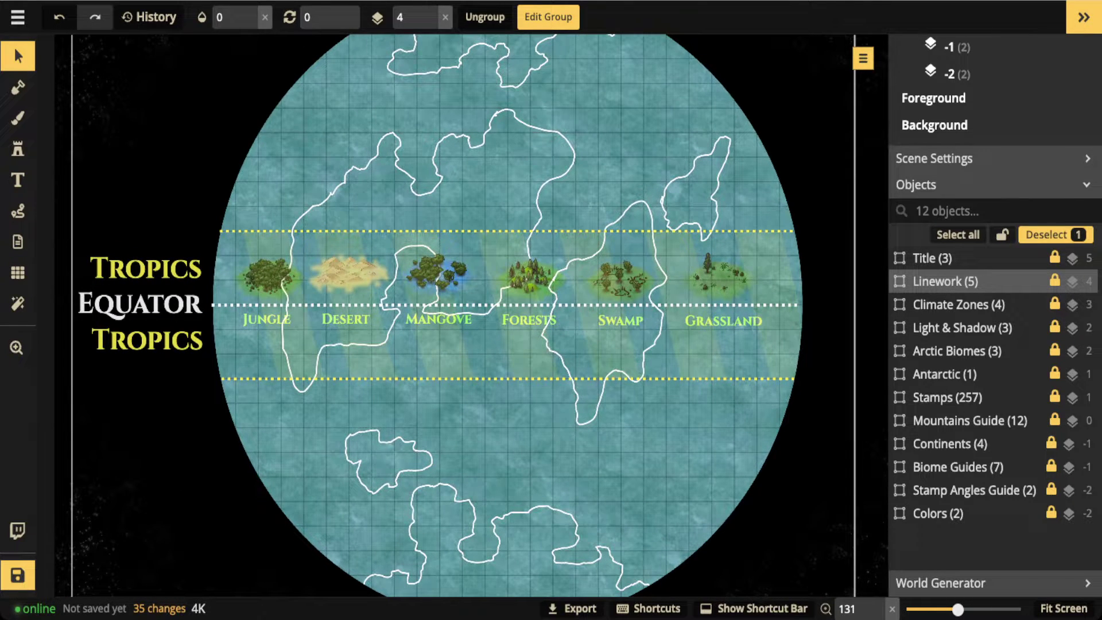
Step: Open the Climate Zones group again and reveal the Subtropics bands by setting their opacity to 1
scroll(326, 247, "down", 2)
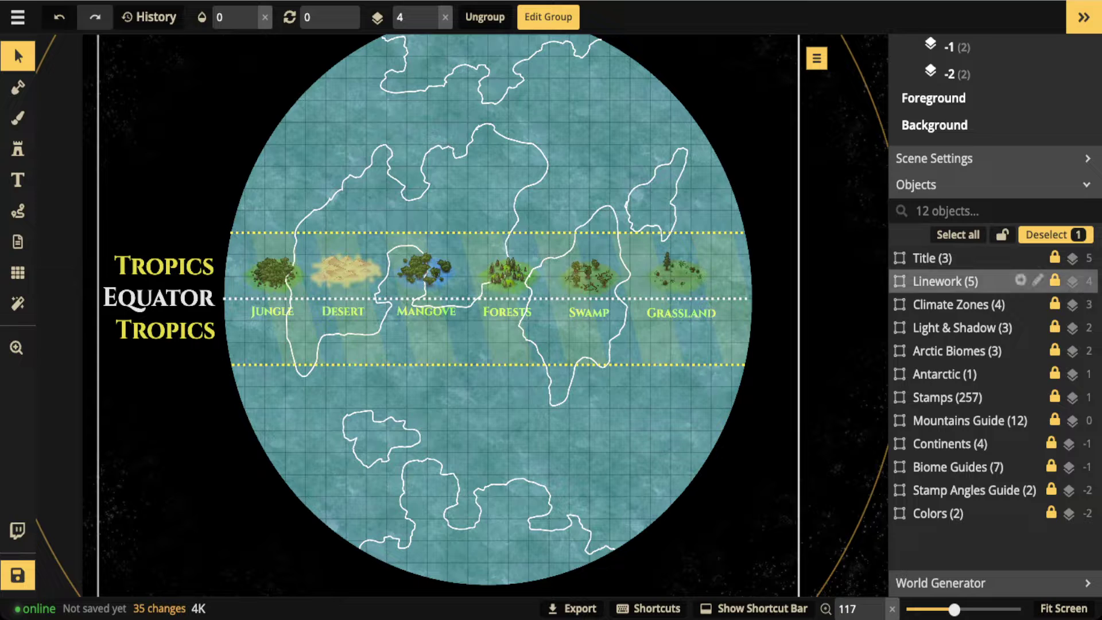
left_click(1020, 304)
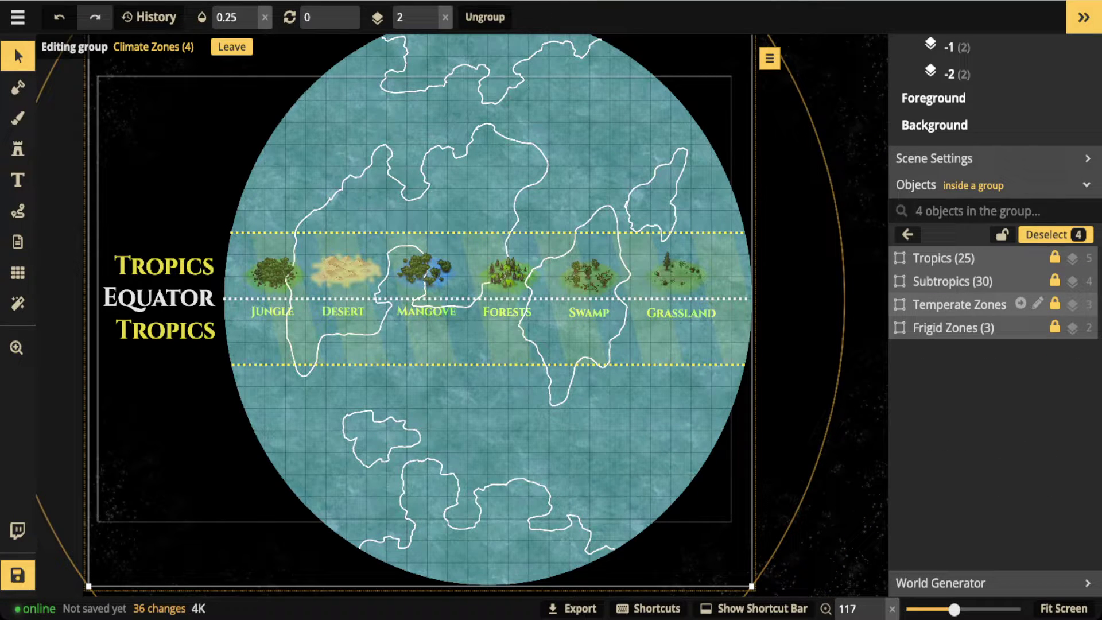
left_click(953, 282)
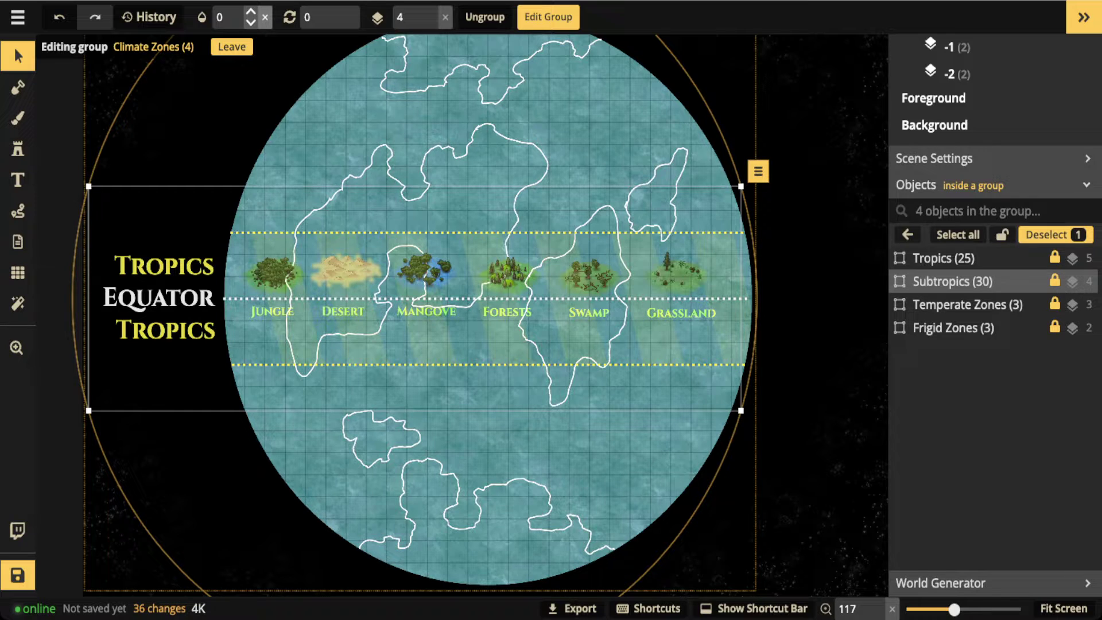
left_click(251, 12)
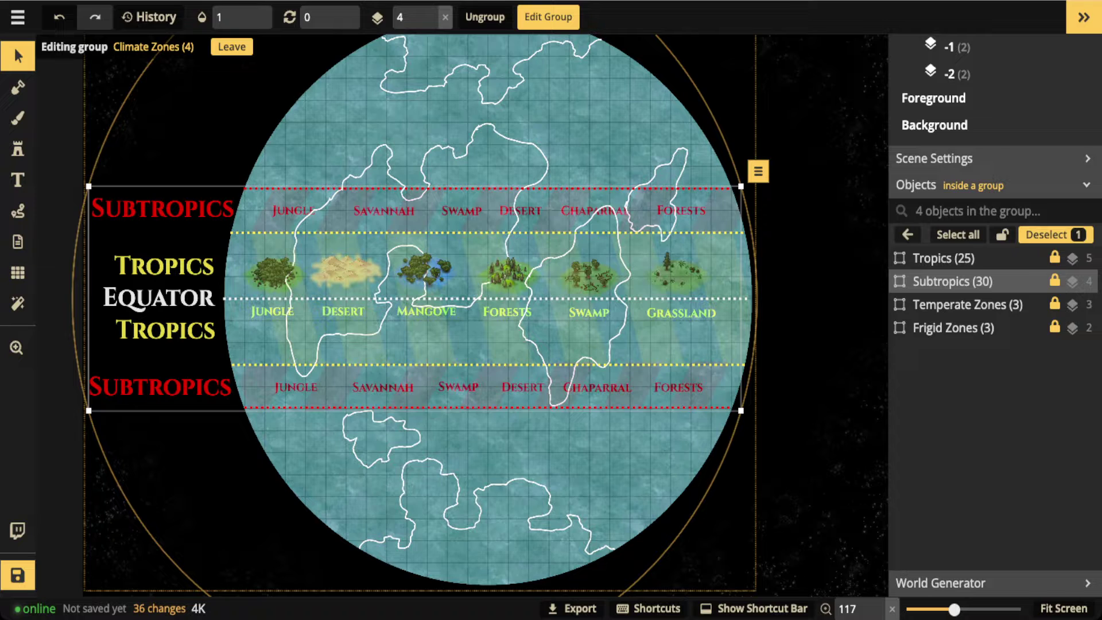
Step: Reveal the Temperate Zones and the Frigid Zones by setting the opacity of each to 1
left_click(958, 304)
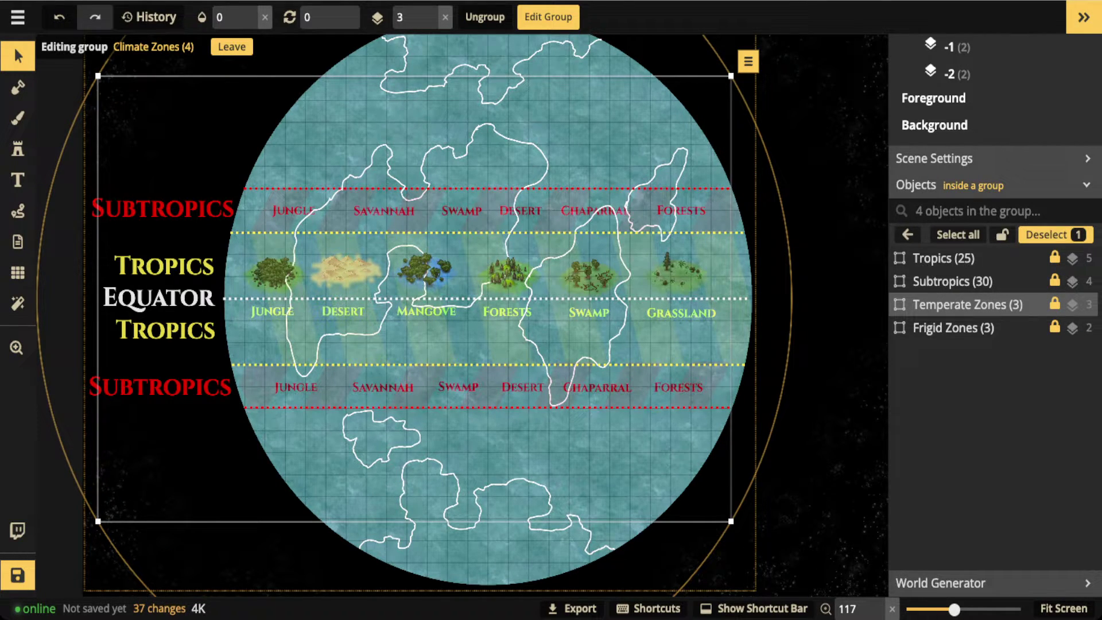
left_click(264, 17)
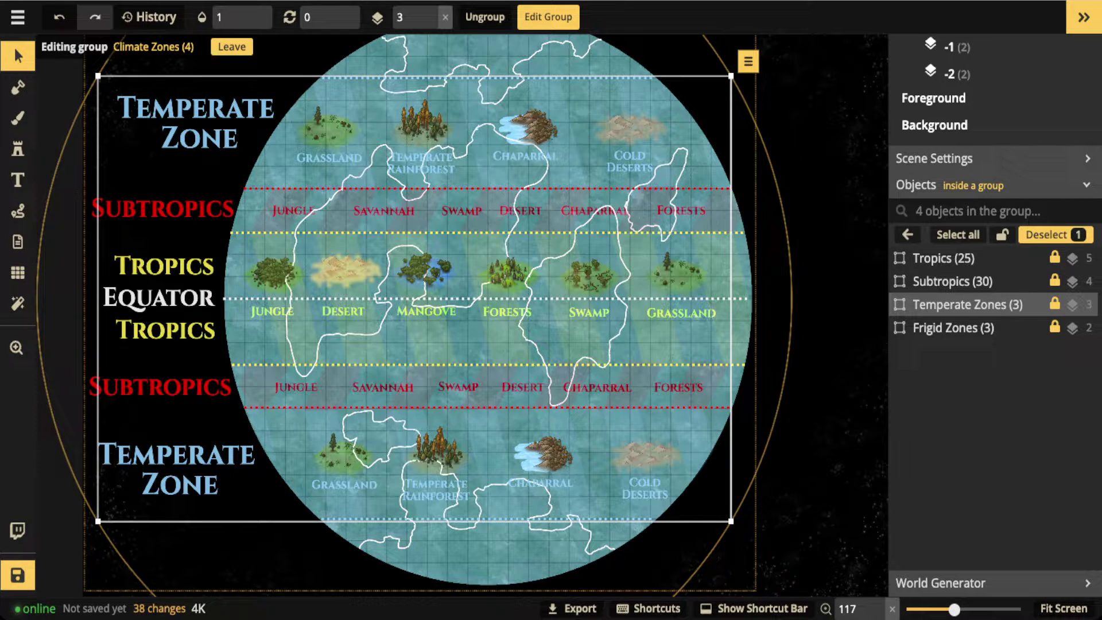
scroll(659, 211, "down", 3)
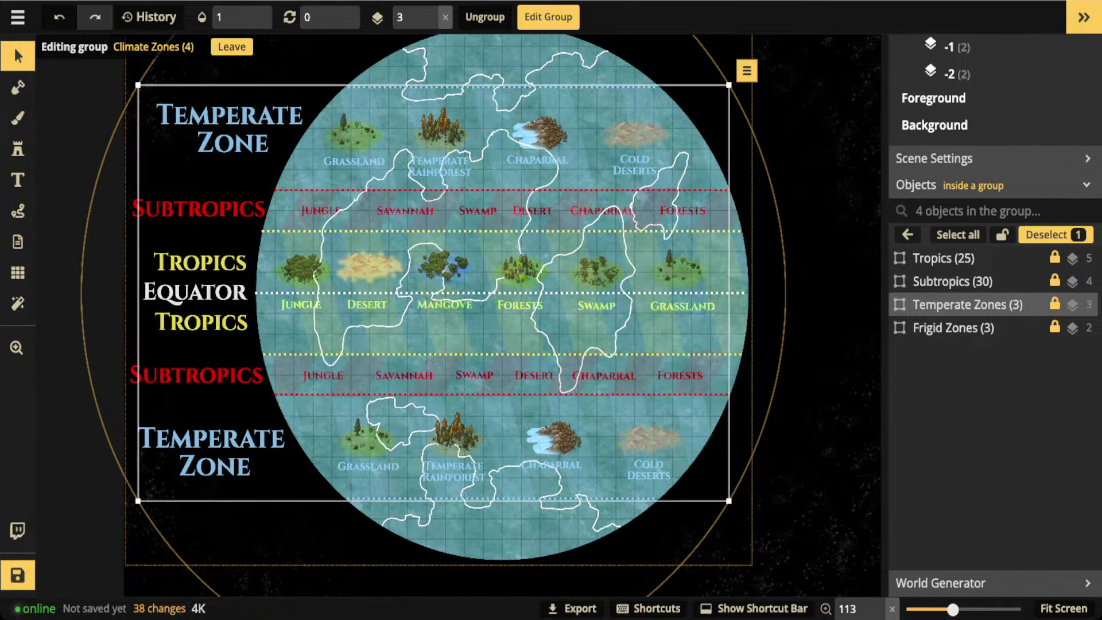
scroll(509, 287, "right", 1)
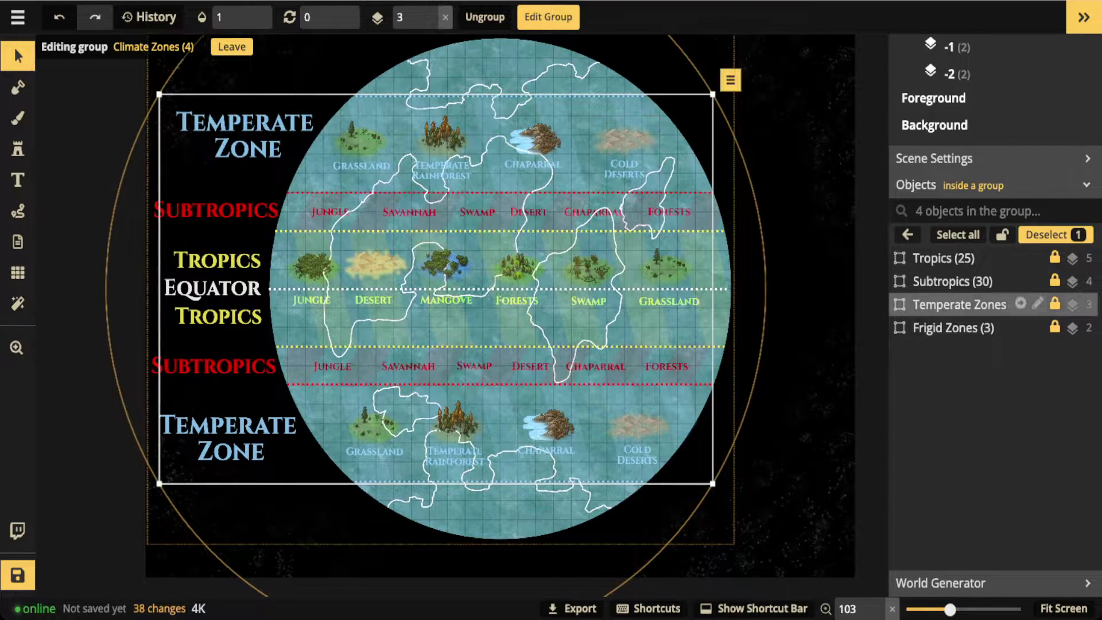
left_click(953, 327)
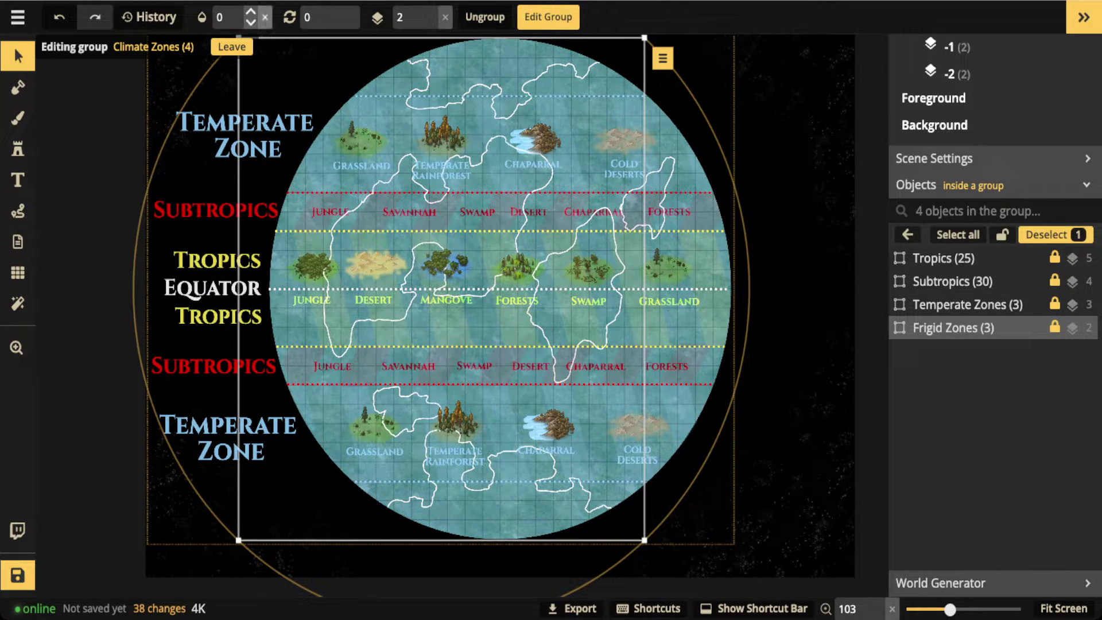
left_click(251, 12)
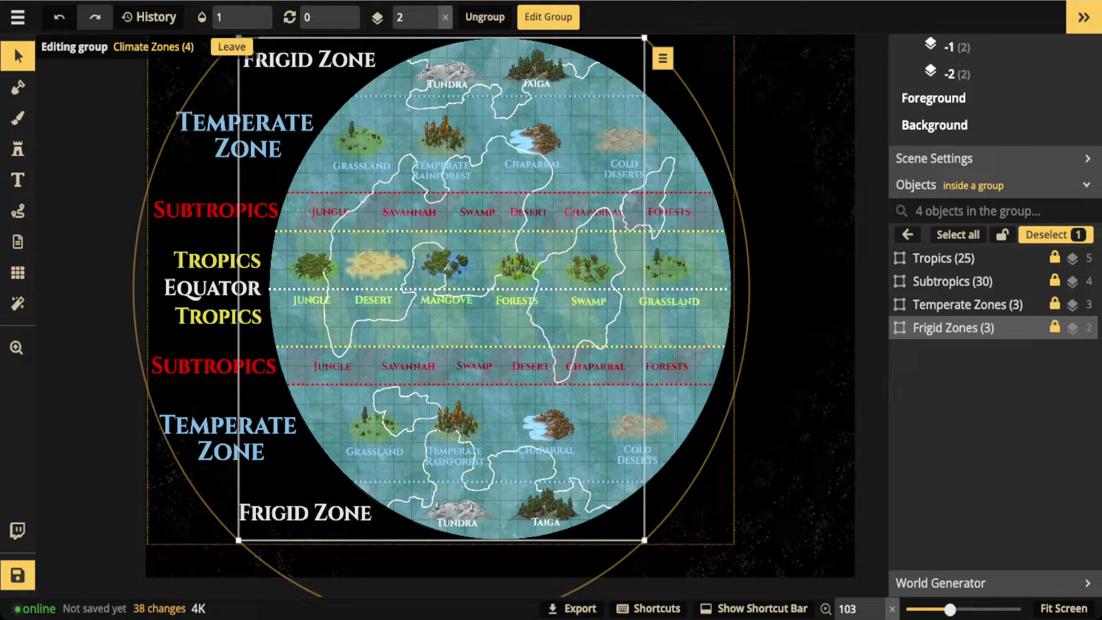
Step: Select all four climate zone groups together, fade them to an opacity of 0.02, and leave the Climate Zones group
left_click(944, 257, "shift")
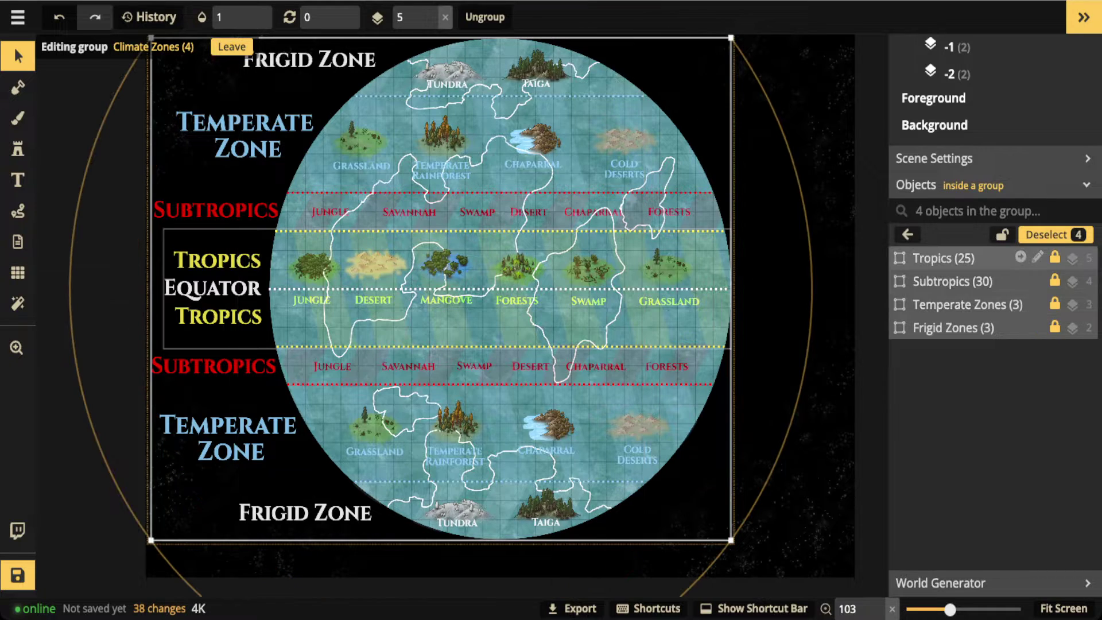
left_click(238, 17)
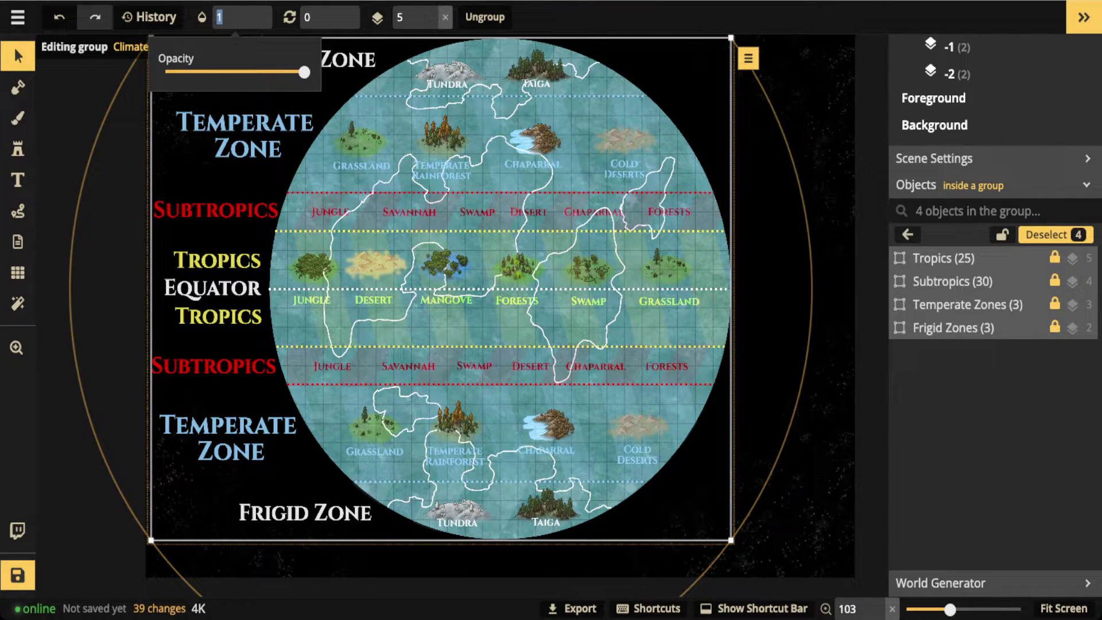
left_click(219, 17)
left_click_drag(304, 72, 235, 71)
key("BackSpace")
type("02")
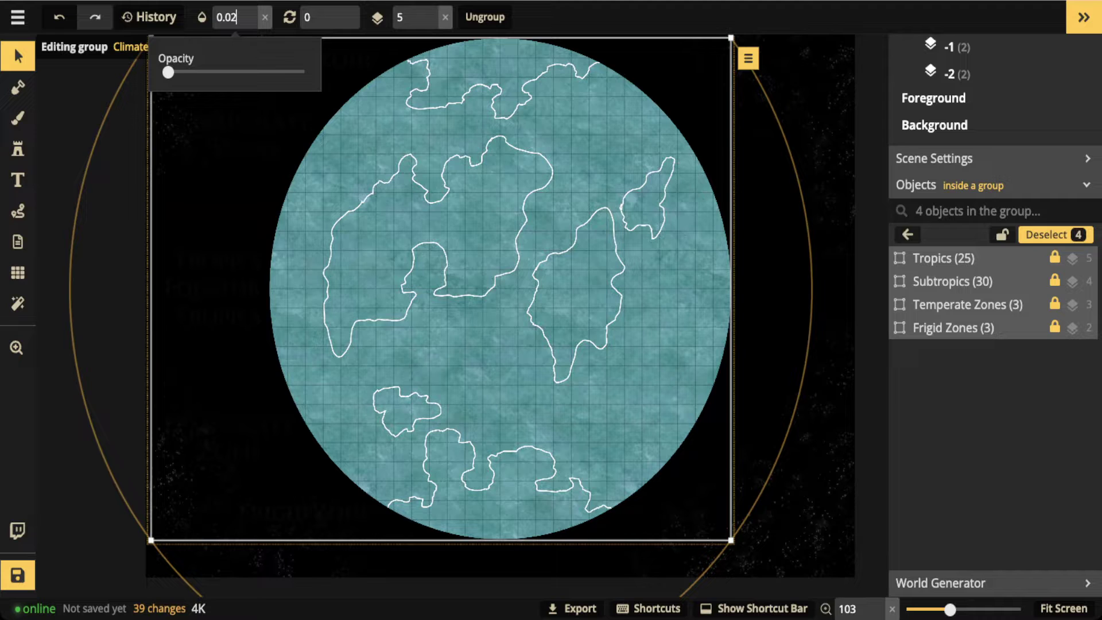
left_click(908, 234)
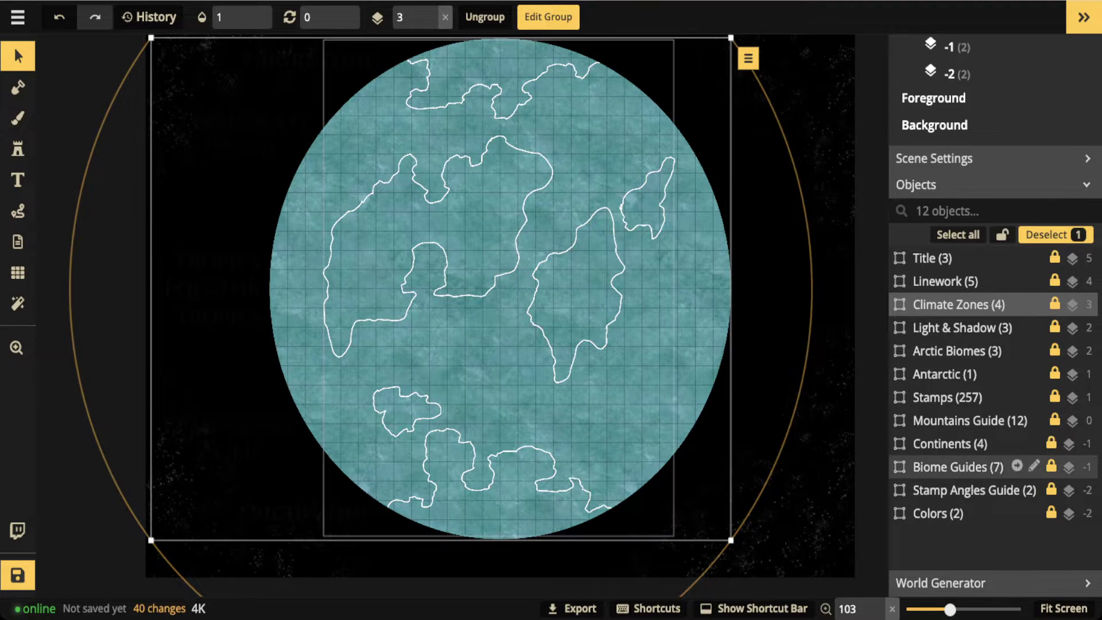
Step: Reveal the Biome Guides group by setting its opacity to 1, and examine the dotted biome borders on the large western continent
left_click(958, 467)
left_click(250, 12)
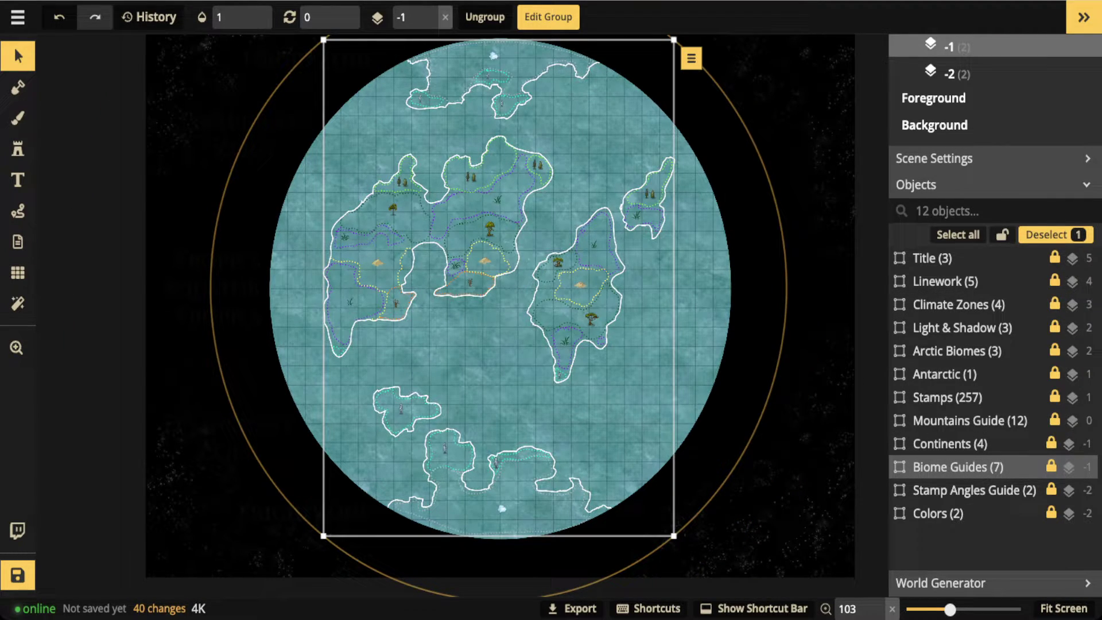
scroll(475, 207, "up", 5)
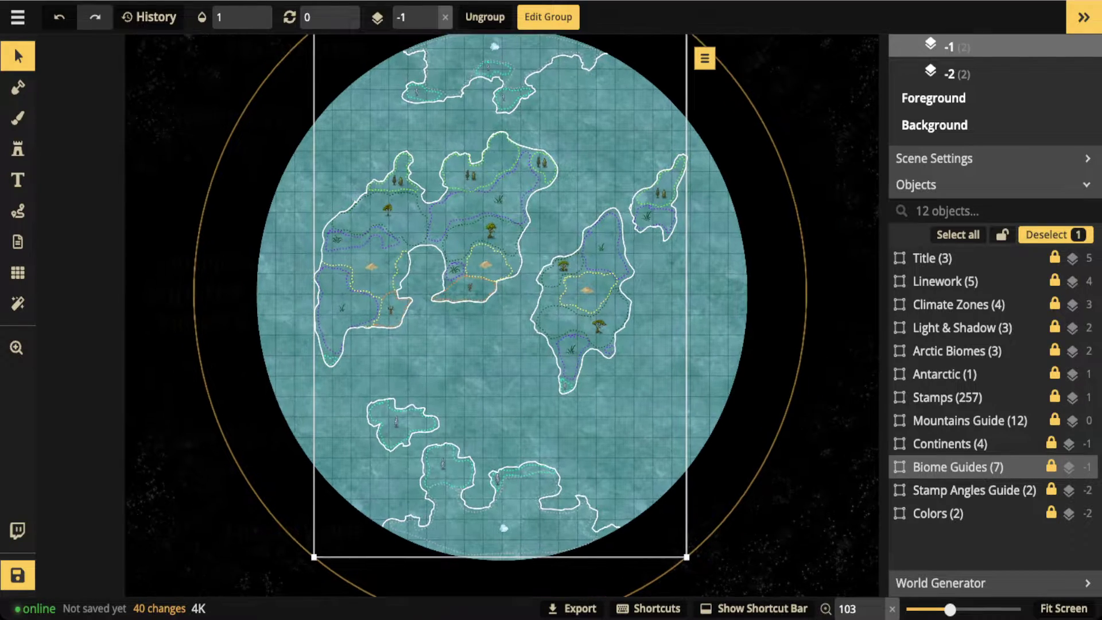
scroll(348, 213, "up", 10)
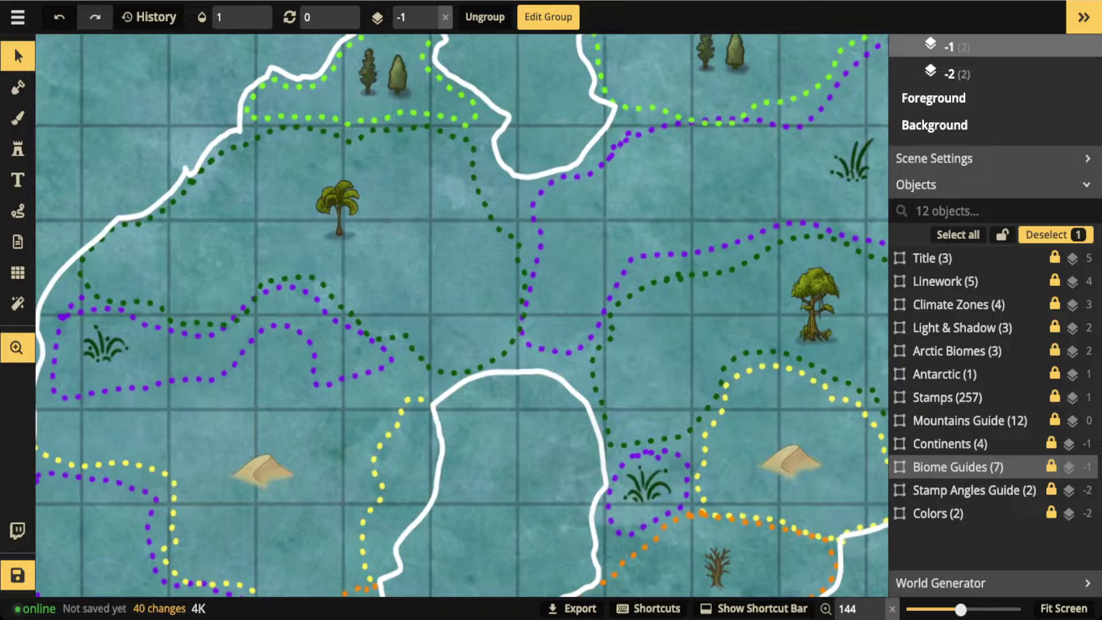
left_click_drag(348, 213, 292, 300)
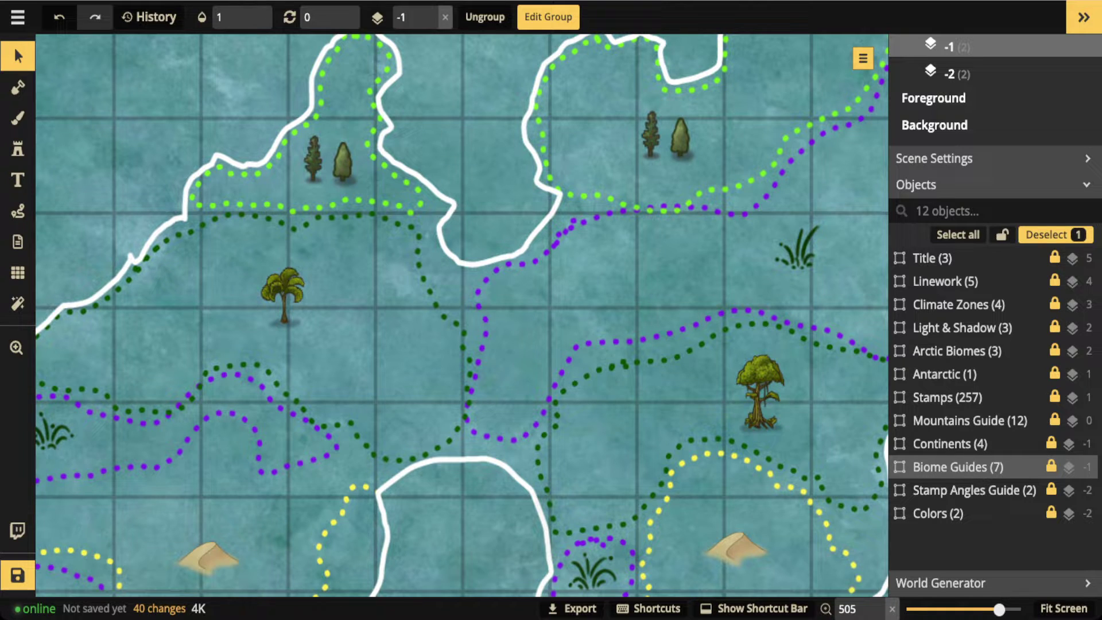
scroll(175, 200, "down", 2)
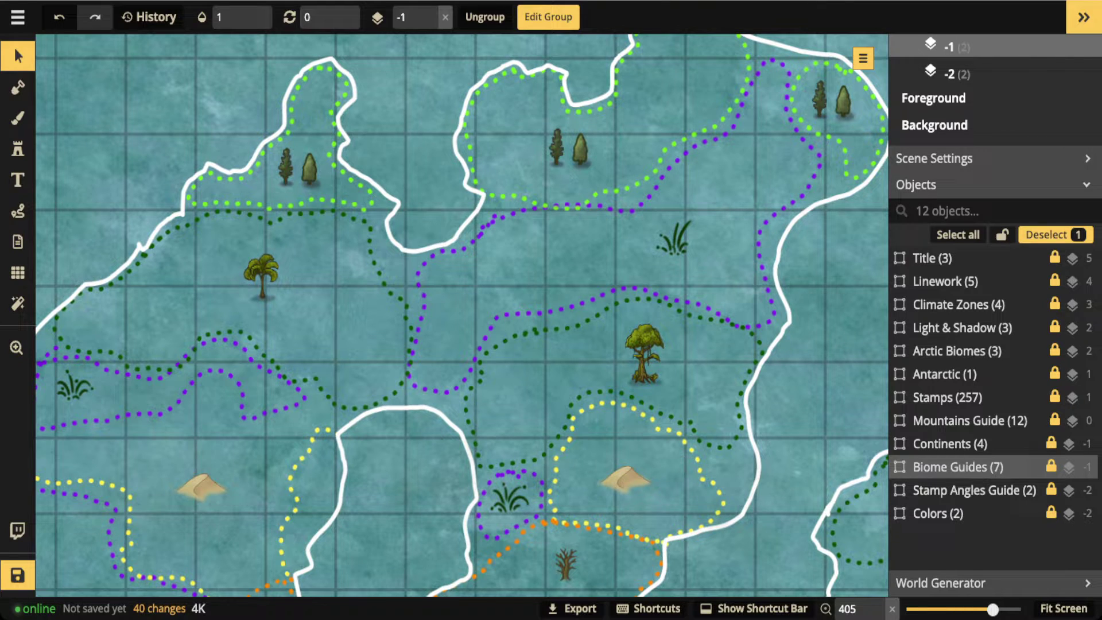
scroll(314, 184, "down", 3)
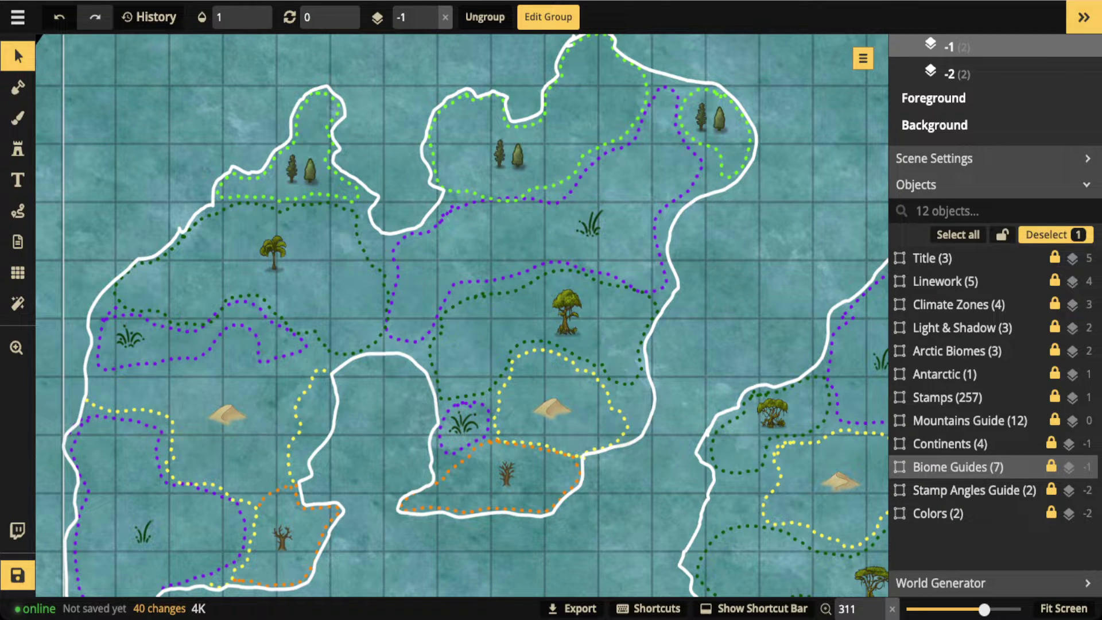
scroll(462, 316, "down", 5)
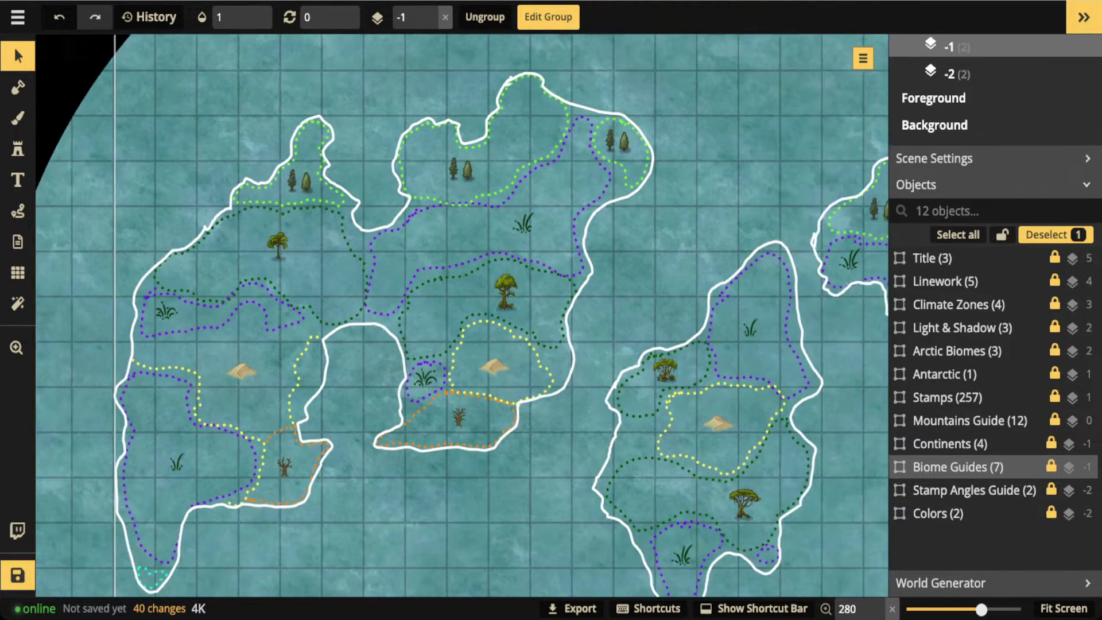
scroll(186, 265, "up", 5)
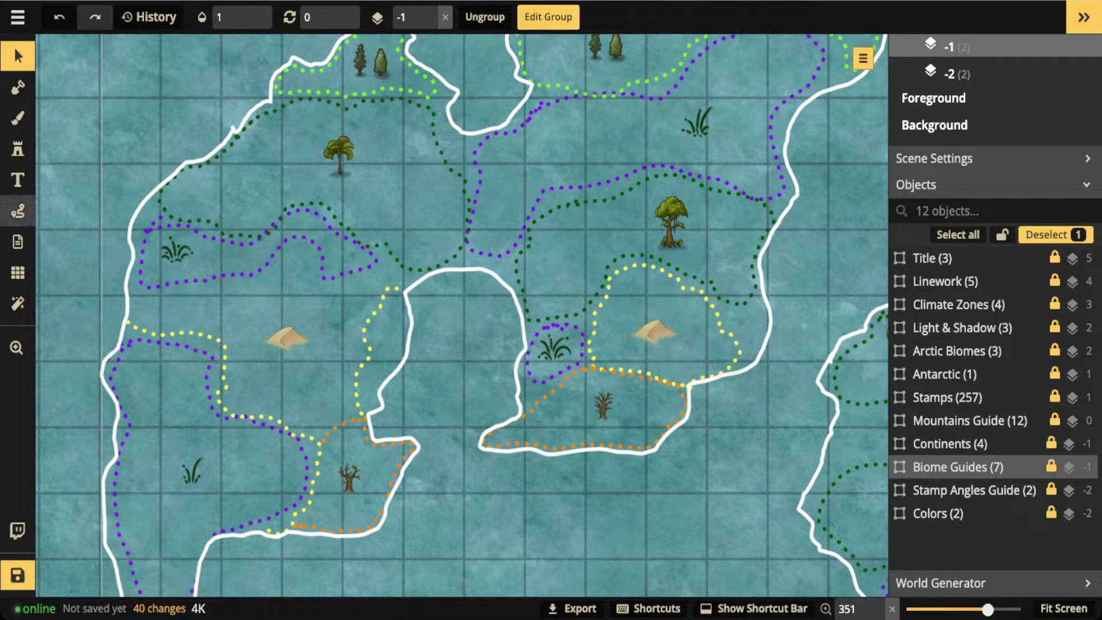
Step: Circle the sand dune stamp on the large western continent with a yellow free-draw path, and delete the path
left_click(18, 211)
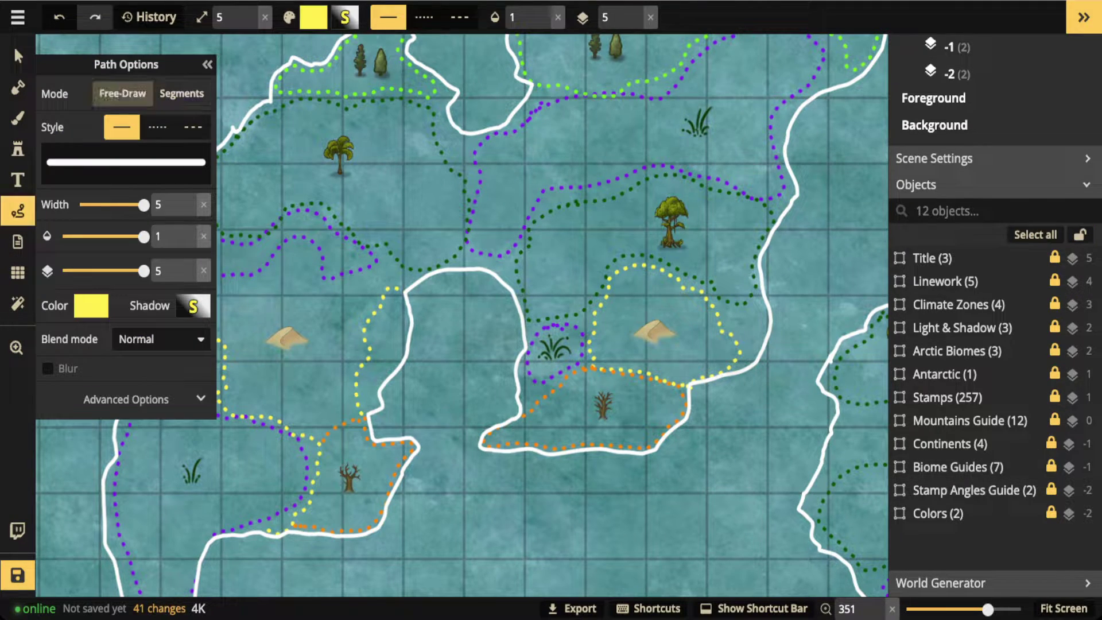
mouse_move(285, 299)
left_mouse_down()
mouse_move(296, 396)
mouse_move(292, 300)
mouse_move(281, 301)
left_mouse_up()
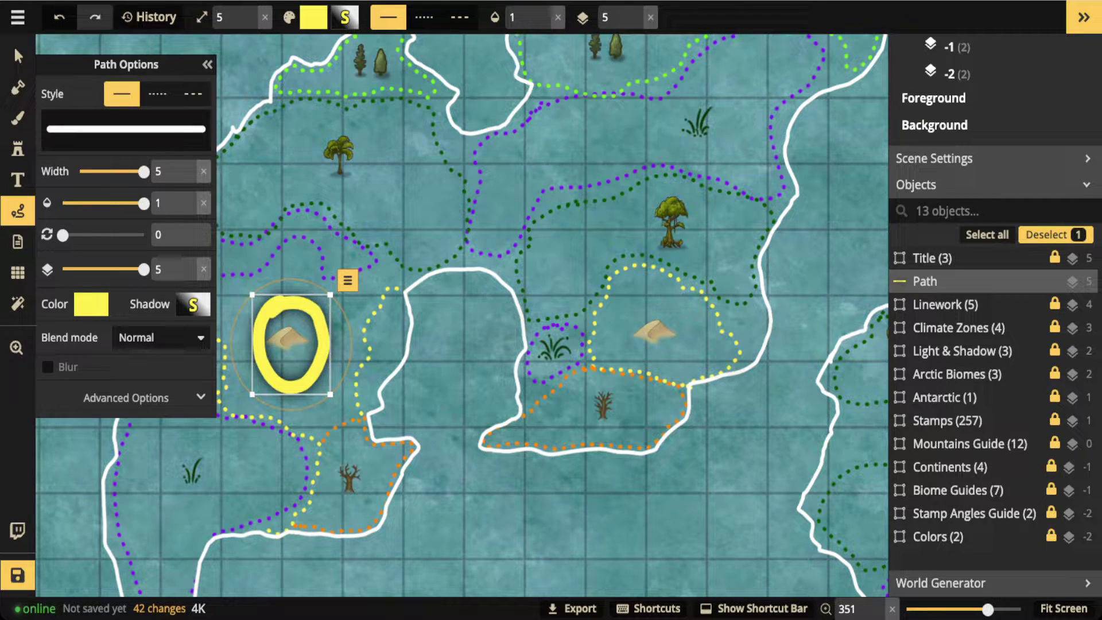
key("Delete")
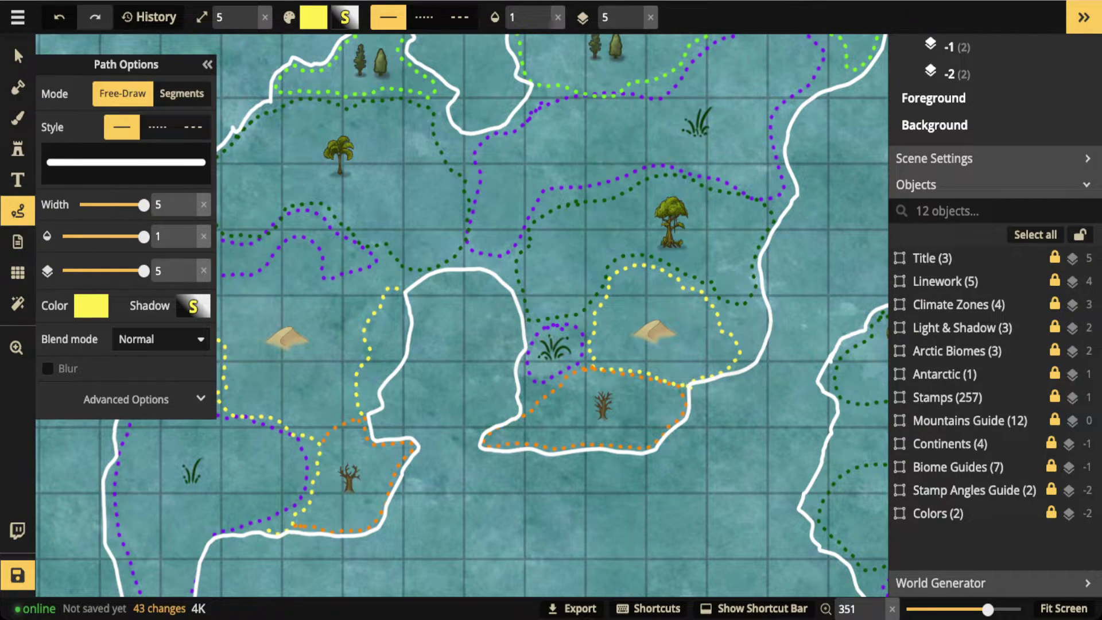
left_click(208, 64)
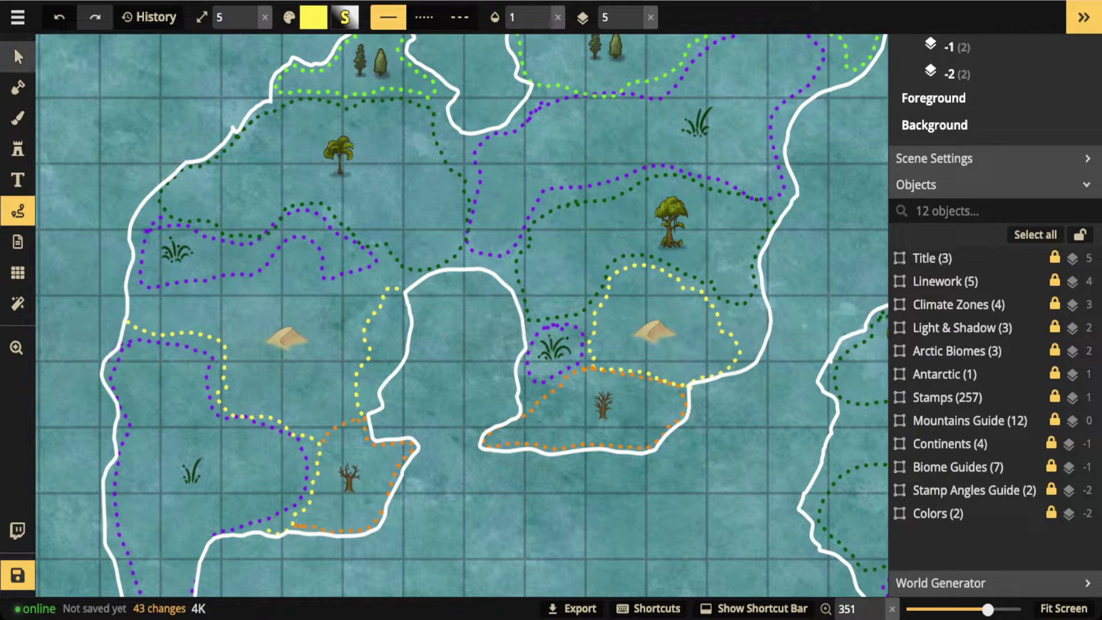
left_click(14, 46)
Step: Examine the dotted biome borders and their stamps across all the continents, from the whole planet down to the northern landmasses
scroll(340, 271, "down", 3)
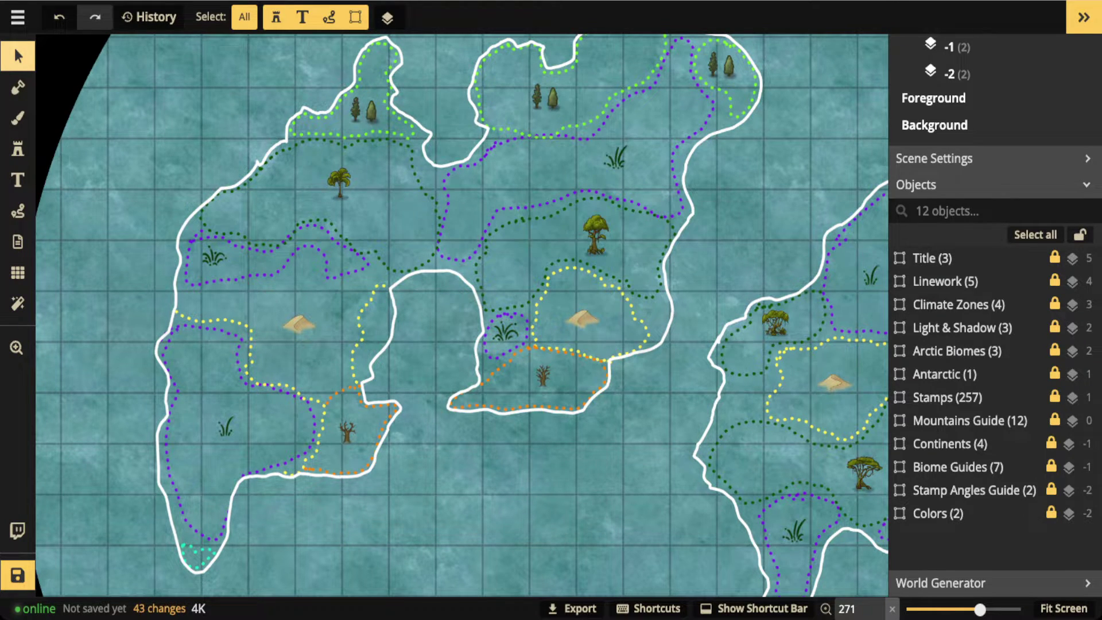
scroll(302, 336, "down", 8)
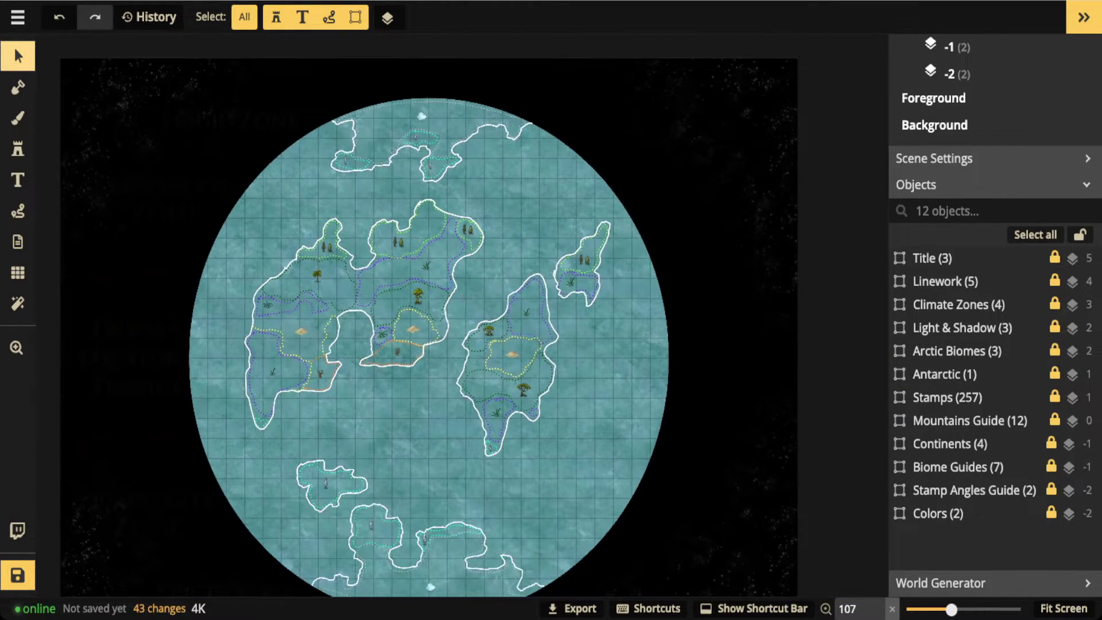
left_click_drag(302, 336, 296, 305)
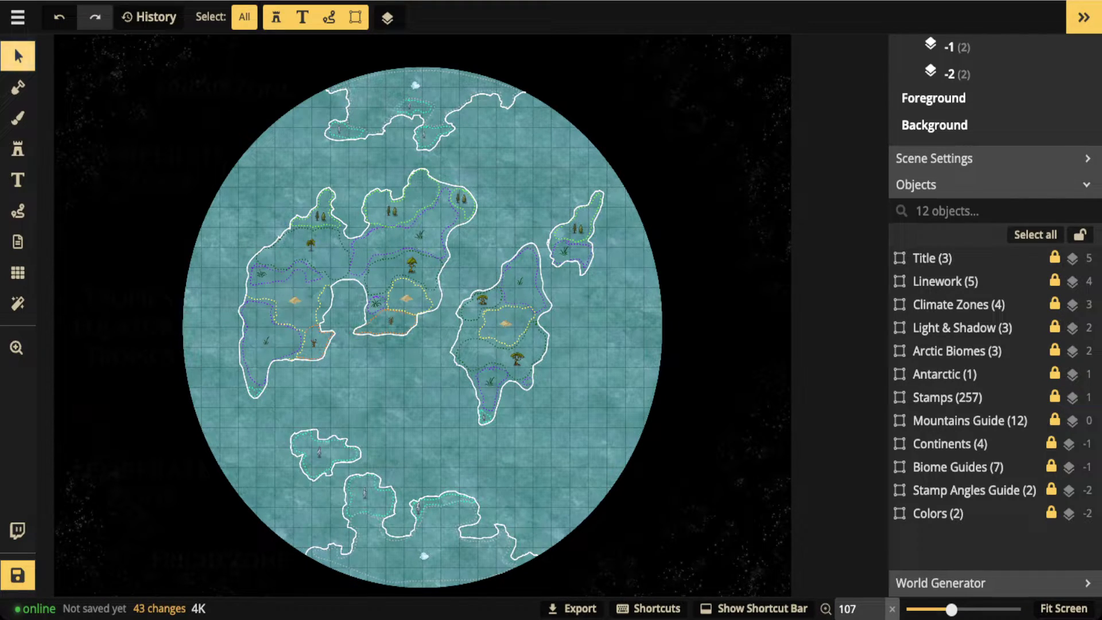
scroll(418, 203, "up", 5)
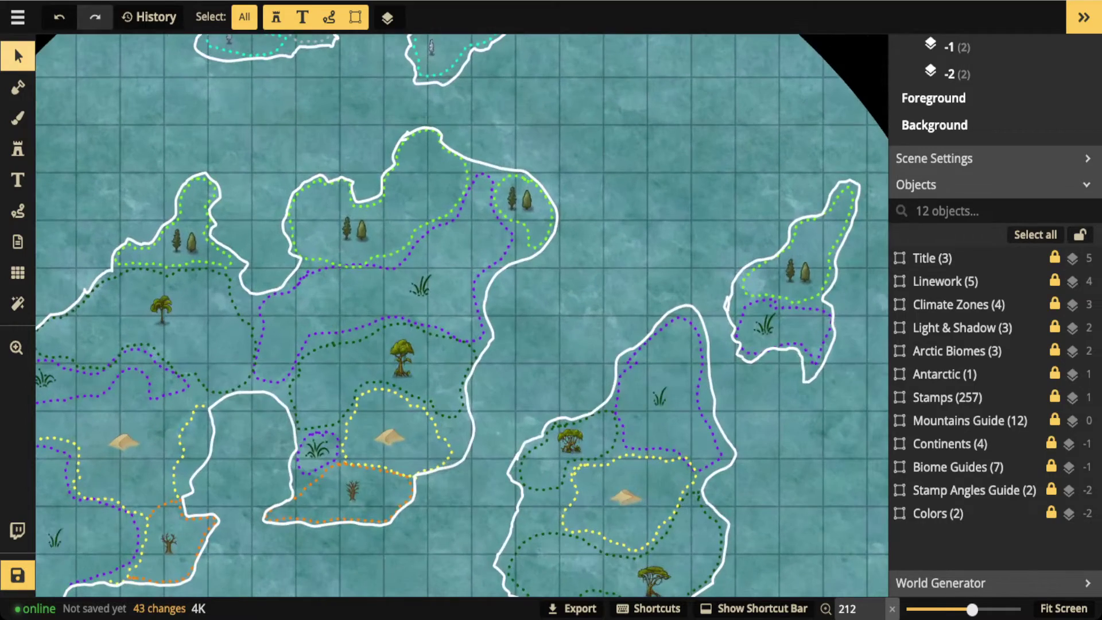
left_click_drag(418, 203, 493, 137)
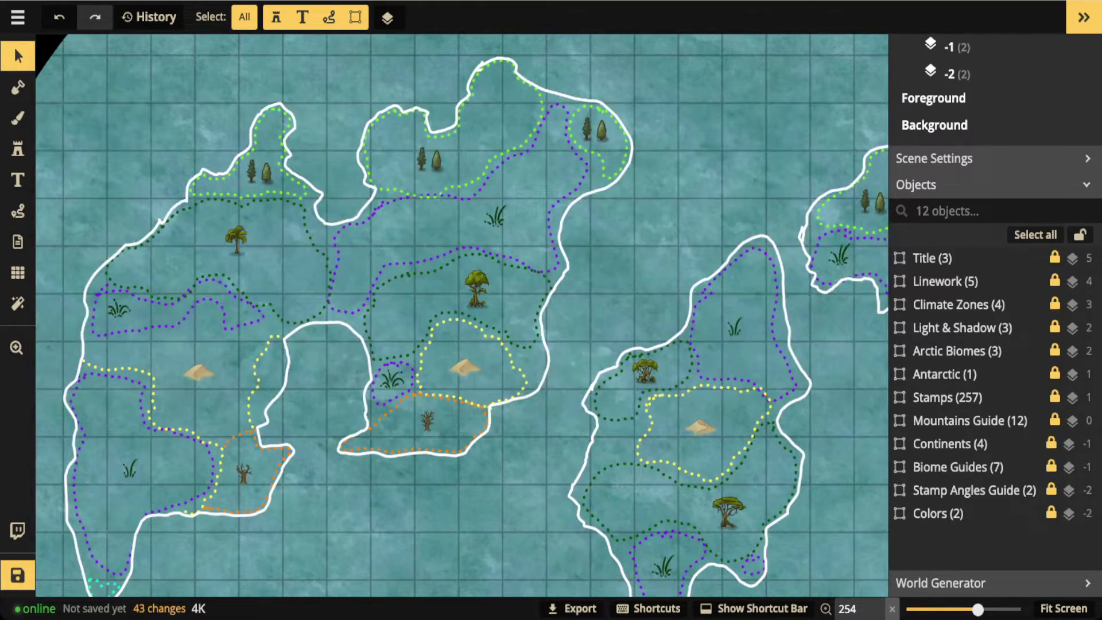
scroll(477, 315, "down", 4)
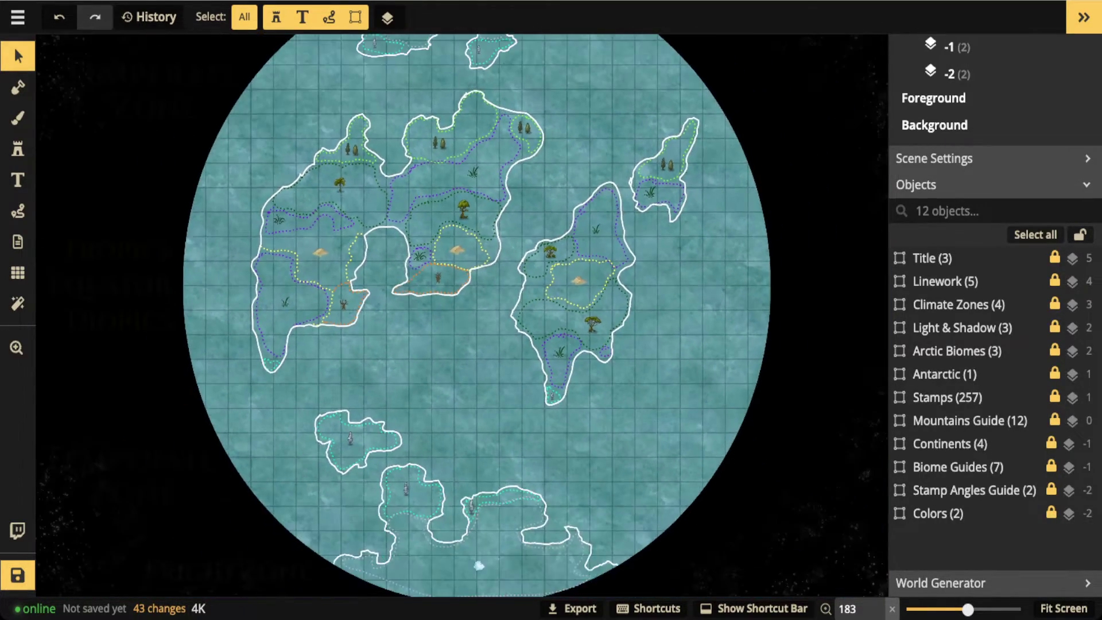
scroll(476, 315, "down", 2)
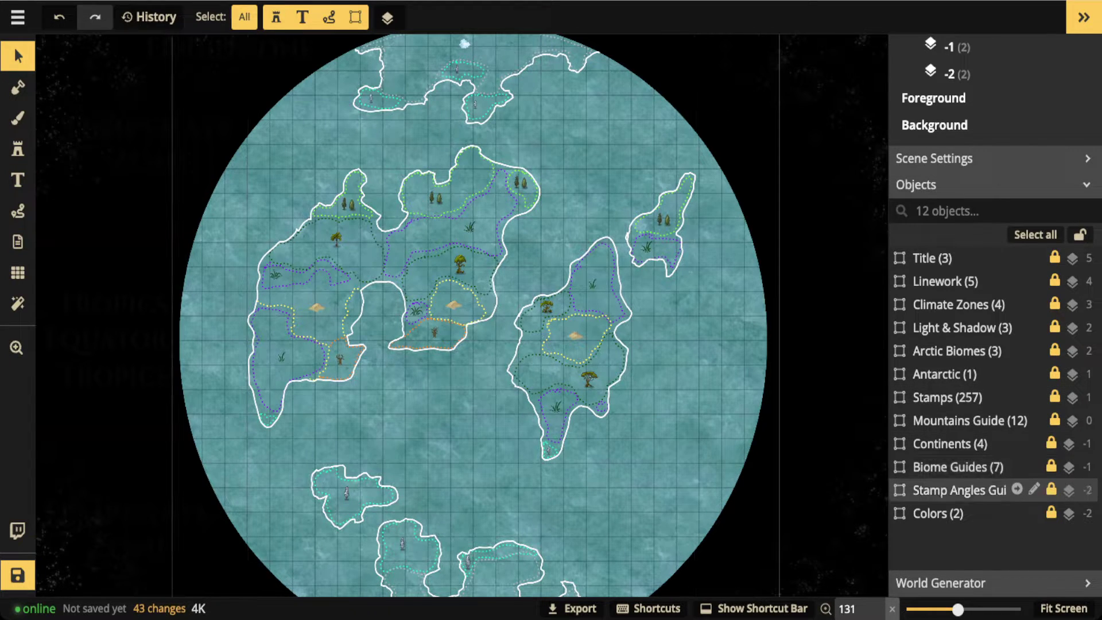
Step: Reveal the Colors group by setting its opacity to 1, and hide the Biome Guides group by setting its opacity to 0
left_click(938, 514)
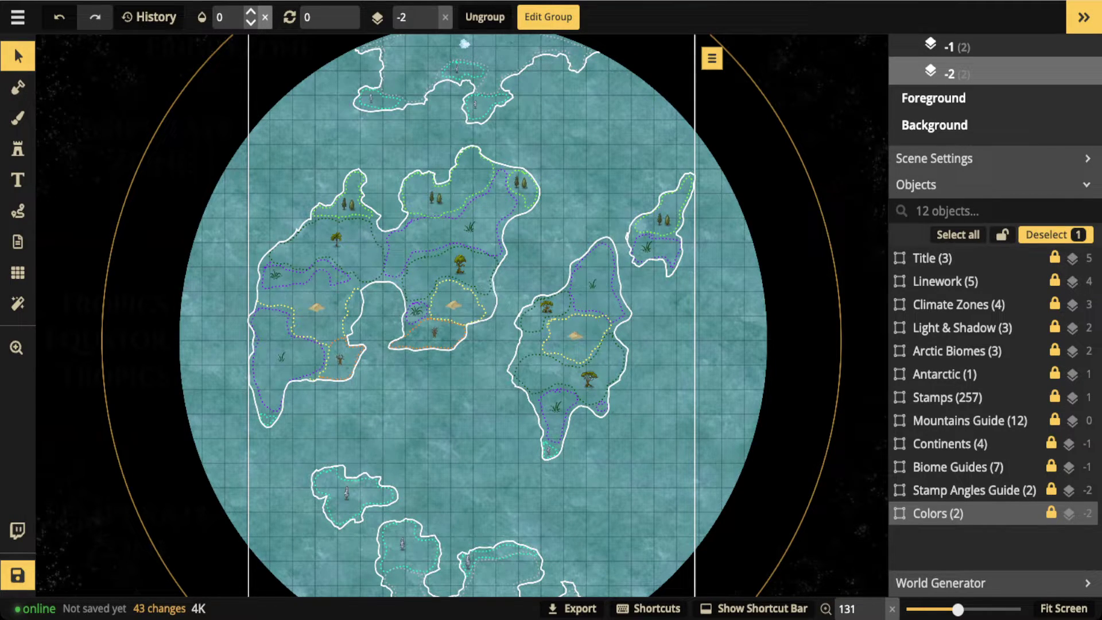
left_click(251, 11)
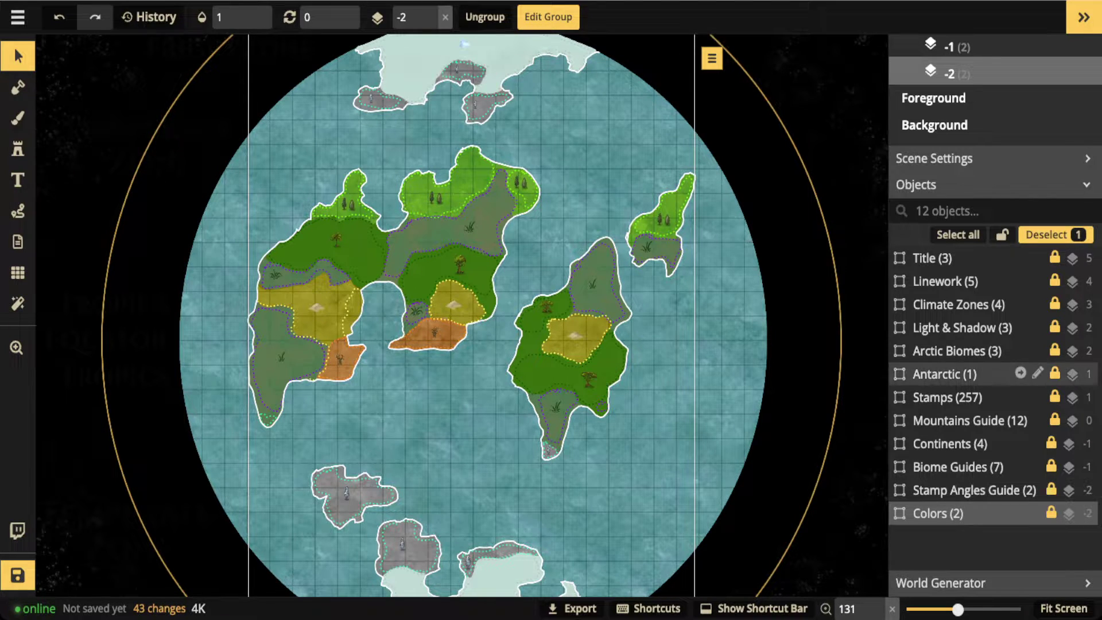
left_click(975, 490)
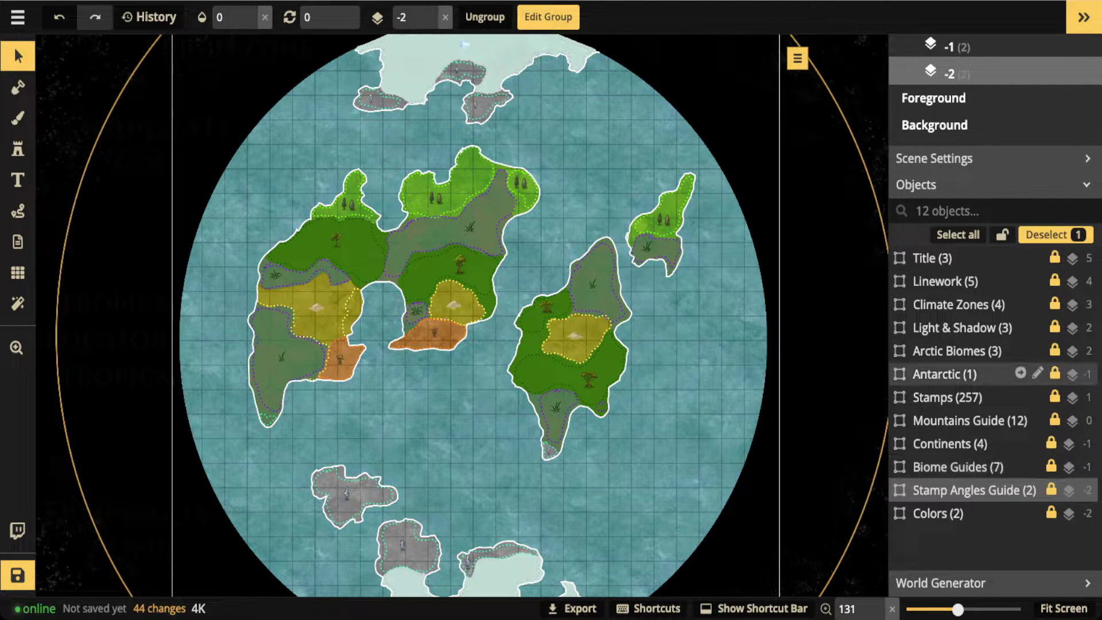
left_click(976, 397)
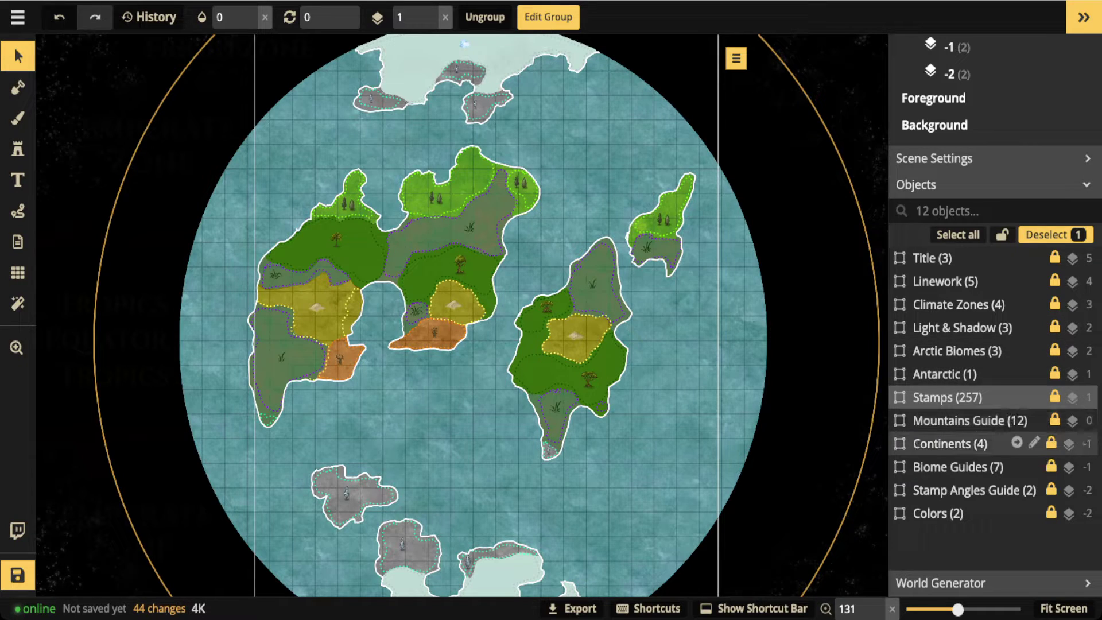
left_click(965, 467)
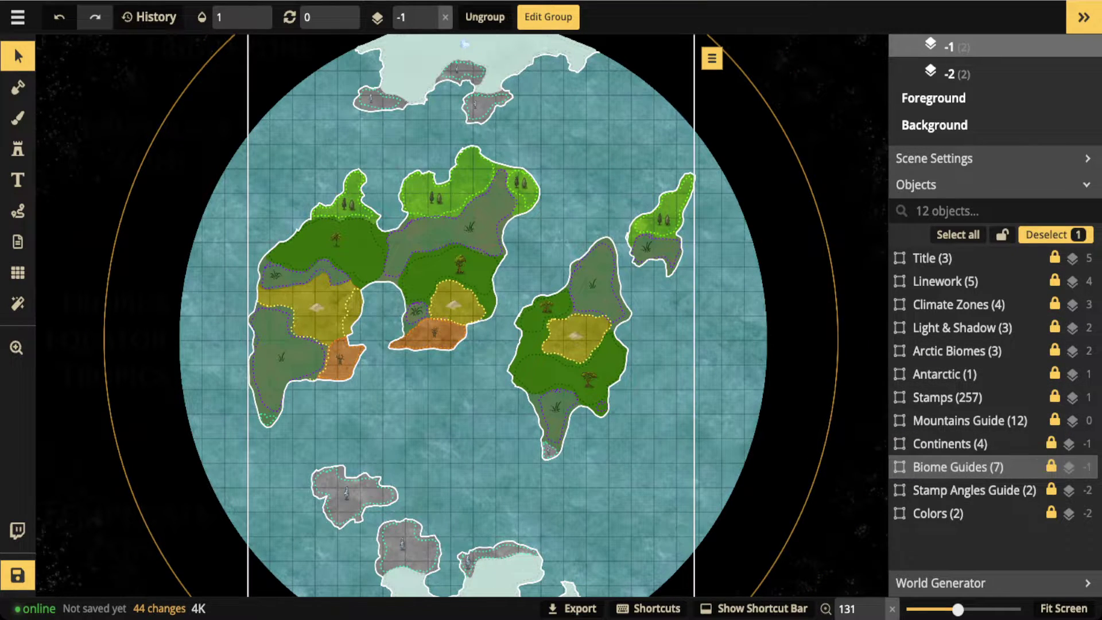
left_click(242, 16)
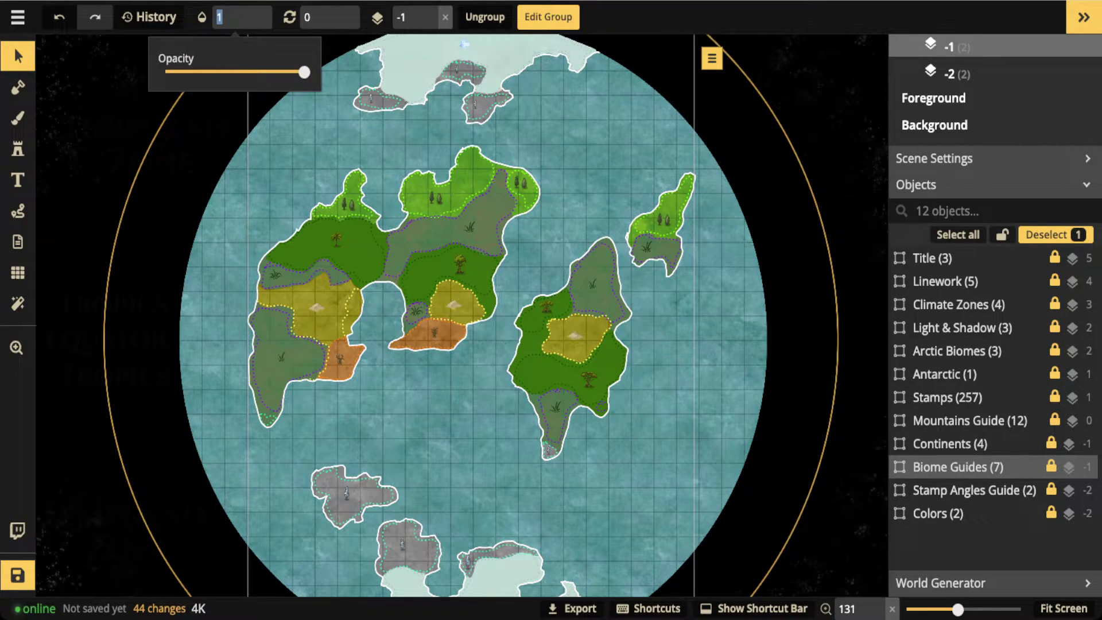
type("0.89")
left_click_drag(289, 72, 165, 72)
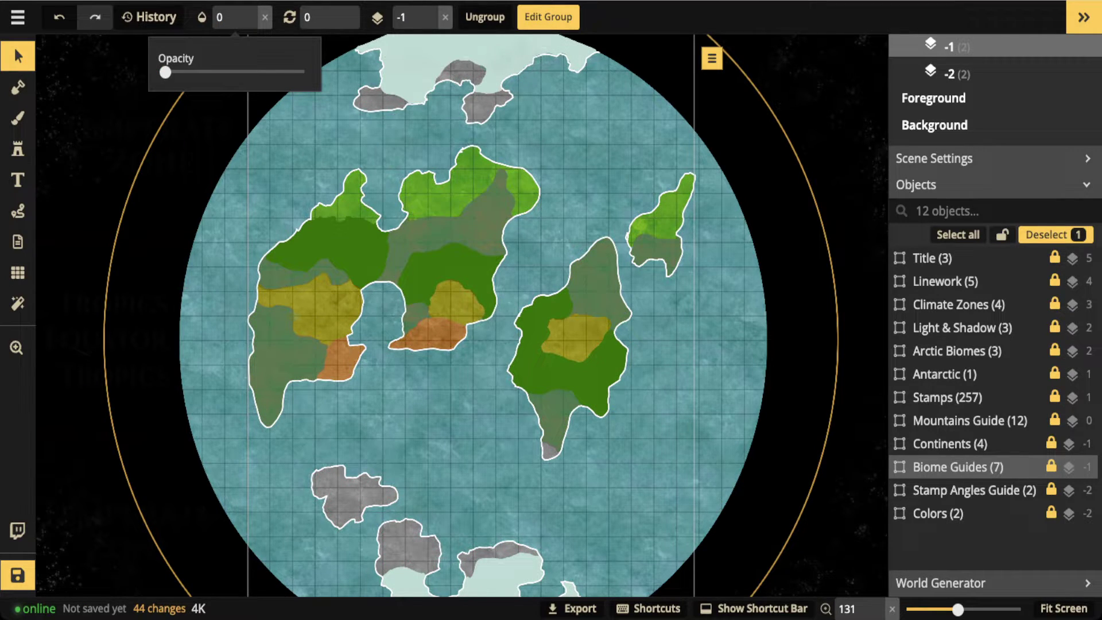
scroll(495, 303, "down", 3)
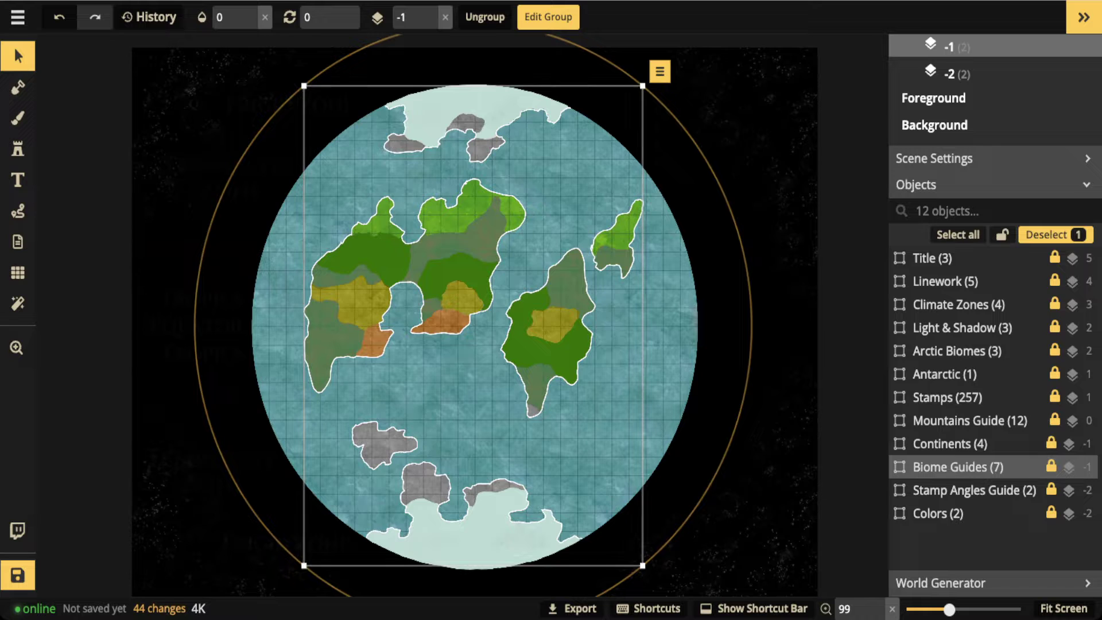
Step: Open the Colors group for editing and select its Blending subgroup on the large western continent
left_click(942, 513)
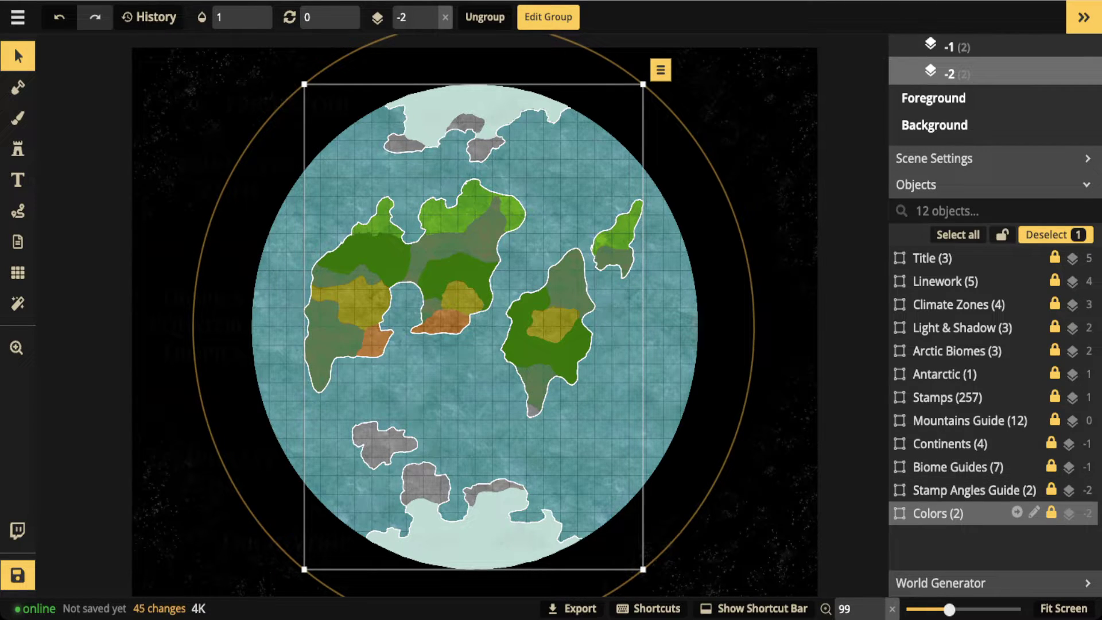
left_click(1017, 512)
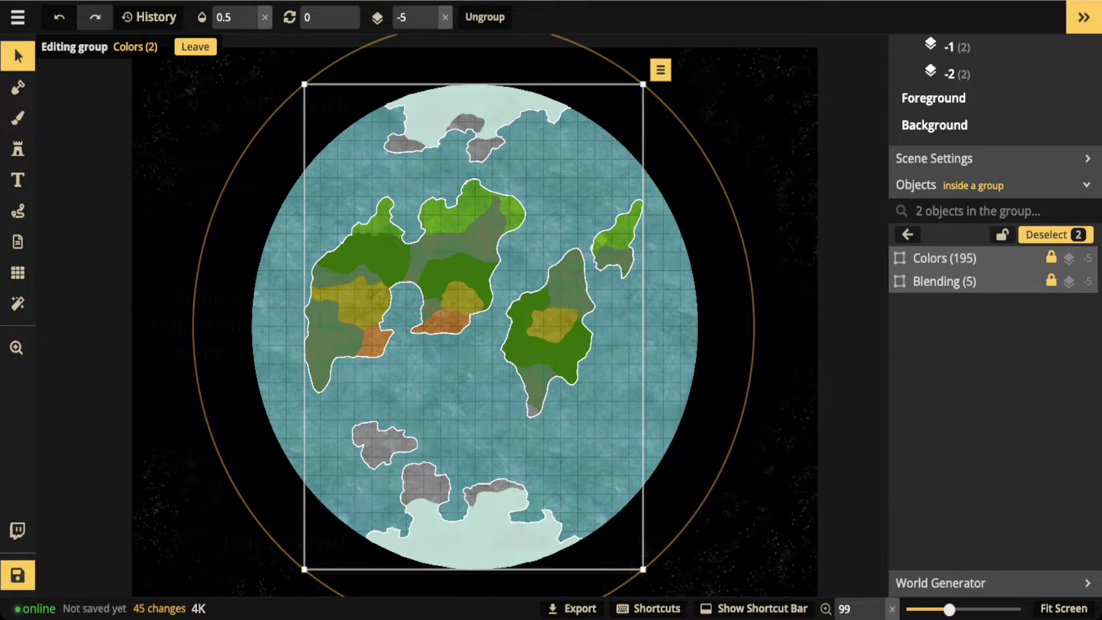
scroll(401, 255, "up", 3)
left_click(945, 281)
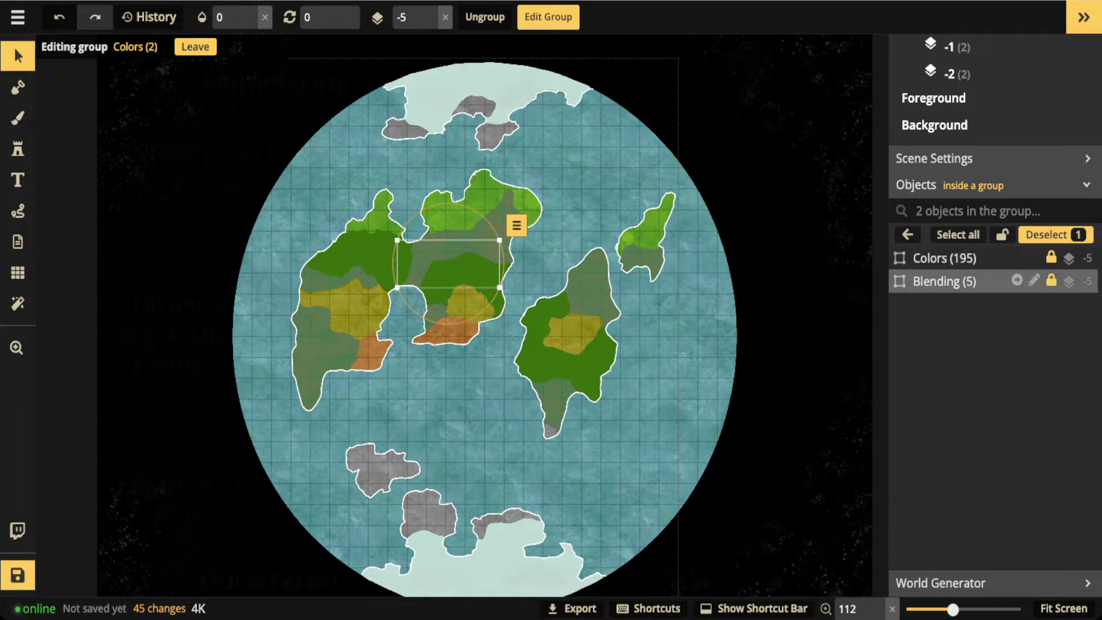
scroll(431, 255, "up", 5)
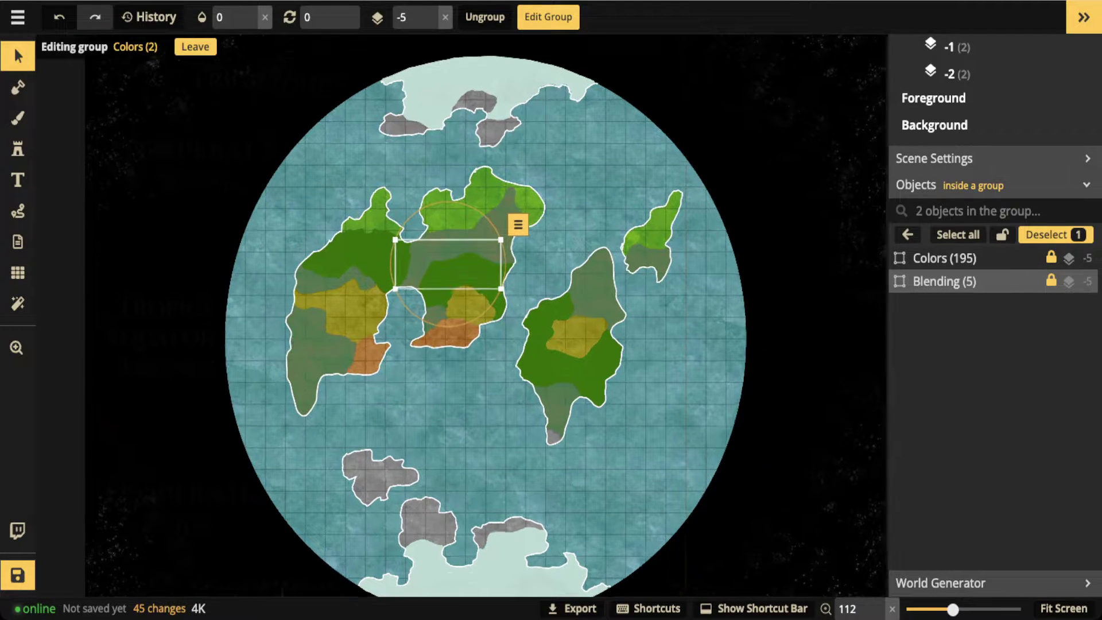
scroll(424, 256, "up", 5)
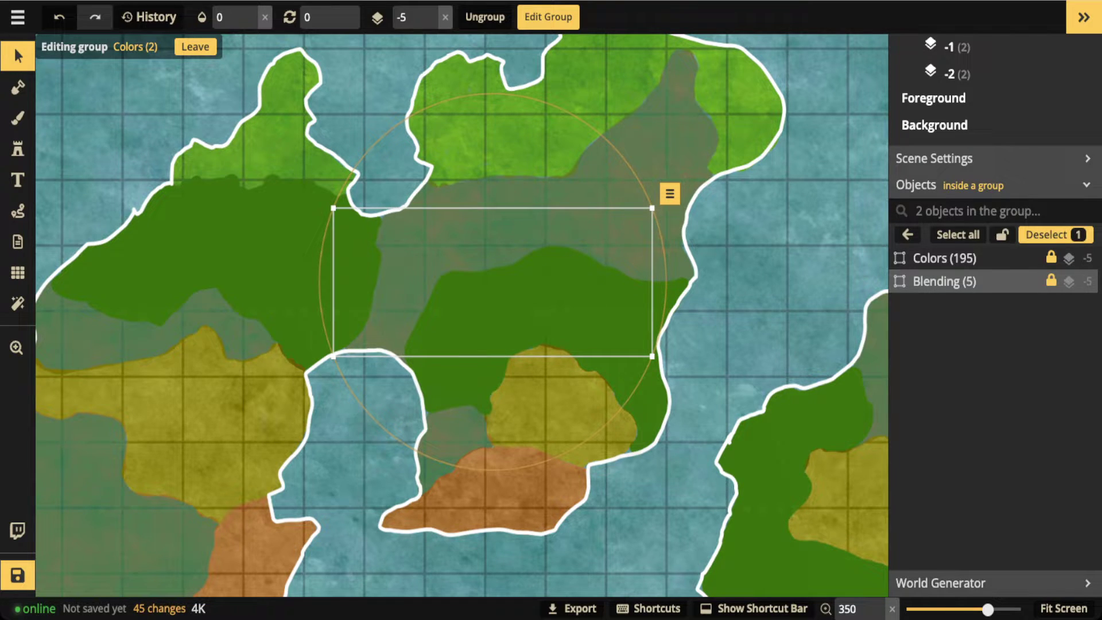
Step: Trace the upper edge of the dark green forest with a yellow path, add a short line crossing it, and delete both
left_click(17, 210)
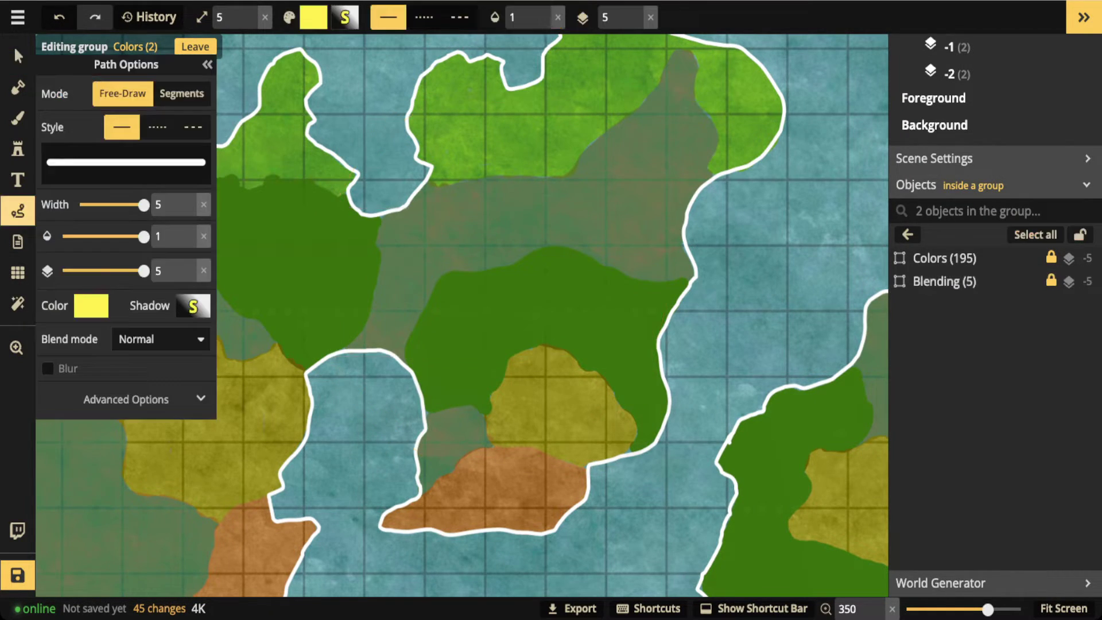
mouse_move(689, 280)
left_mouse_down()
mouse_move(575, 243)
mouse_move(538, 251)
mouse_move(418, 316)
mouse_move(400, 364)
left_mouse_up()
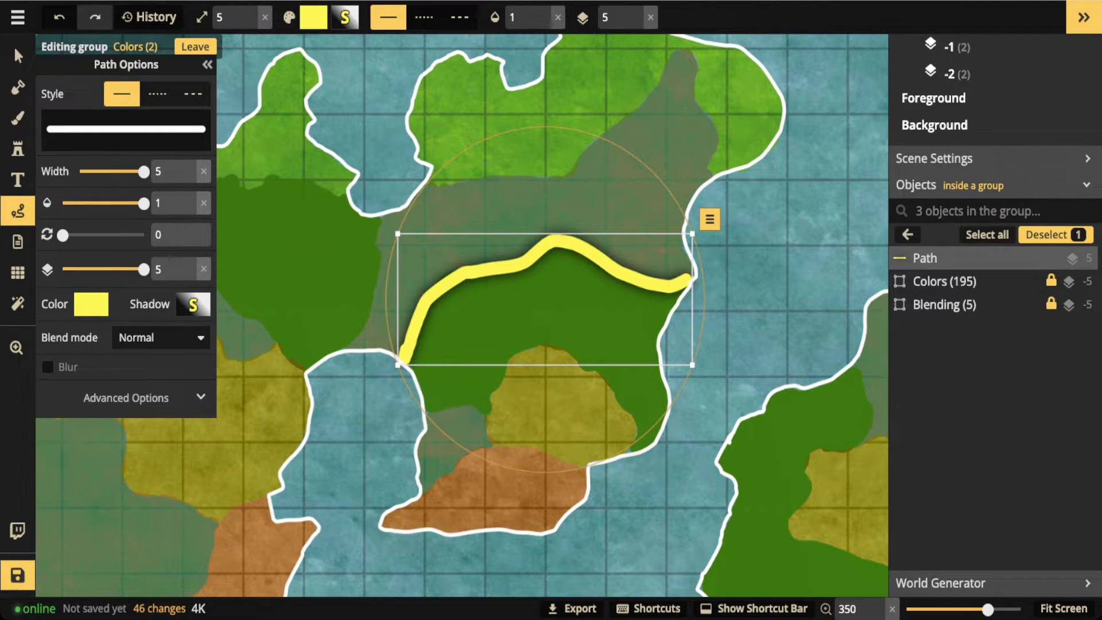
left_click_drag(506, 221, 509, 313)
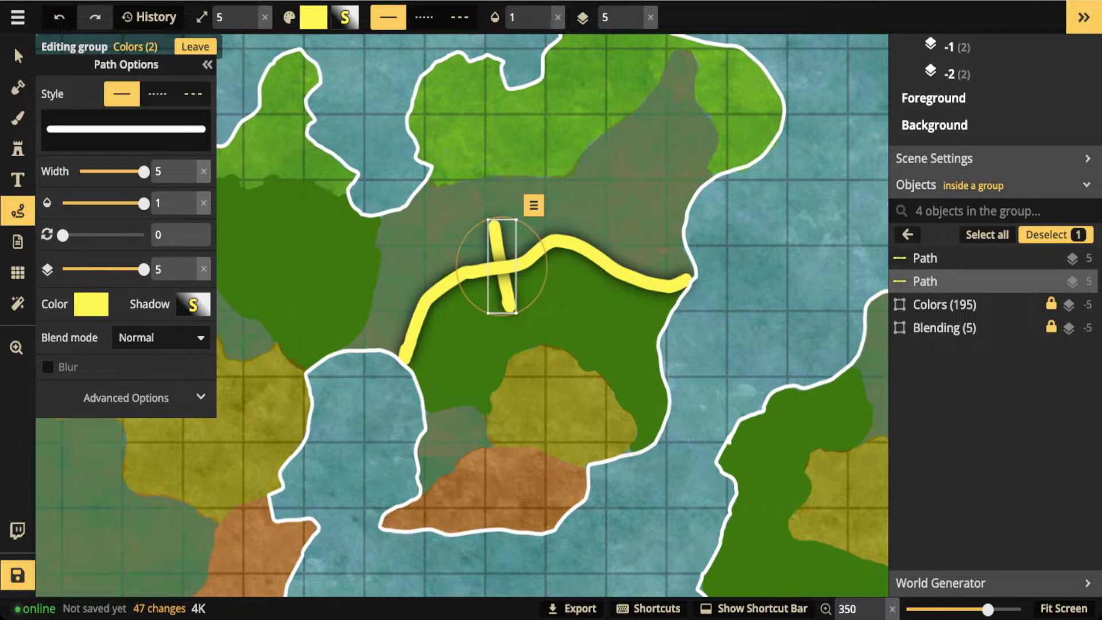
left_click(18, 56)
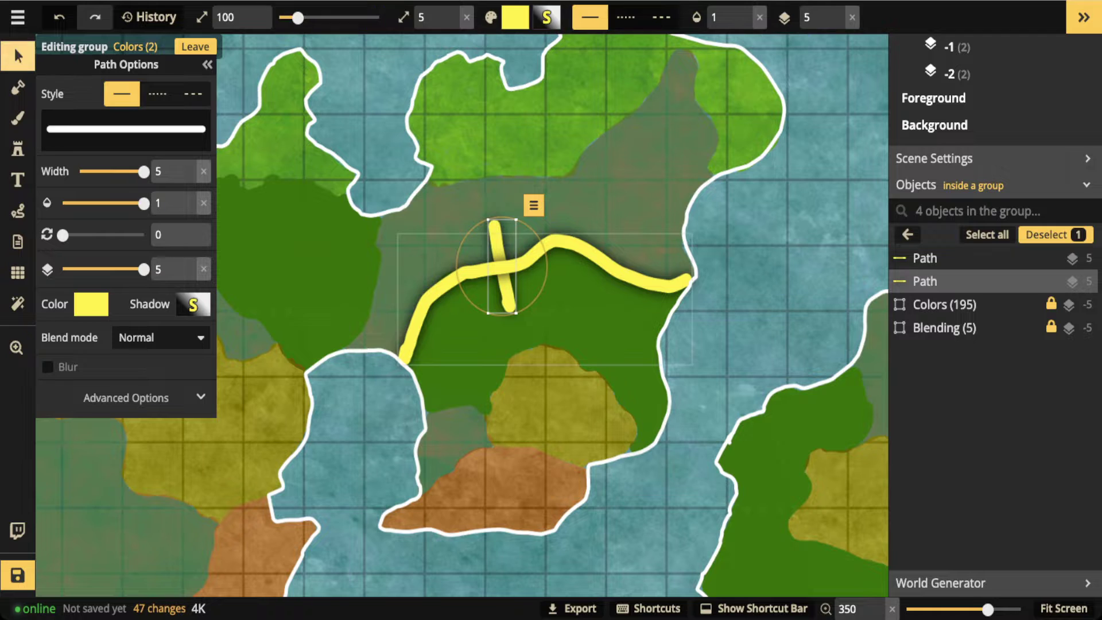
key("Delete")
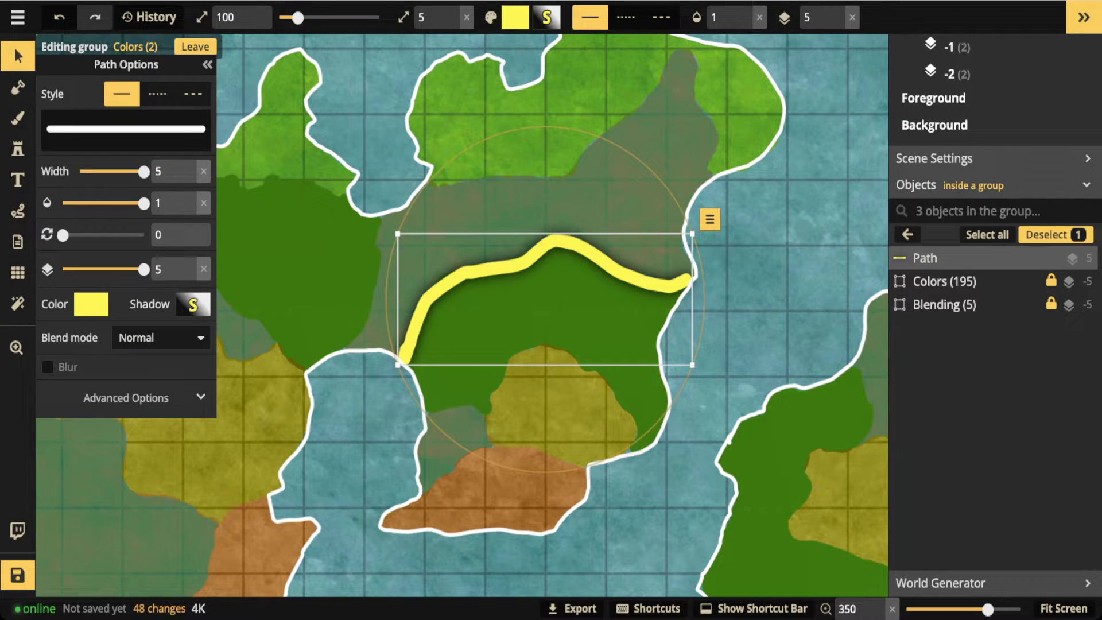
key("Delete")
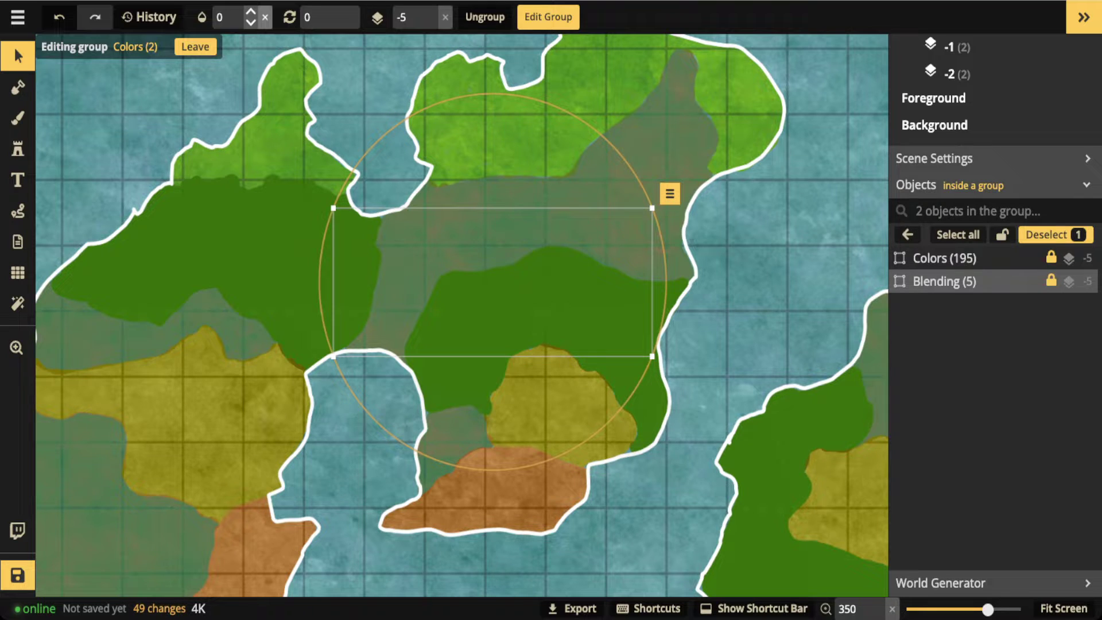
Step: Reveal the Blending subgroup by setting its opacity to 1, and deselect it
left_click(264, 17)
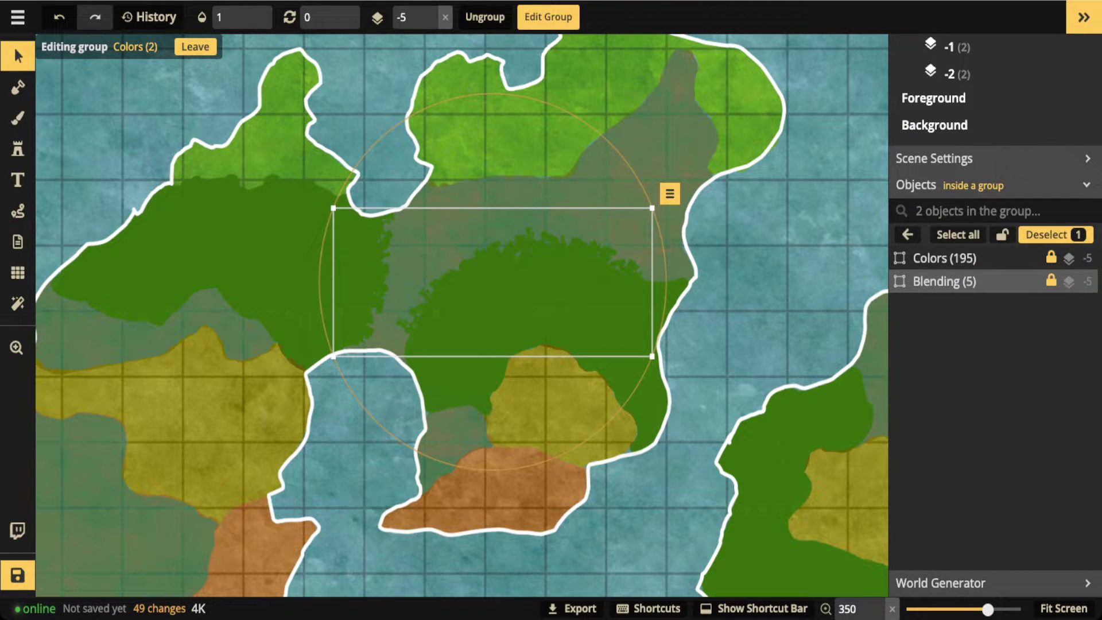
key("Escape")
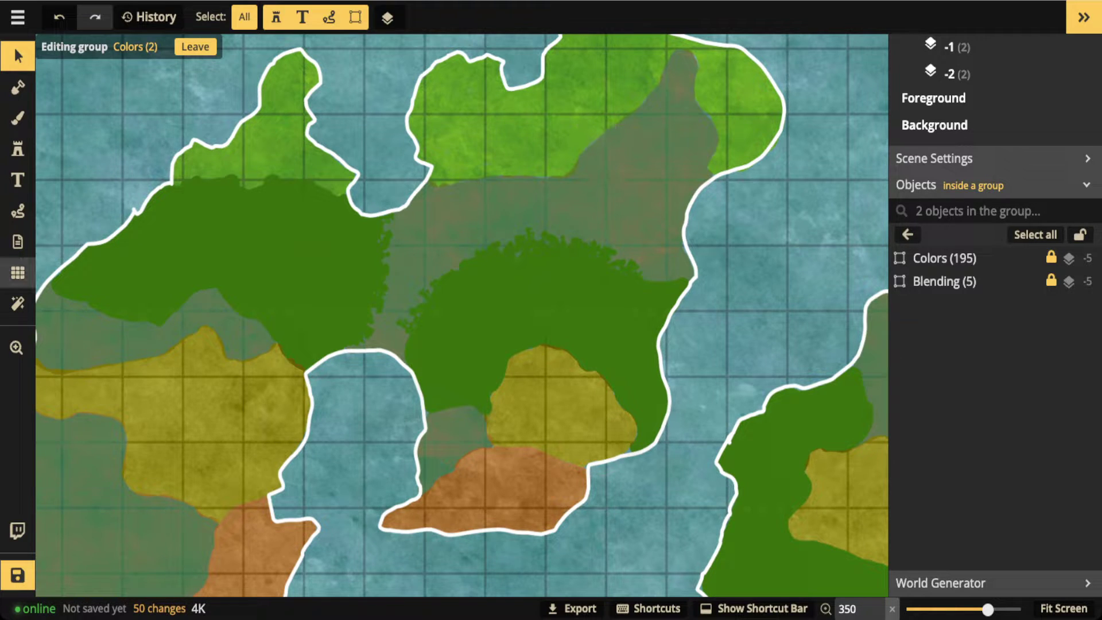
Step: Trace the border between the light green and grey-green areas with a yellow free-draw path, and delete the path
left_click(18, 211)
mouse_move(622, 119)
left_mouse_down()
mouse_move(560, 181)
mouse_move(449, 183)
left_mouse_up()
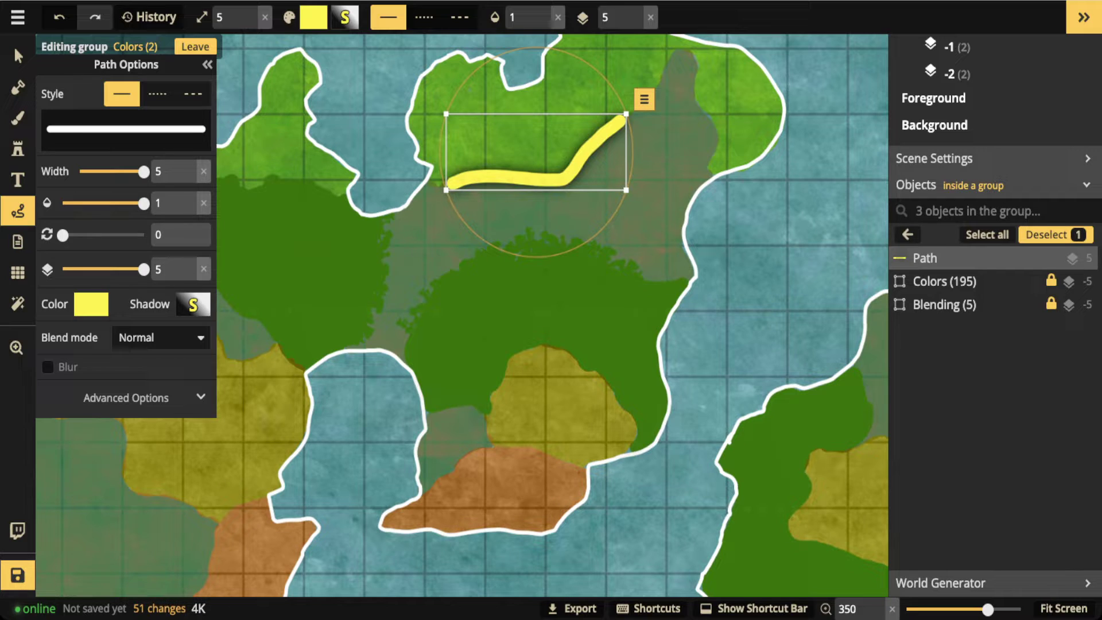
key("Delete")
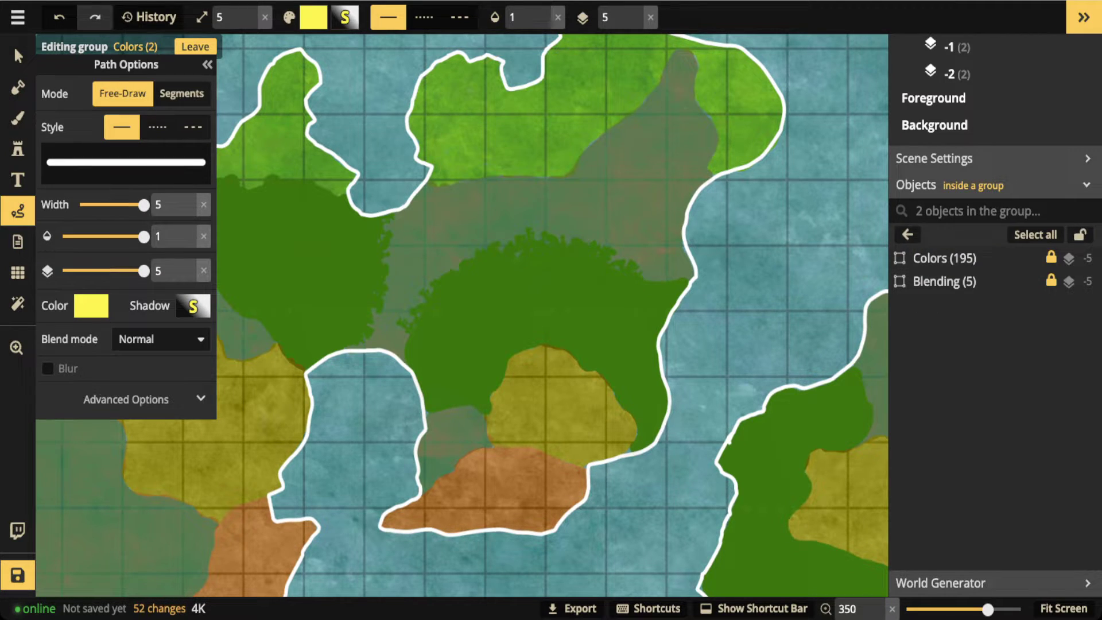
Step: Configure the mask brush for adding with smoothing turned off, roughness 3 and size 32
left_click(944, 282)
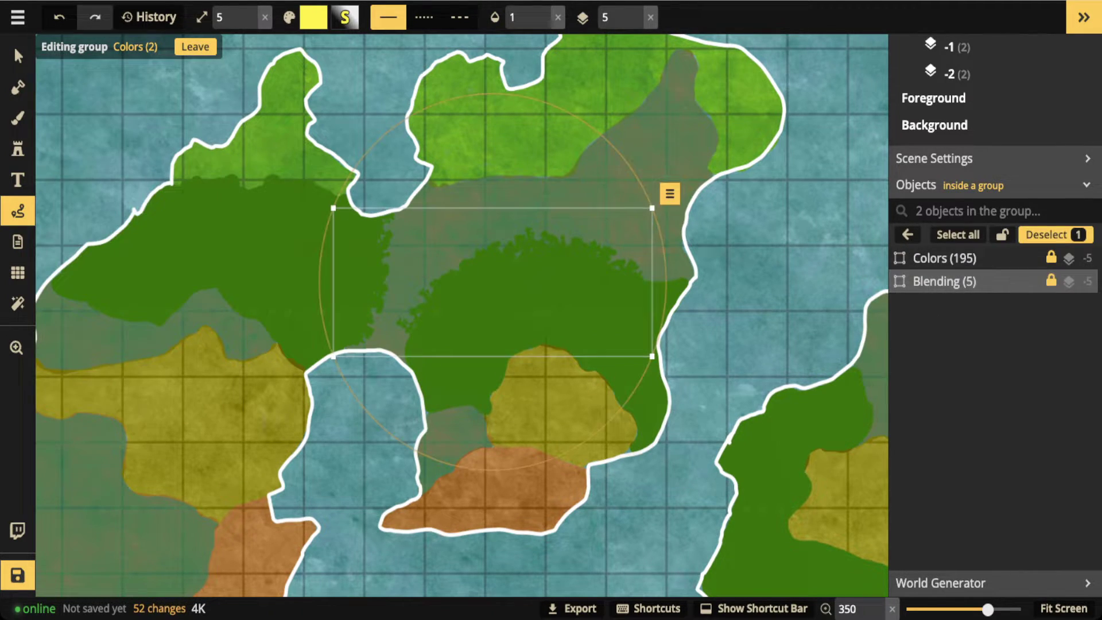
left_click(228, 17)
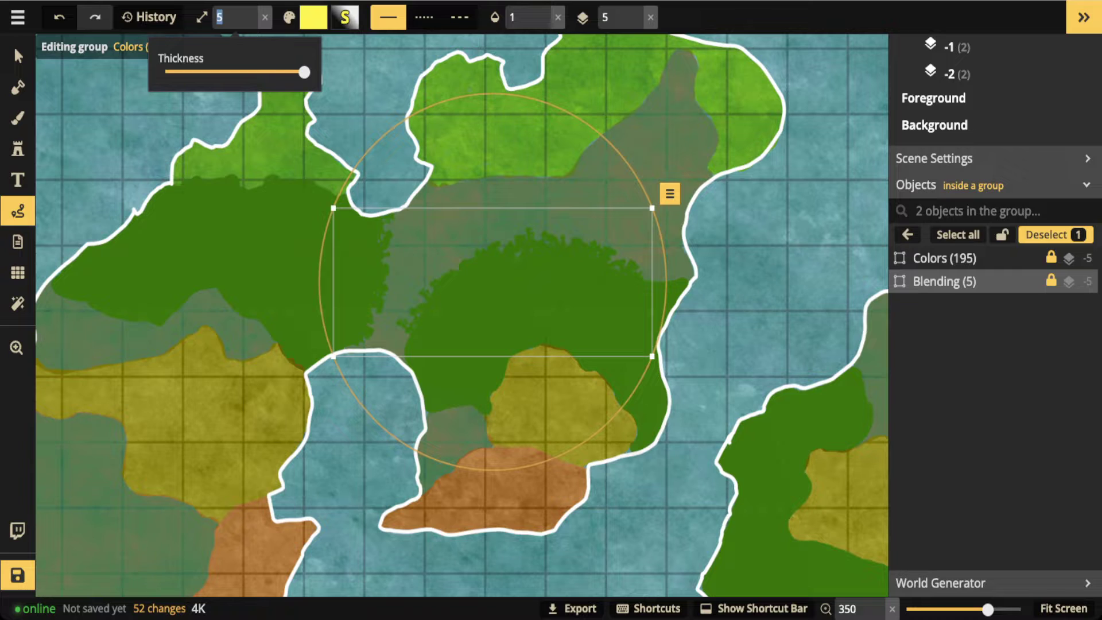
left_click(18, 88)
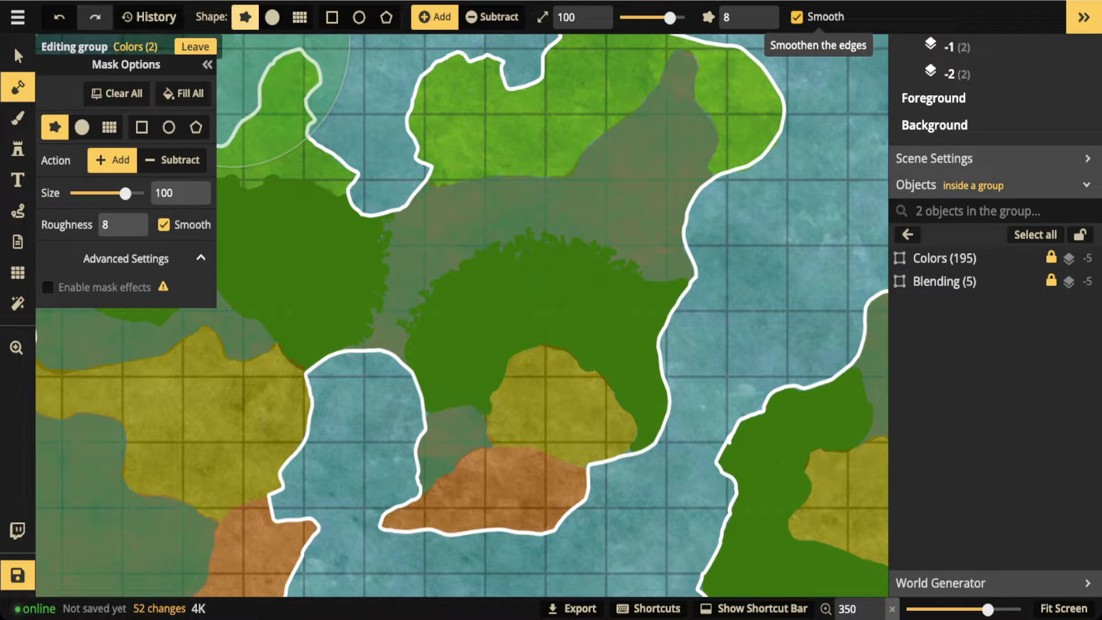
left_click(797, 16)
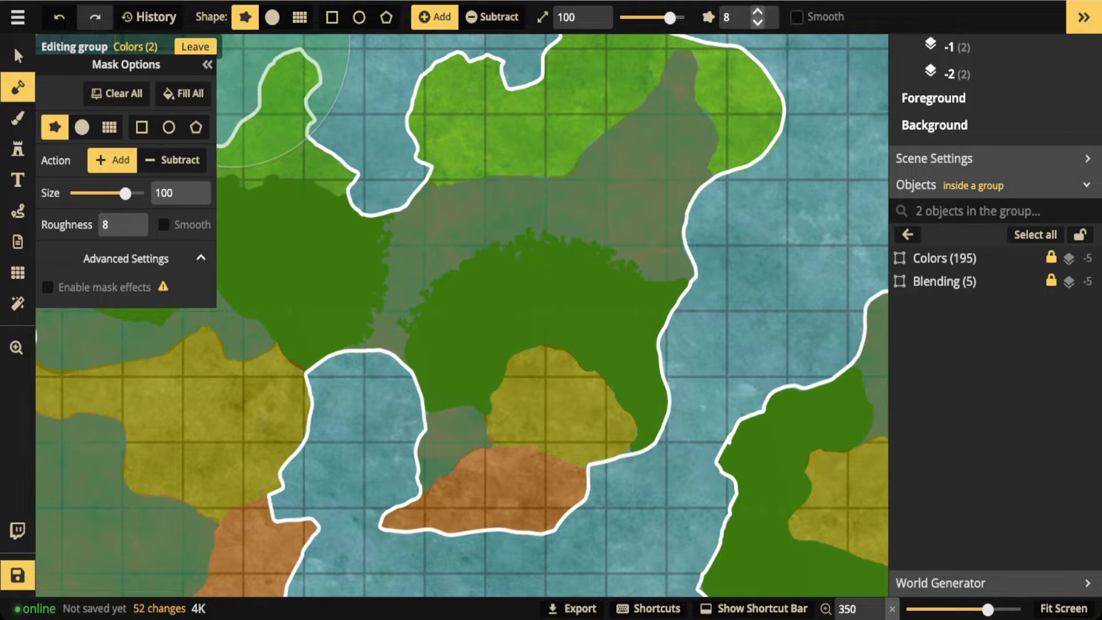
left_click(758, 23)
left_click(758, 22)
left_click(758, 22)
left_click(758, 23)
left_click(758, 23)
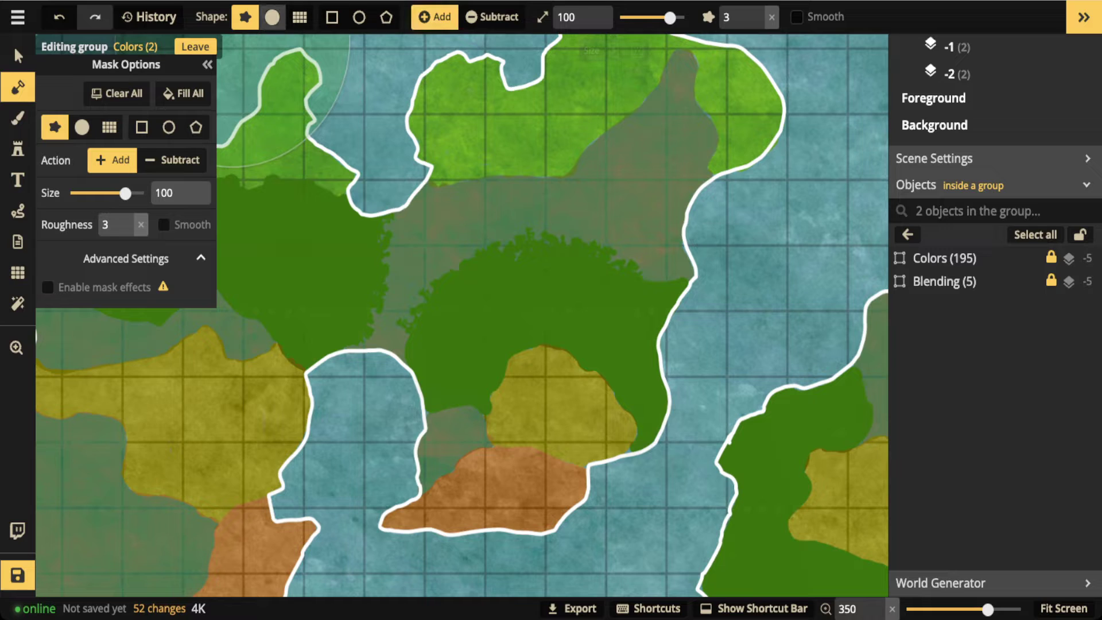
mouse_move(670, 18)
left_mouse_down()
mouse_move(635, 17)
mouse_move(647, 17)
left_mouse_up()
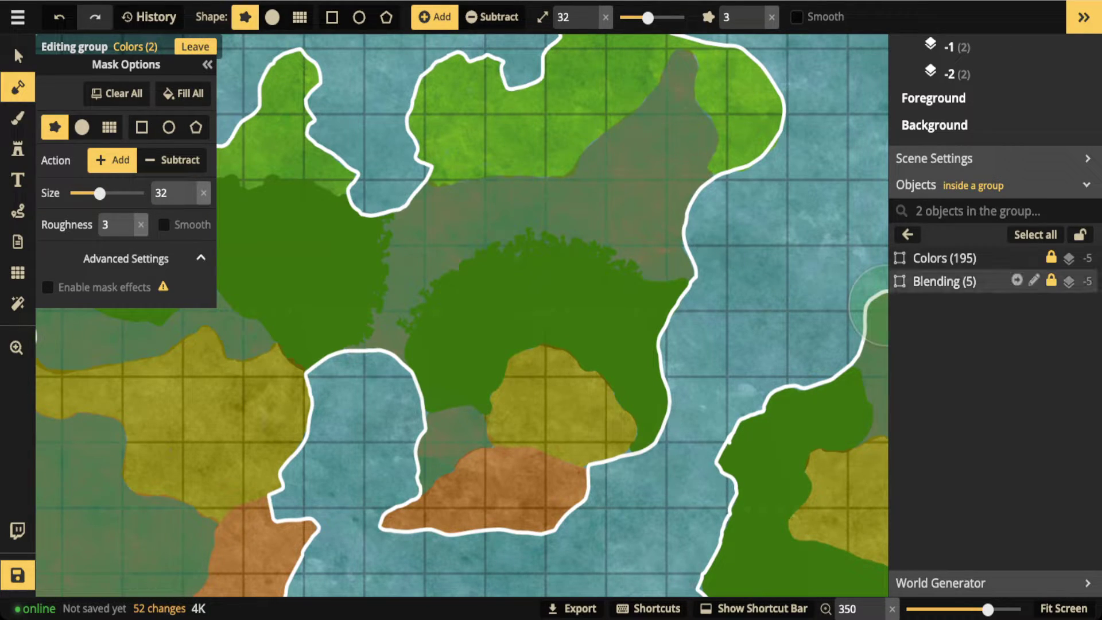
Step: Hide the Blending subgroup by setting its opacity to 0, and deselect it
left_click(944, 281)
left_click(241, 17)
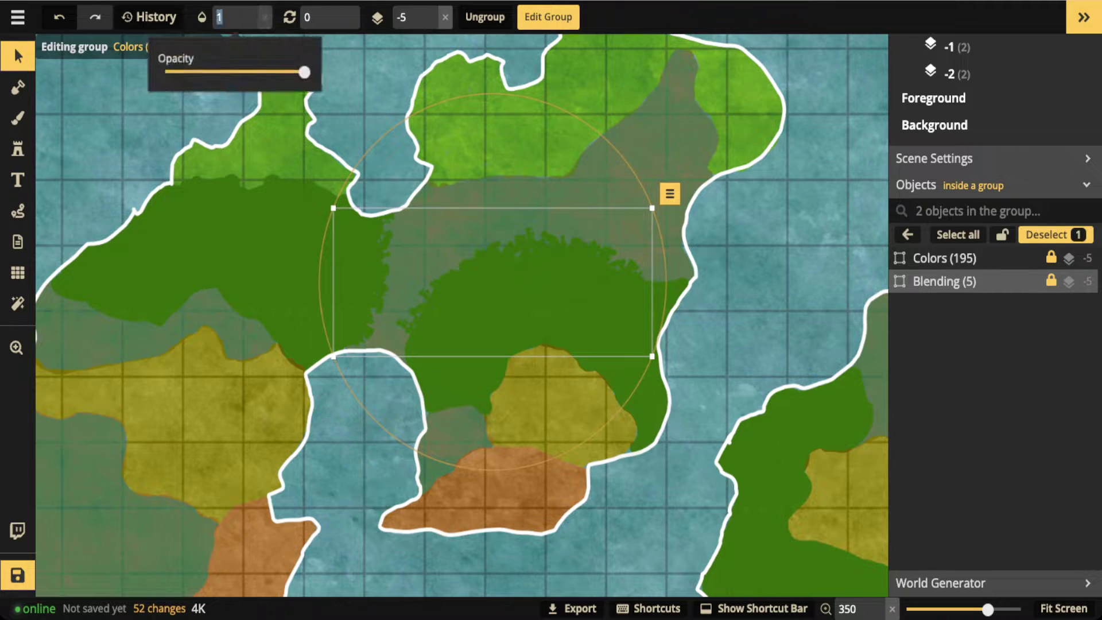
left_click_drag(304, 72, 166, 72)
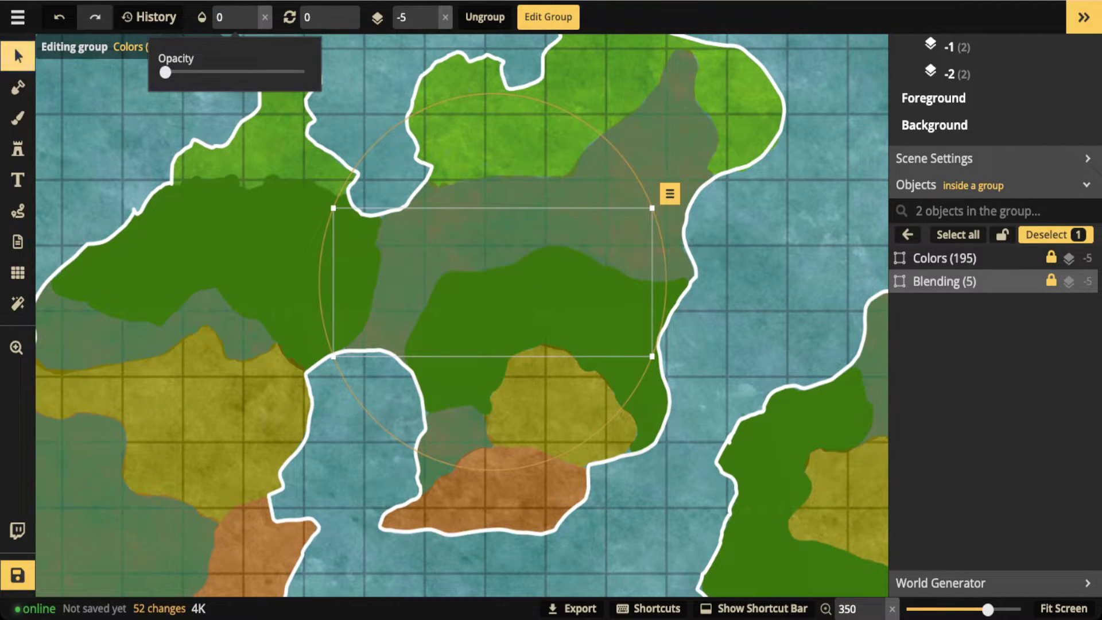
key("Escape")
Step: Load the foreground brush with the bright green grass texture from the Core pack of the Fantasy World texture catalog
scroll(434, 281, "down", 8)
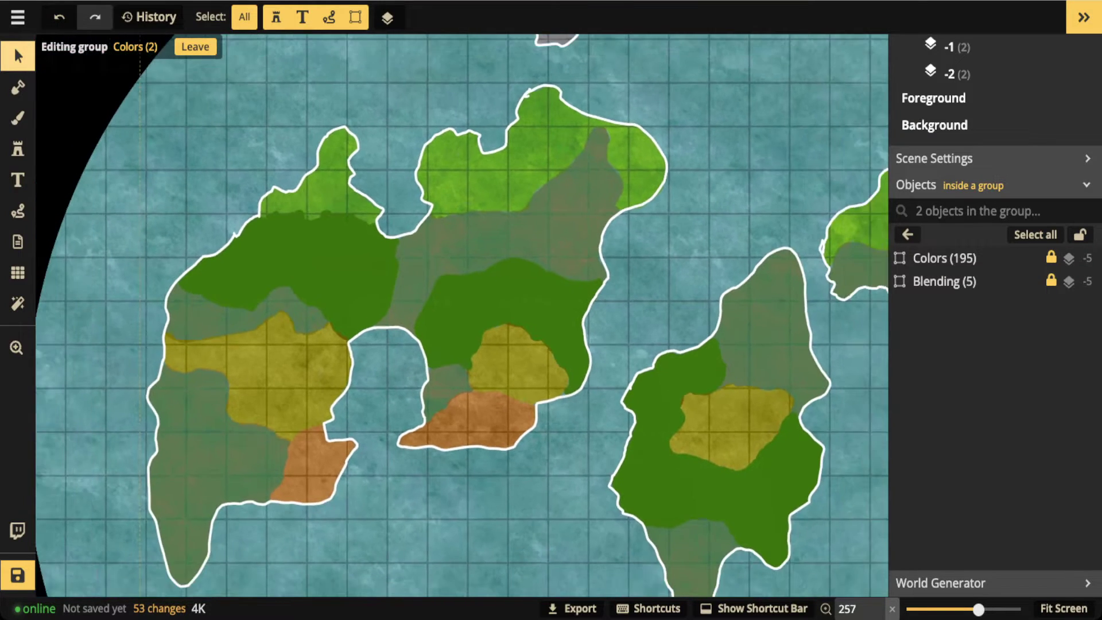
scroll(463, 316, "down", 2)
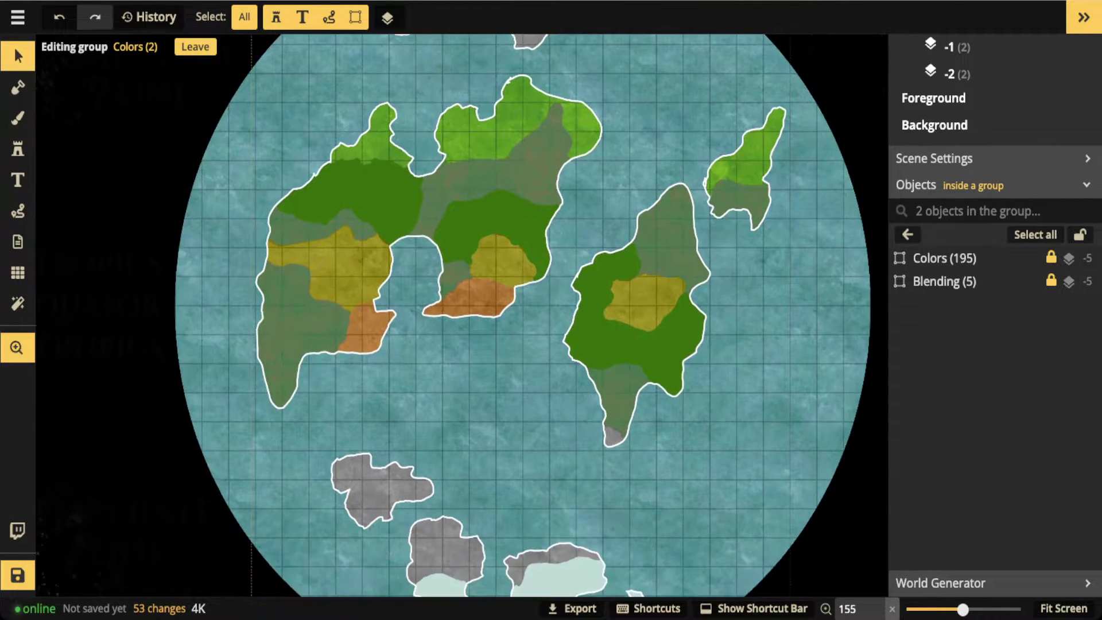
scroll(463, 316, "down", 3)
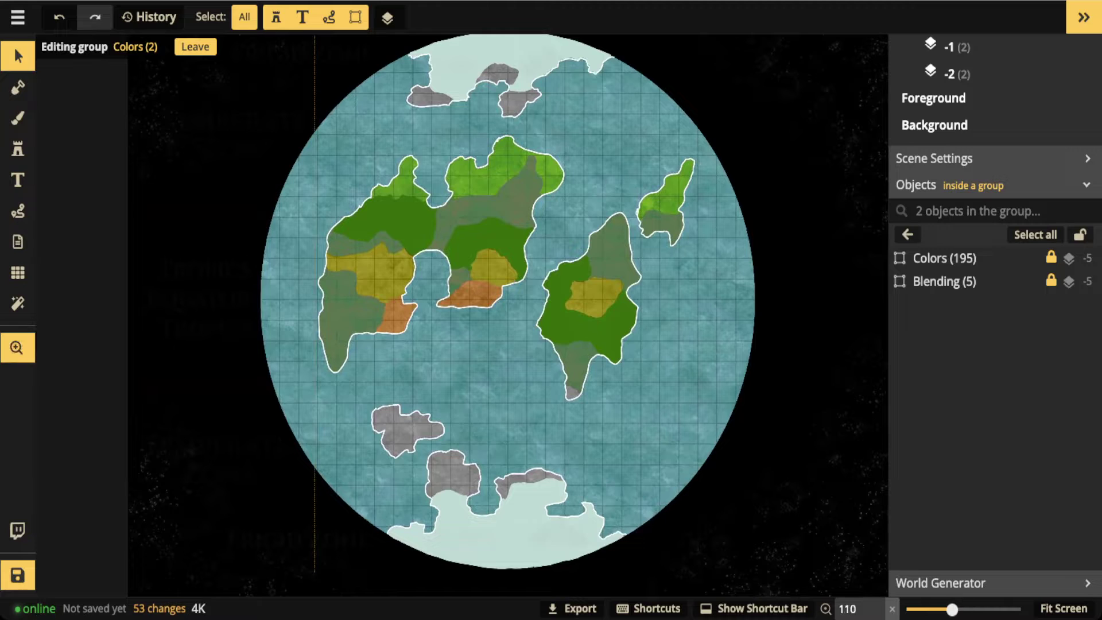
scroll(462, 315, "down", 1)
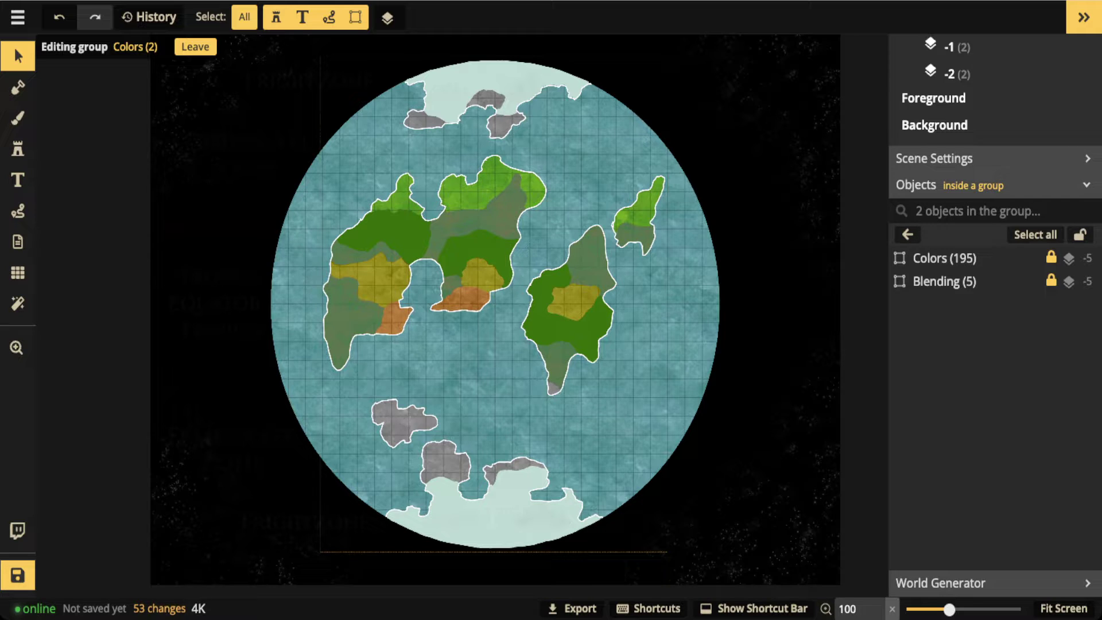
scroll(462, 315, "up", 4)
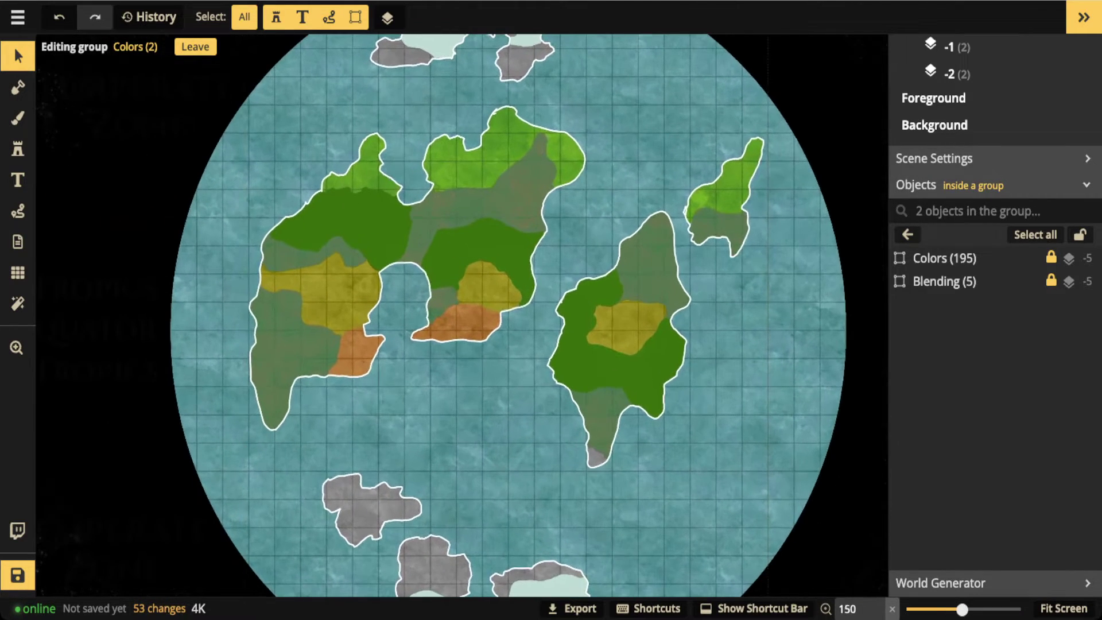
key("b")
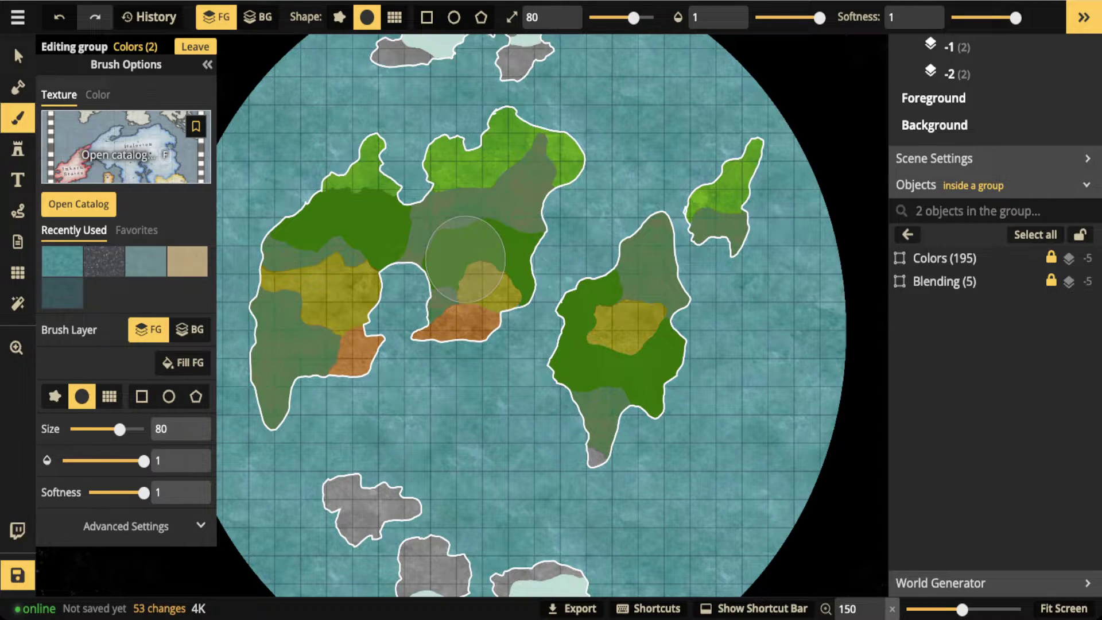
key("f")
scroll(637, 356, "down", 2)
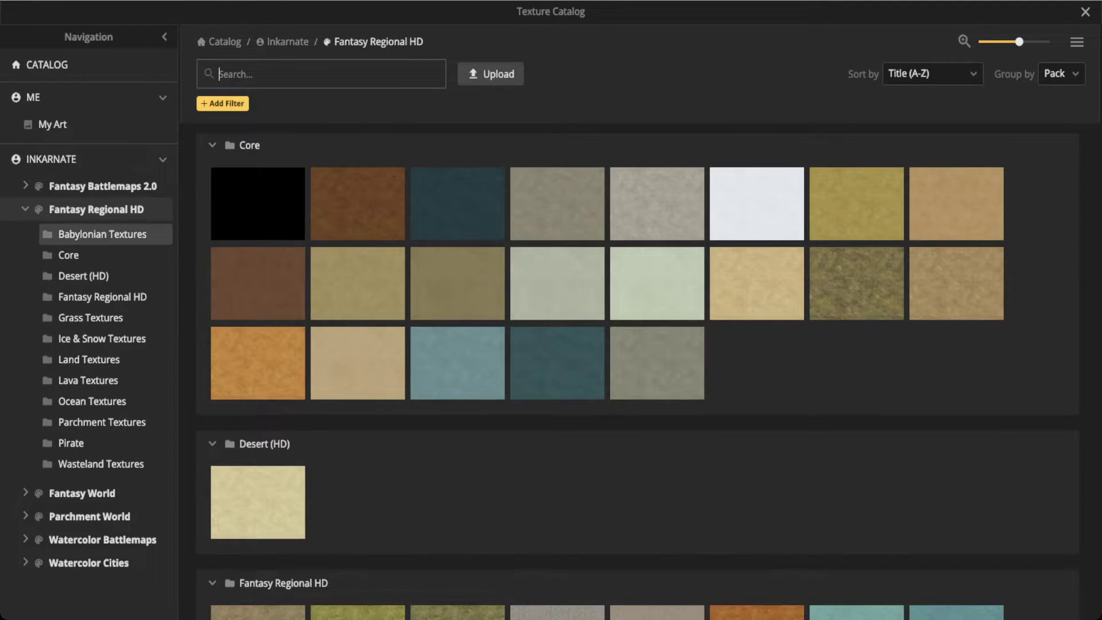
left_click(96, 209)
left_click(102, 186)
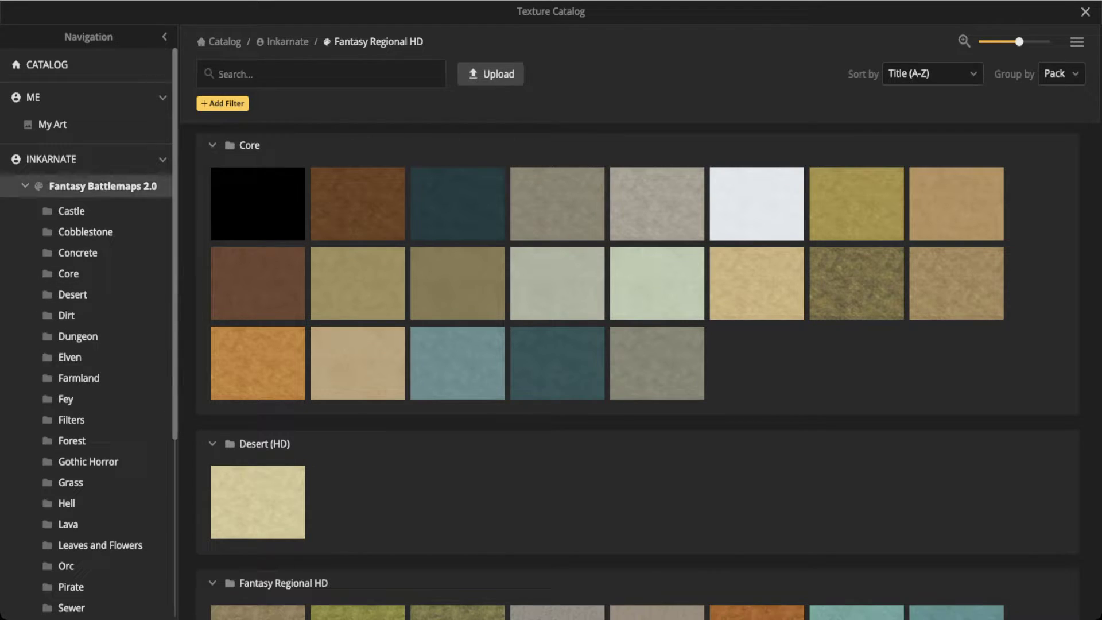
left_click(103, 186)
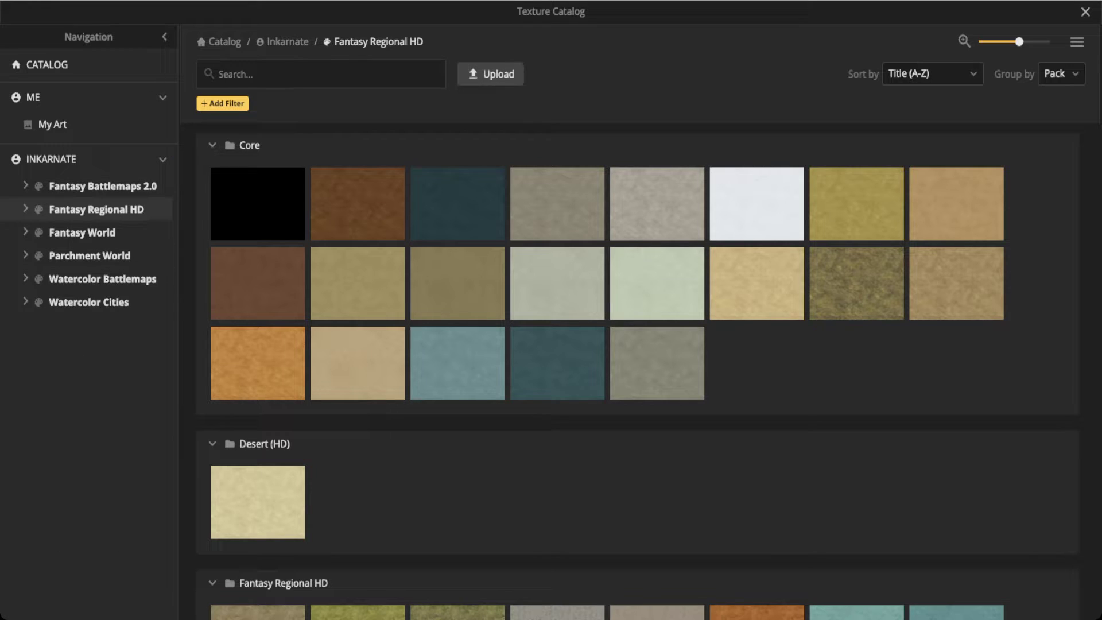
left_click(83, 233)
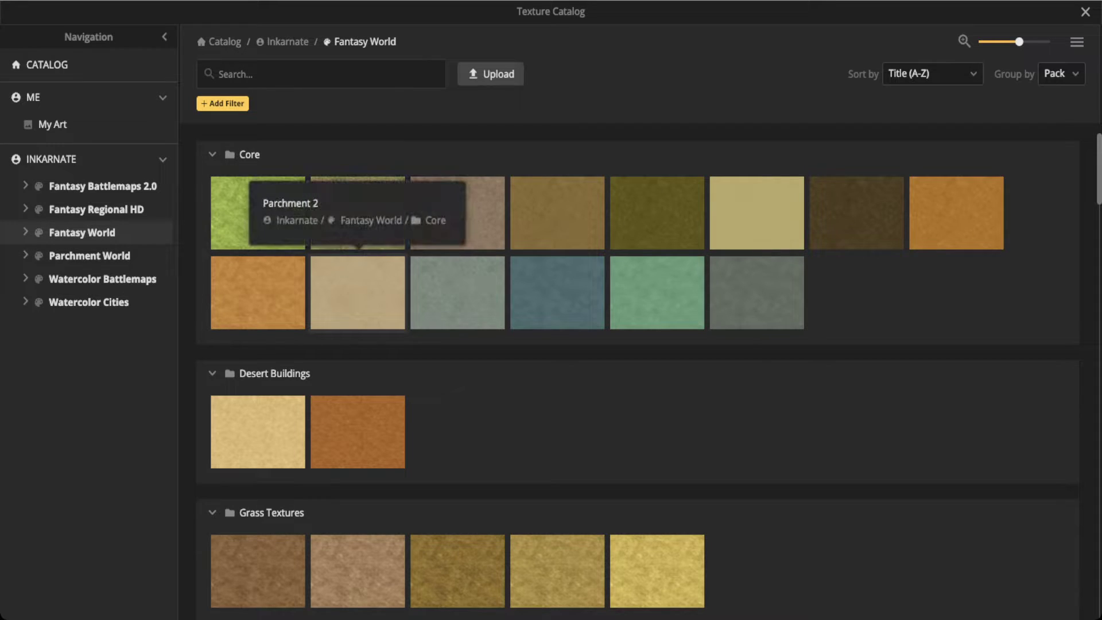
left_click(258, 212)
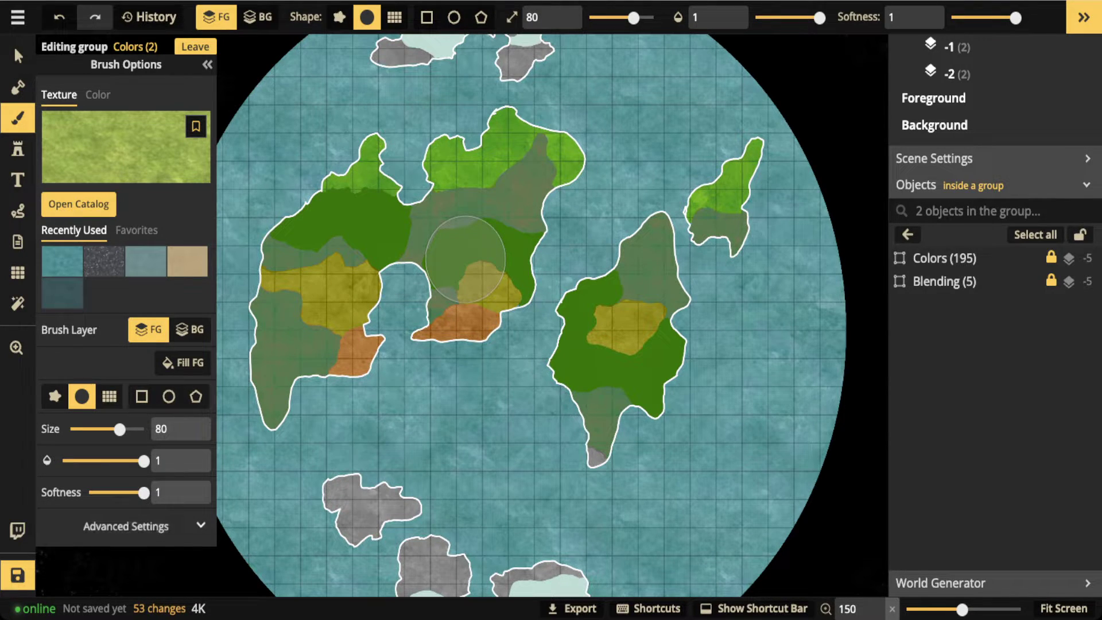
Step: Set the brightness filter of the green brush texture to 103
left_click(126, 526)
scroll(125, 322, "down", 3)
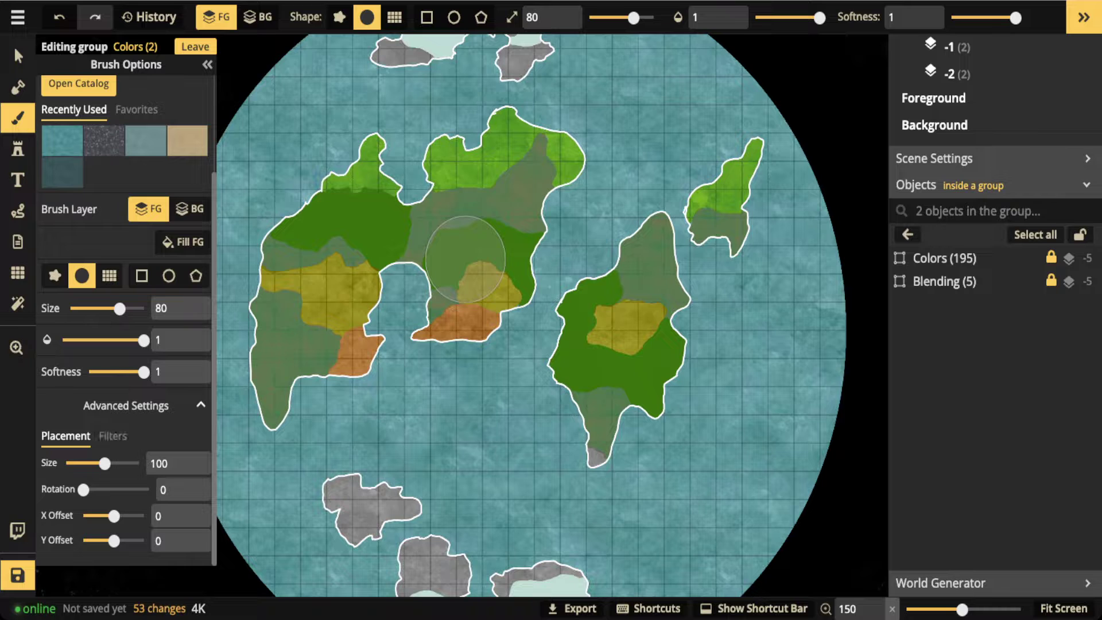
left_click(112, 436)
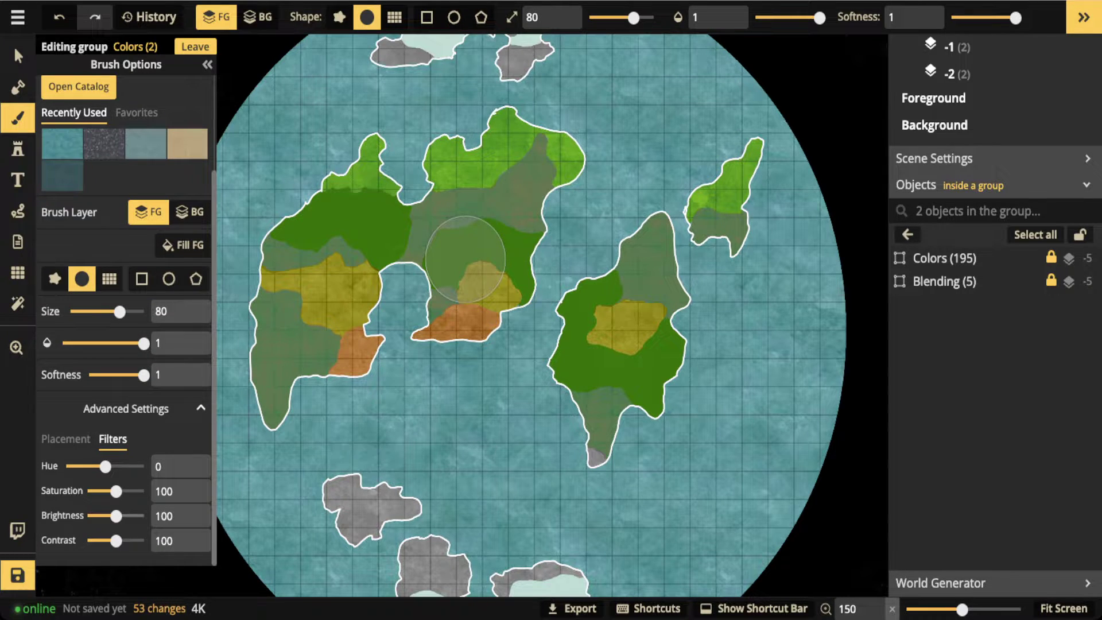
mouse_move(116, 516)
left_mouse_down()
mouse_move(89, 515)
mouse_move(136, 516)
left_mouse_up()
scroll(178, 516, "down", 7)
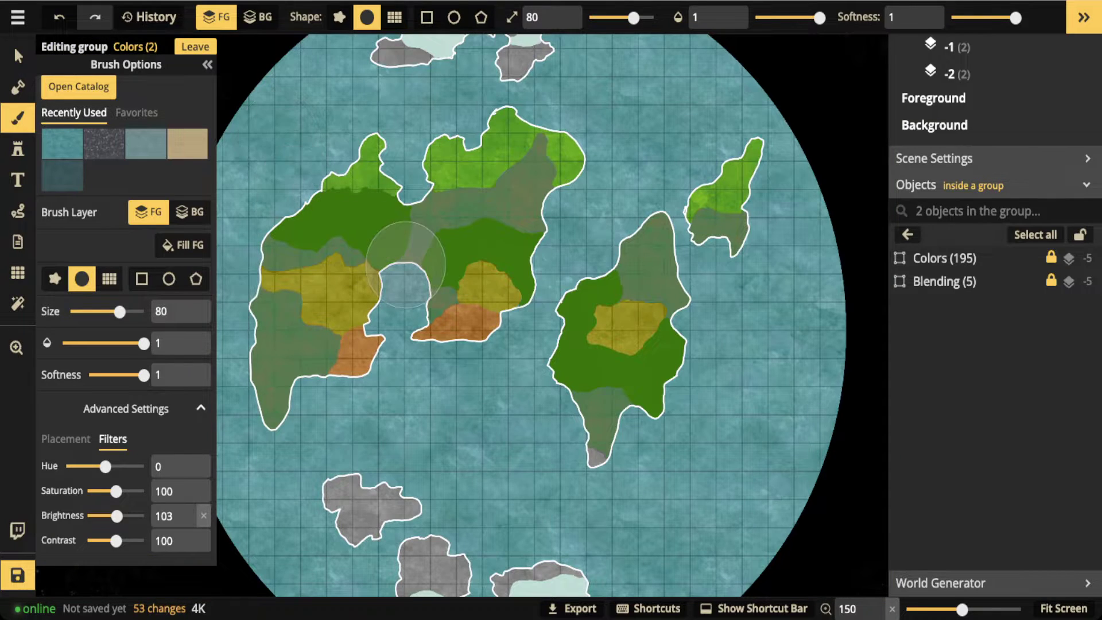
Step: Draw a short curved yellow free-draw path on the western continent's olive-yellow area, and delete it
scroll(394, 258, "down", 1)
left_click(17, 56)
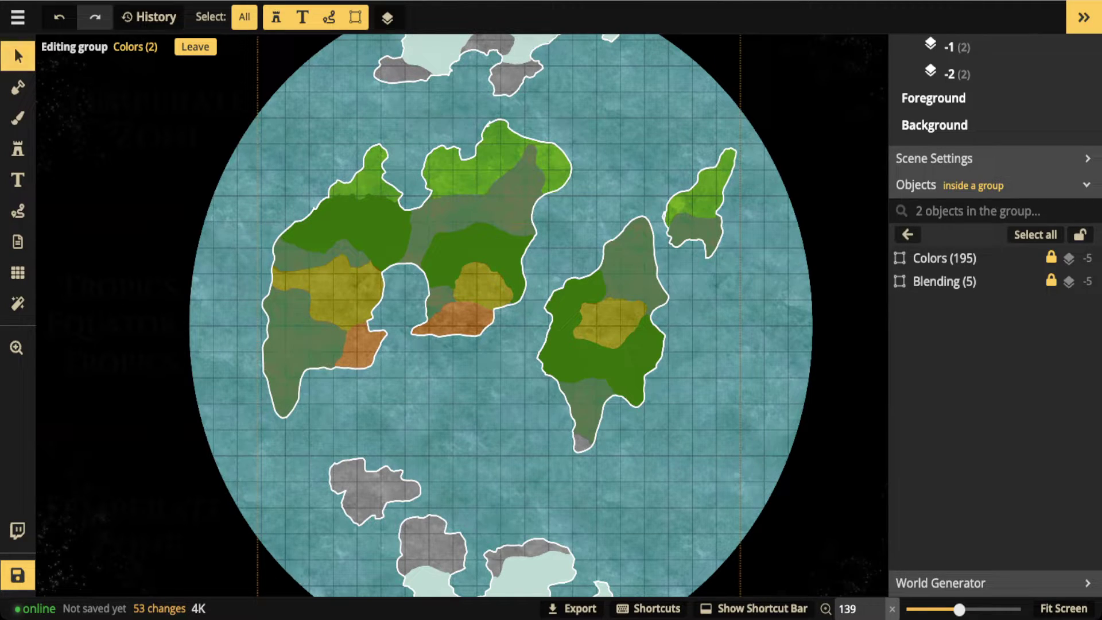
left_click(18, 211)
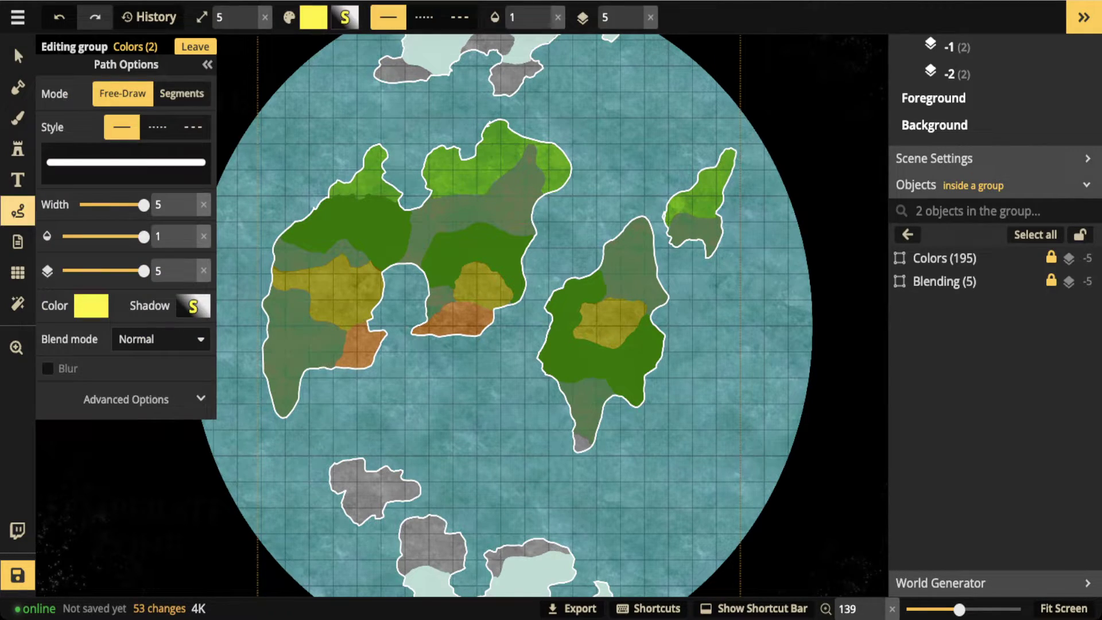
left_click_drag(324, 292, 336, 314)
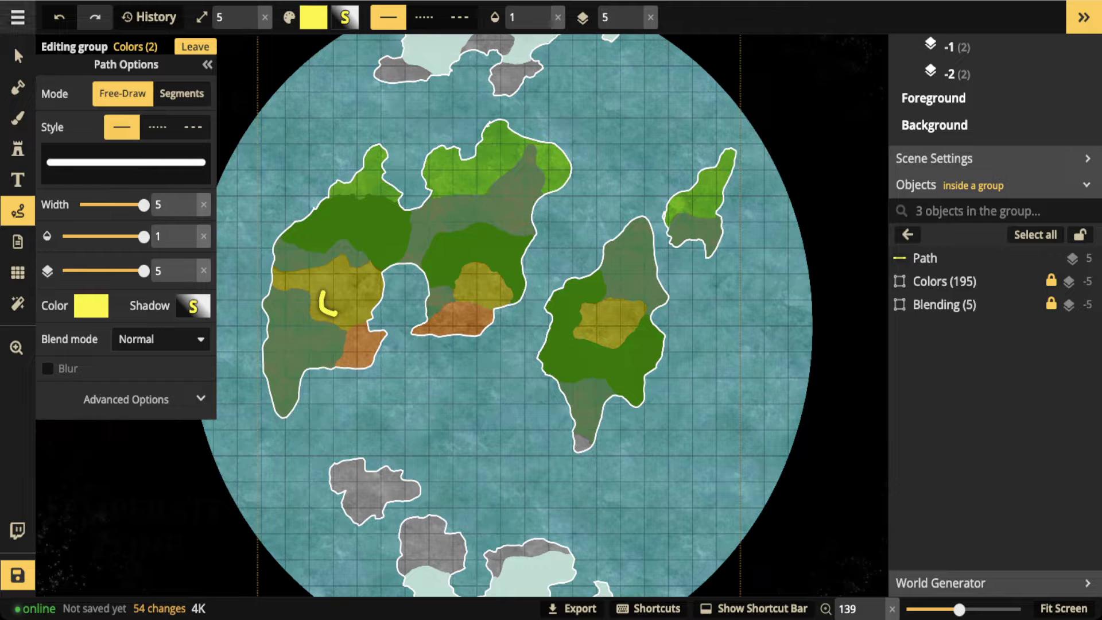
left_click(18, 55)
left_click(328, 305)
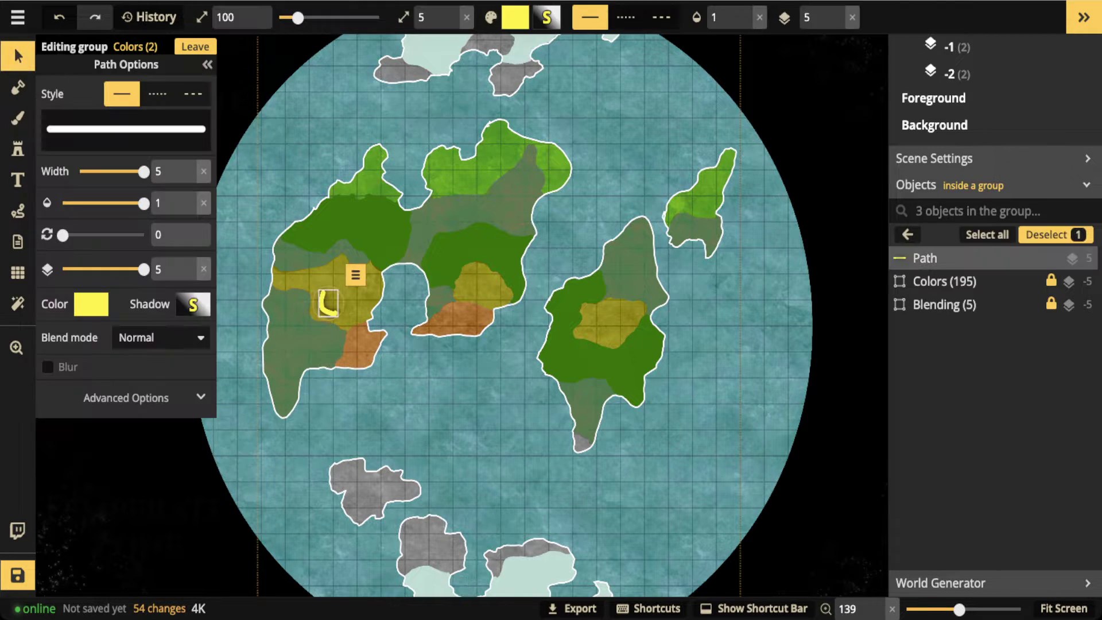
key("Delete")
Step: Finish editing the Colors group and return to the map's full object list
scroll(491, 278, "down", 3)
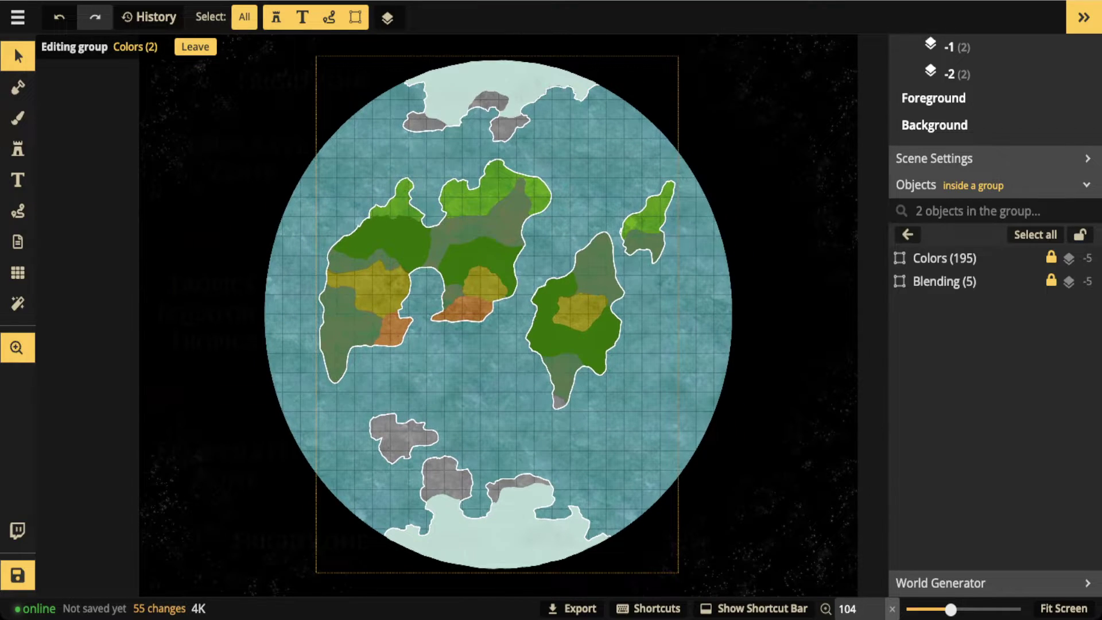
left_click_drag(491, 278, 483, 292)
key("Escape")
key("Escape")
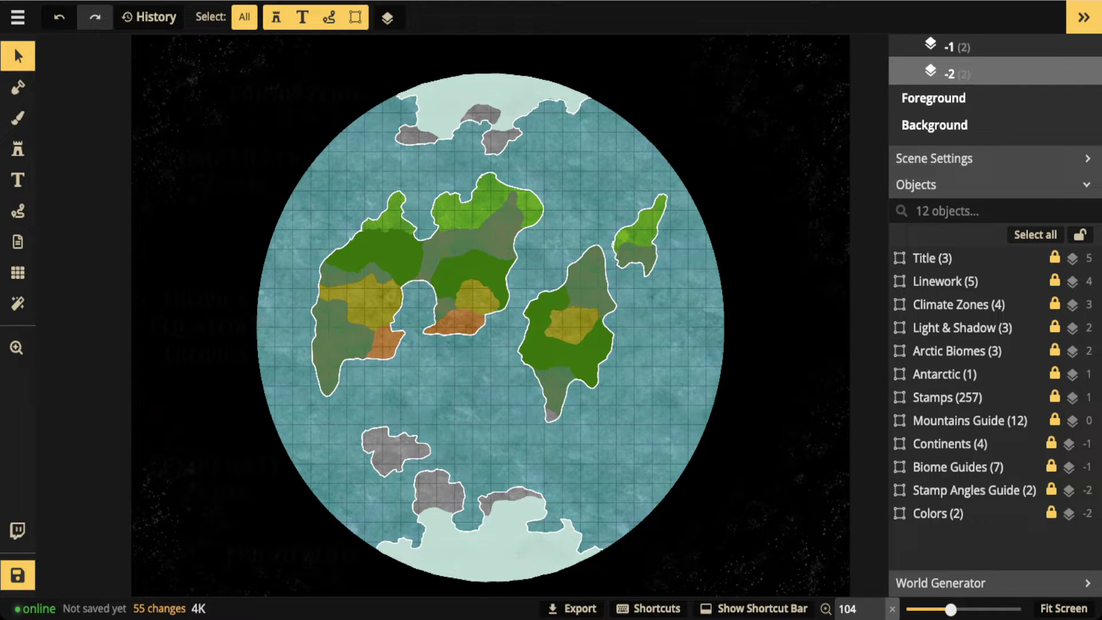
Step: Hide the map grid and reveal the Stamp Angles Guide group by setting its opacity to 1
left_click(18, 273)
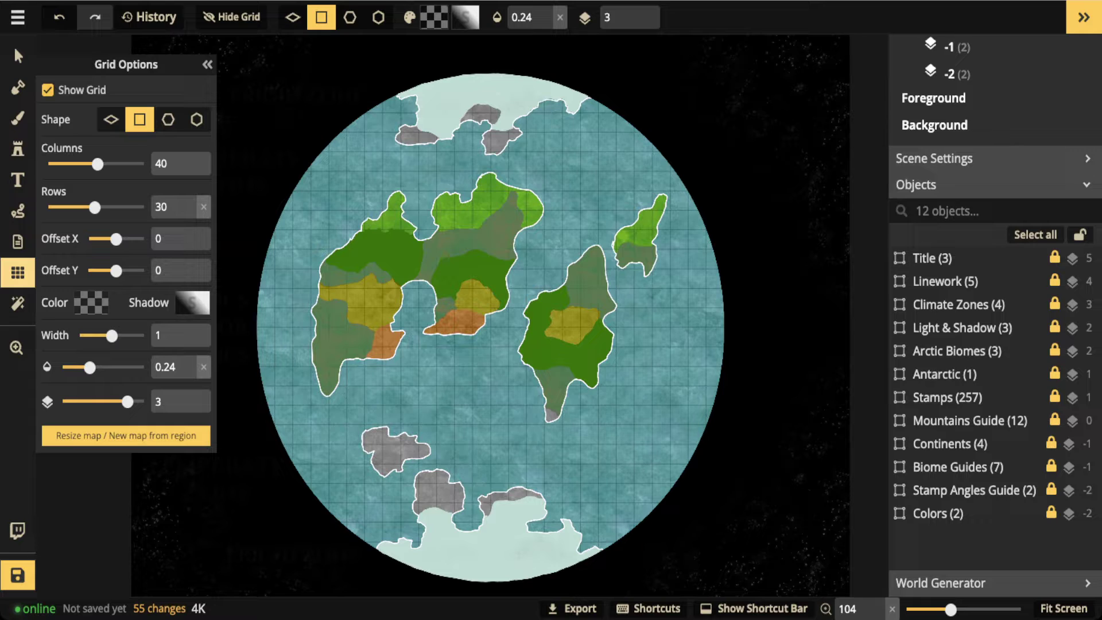
left_click(47, 89)
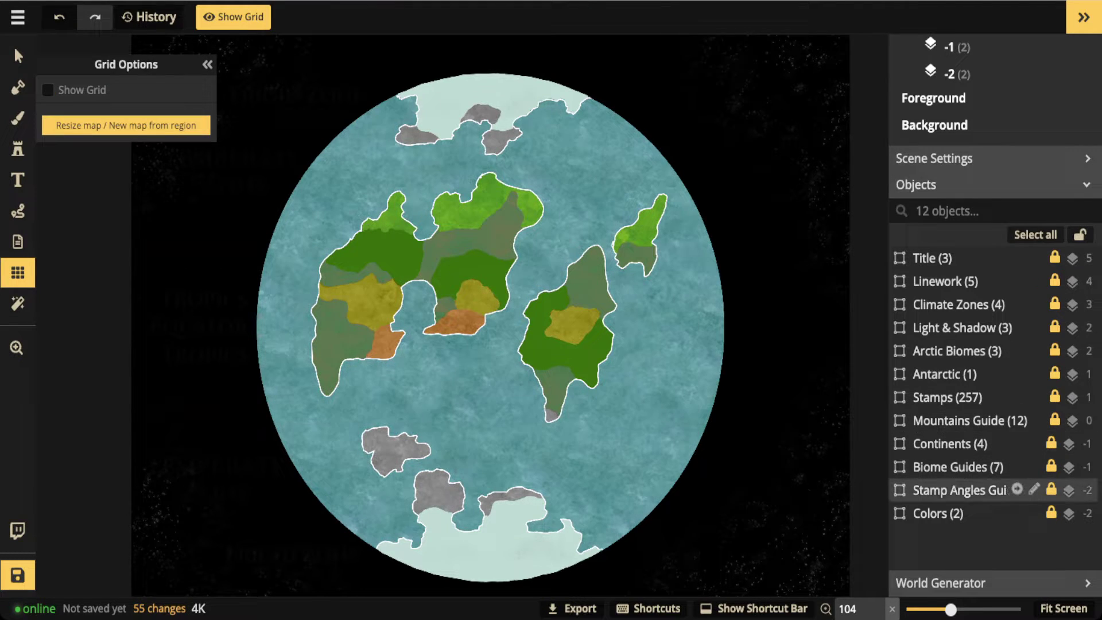
left_click(960, 490)
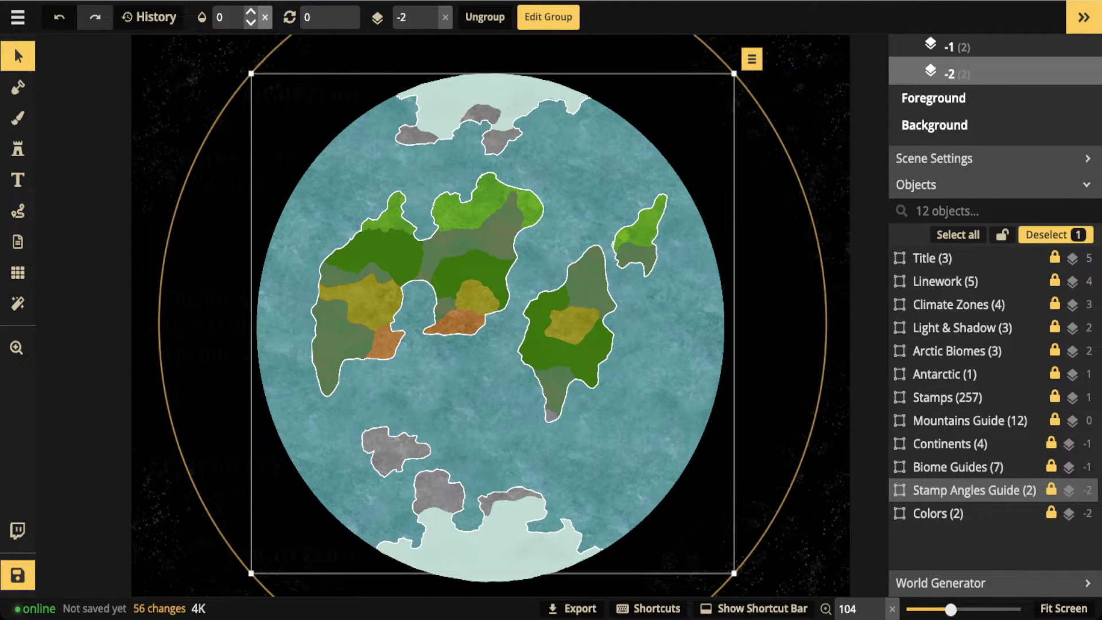
left_click(265, 17)
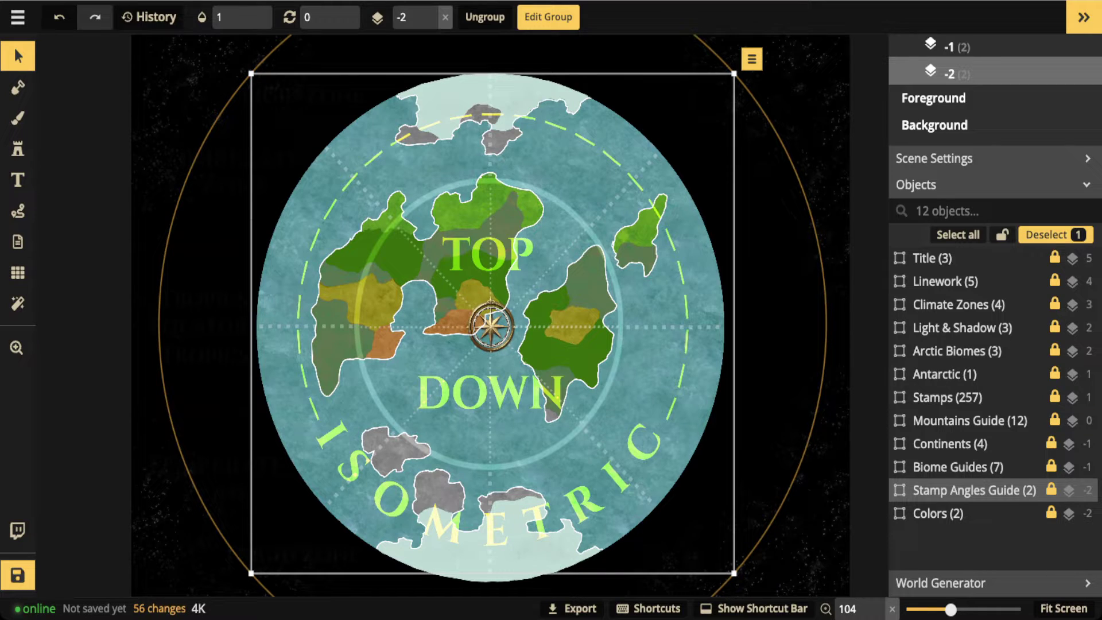
Step: Trace the inner circle of the stamp angles guide around the top-down zone with a yellow free-draw path of width 5
scroll(566, 280, "up", 3)
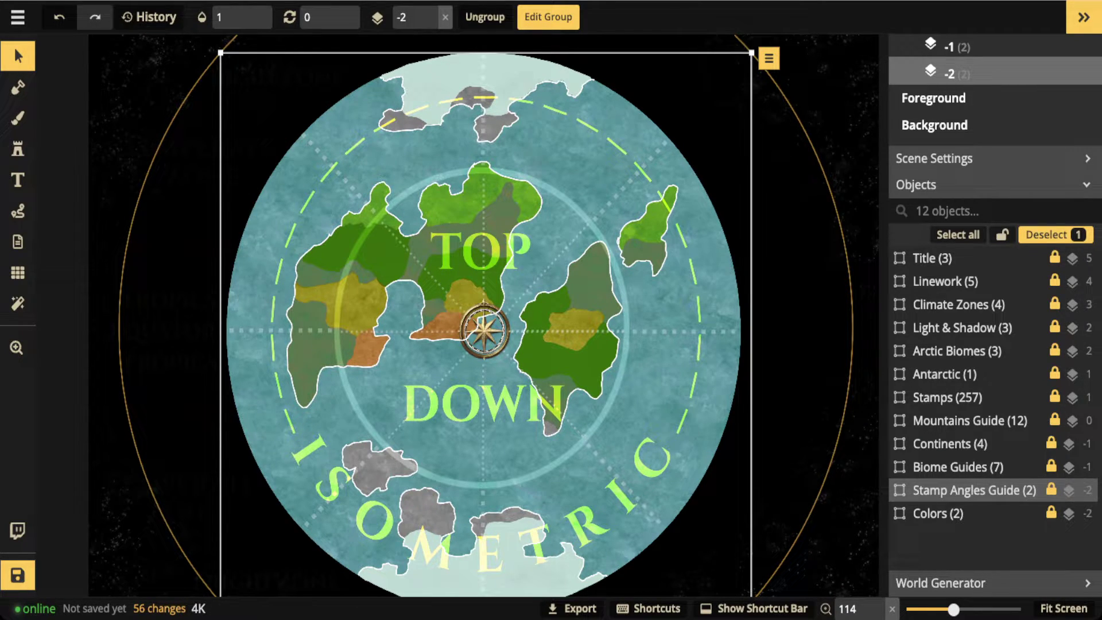
left_click(17, 211)
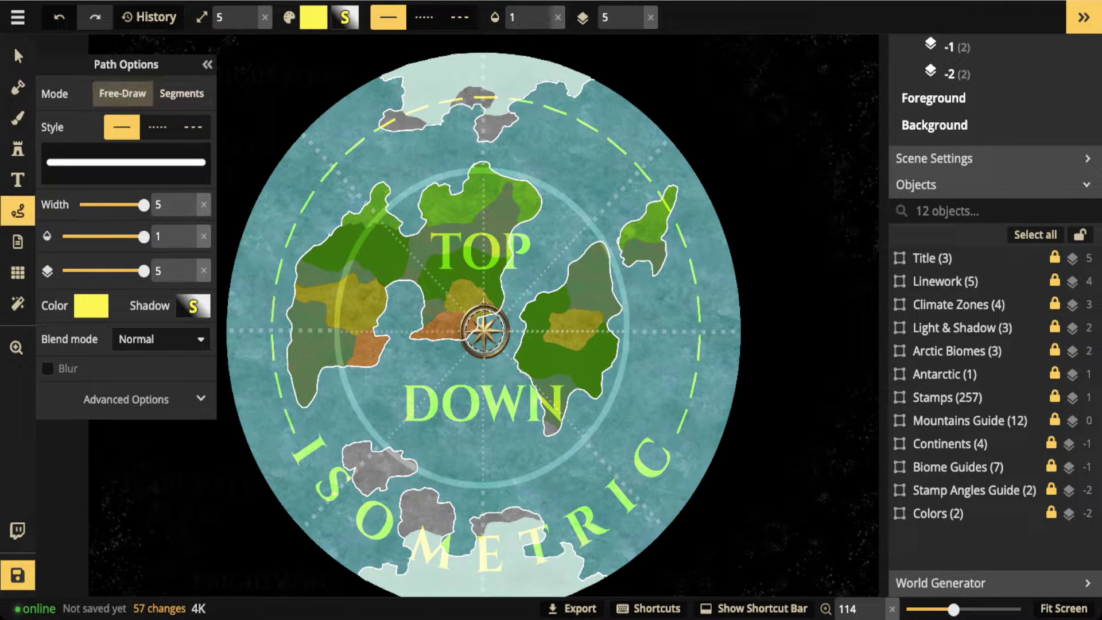
mouse_move(465, 171)
left_mouse_down()
mouse_move(351, 255)
mouse_move(348, 381)
mouse_move(384, 447)
mouse_move(483, 487)
mouse_move(527, 486)
mouse_move(610, 394)
mouse_move(624, 346)
mouse_move(606, 265)
mouse_move(547, 194)
mouse_move(449, 171)
left_mouse_up()
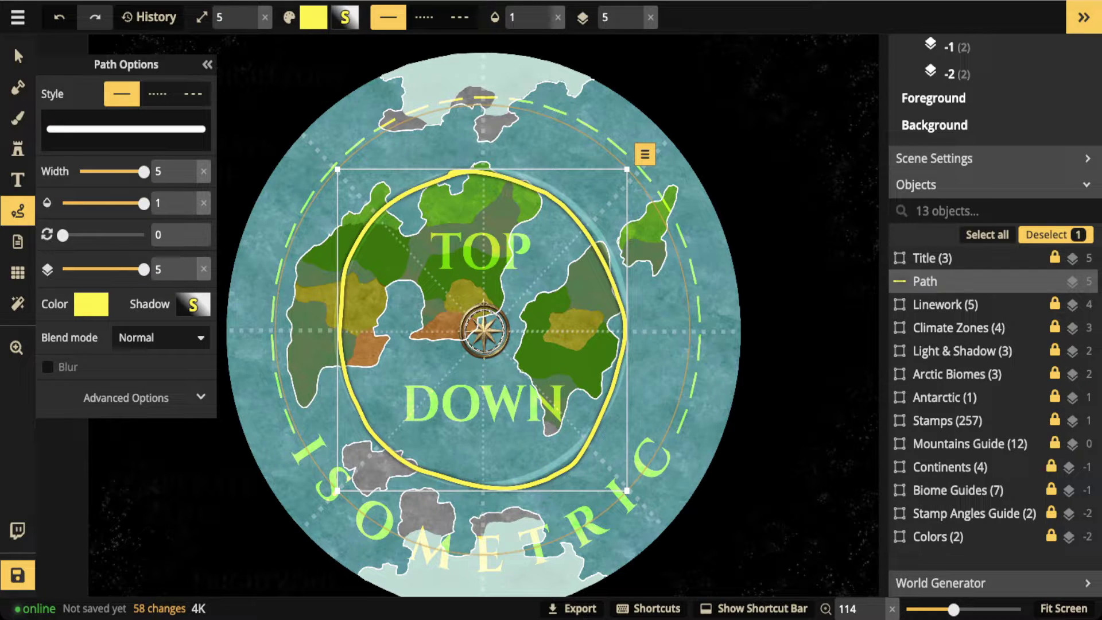
Step: Draw a yellow arrow pointing northeast across the inner circle's edge and trace the planet's eastern rim with a free-draw path
key("Escape")
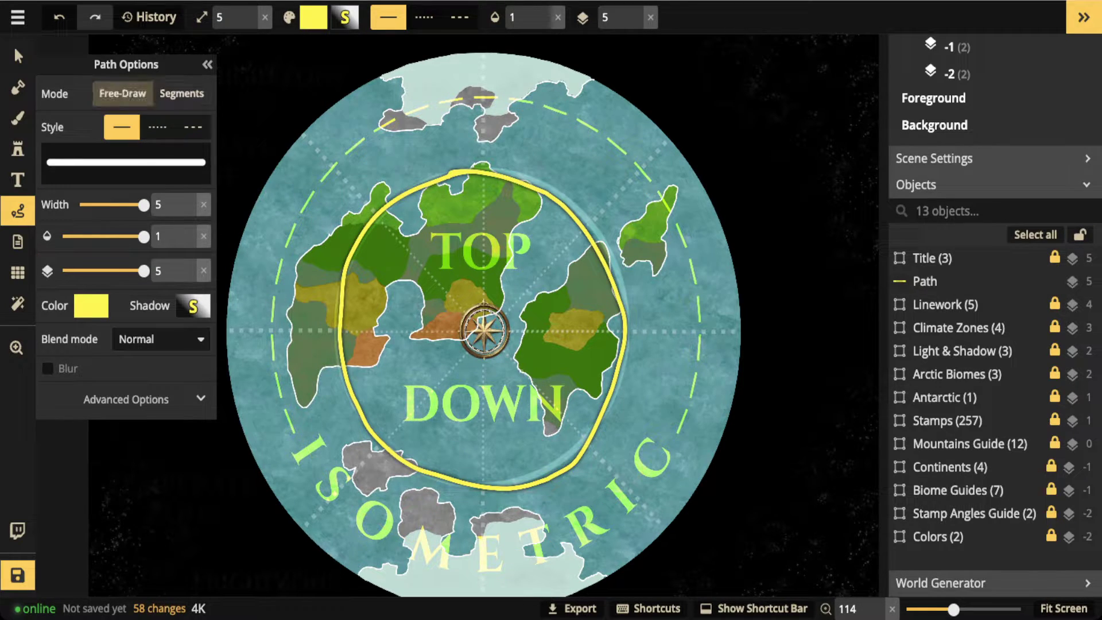
mouse_move(560, 234)
left_mouse_down()
mouse_move(589, 189)
mouse_move(583, 176)
mouse_move(597, 193)
left_mouse_up()
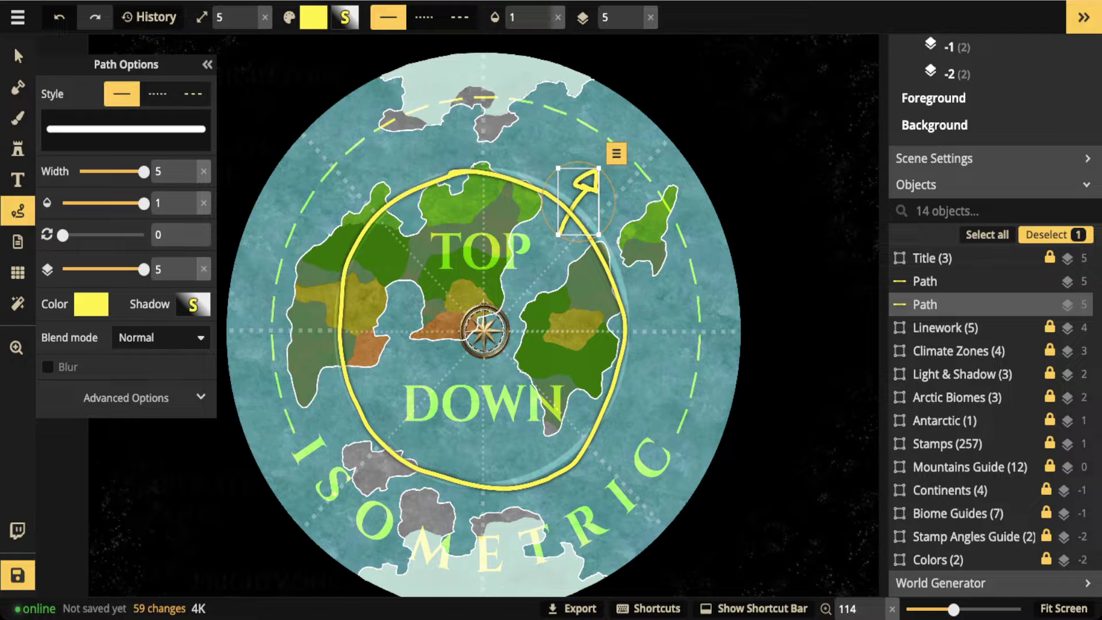
key("Escape")
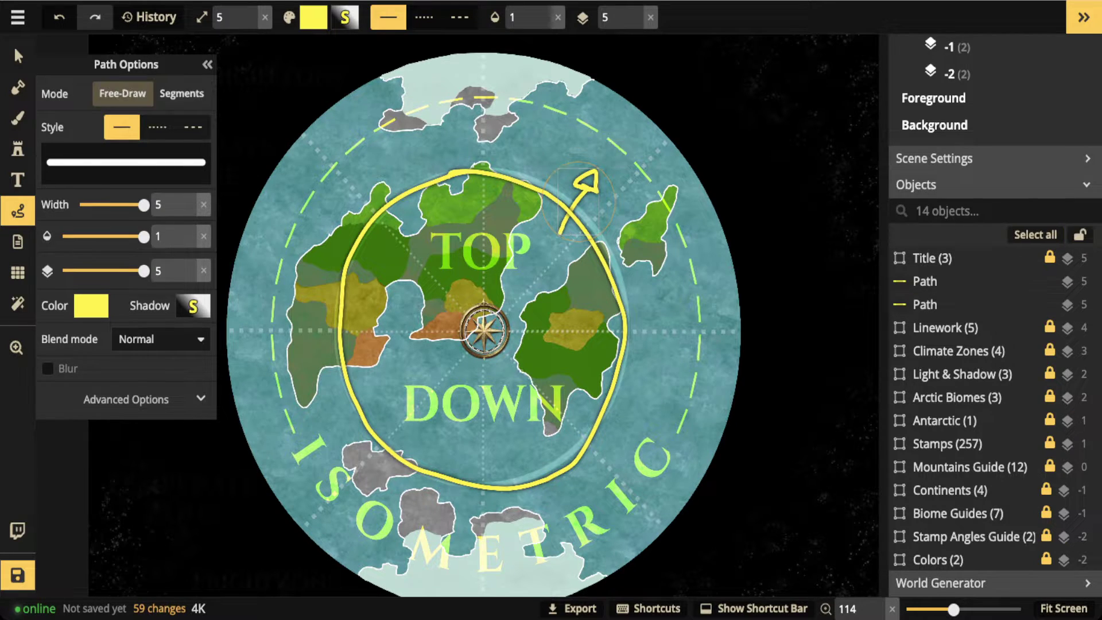
mouse_move(587, 69)
left_mouse_down()
mouse_move(681, 142)
mouse_move(713, 206)
mouse_move(738, 336)
mouse_move(729, 414)
left_mouse_up()
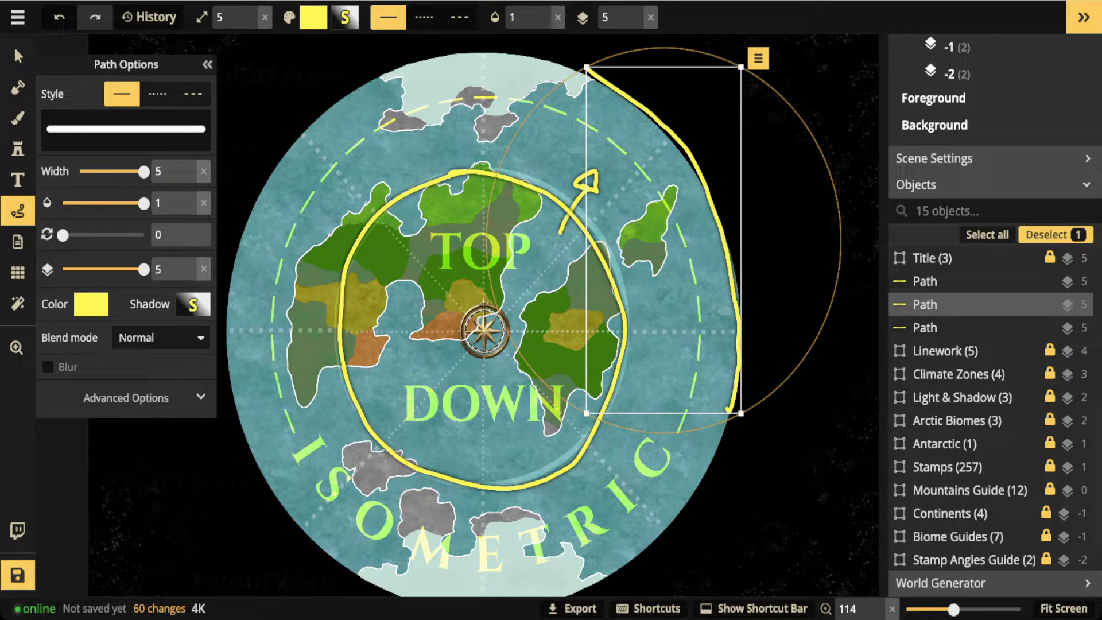
Step: Delete the three yellow annotation paths: the planet rim trace, the inner circle trace and the northeast arrow
key("Delete")
left_click(18, 56)
left_click(396, 196)
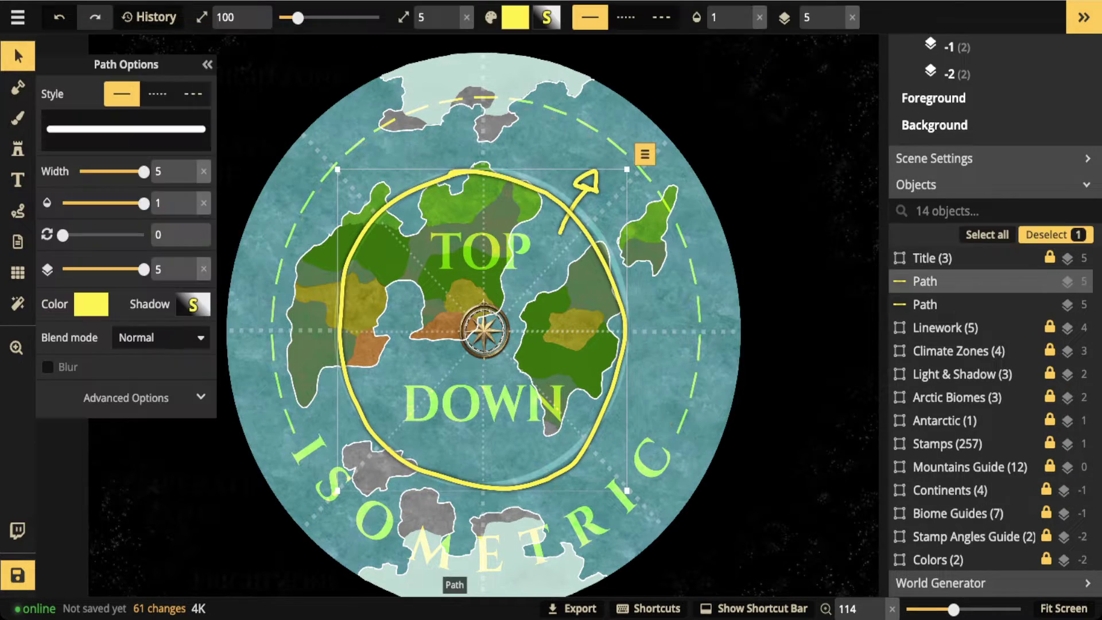
key("Delete")
left_click(578, 201)
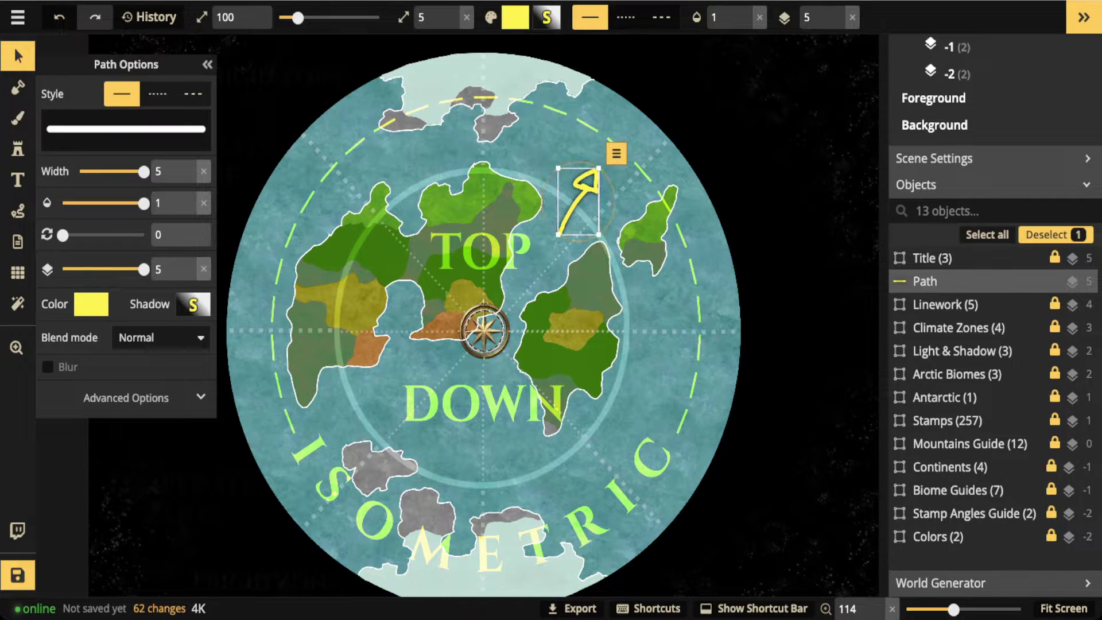
key("Delete")
Step: Draw a yellow arrow from the compass toward the northeast, a triangle at the northeast rim, and an arrow from there back to the compass
scroll(465, 310, "down", 2)
key("space")
mouse_move(465, 310)
left_mouse_down()
mouse_move(433, 300)
mouse_move(450, 294)
left_mouse_up()
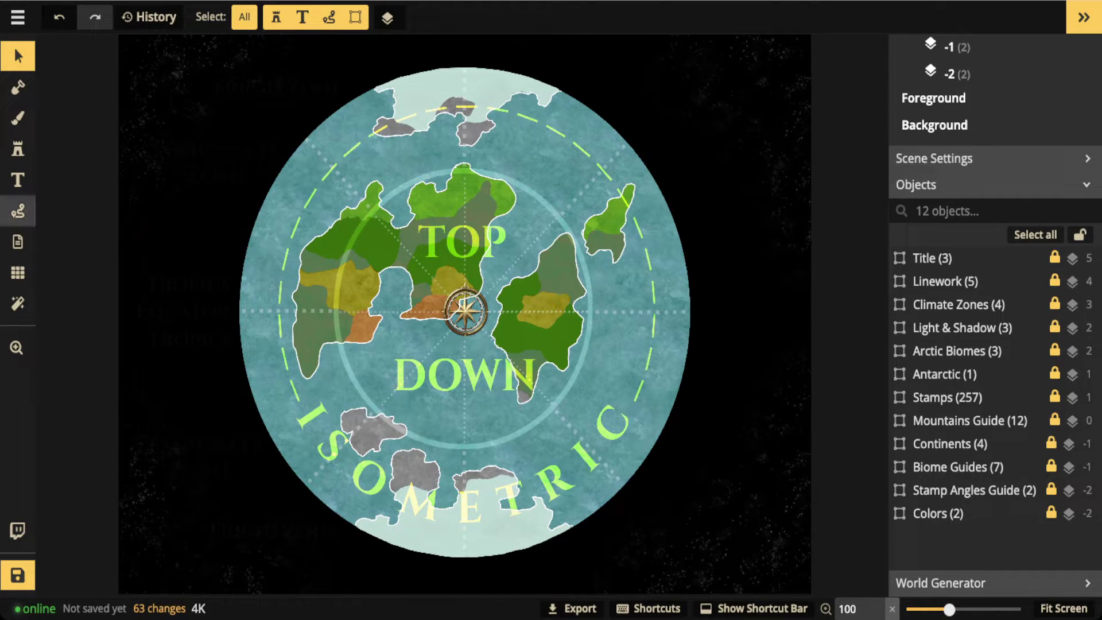
left_click(18, 210)
mouse_move(483, 296)
left_mouse_down()
mouse_move(556, 206)
mouse_move(571, 218)
mouse_move(562, 215)
left_mouse_up()
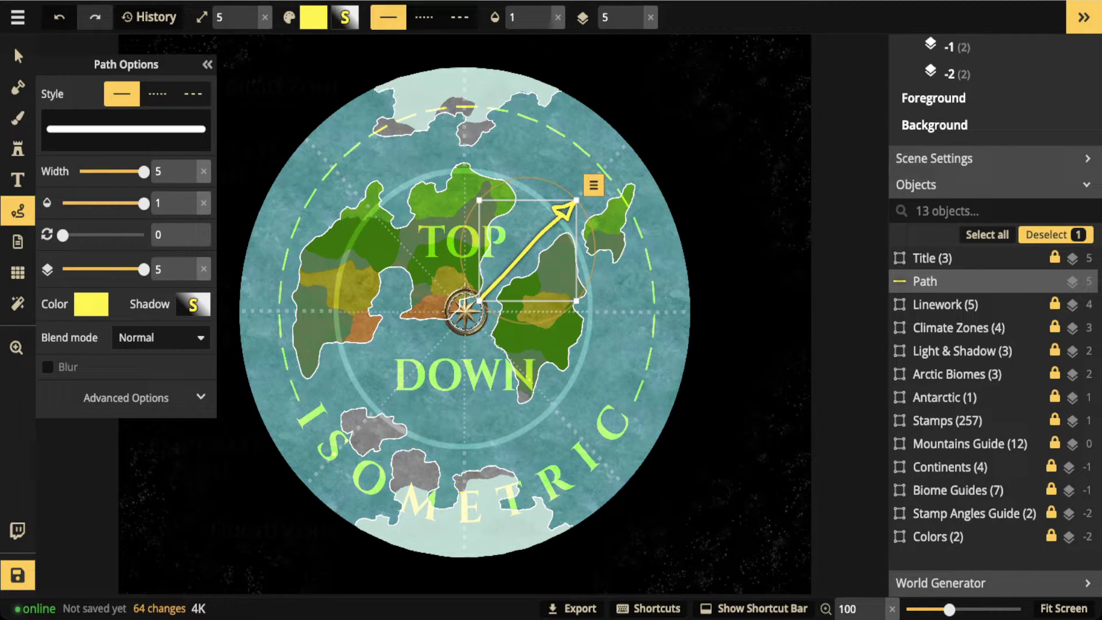
key("Escape")
mouse_move(612, 132)
left_mouse_down()
mouse_move(648, 125)
mouse_move(611, 135)
left_mouse_up()
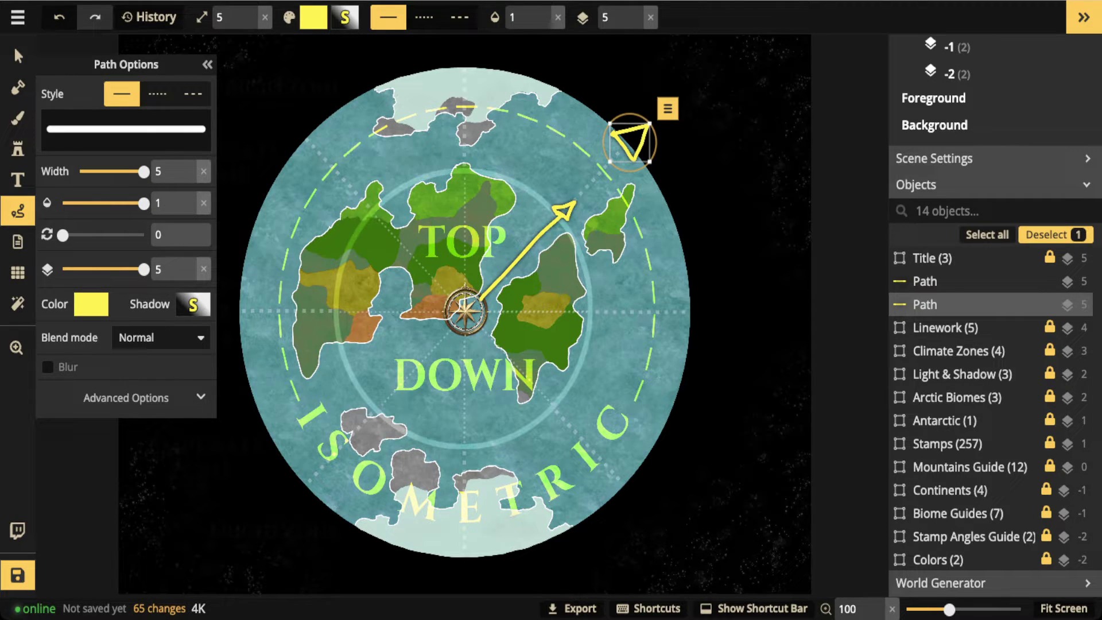
key("Escape")
mouse_move(616, 157)
left_mouse_down()
mouse_move(472, 305)
mouse_move(482, 303)
left_mouse_up()
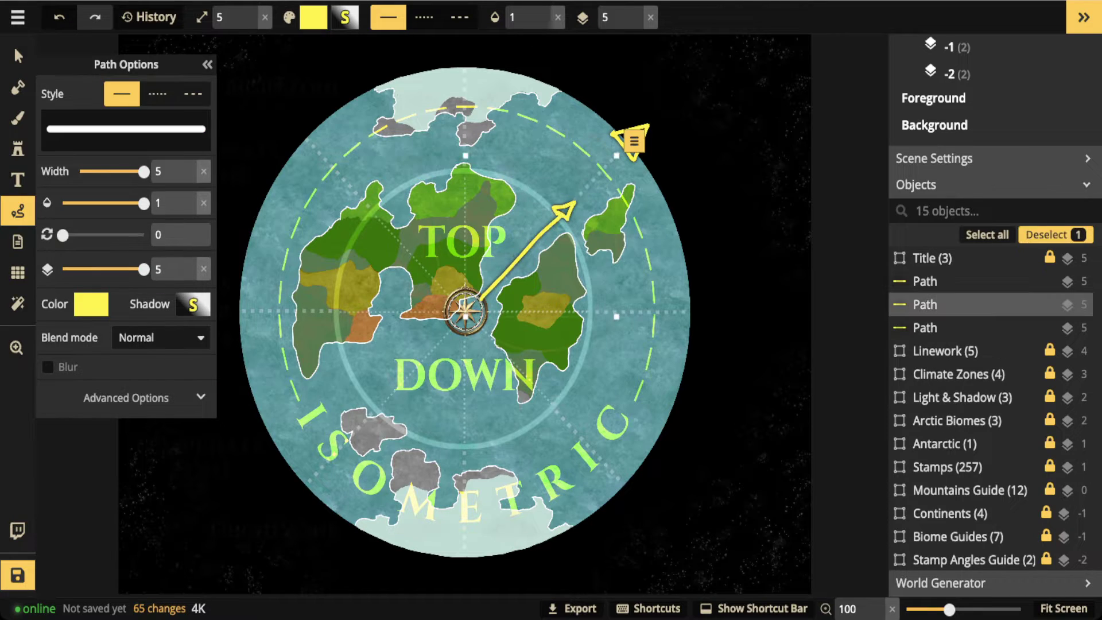
key("Escape")
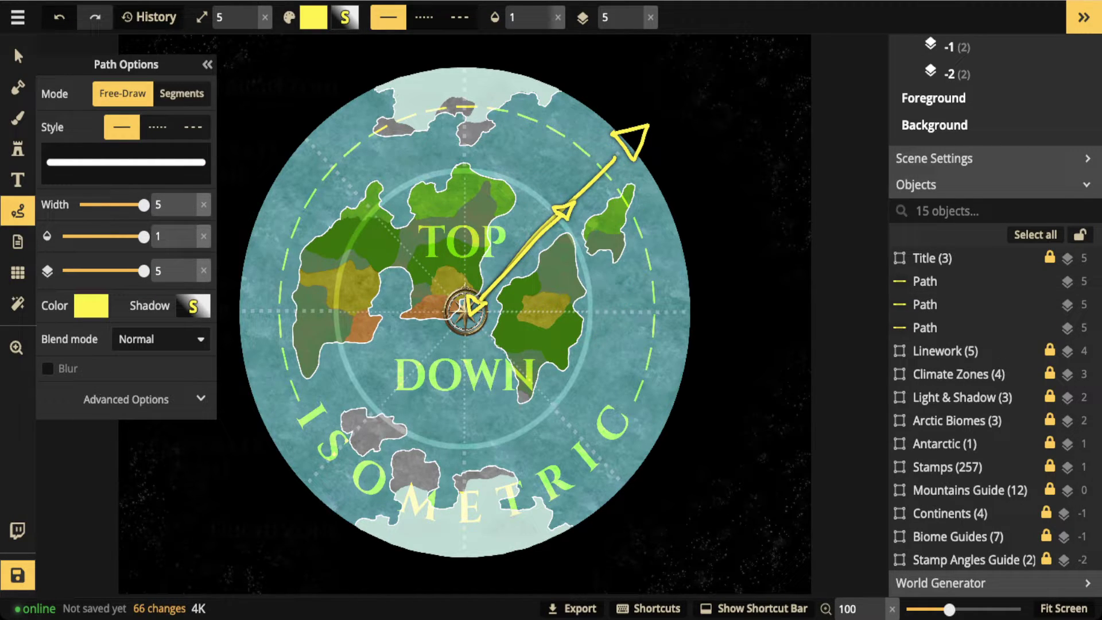
Step: Mark small yellow stamp shapes at the planet's north and southeast rims, and draw an arrow from the south pointing at the compass
mouse_move(444, 73)
left_mouse_down()
mouse_move(448, 49)
mouse_move(457, 73)
left_mouse_up()
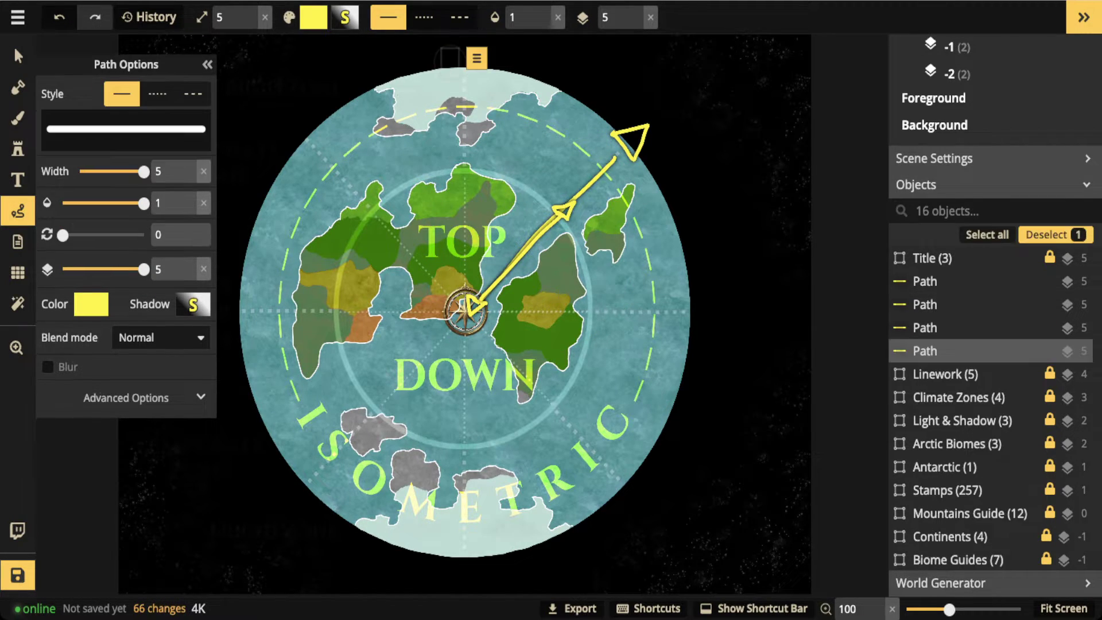
key("Escape")
mouse_move(509, 542)
left_mouse_down()
mouse_move(567, 522)
mouse_move(552, 532)
left_mouse_up()
key("Escape")
key("Escape")
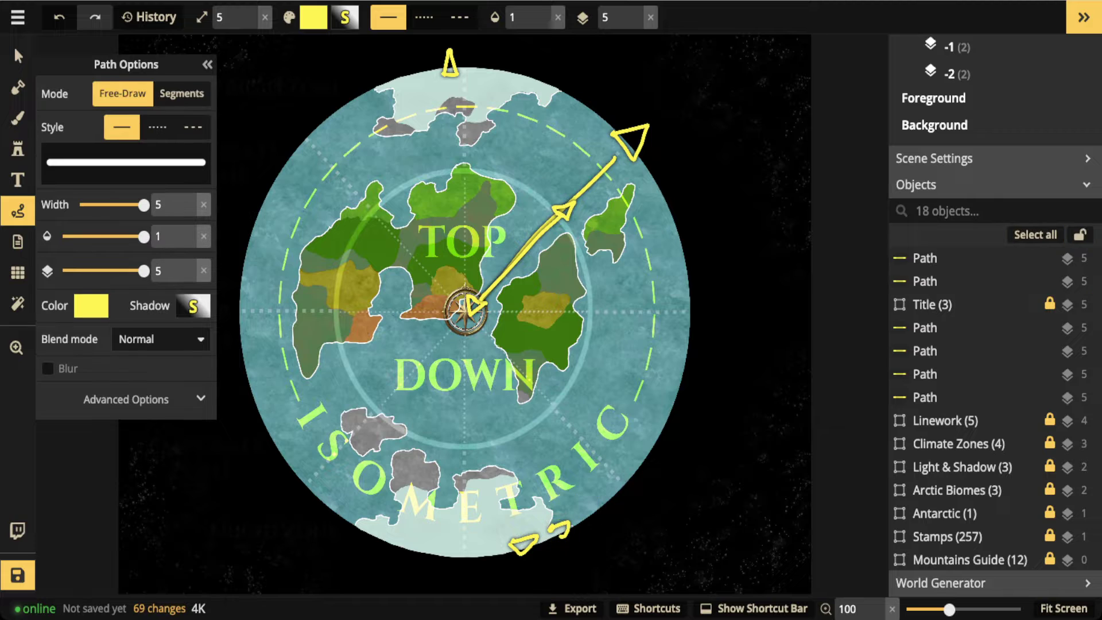
left_click_drag(516, 428, 470, 336)
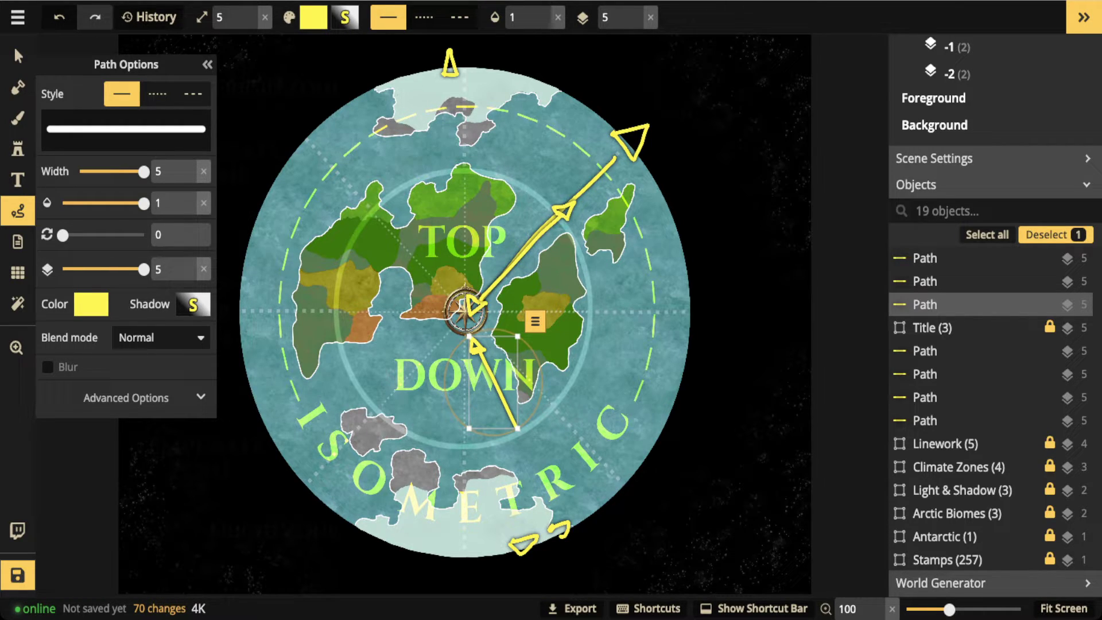
Step: Delete the yellow triangle at the north rim and both arrows between the compass and the northeast
left_click(18, 56)
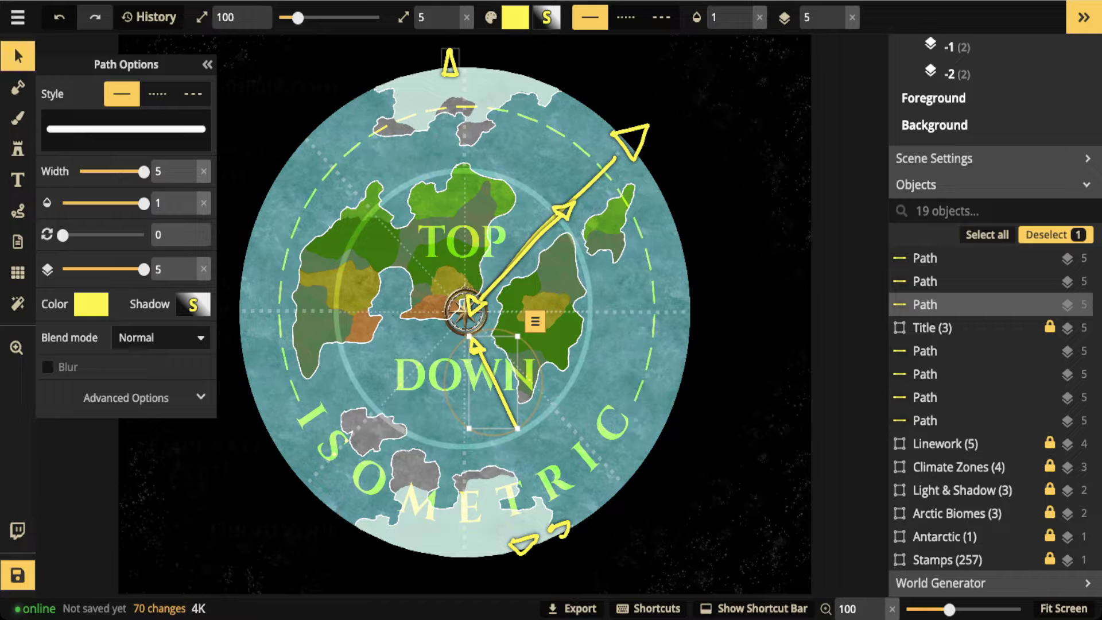
left_click(450, 62)
key("Delete")
left_click(925, 374)
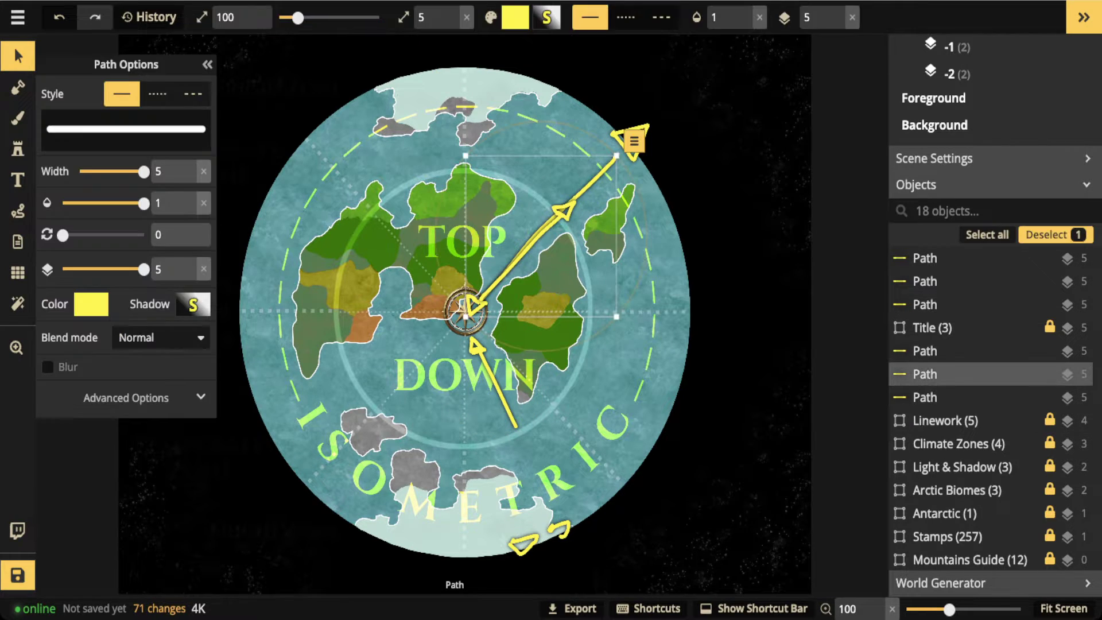
key("Delete")
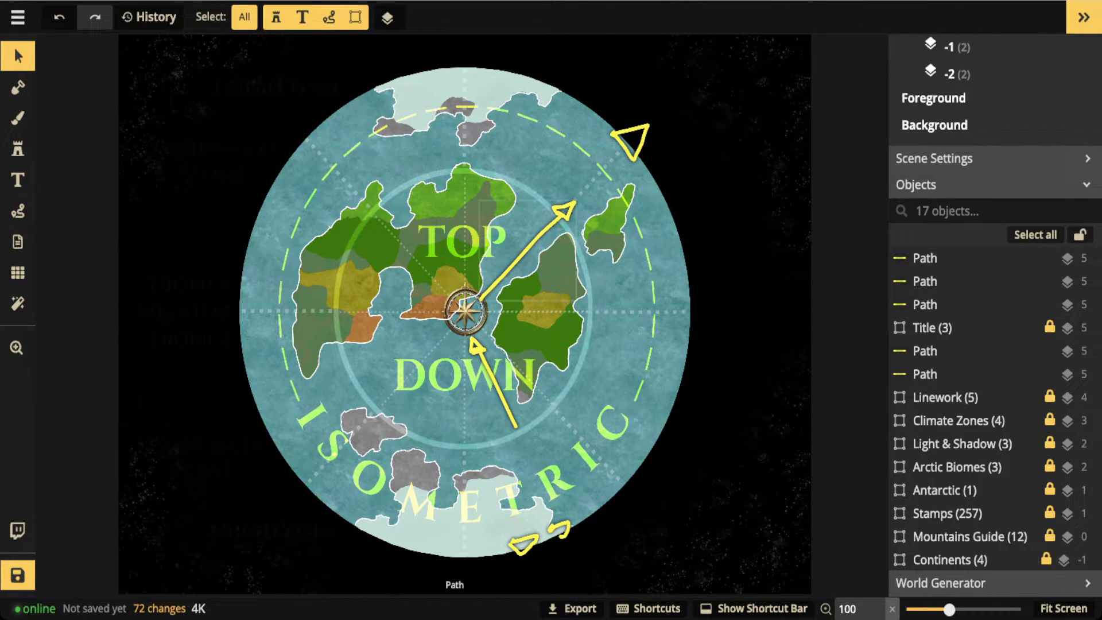
left_click(528, 251)
key("Delete")
Step: Delete the remaining yellow annotations: the northeast rim triangle, the arrow below the compass and the two marks on the southern rim
left_click(630, 140)
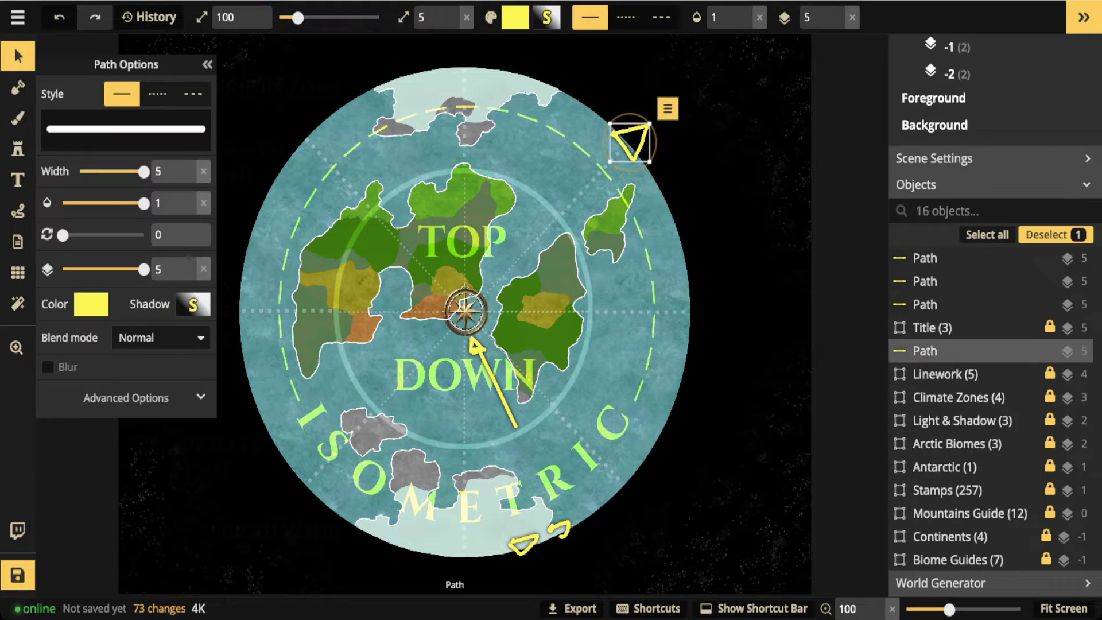
key("Delete")
left_click(497, 386)
key("Delete")
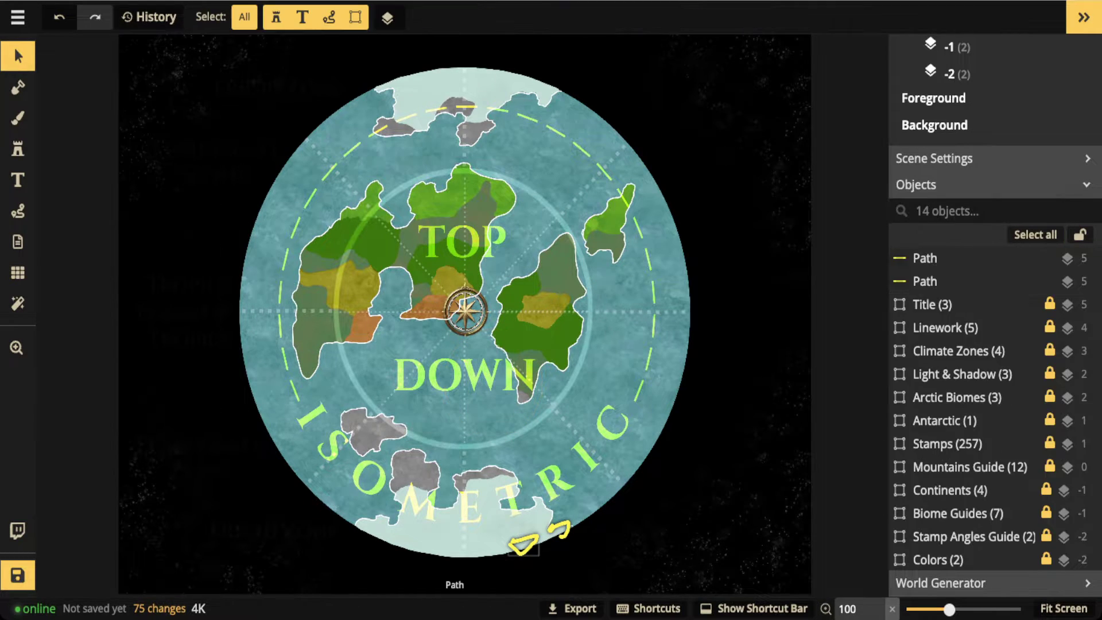
left_click(523, 545)
key("Delete")
left_click(560, 530)
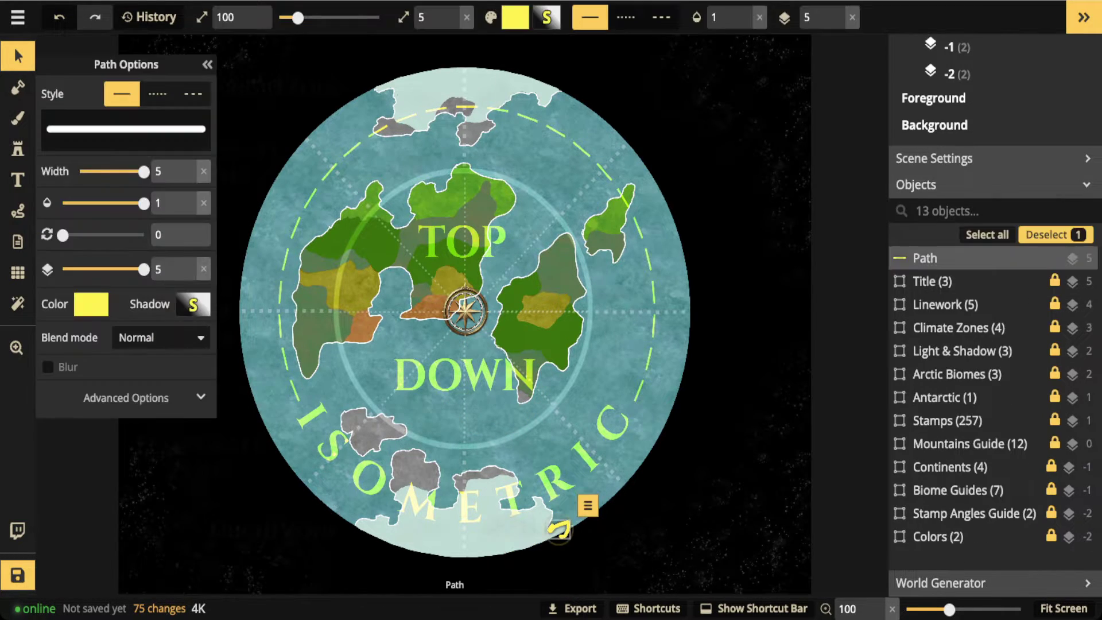
key("Delete")
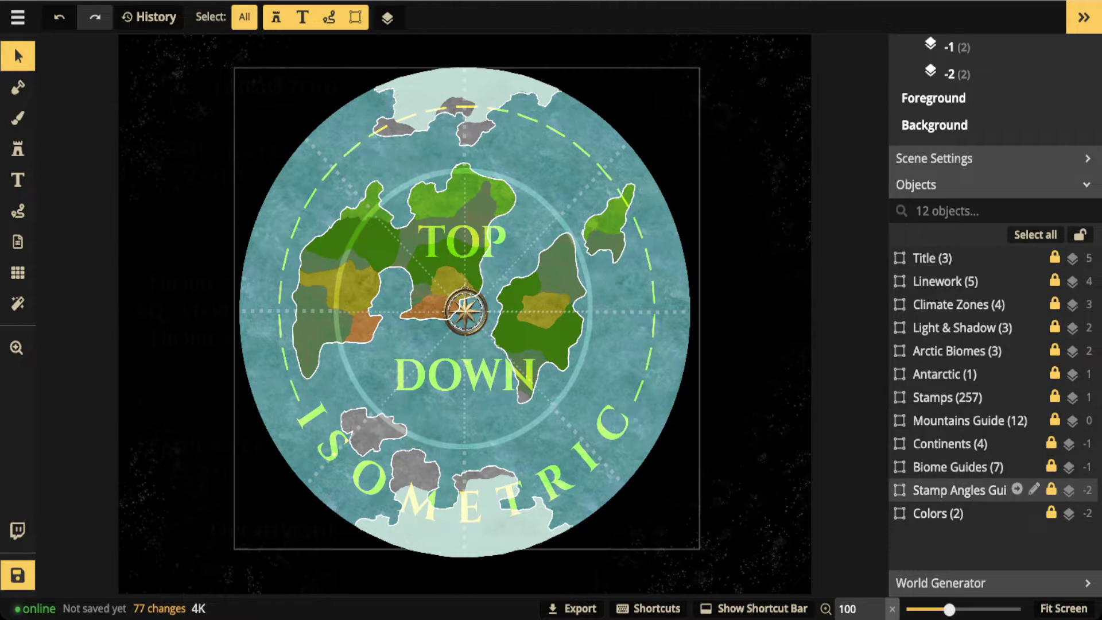
Step: Fade the Stamp Angles Guide group to opacity 0.28 and reveal the Stamps group by setting its opacity to 1
left_click(960, 490)
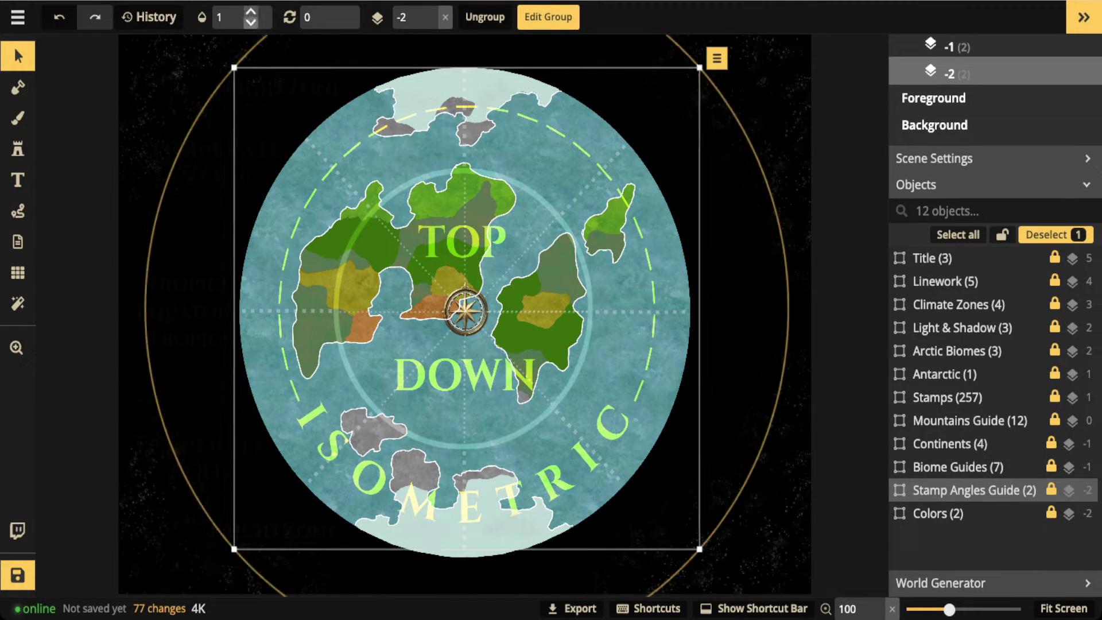
left_click(227, 17)
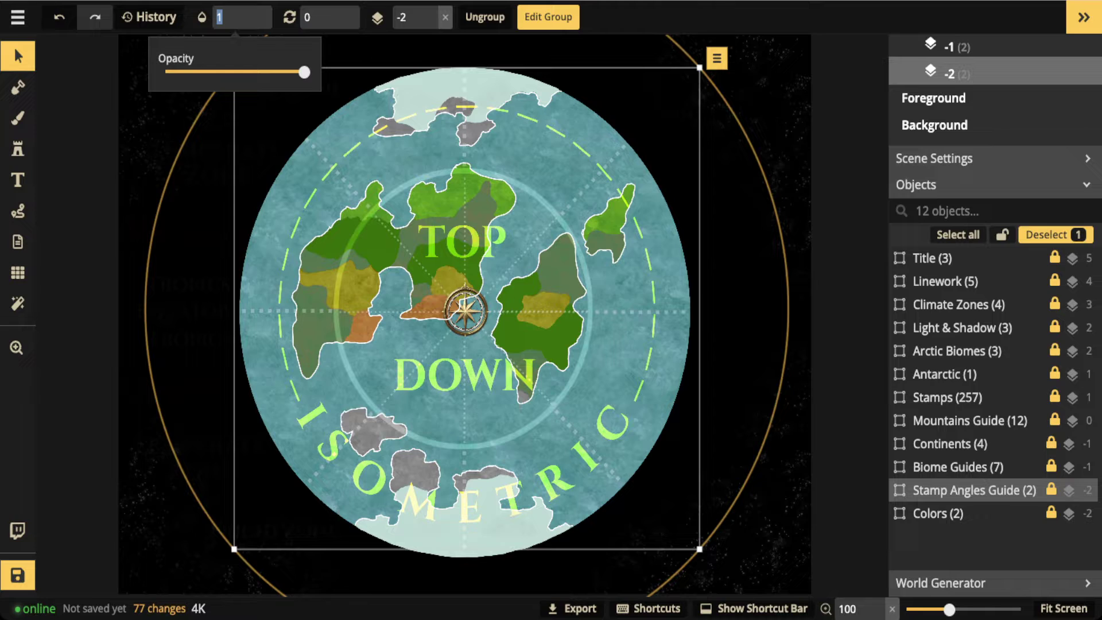
type("0.43")
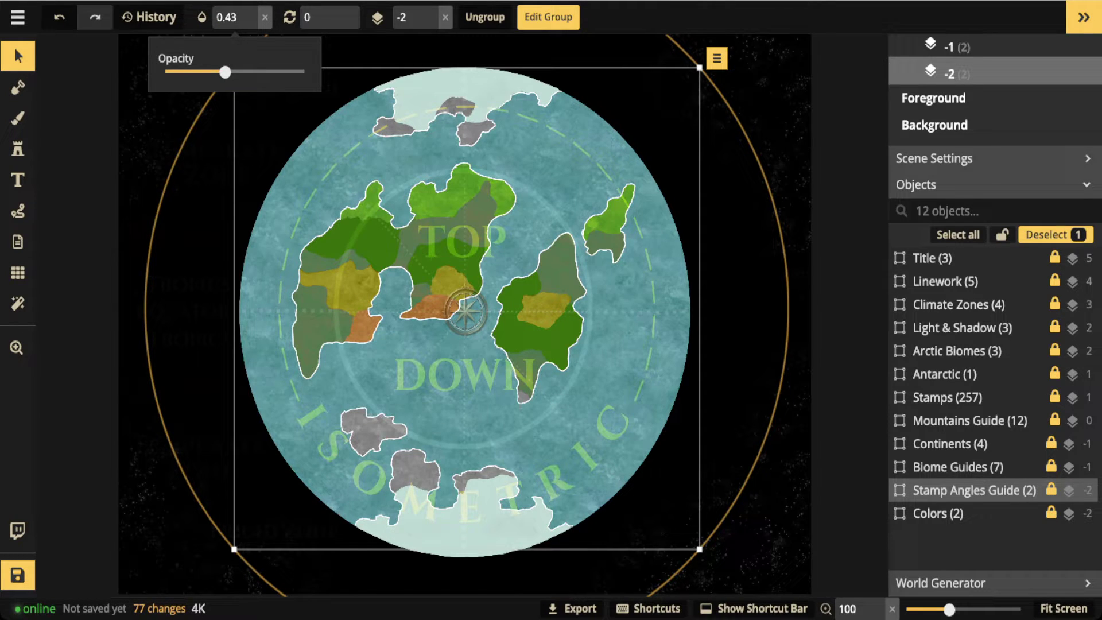
left_click_drag(225, 72, 204, 72)
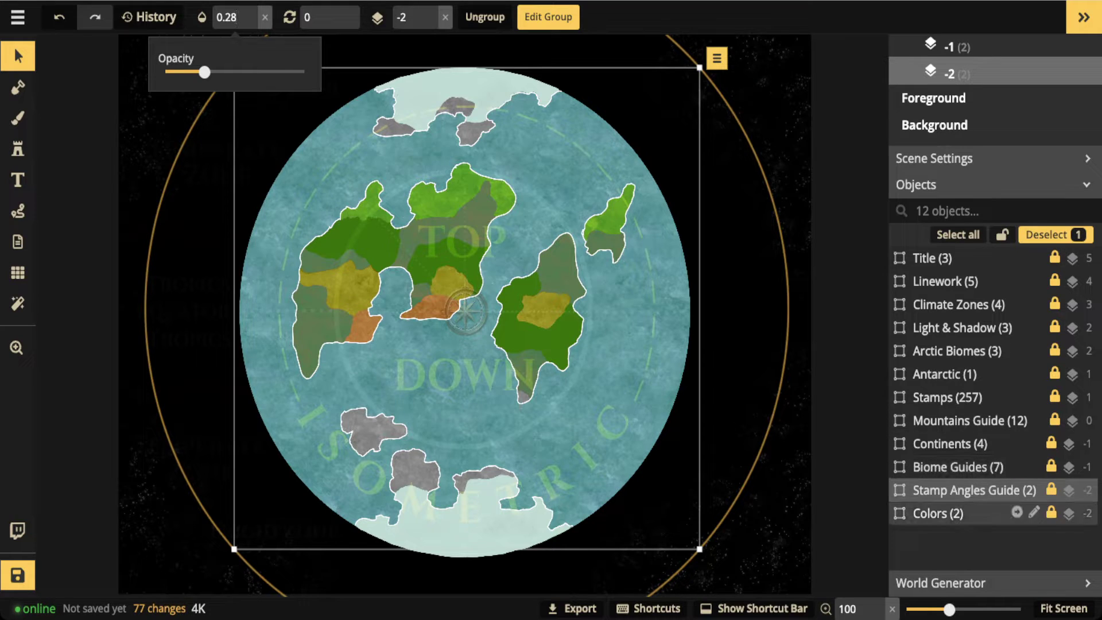
left_click(948, 397)
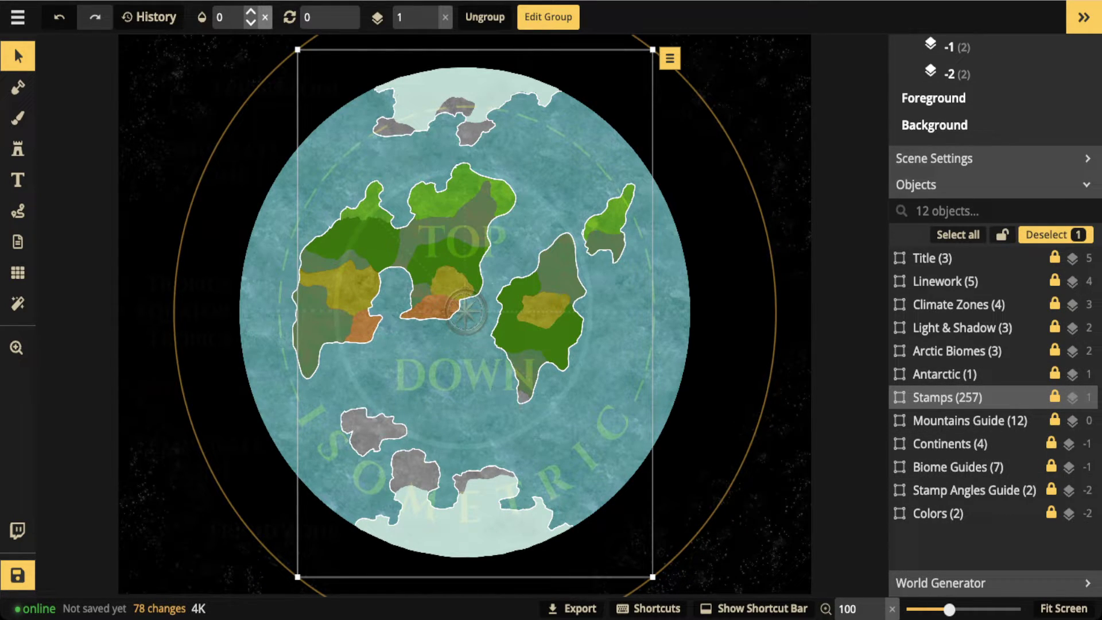
left_click(265, 18)
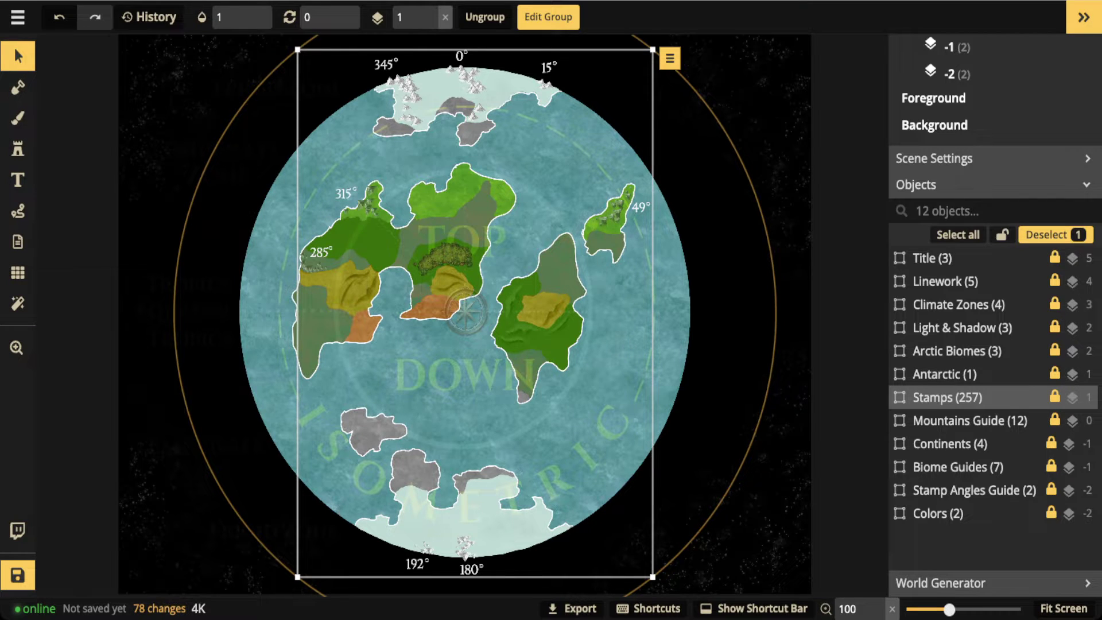
Step: Trace the faded inner circle around the top-down zone with a yellow free-draw path of width 5, with the stamps shown
scroll(467, 257, "up", 1)
scroll(399, 264, "up", 3)
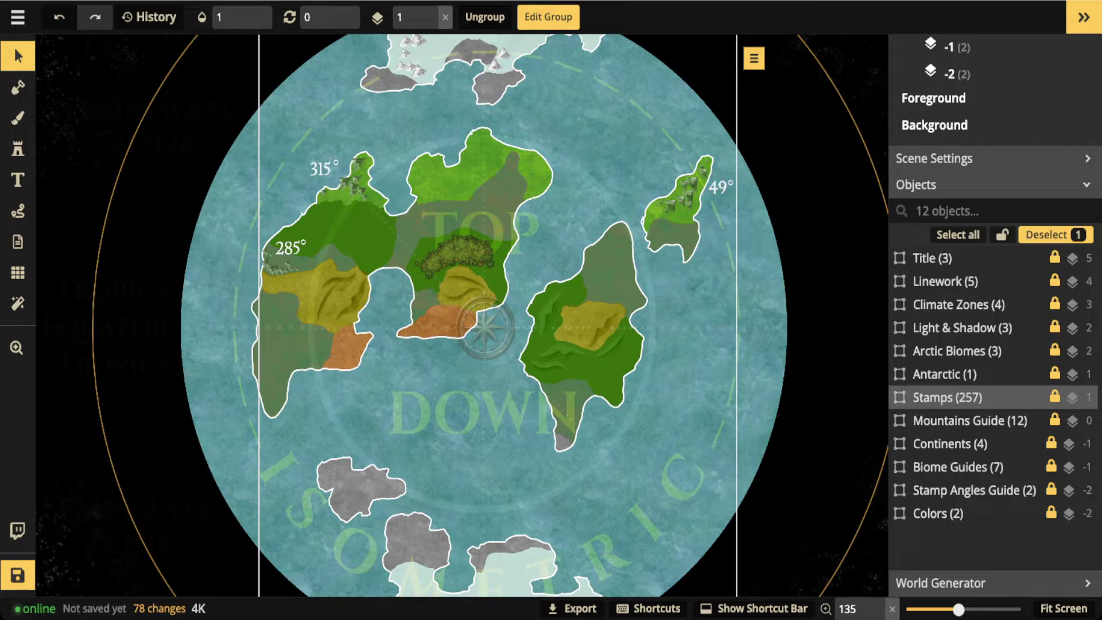
left_click(18, 211)
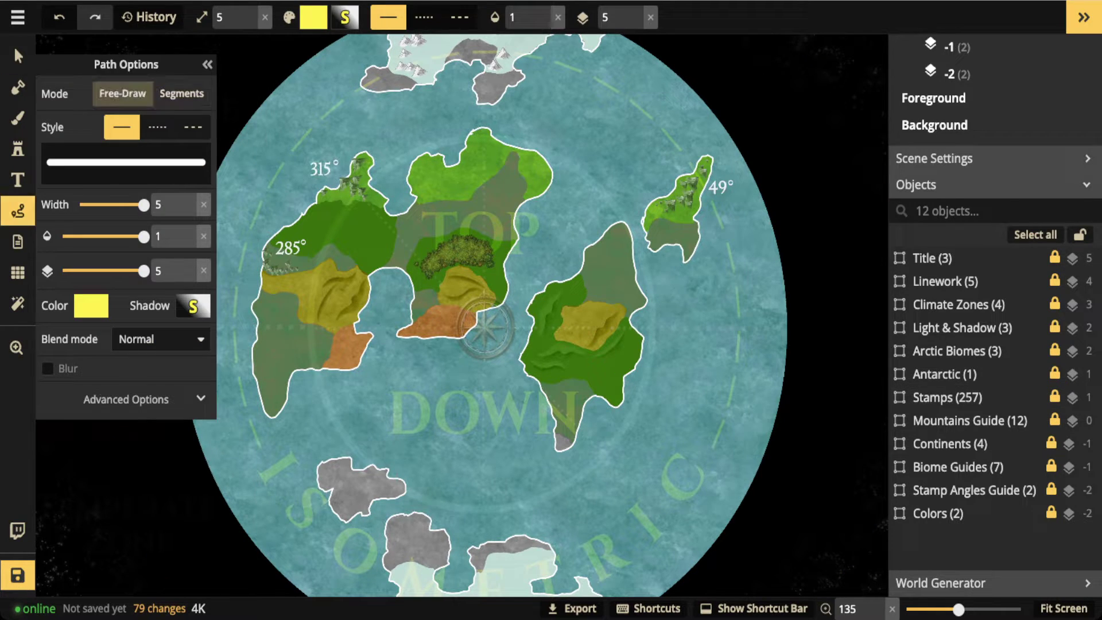
mouse_move(417, 151)
left_mouse_down()
mouse_move(368, 179)
mouse_move(309, 277)
mouse_move(305, 355)
mouse_move(364, 463)
mouse_move(459, 509)
mouse_move(536, 496)
mouse_move(609, 447)
mouse_move(640, 387)
mouse_move(646, 270)
mouse_move(604, 182)
mouse_move(494, 135)
mouse_move(415, 150)
left_mouse_up()
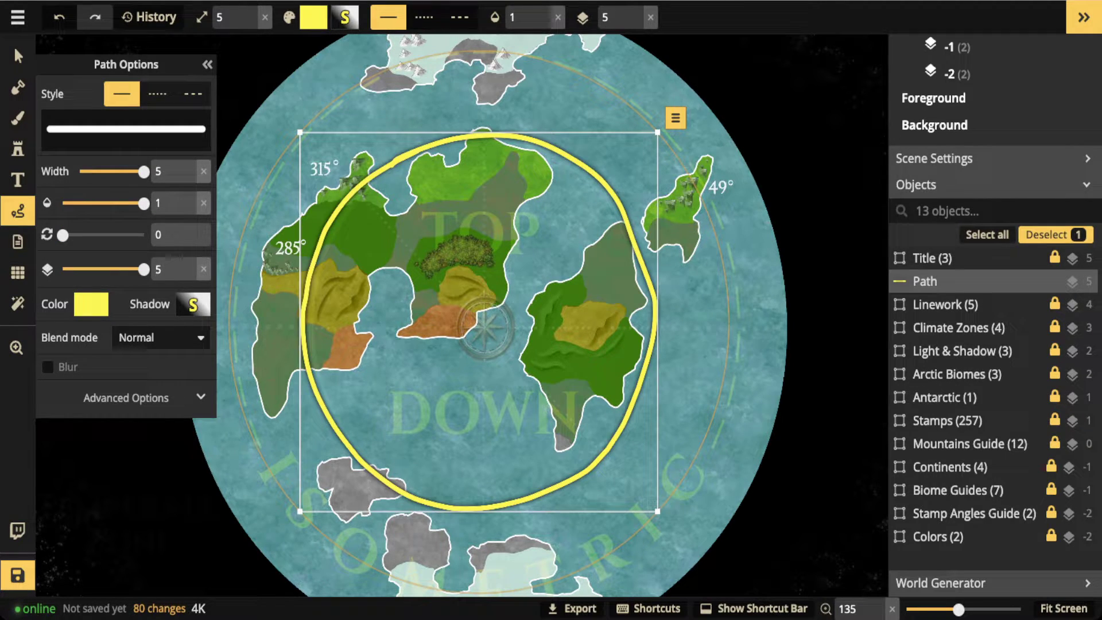
Step: Draw a small freehand yellow circle around the yellow dune hills in the south of the central continent
key("Escape")
mouse_move(465, 270)
left_mouse_down()
mouse_move(432, 290)
mouse_move(491, 322)
mouse_move(470, 264)
mouse_move(495, 310)
left_mouse_up()
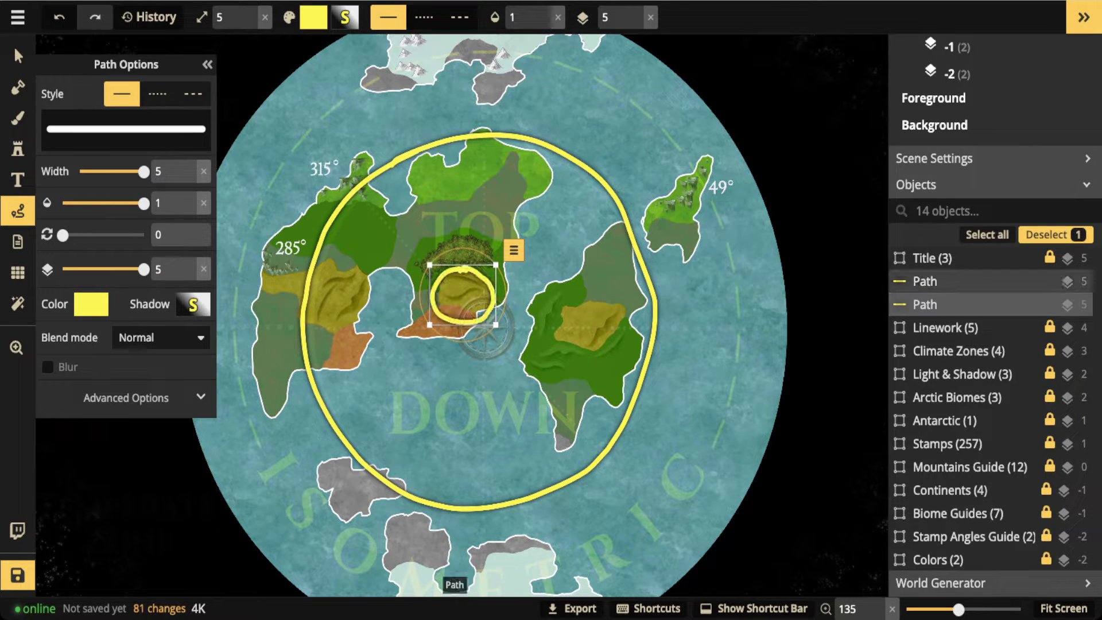
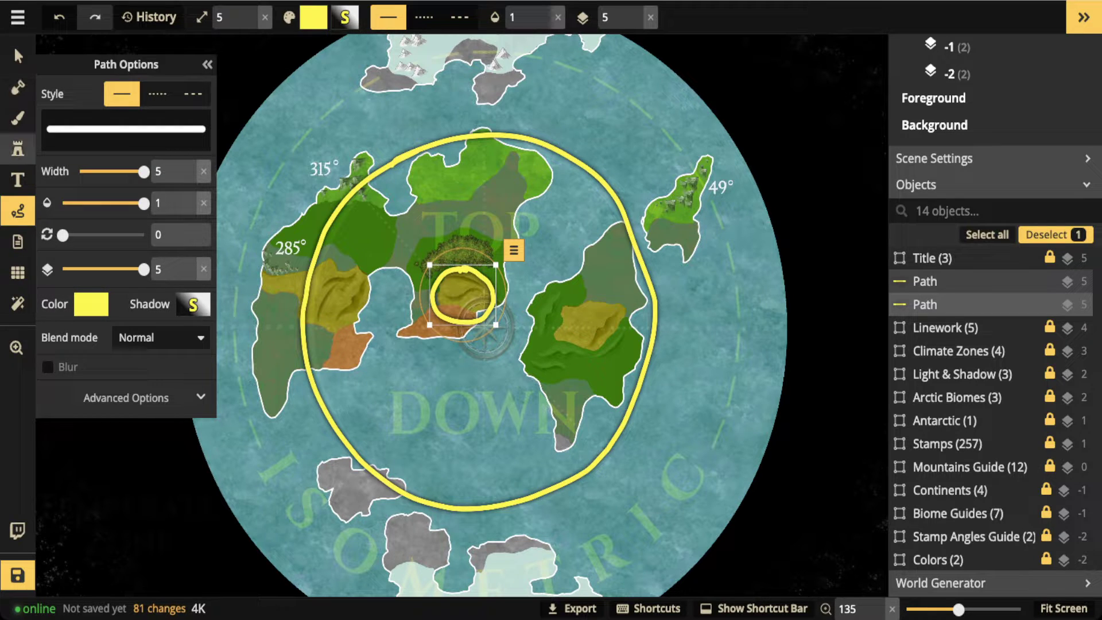
Step: Switch to the Stamp tool and set the blend mode of the tree stamp to Luminosity
left_click(17, 150)
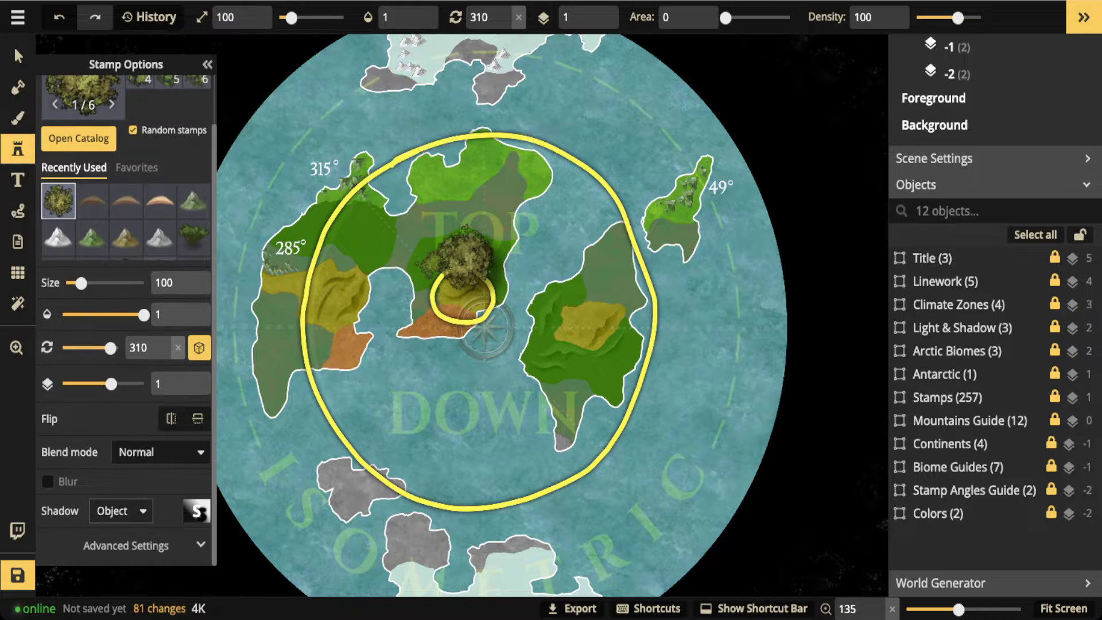
left_click(126, 546)
scroll(126, 460, "down", 3)
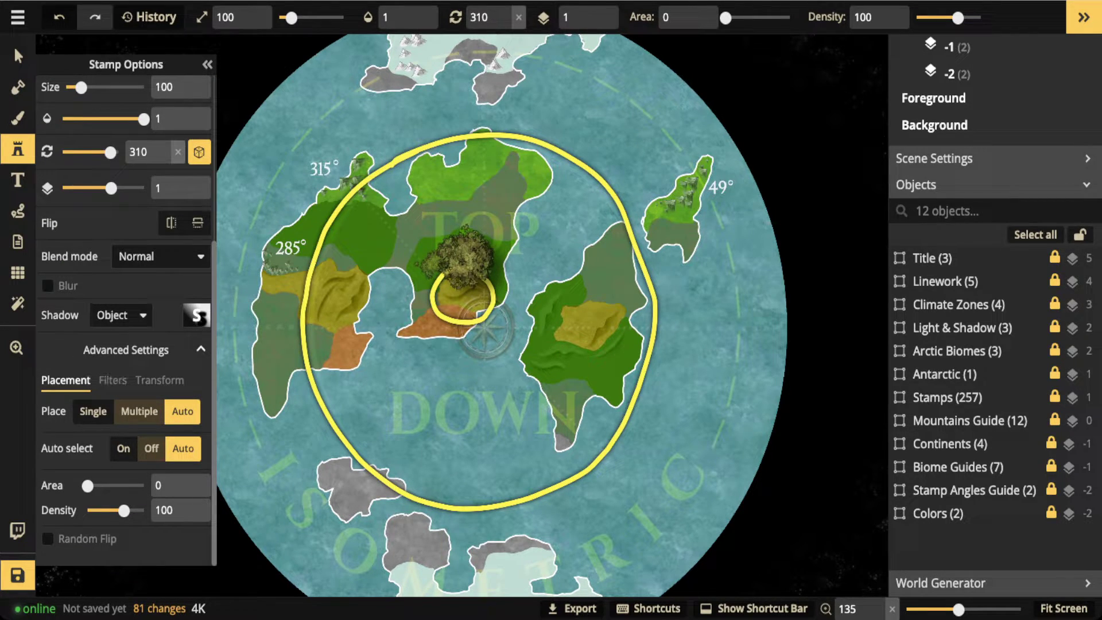
left_click(160, 256)
scroll(124, 516, "down", 3)
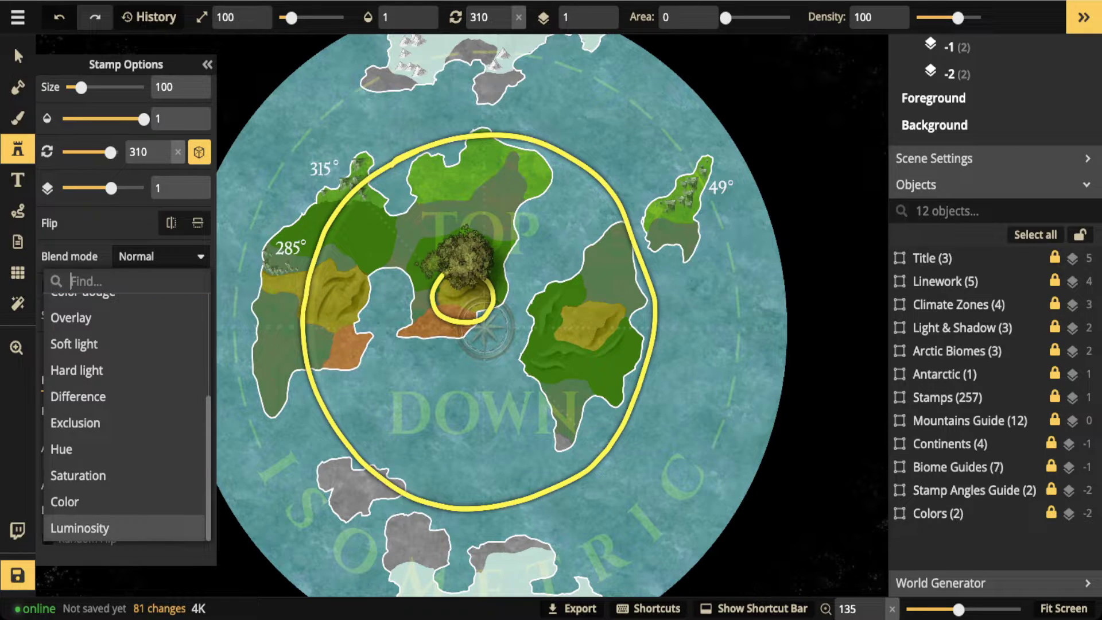
left_click(124, 528)
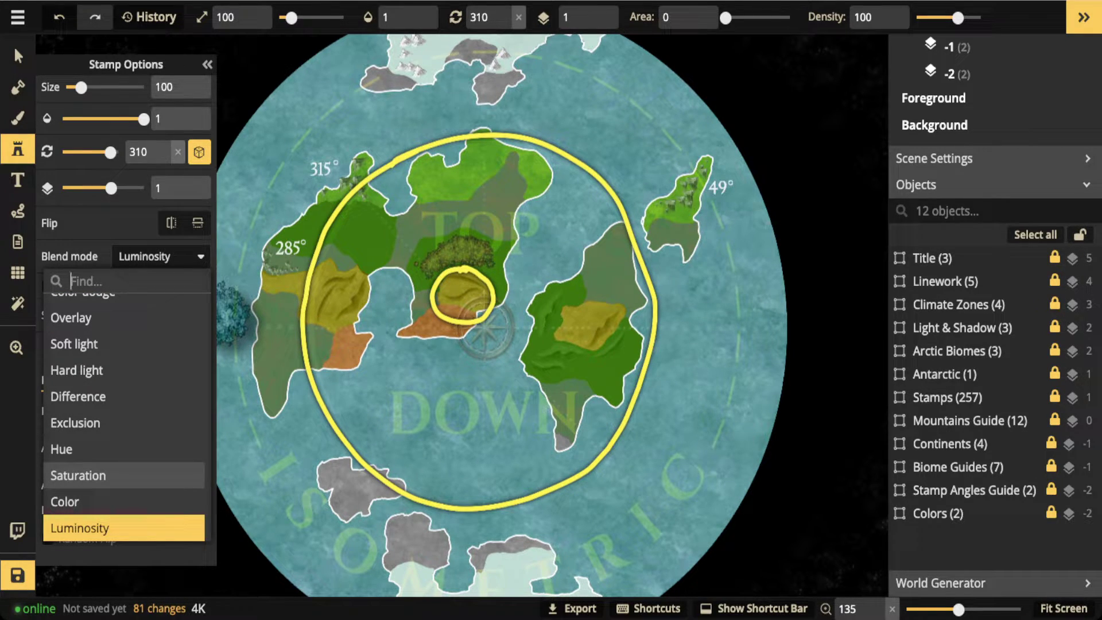
key("Escape")
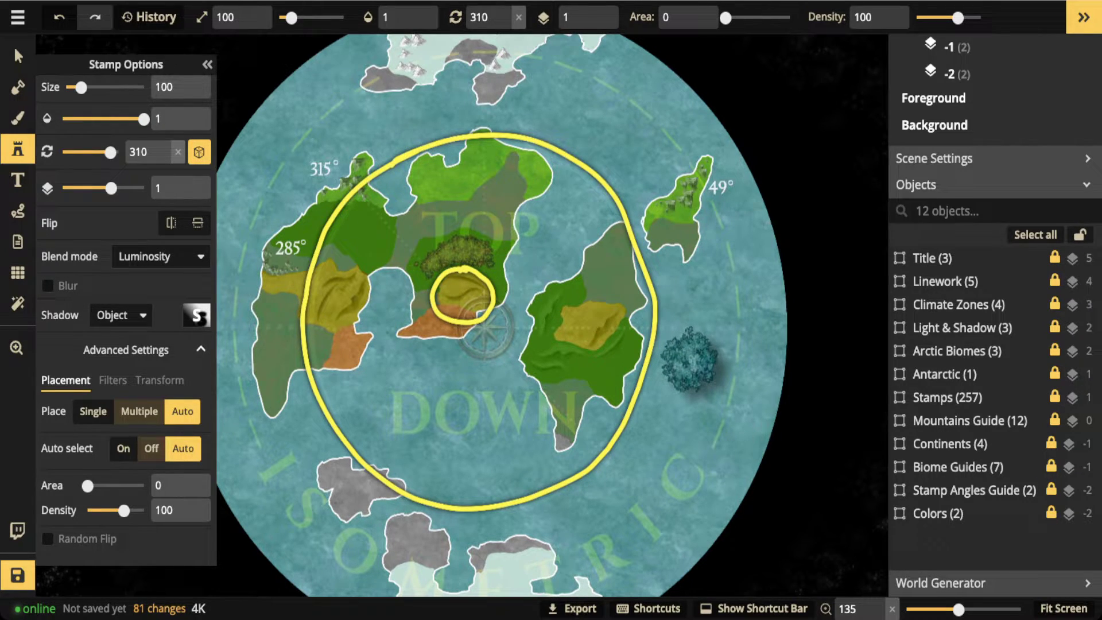
Step: Place a Summer Trees stamp in the ocean east of the eastern continent, with shadow None and brightness 157
left_click(691, 360)
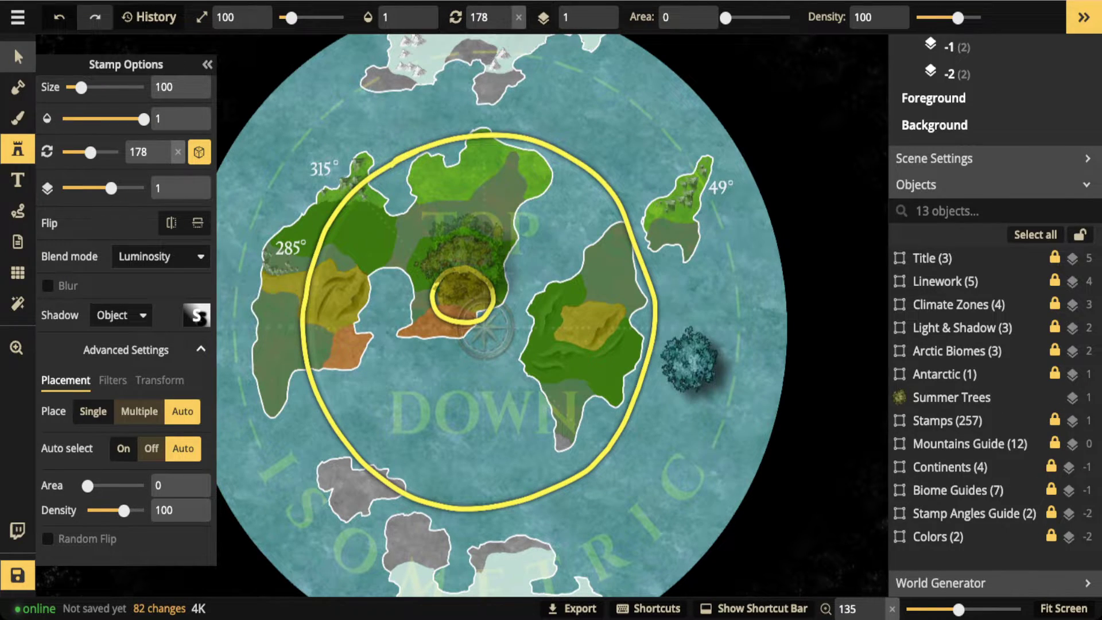
key("Escape")
left_click(120, 323)
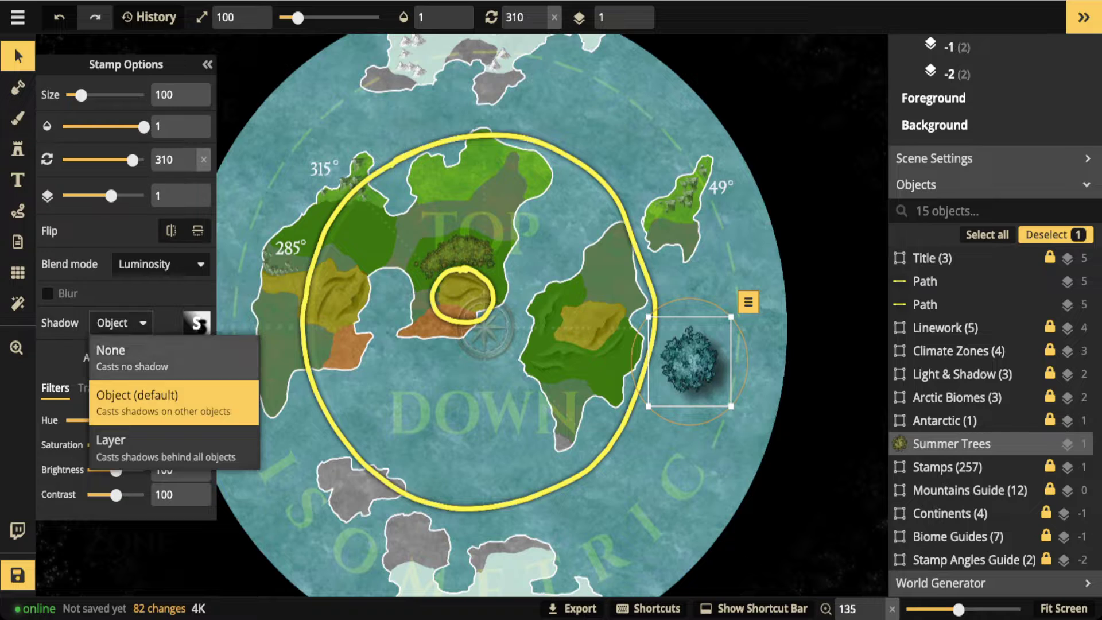
left_click(109, 351)
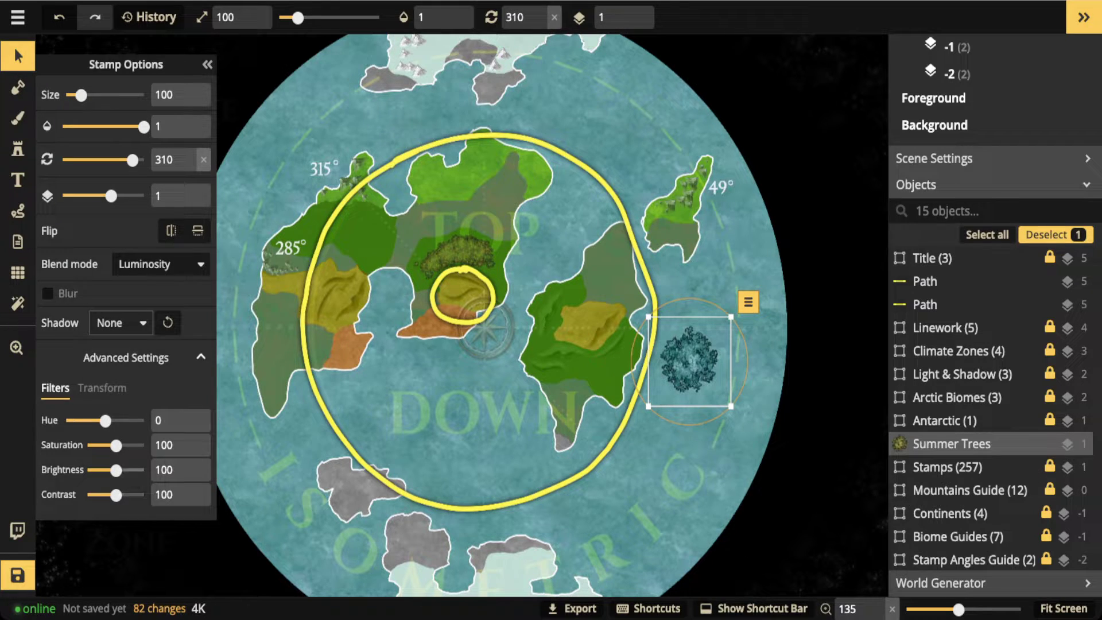
left_click_drag(116, 470, 131, 469)
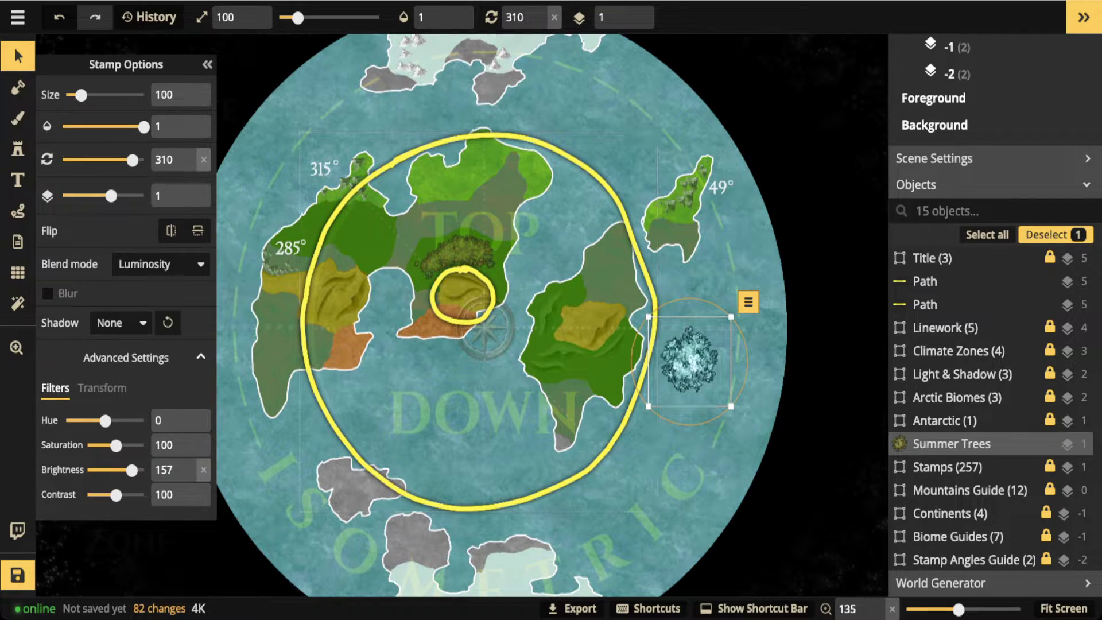
Step: Move the tree stamp onto the light green north of the central continent and reduce its size to 20
left_click_drag(689, 362, 447, 173)
scroll(447, 173, "down", 2)
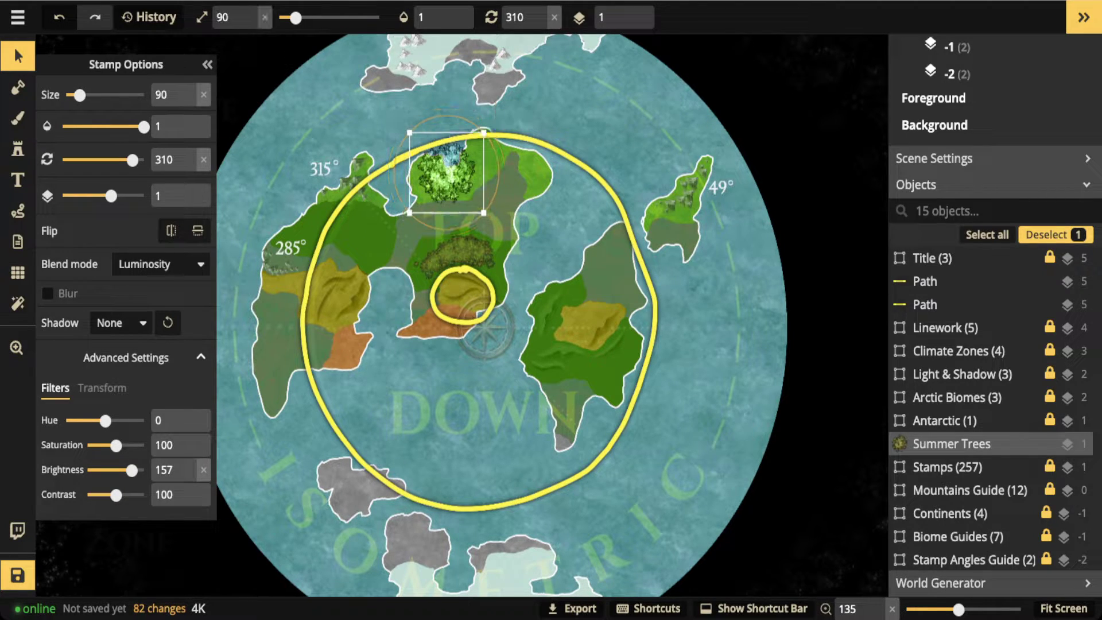
key("bracketleft")
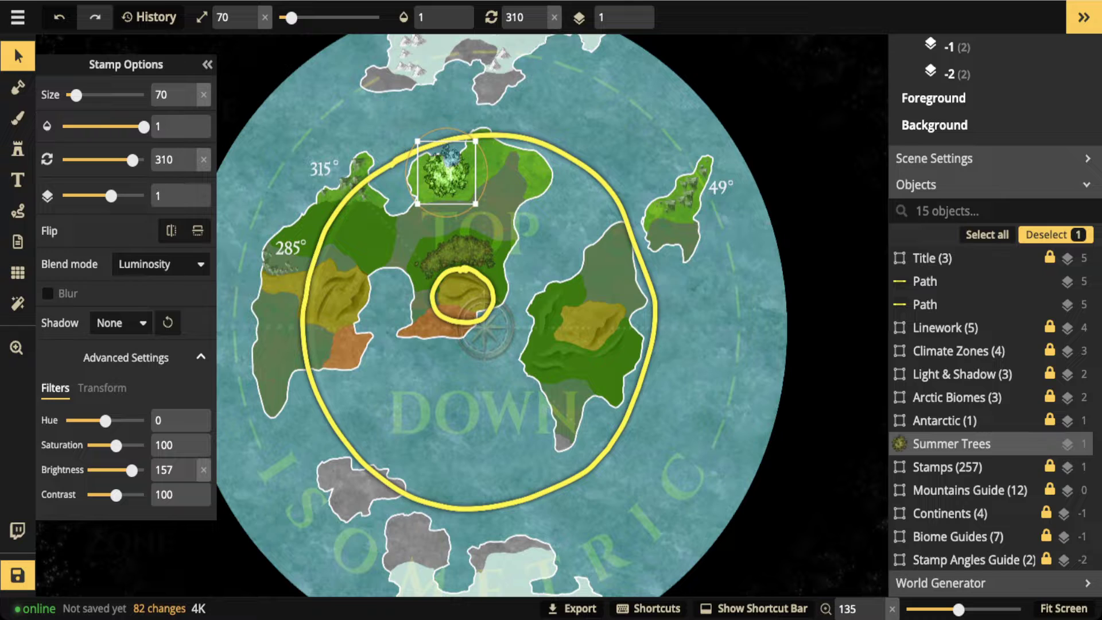
key("bracketleft")
key("bracketleft")
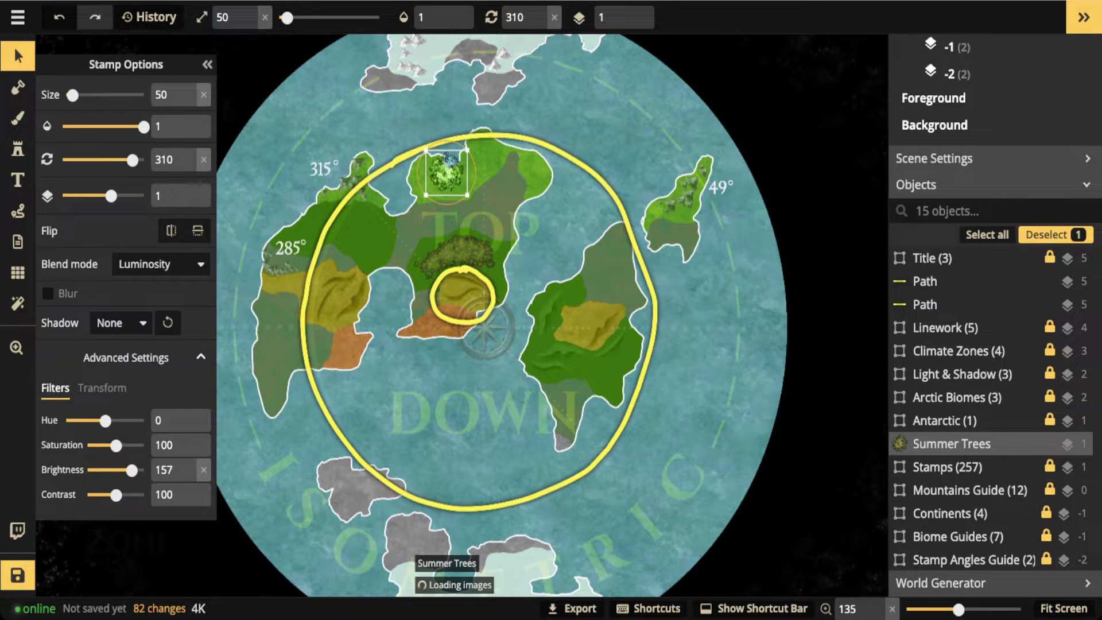
key("bracketleft")
scroll(448, 172, "down", 1)
key("bracketleft")
scroll(447, 173, "down", 1)
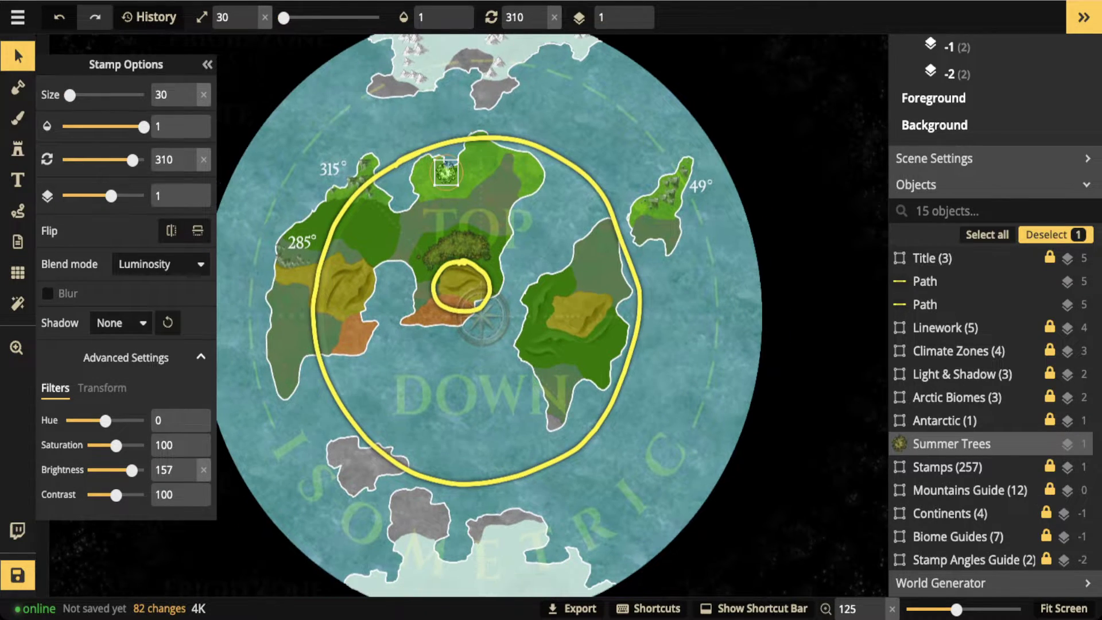
key("bracketleft")
left_click_drag(447, 172, 460, 186)
scroll(453, 183, "up", 4)
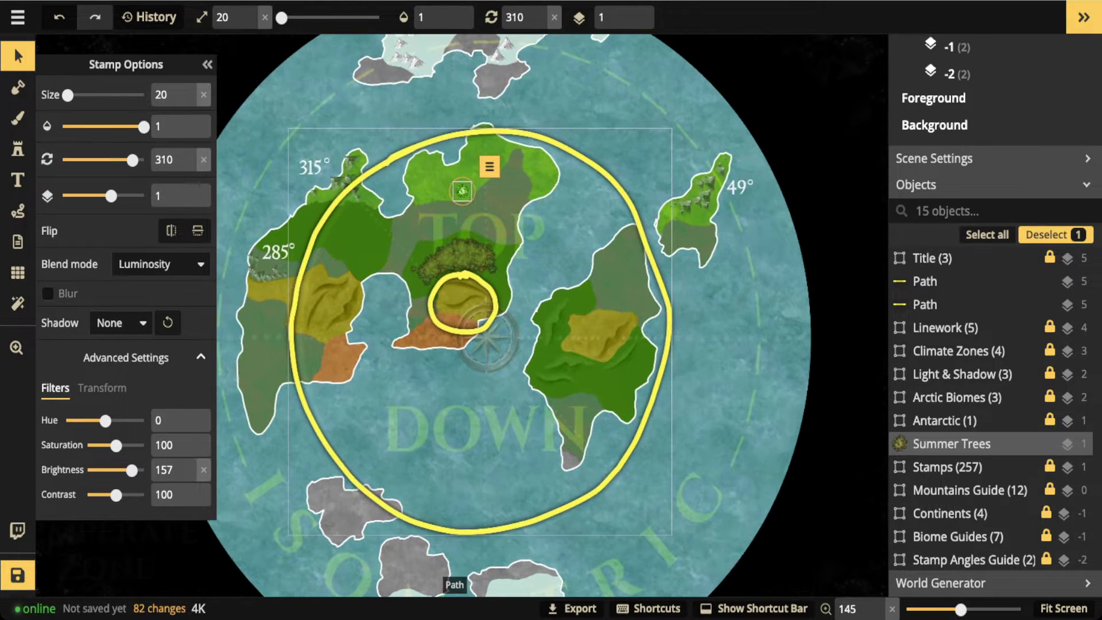
Step: Delete the Summer Trees stamp and both yellow circle paths from the map
key("Delete")
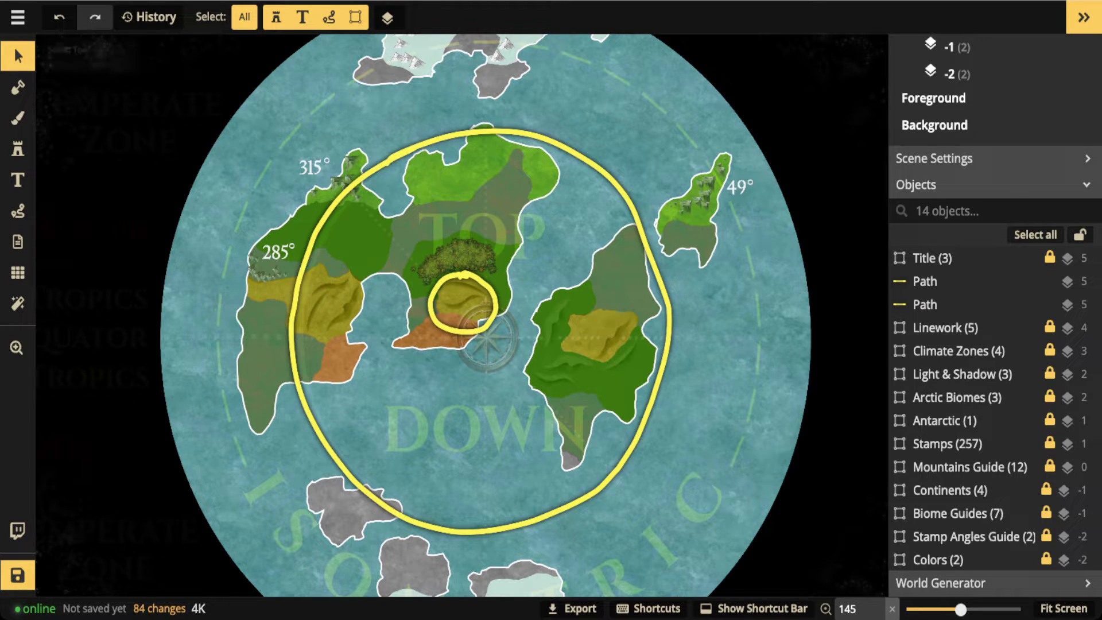
left_click(942, 281)
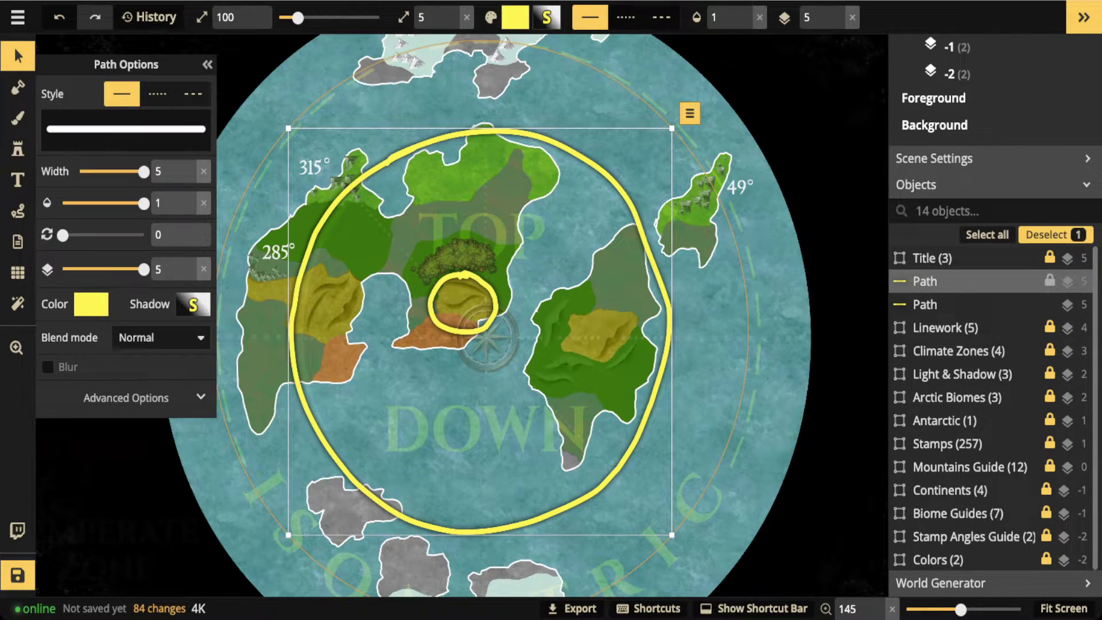
key("Delete")
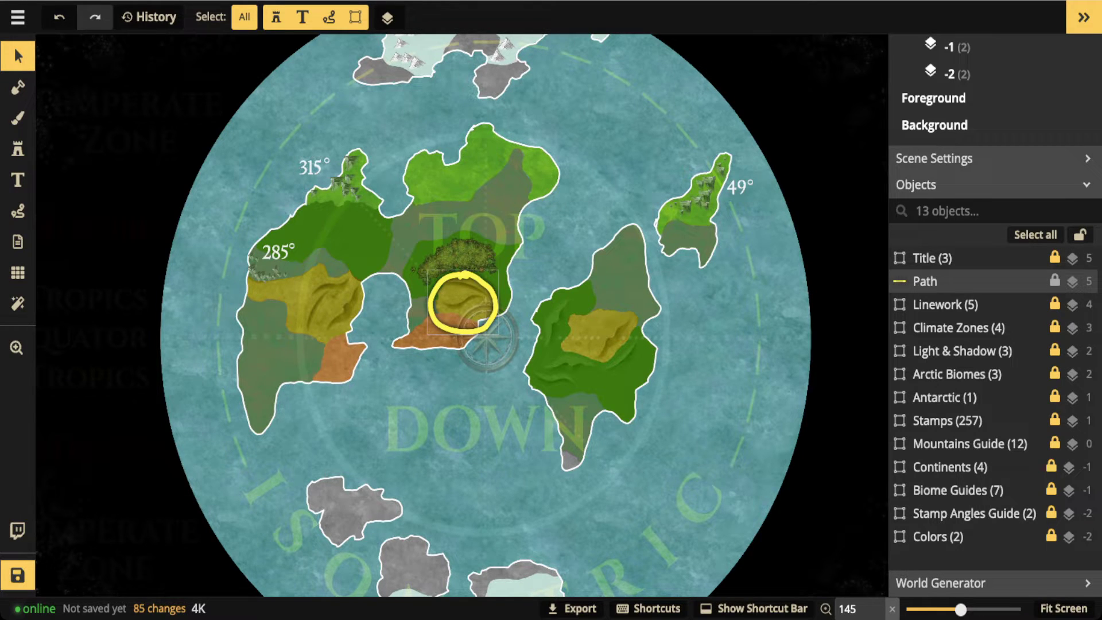
left_click(941, 282)
key("Delete")
Step: Draw a freehand yellow circle around the arctic mountain group below the 345° label
scroll(424, 158, "up", 4)
left_click_drag(424, 158, 419, 409)
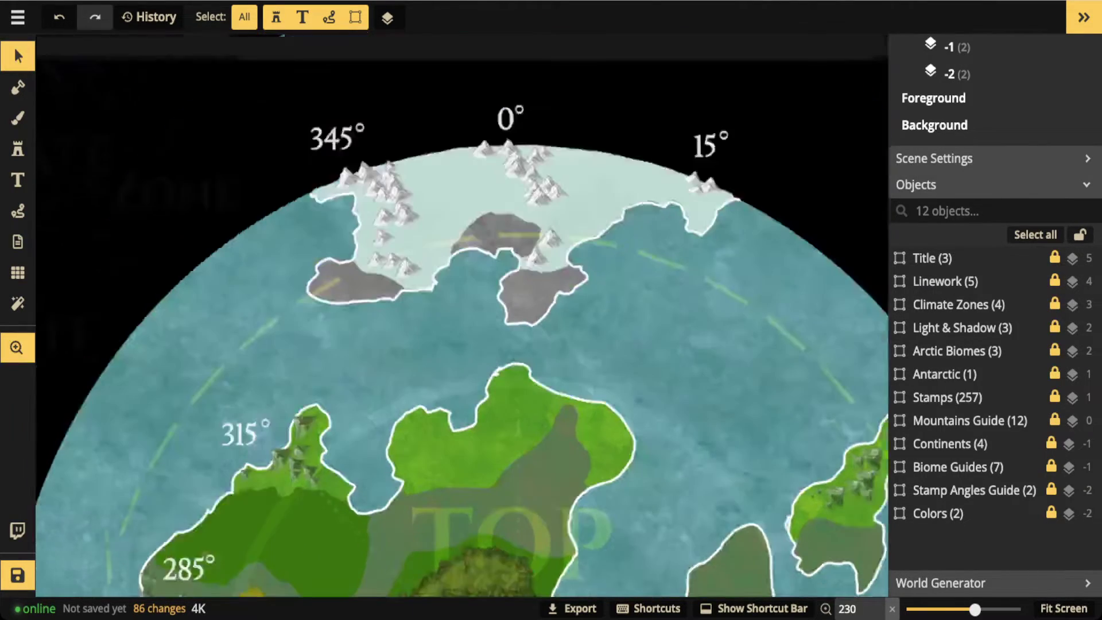
scroll(338, 86, "up", 5)
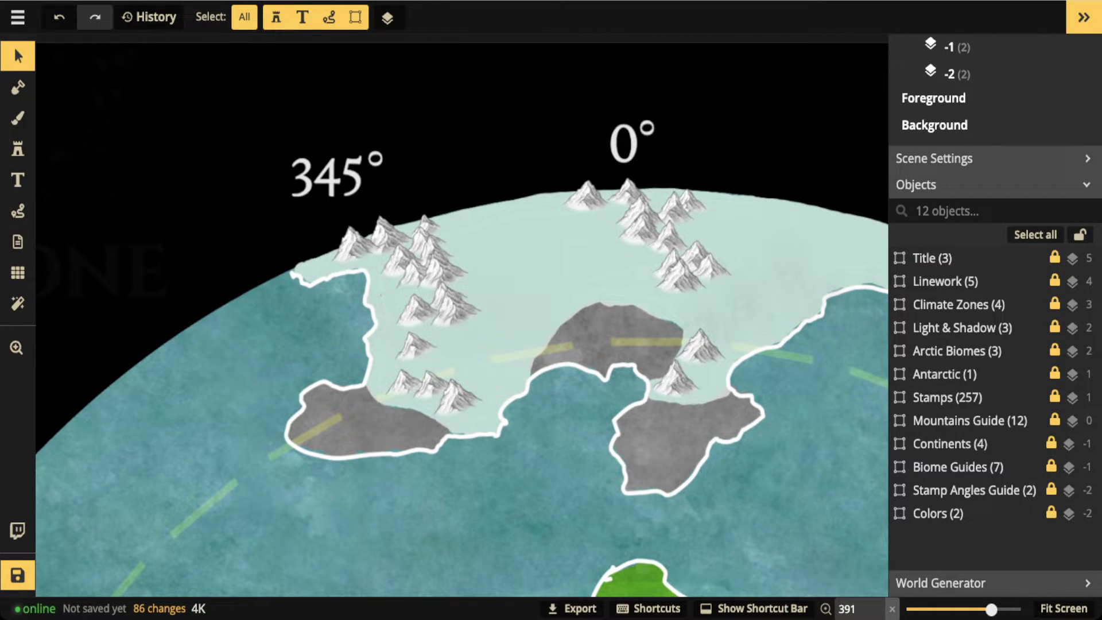
left_click(18, 211)
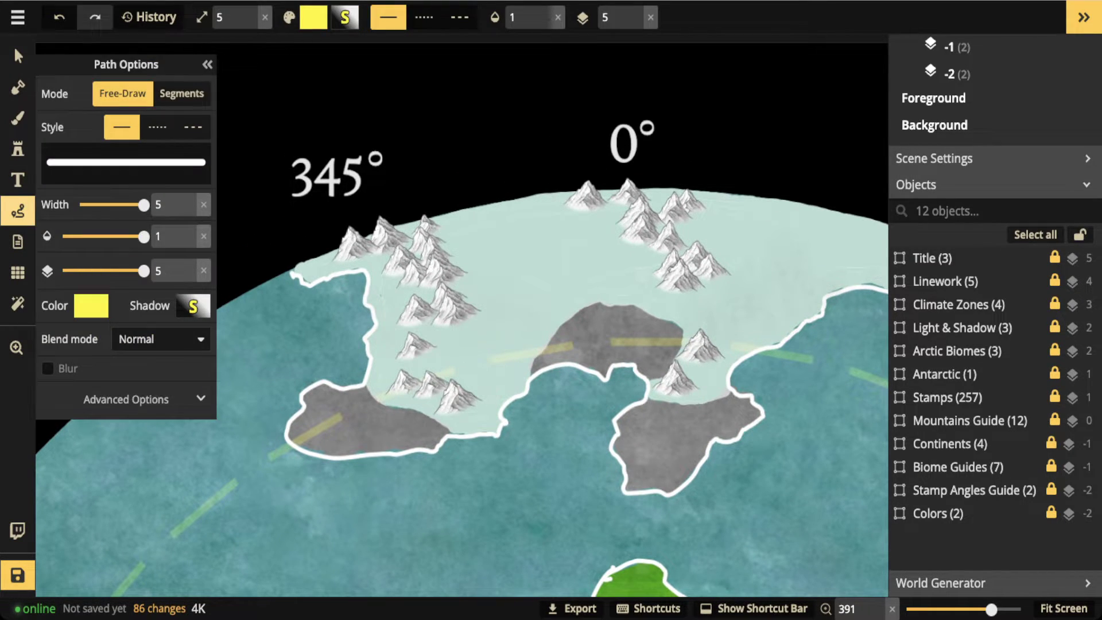
mouse_move(282, 296)
left_mouse_down()
mouse_move(422, 195)
mouse_move(526, 367)
mouse_move(376, 196)
left_mouse_up()
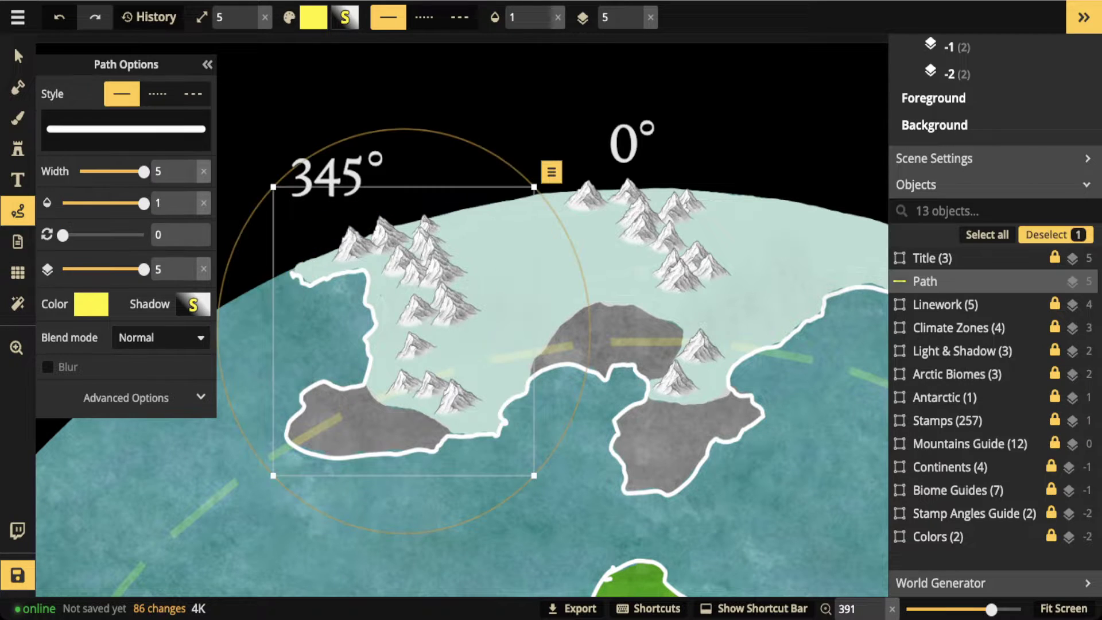
Step: Draw three yellow arrows from the arctic mountains at 345°, 0° and 15° towards the centre of the map
scroll(410, 218, "down", 8)
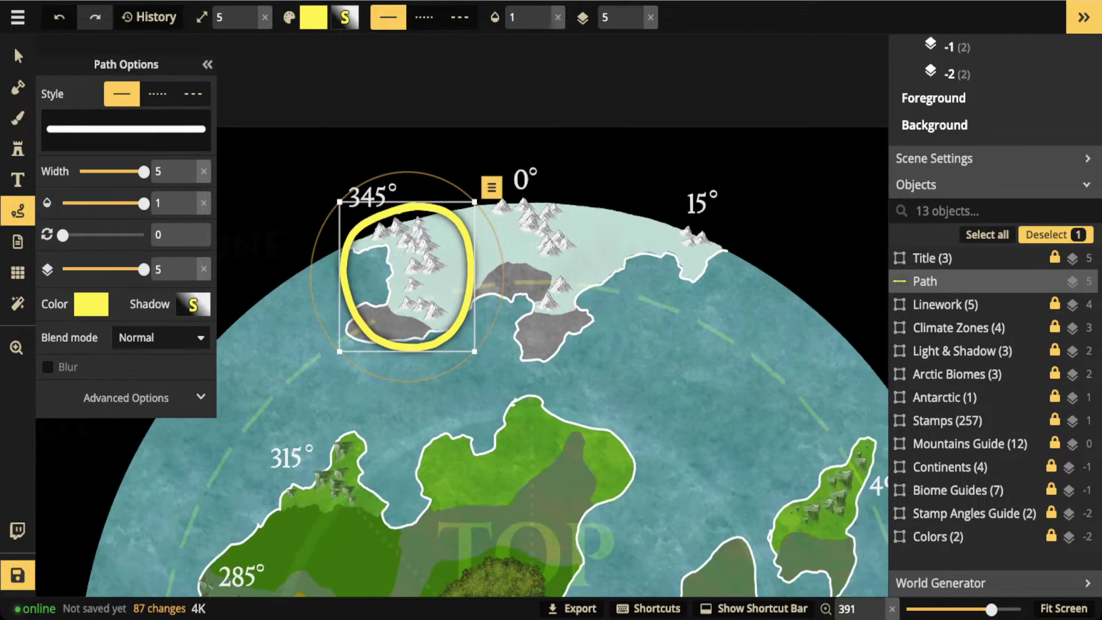
scroll(407, 214, "down", 3)
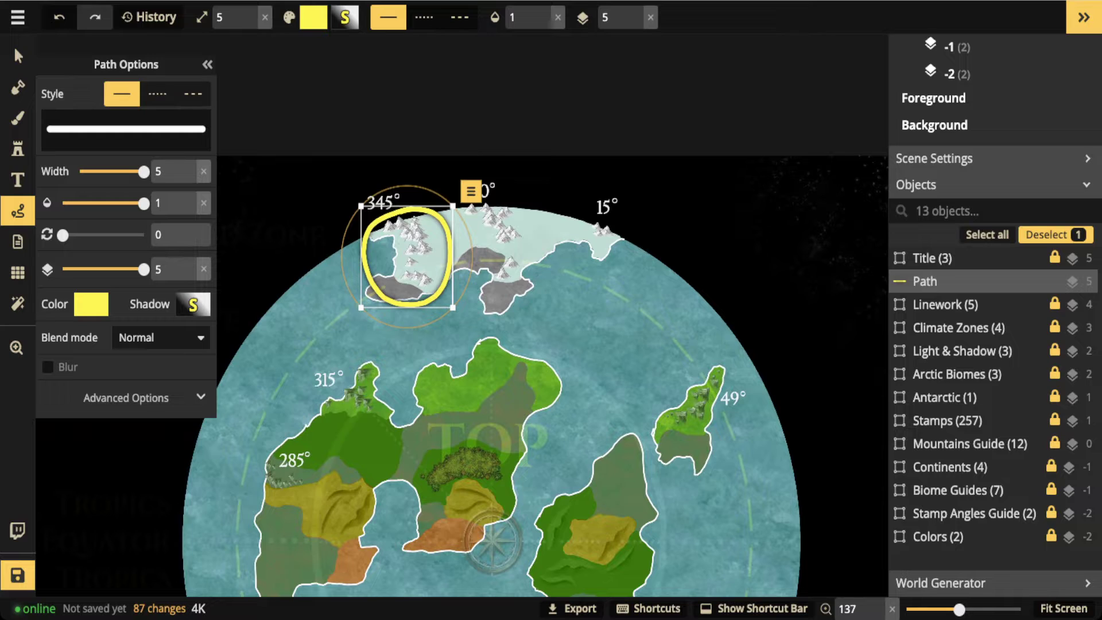
key("Escape")
mouse_move(426, 303)
left_mouse_down()
mouse_move(481, 499)
mouse_move(472, 506)
mouse_move(487, 521)
left_mouse_up()
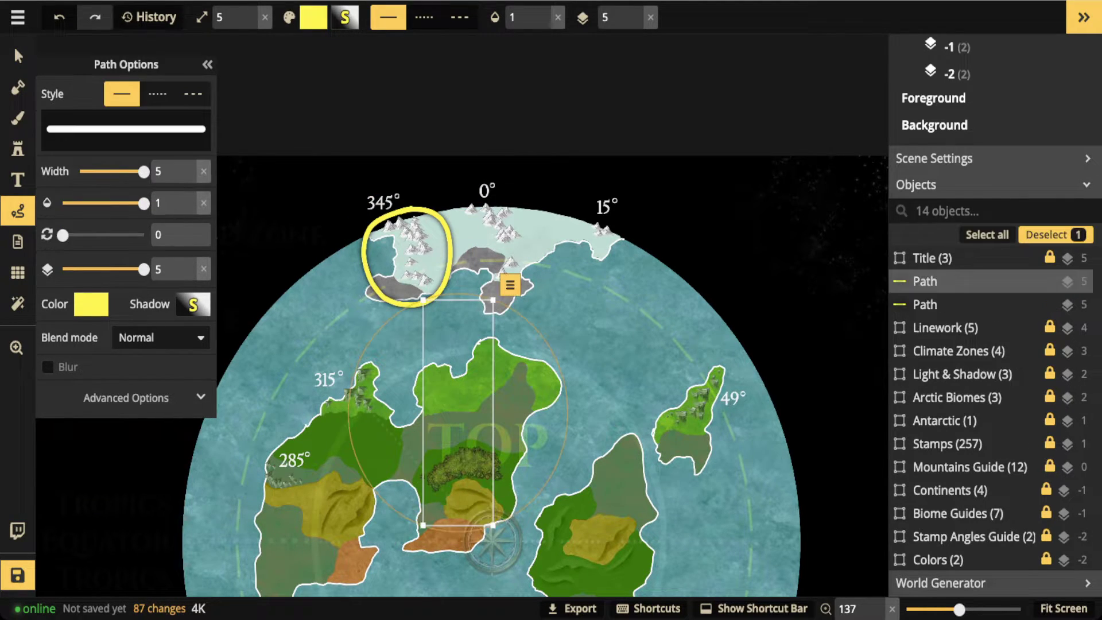
key("Escape")
mouse_move(493, 251)
left_mouse_down()
mouse_move(491, 433)
mouse_move(482, 440)
mouse_move(501, 431)
left_mouse_up()
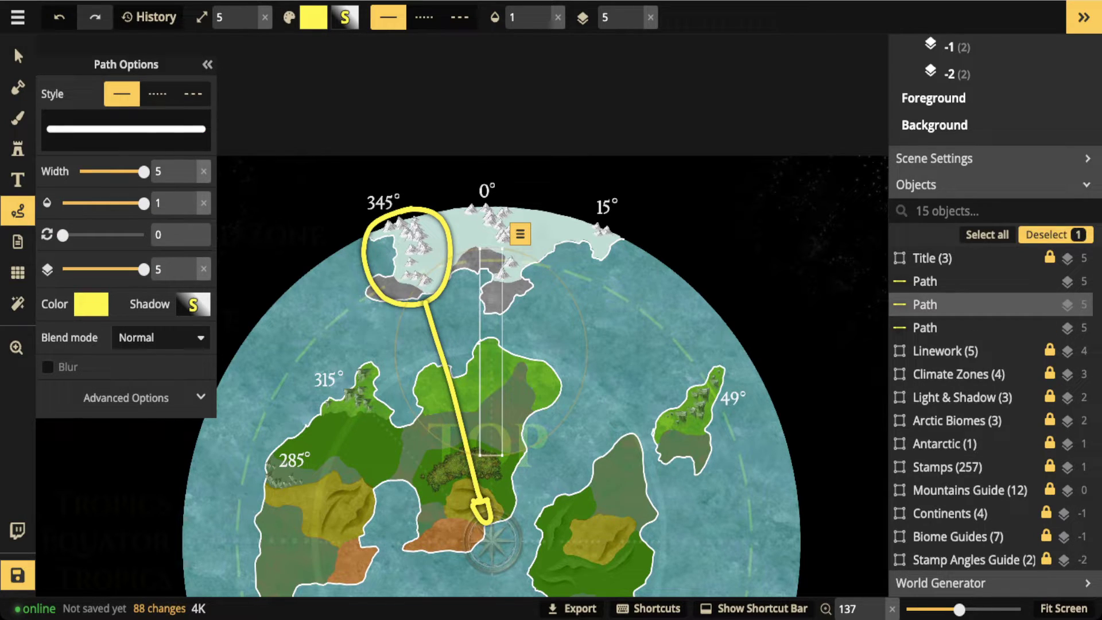
key("Escape")
mouse_move(597, 241)
left_mouse_down()
mouse_move(518, 426)
mouse_move(513, 417)
mouse_move(531, 428)
left_mouse_up()
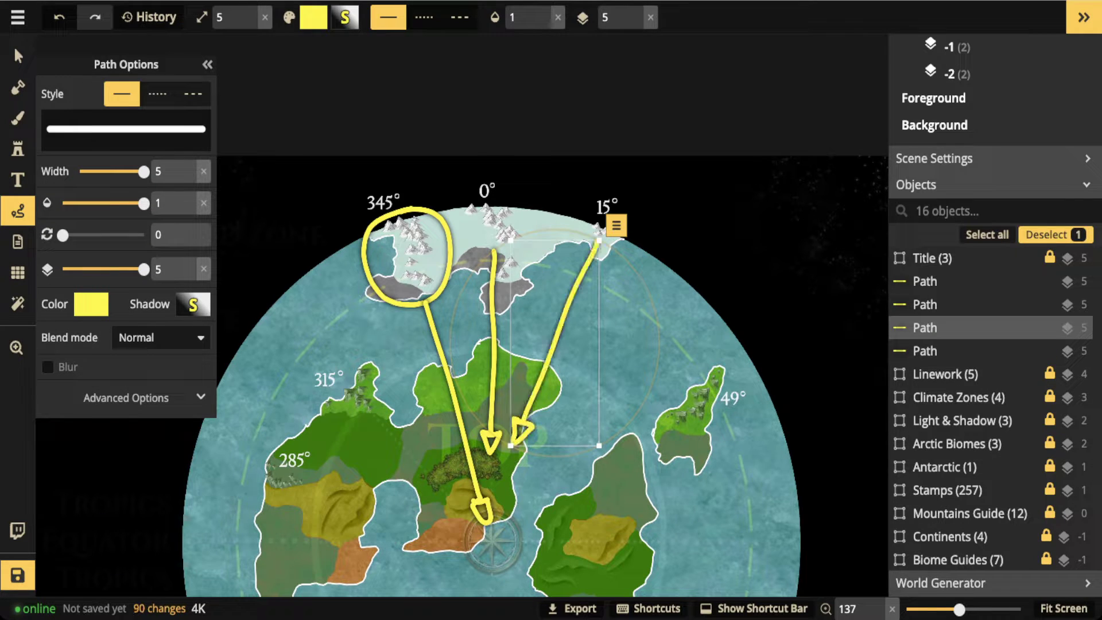
Step: Circle the 15° and 0° labels with yellow paths, try to circle 345° too, and delete that last stroke
key("Escape")
mouse_move(588, 225)
left_mouse_down()
mouse_move(600, 184)
mouse_move(617, 228)
mouse_move(592, 222)
left_mouse_up()
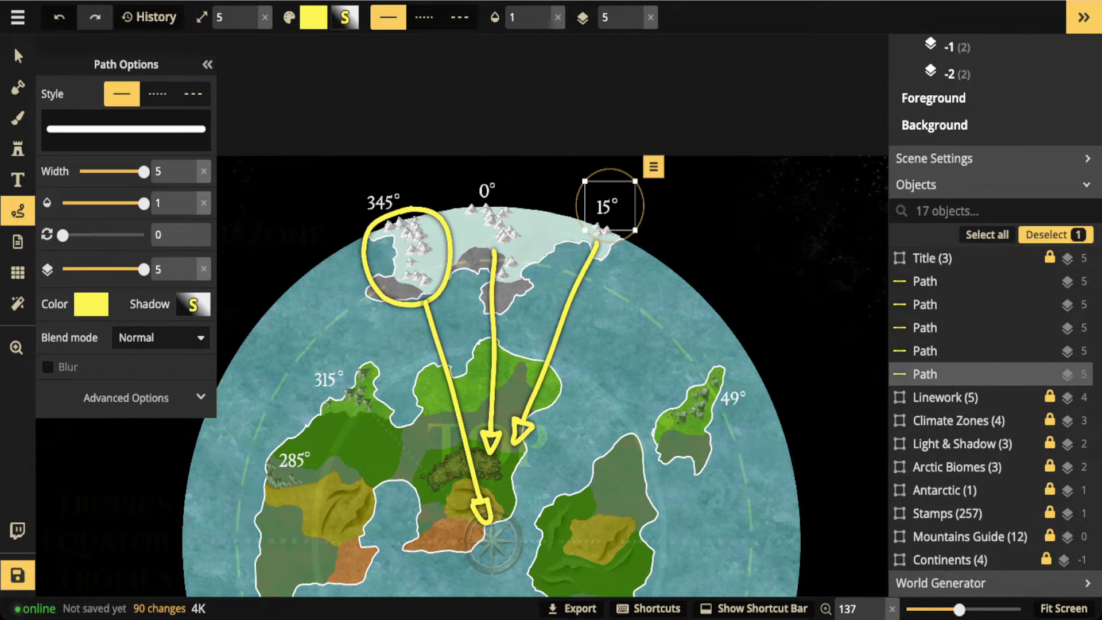
key("Escape")
mouse_move(465, 185)
left_mouse_down()
mouse_move(487, 212)
mouse_move(514, 192)
mouse_move(501, 171)
mouse_move(466, 172)
left_mouse_up()
key("Escape")
mouse_move(376, 175)
left_mouse_down()
mouse_move(396, 227)
mouse_move(378, 172)
mouse_move(359, 189)
left_mouse_up()
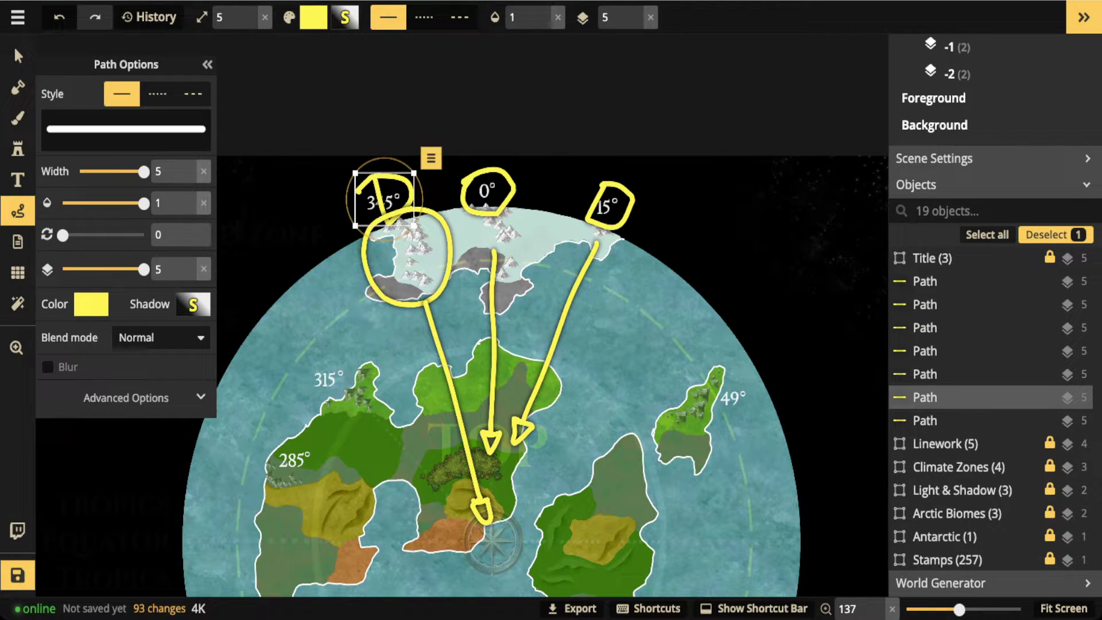
key("Delete")
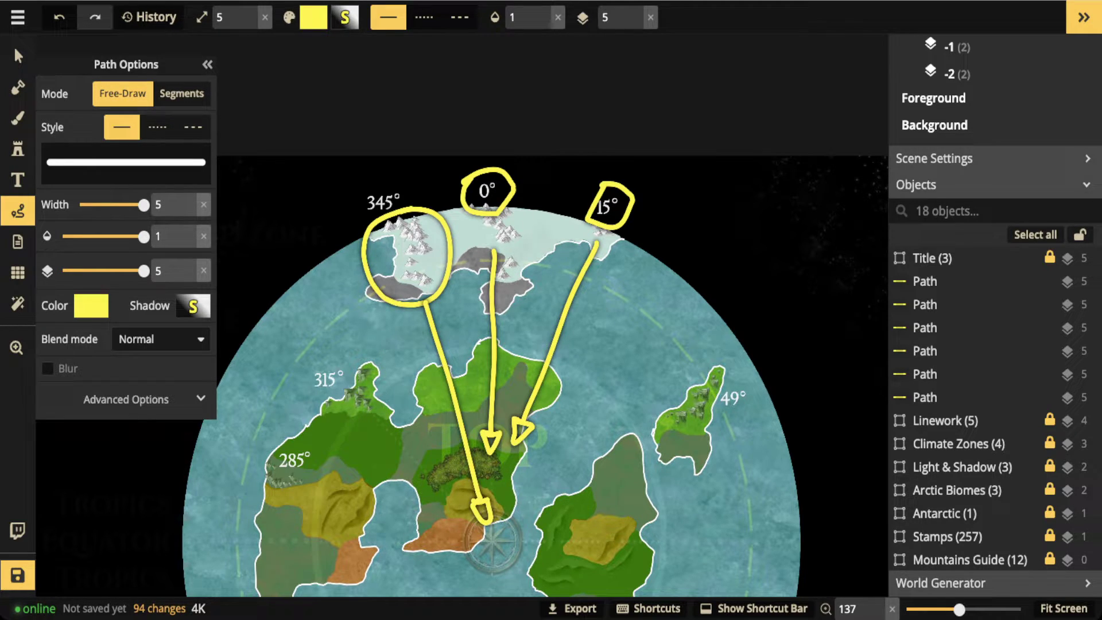
Step: Delete the yellow circles around the 345° mountain group, the 0° label and the 15° label
left_click(18, 56)
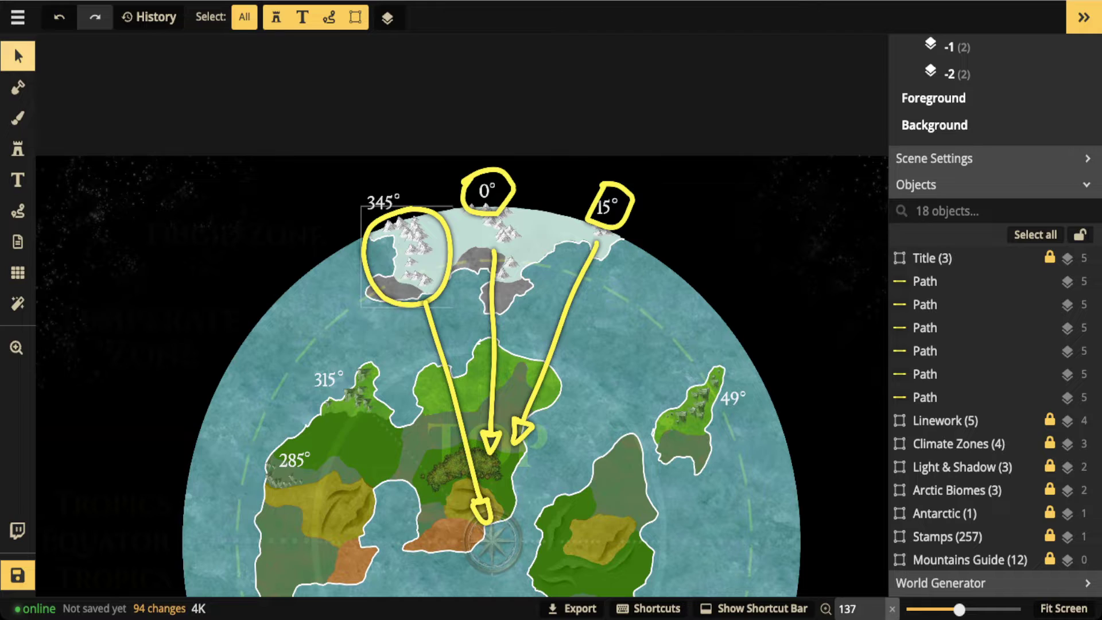
left_click(365, 252)
key("Delete")
left_click(510, 198)
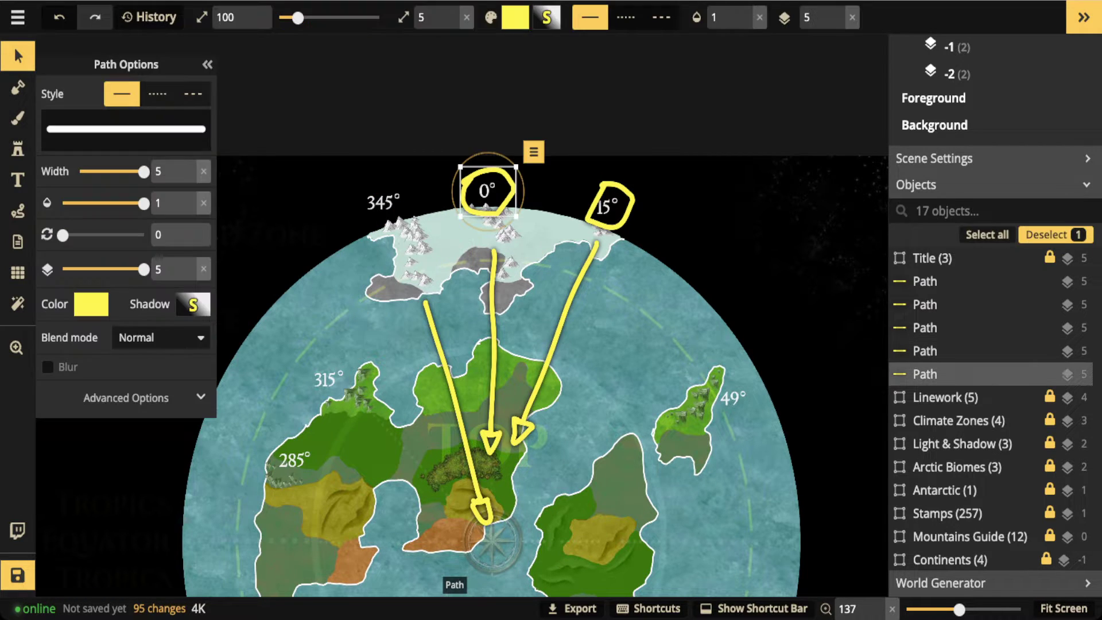
key("Delete")
left_click(632, 204)
key("Delete")
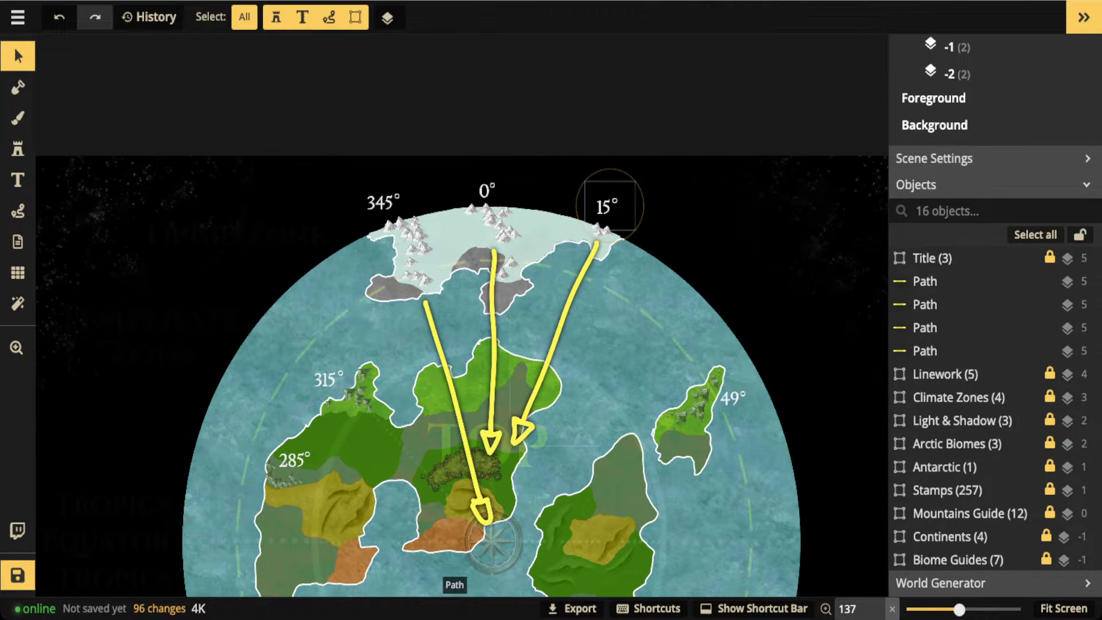
Step: Delete the remaining yellow arrow paths that run from the arctic mountains towards the centre of the map
left_click(556, 344)
key("Delete")
left_click(493, 356)
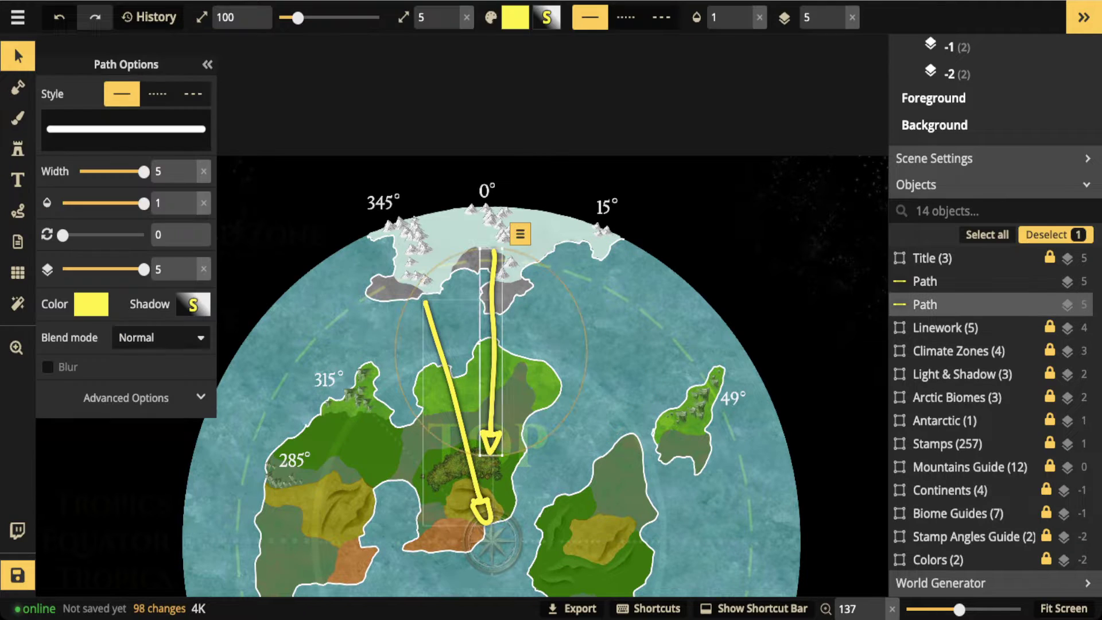
key("Delete")
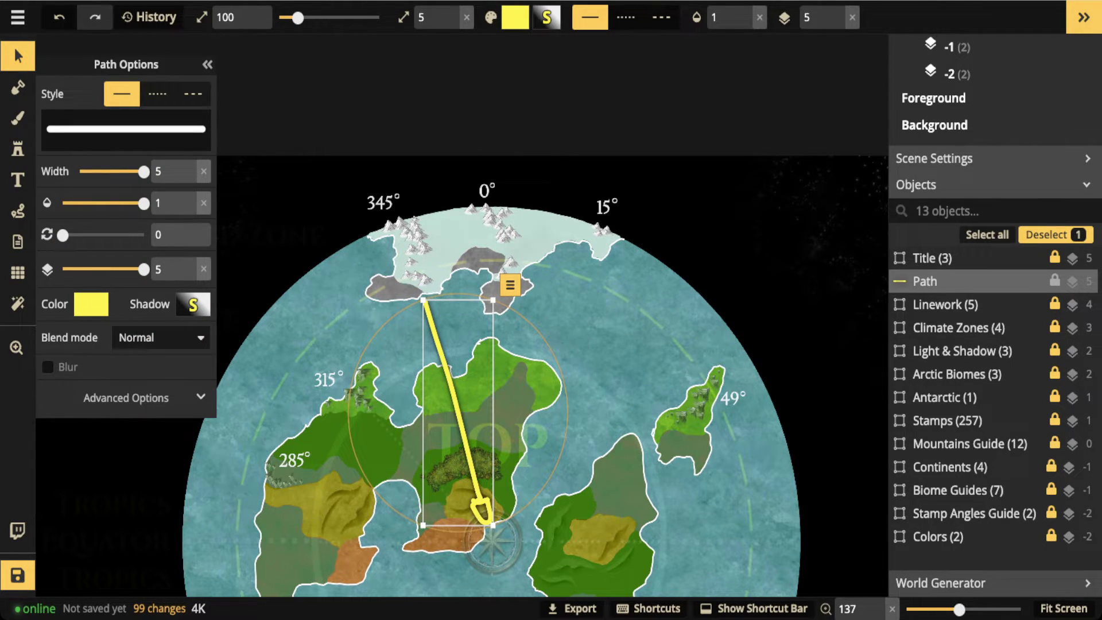
key("Delete")
Step: Set the opacity of the Stamps group to 0
left_click(948, 397)
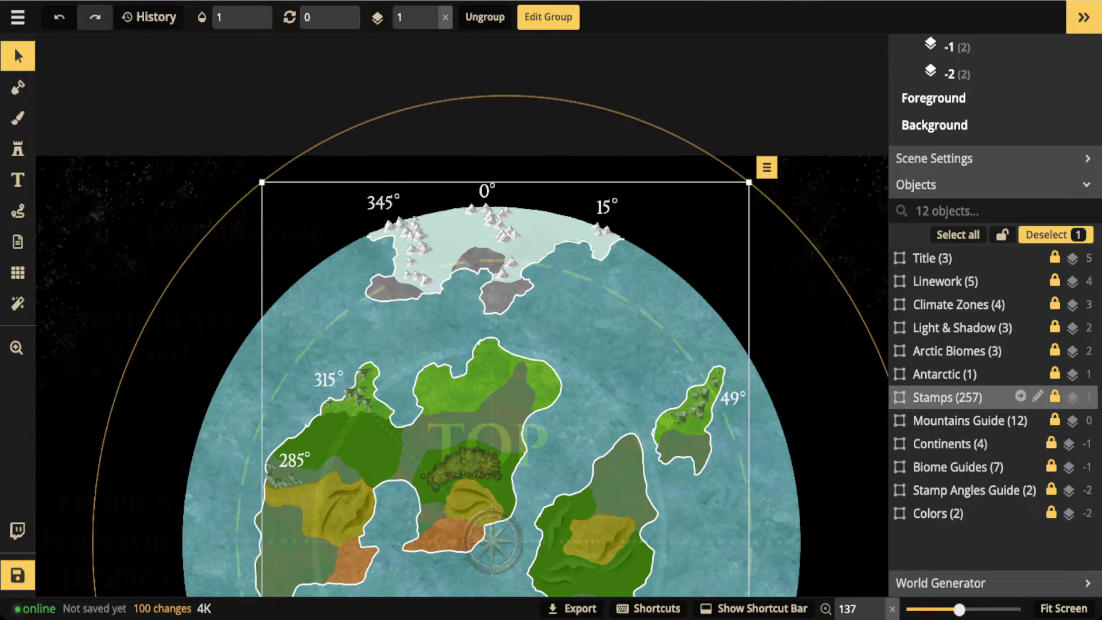
left_click(242, 17)
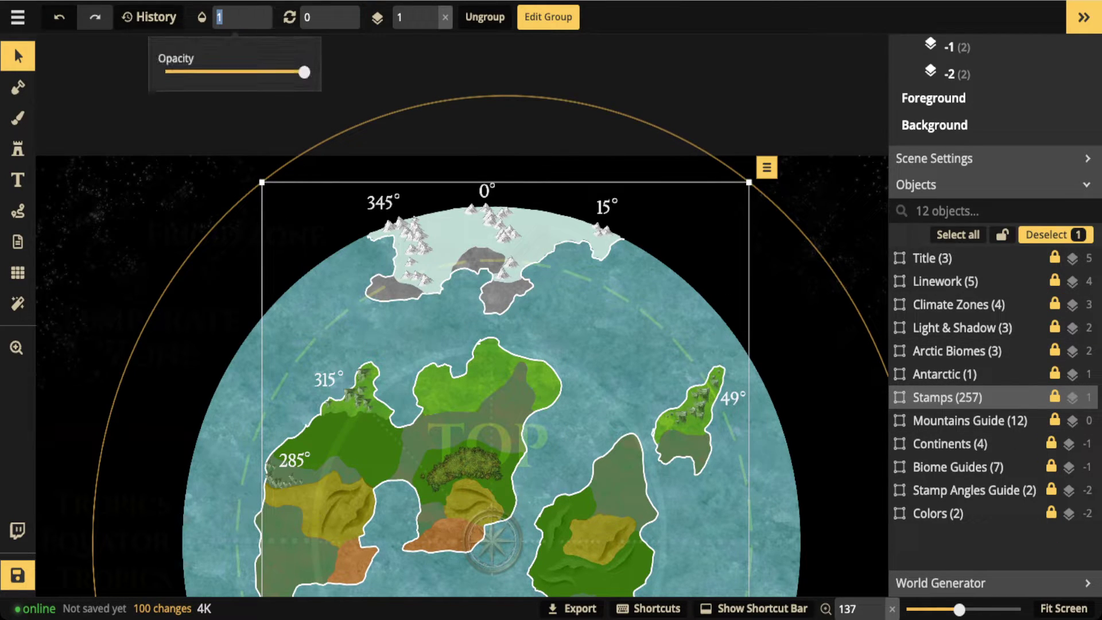
type("0.55")
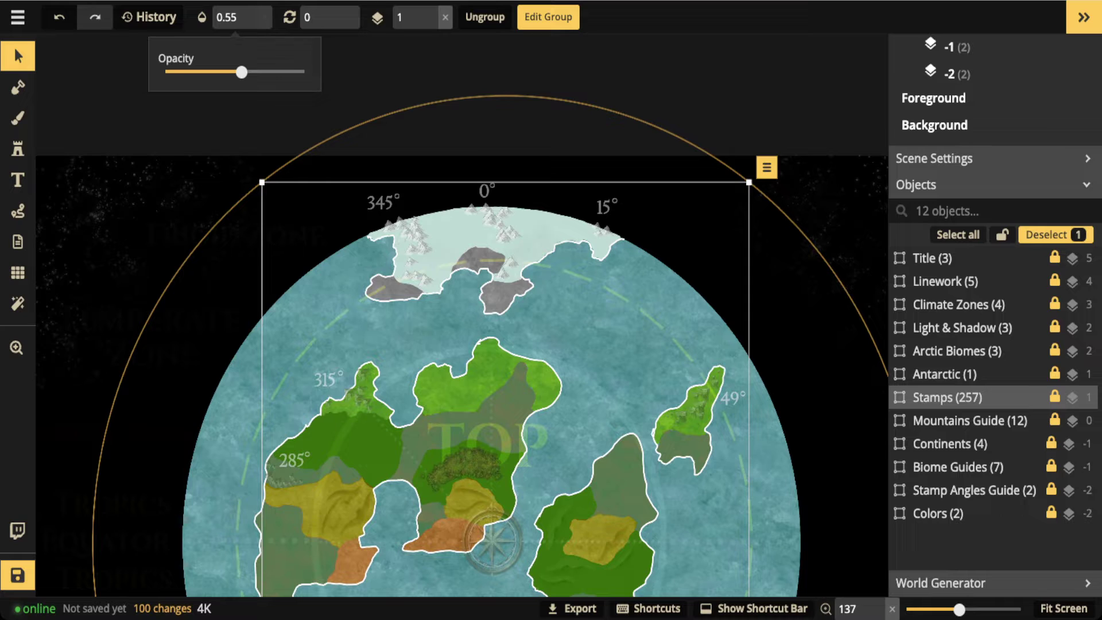
left_click_drag(242, 72, 166, 71)
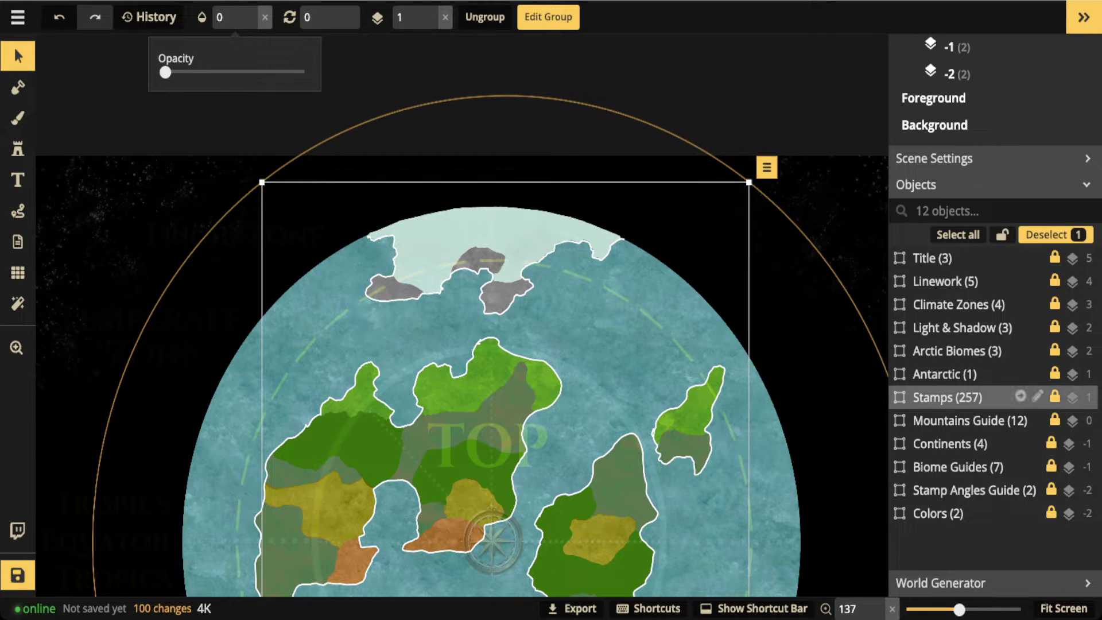
Step: Set the Mountains Guide group's opacity to 1 to examine the mountain lines, and set it back to 0
left_click(970, 420)
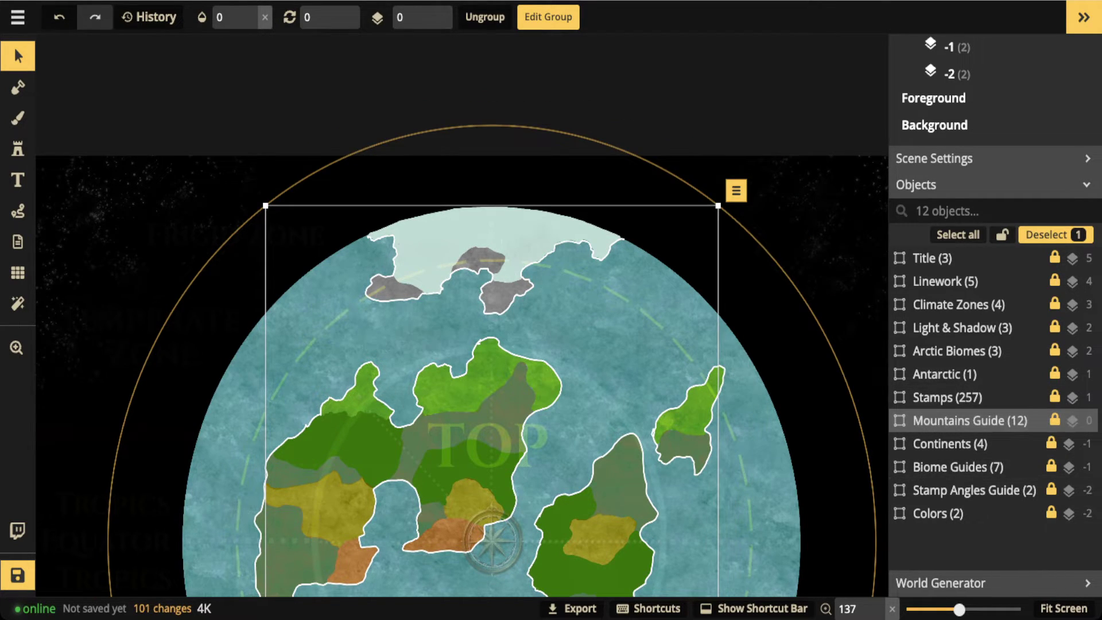
left_click(251, 11)
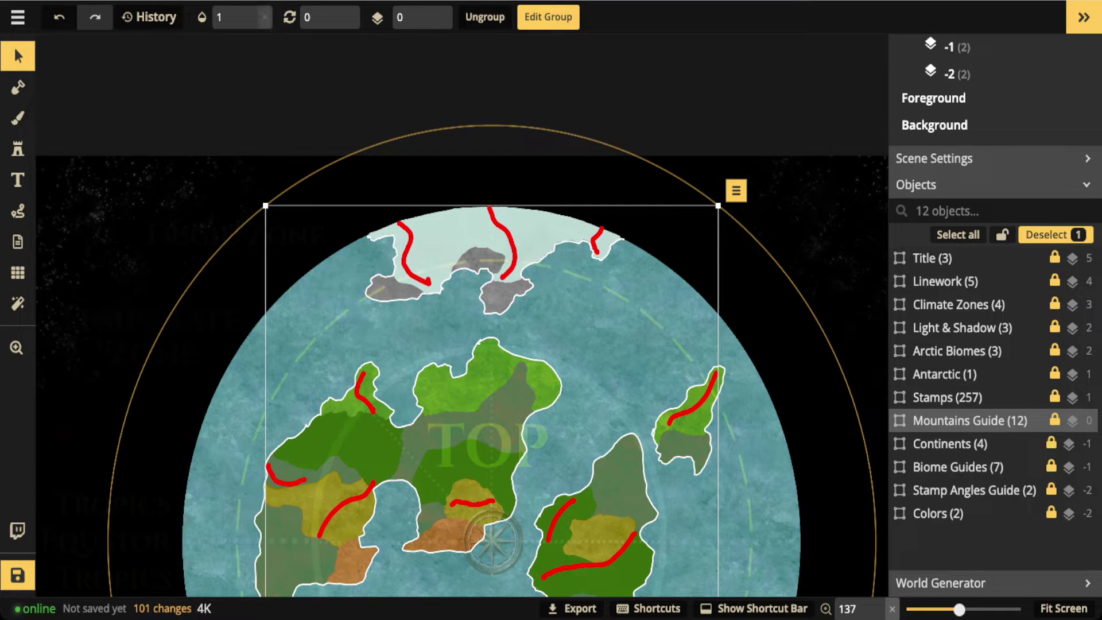
scroll(480, 395, "down", 2)
scroll(488, 374, "down", 1)
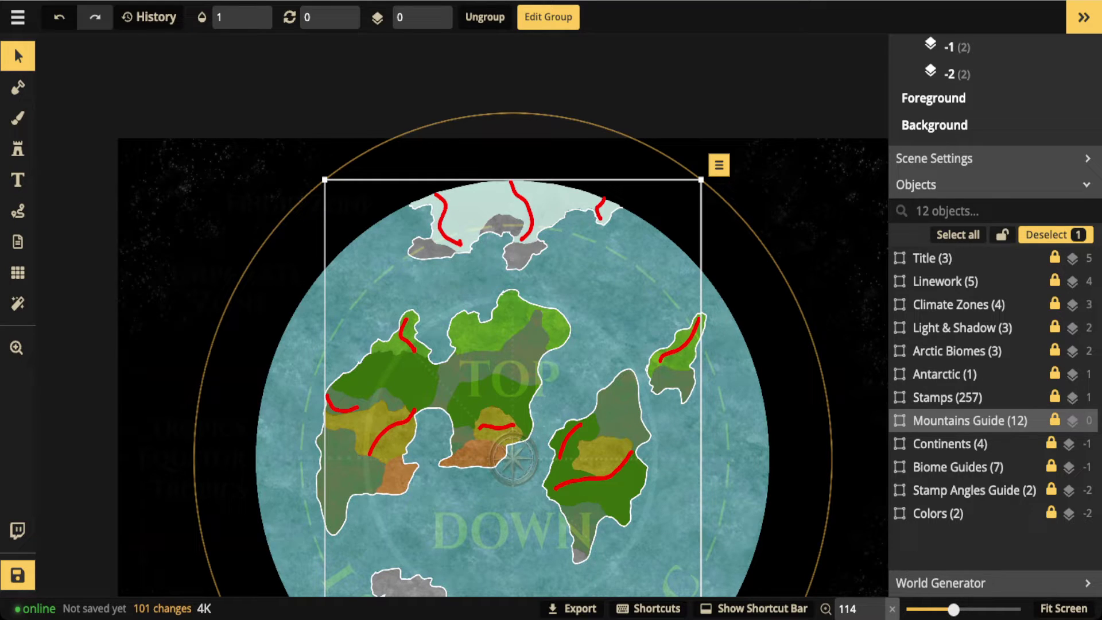
scroll(492, 379, "up", 5)
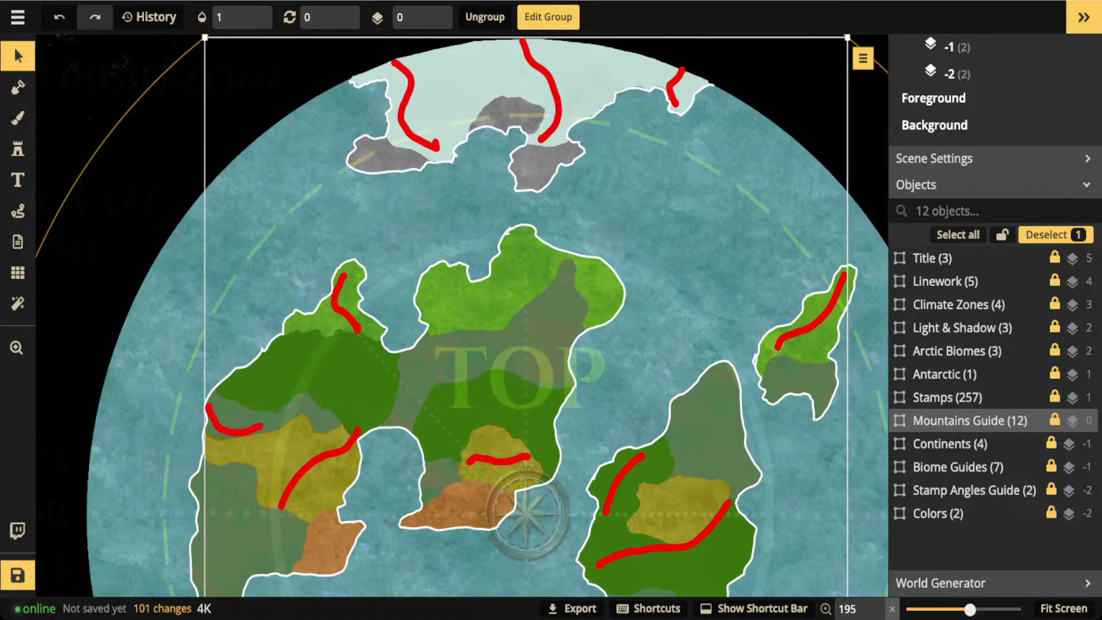
left_click(229, 18)
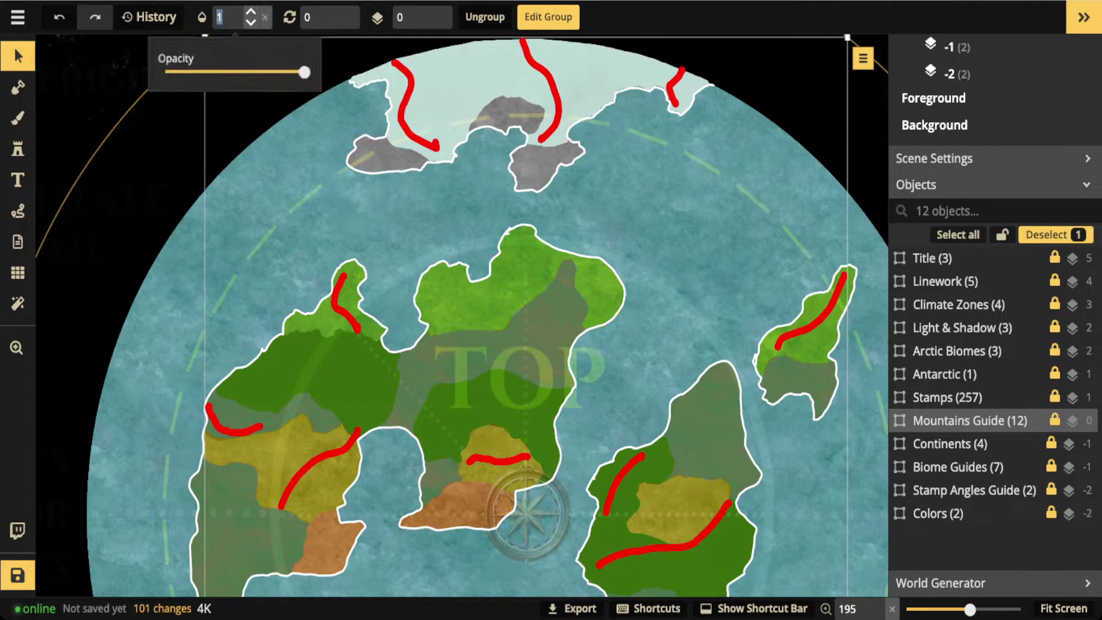
type("0")
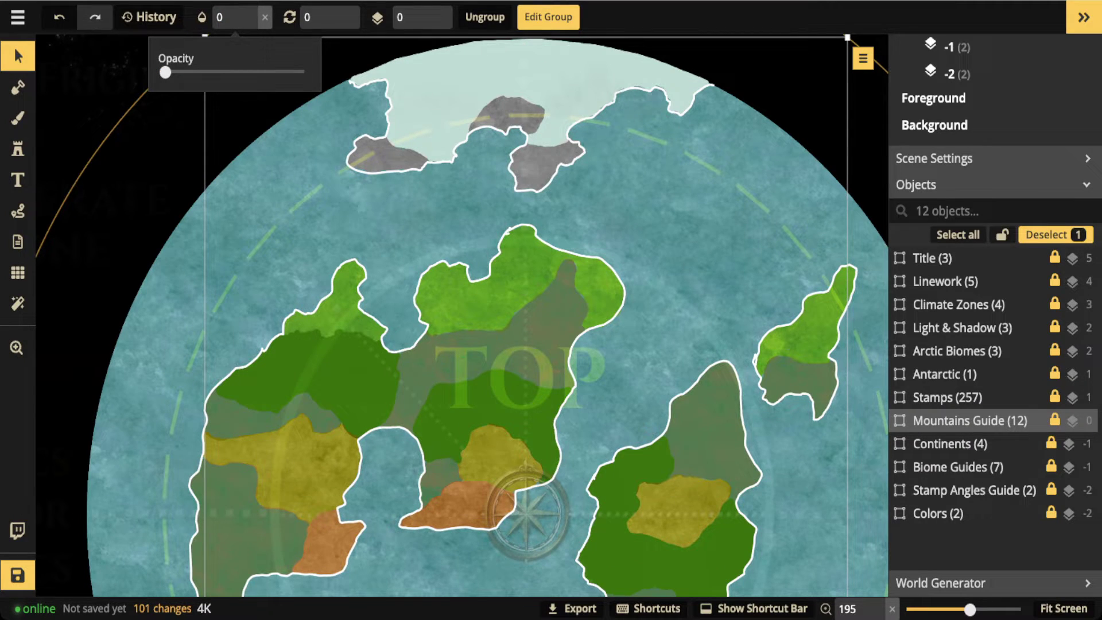
Step: Draw yellow freehand paths that divide the central continent and outline its southern and northern parts
left_click(18, 211)
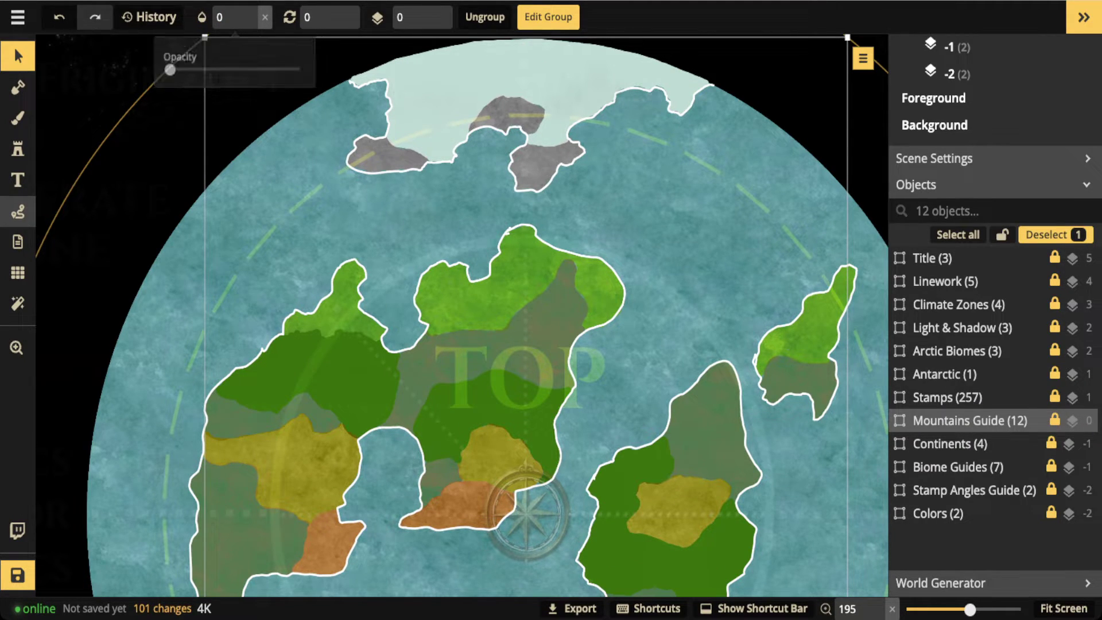
mouse_move(548, 393)
left_mouse_down()
mouse_move(502, 366)
mouse_move(429, 393)
mouse_move(412, 424)
left_mouse_up()
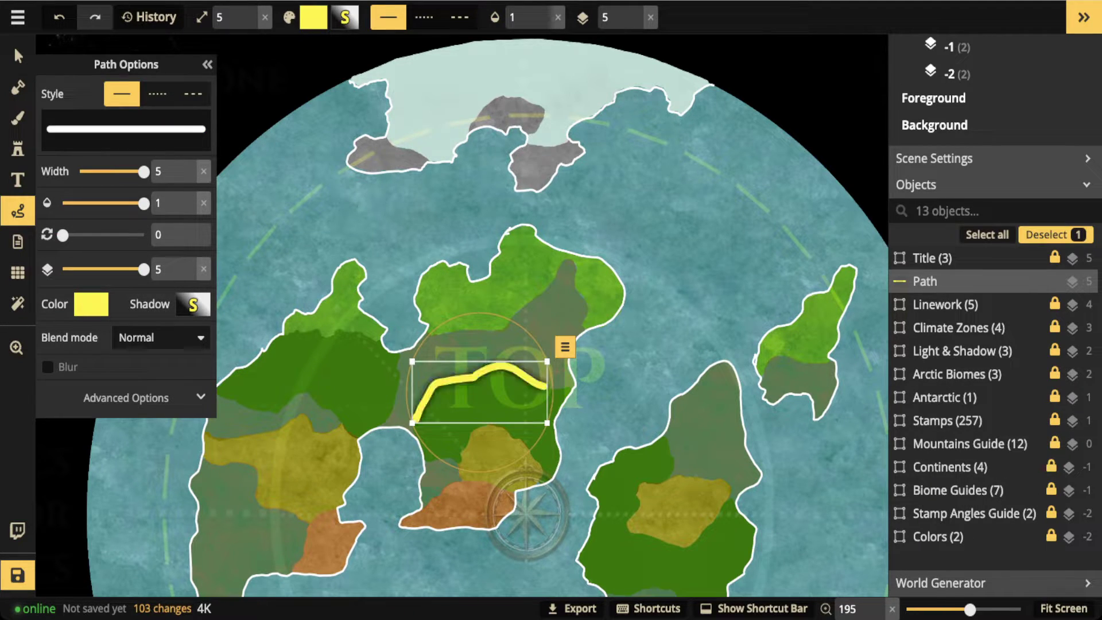
key("Escape")
mouse_move(545, 400)
left_mouse_down()
mouse_move(502, 513)
mouse_move(448, 527)
mouse_move(416, 410)
mouse_move(461, 376)
mouse_move(506, 369)
mouse_move(541, 385)
mouse_move(547, 421)
left_mouse_up()
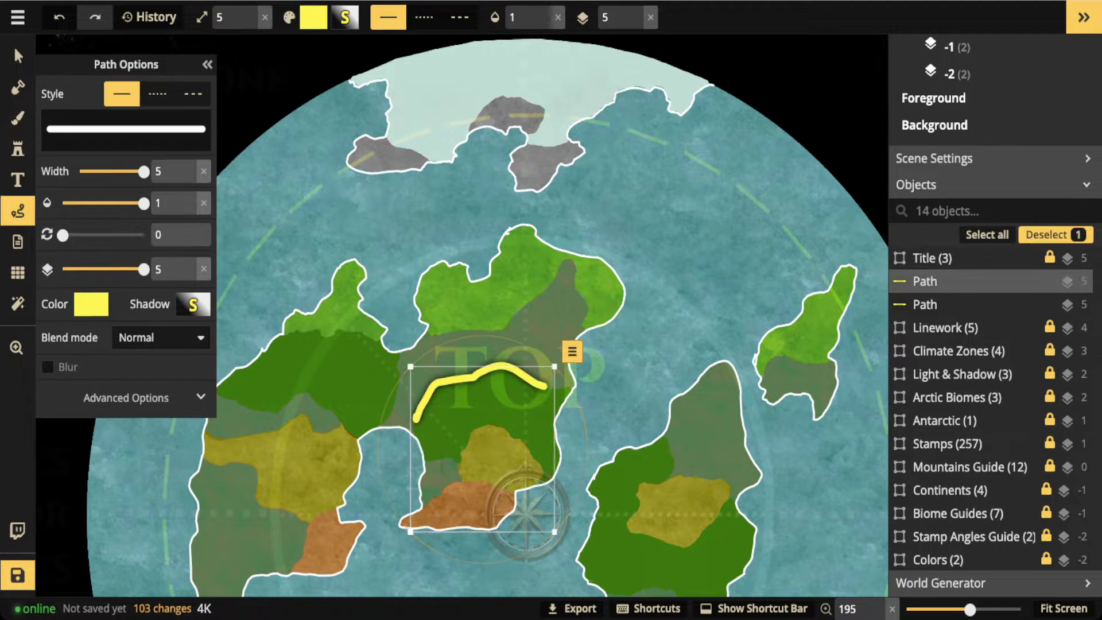
mouse_move(436, 297)
left_mouse_down()
mouse_move(418, 336)
mouse_move(376, 363)
mouse_move(356, 399)
mouse_move(466, 369)
mouse_move(562, 367)
mouse_move(623, 290)
mouse_move(571, 245)
mouse_move(490, 257)
mouse_move(468, 294)
mouse_move(435, 273)
mouse_move(425, 327)
left_mouse_up()
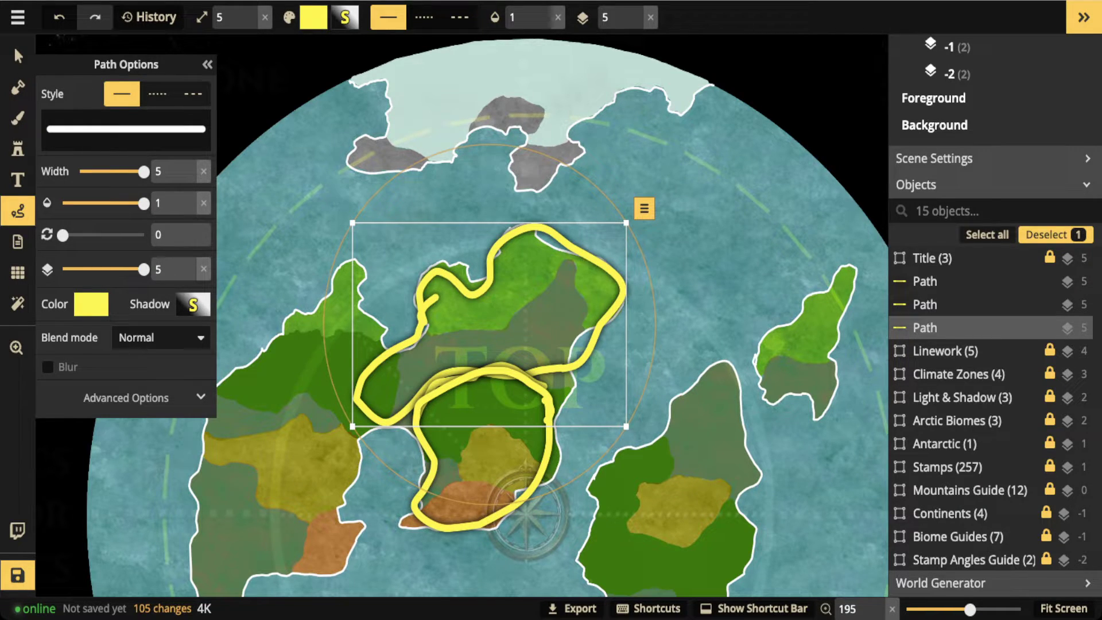
Step: Delete the yellow freehand paths drawn around the northern and southern parts of the central continent
key("Delete")
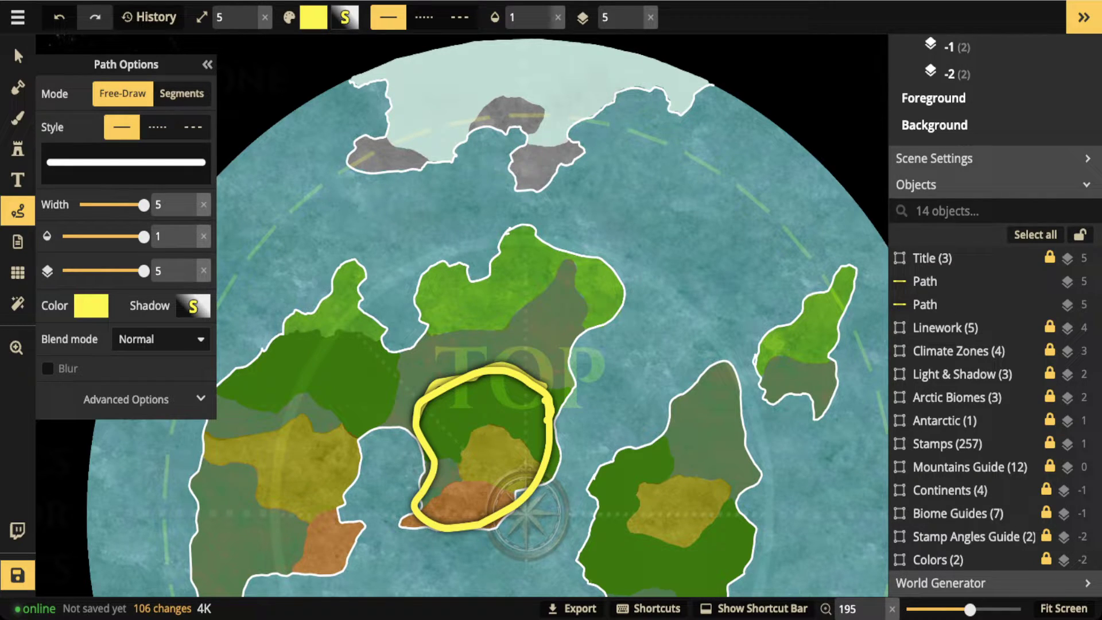
left_click(13, 46)
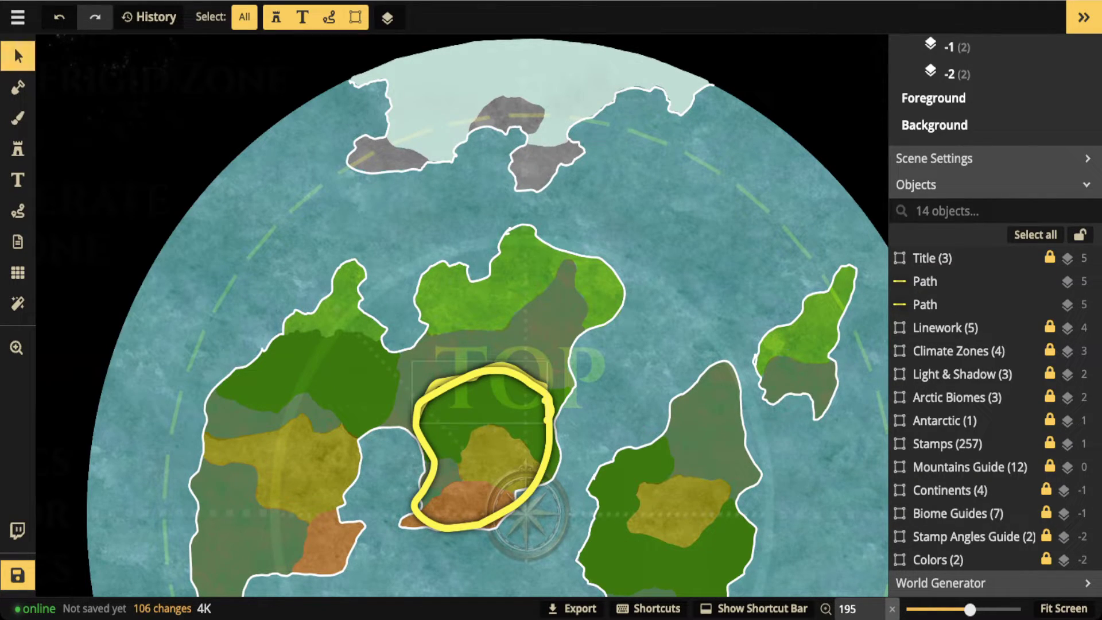
key("Delete")
left_click(483, 373)
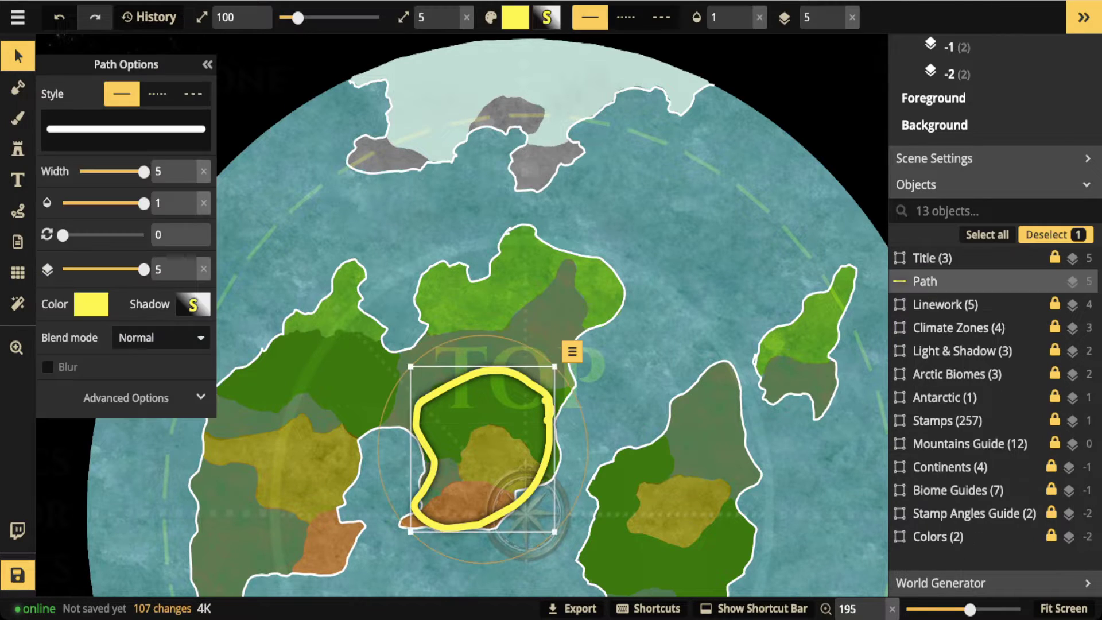
key("Delete")
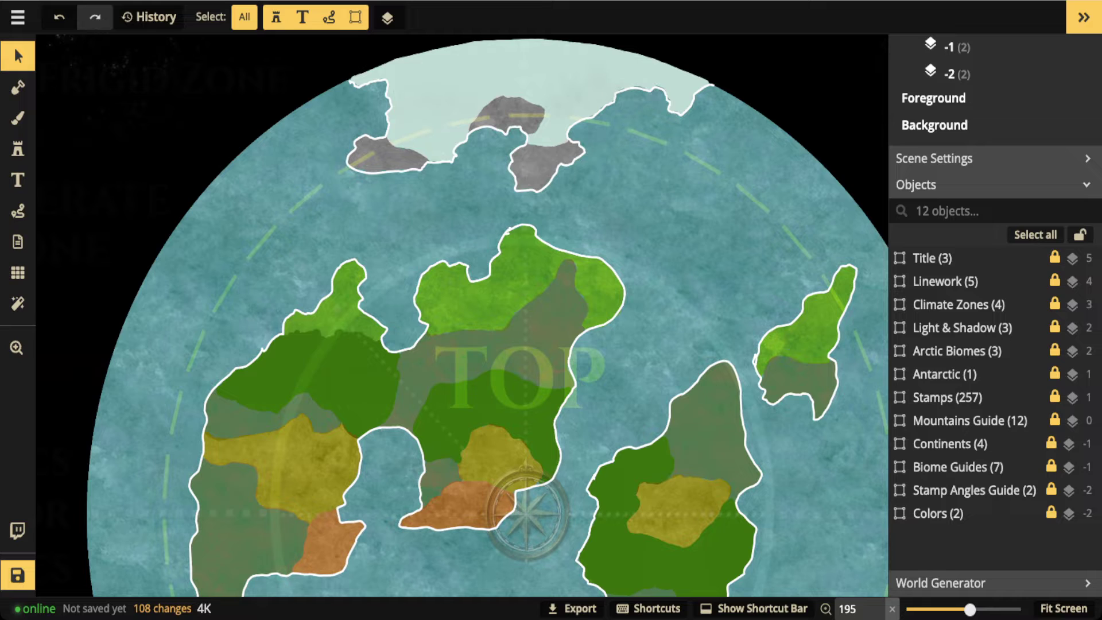
Step: Set the opacity of the Stamp Angles Guide group to 0
scroll(441, 432, "down", 5)
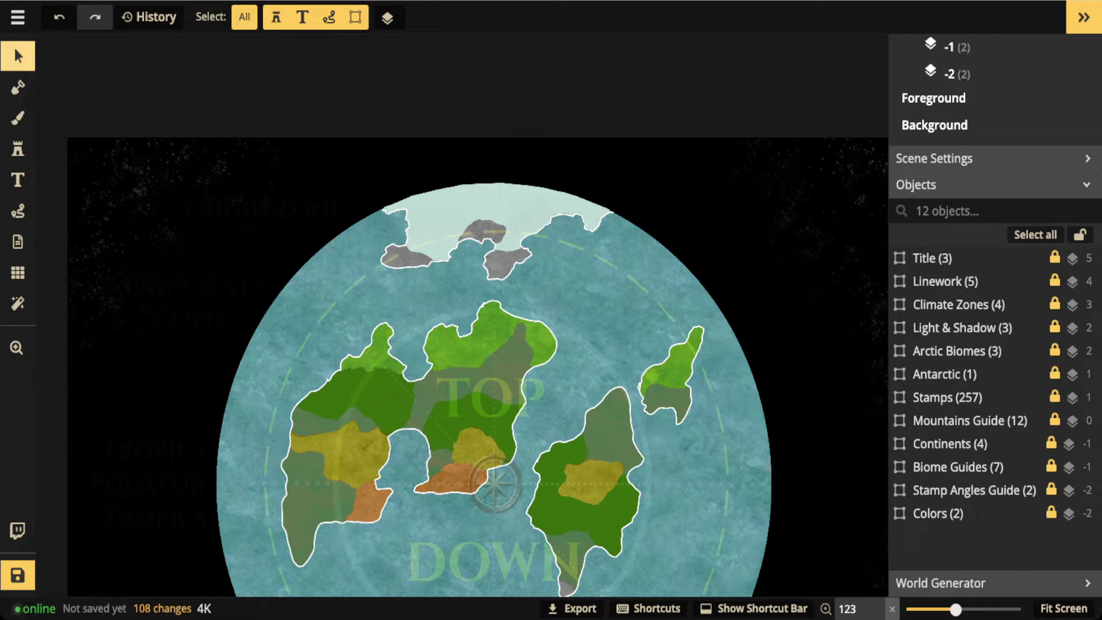
scroll(478, 368, "down", 3)
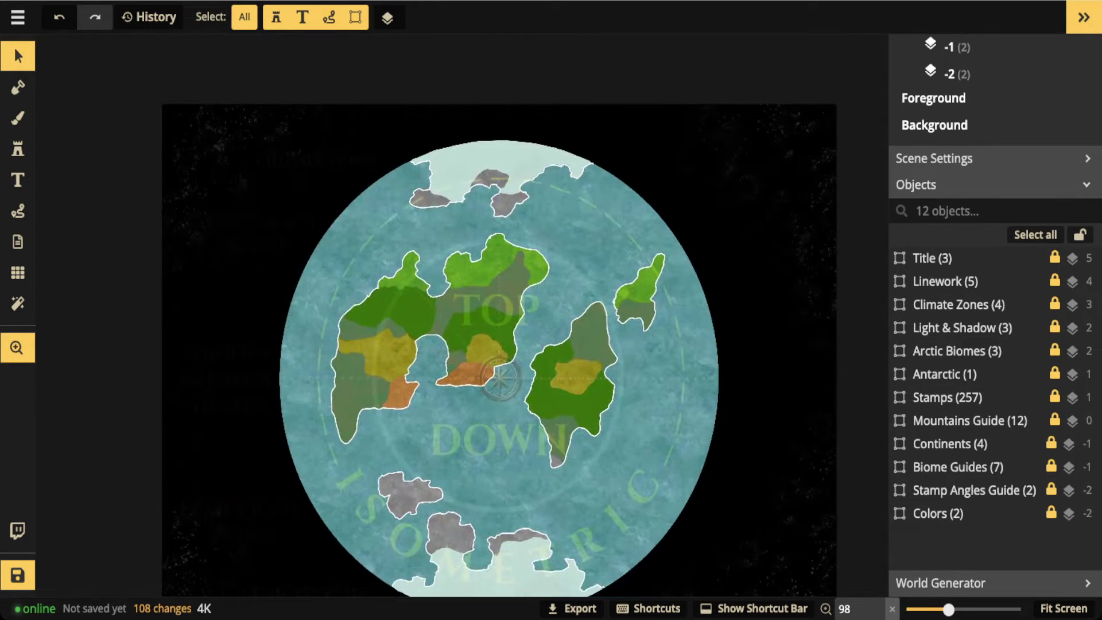
left_click(939, 514)
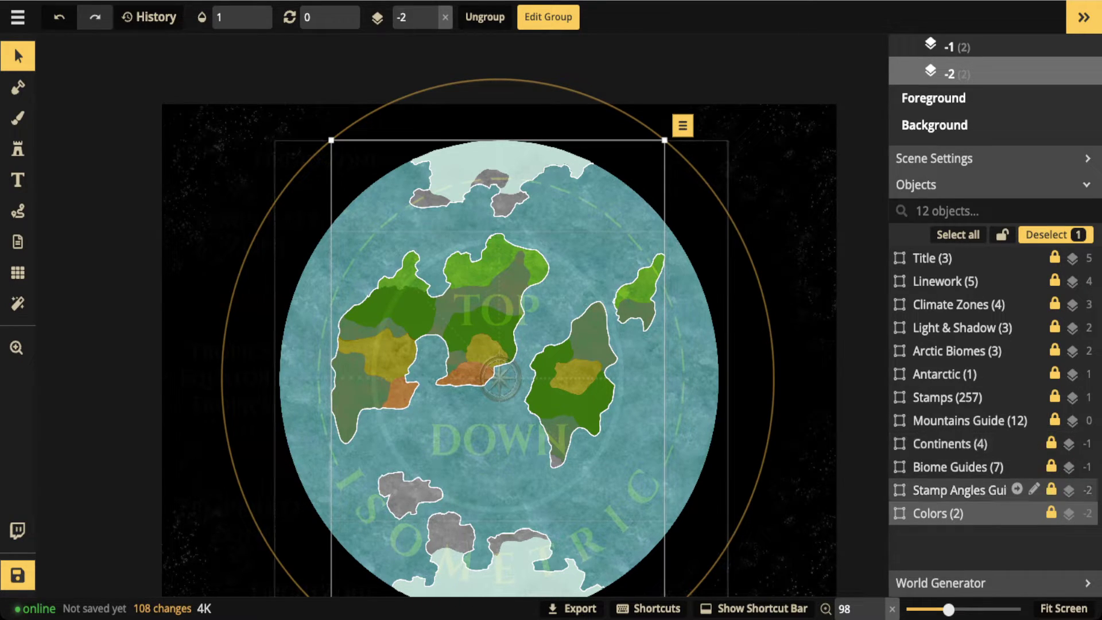
left_click(959, 491)
left_click(234, 16)
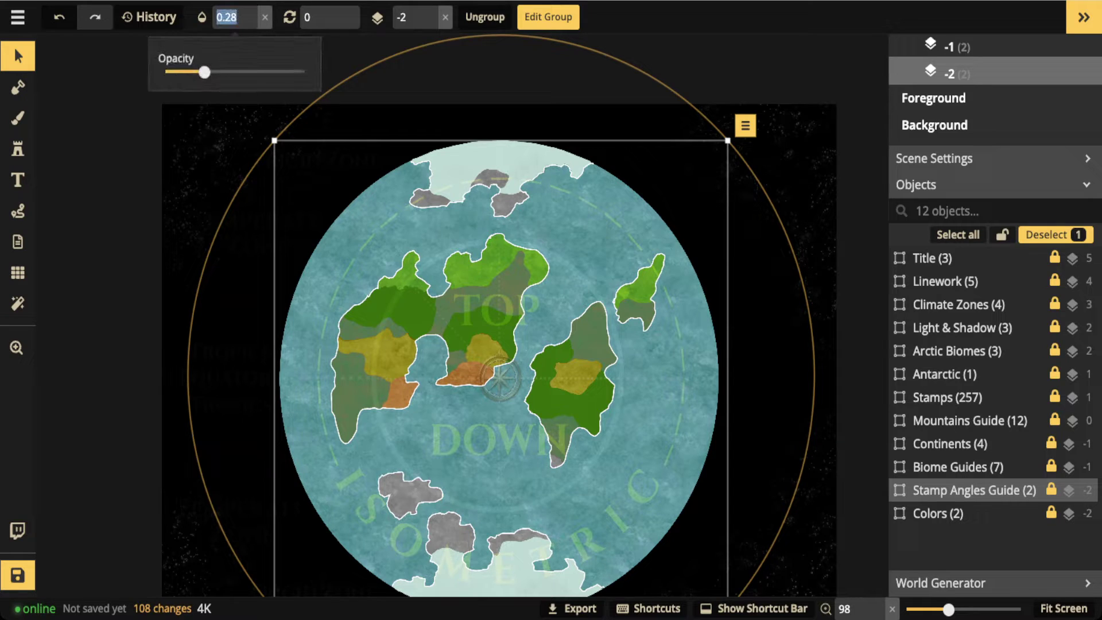
type("0.19")
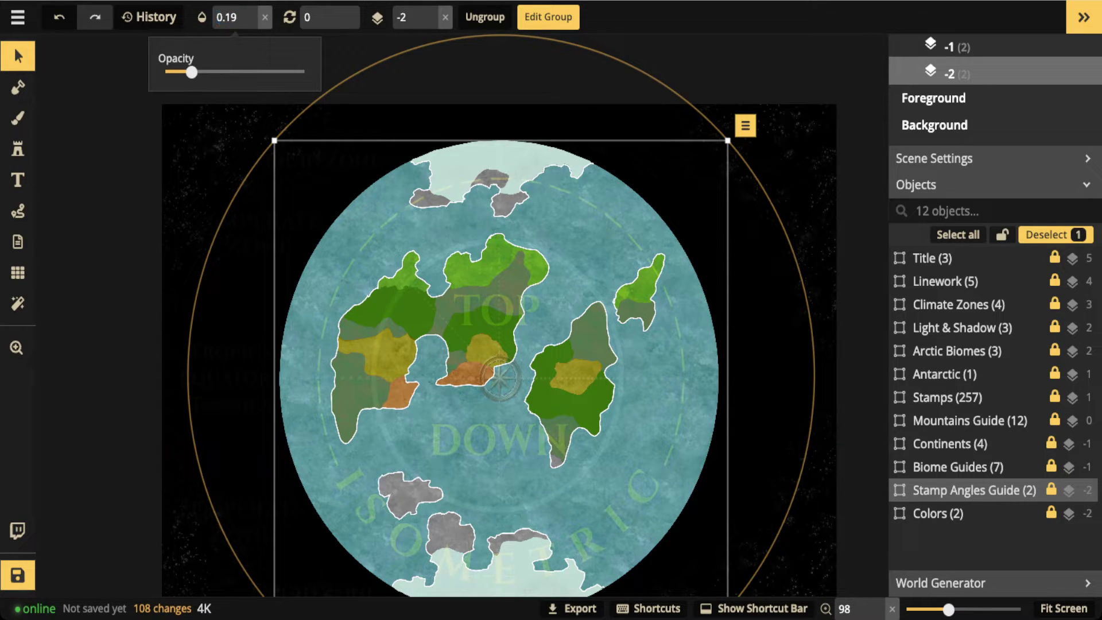
key("BackSpace")
key("BackSpace")
key("BackSpace")
key("Return")
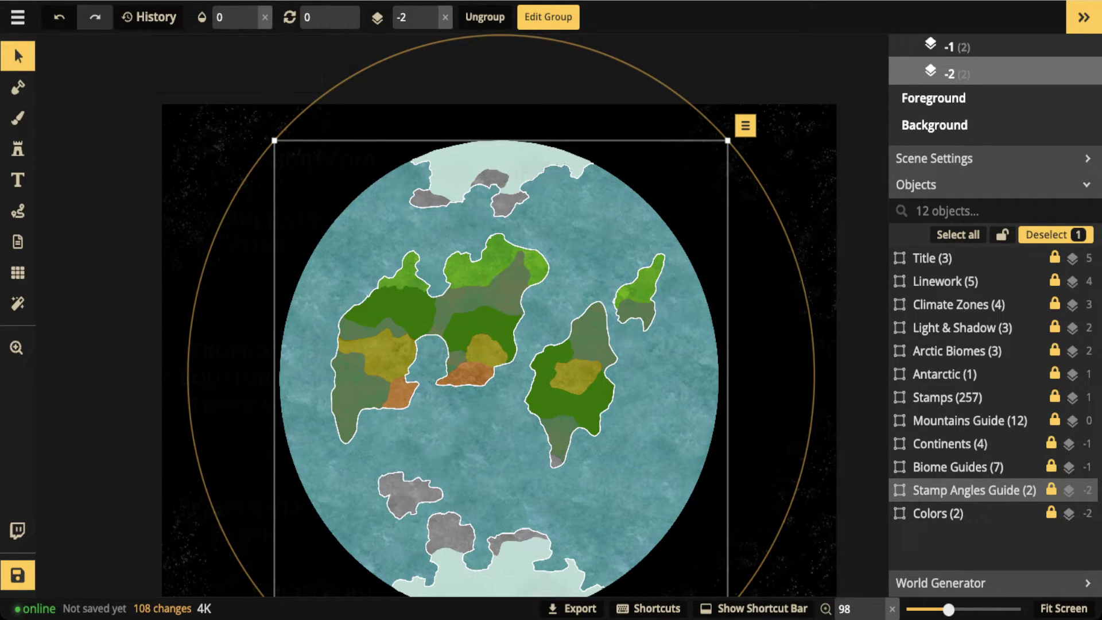
Step: Open the Light & Shadow group for editing and move its black path onto the ocean southeast of the eastern continent
double_click(962, 327)
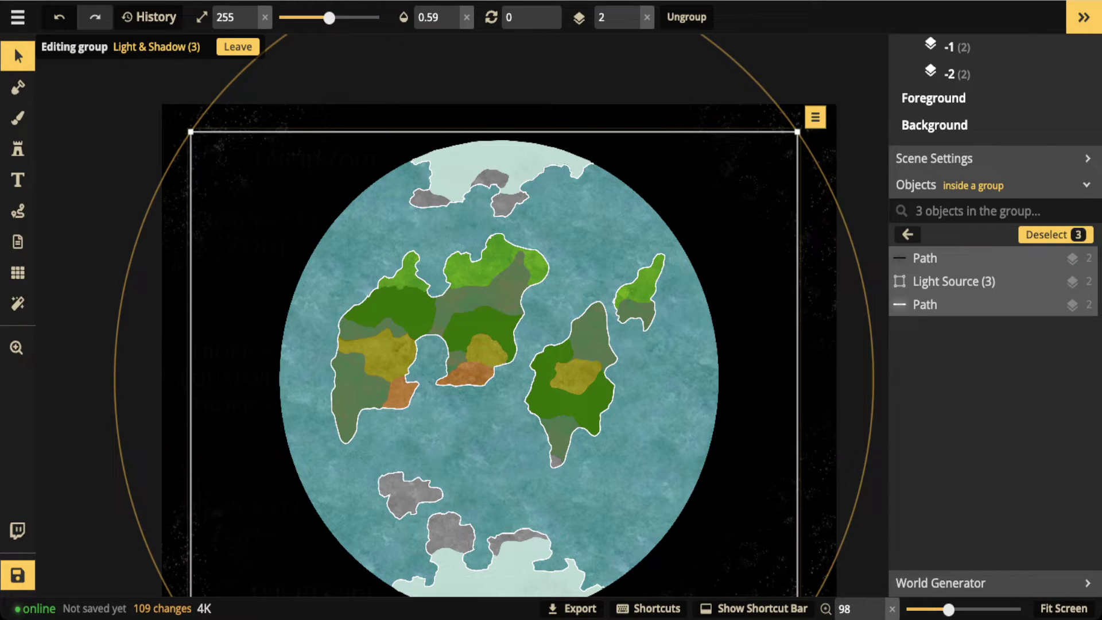
left_click(962, 258)
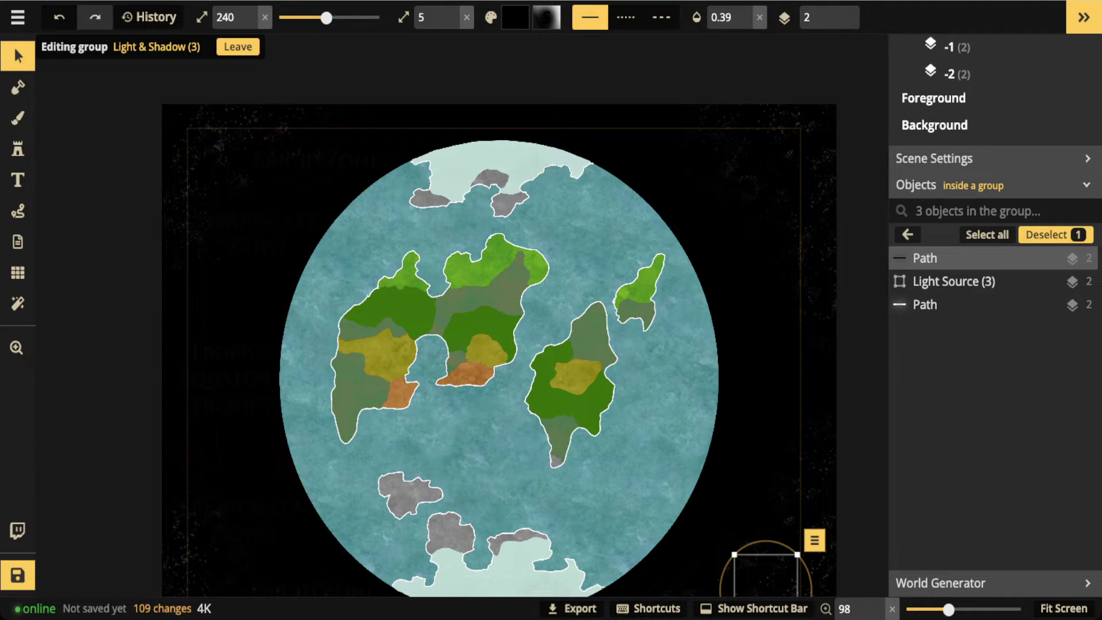
left_click_drag(766, 577, 629, 472)
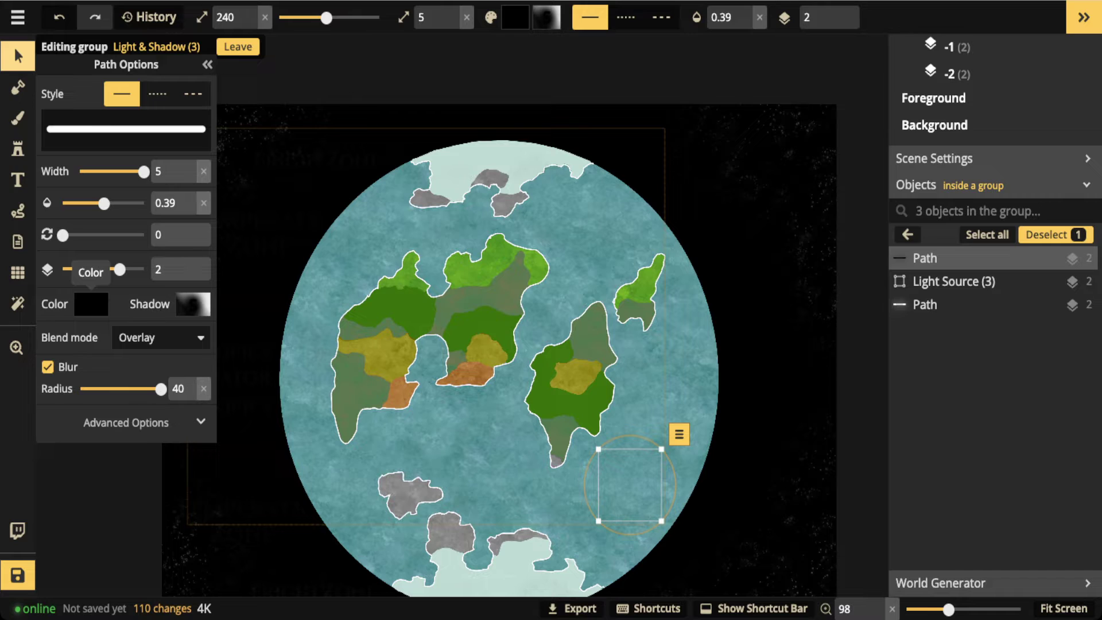
Step: Try raising the black path's shadow intensity to its maximum, and turn the path's blur off and on again
left_click(193, 304)
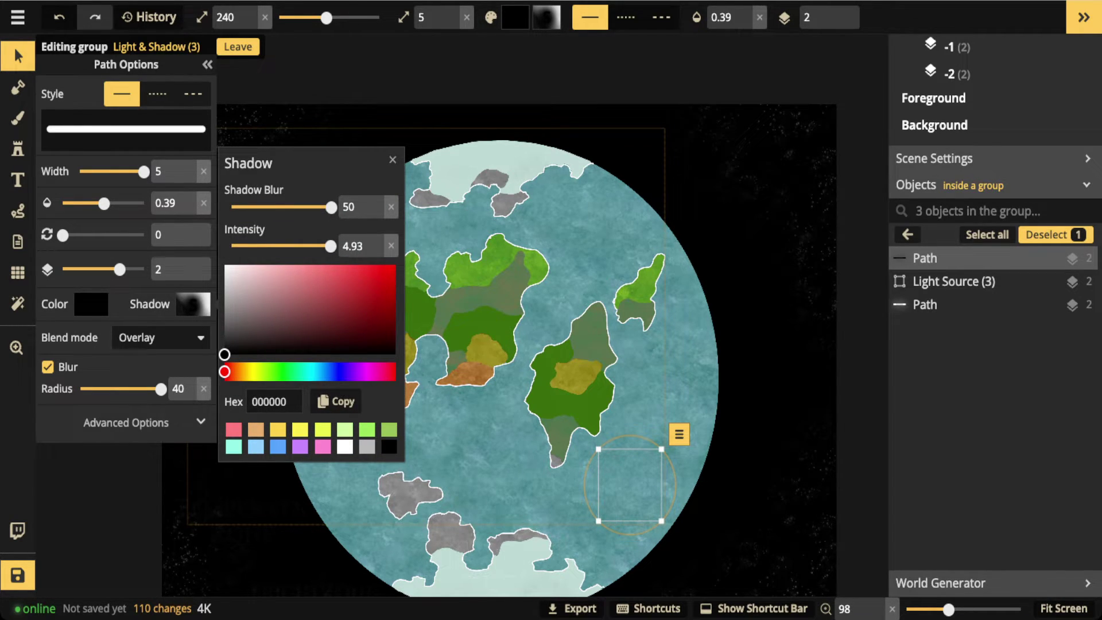
left_click_drag(330, 246, 356, 246)
key("Escape")
left_click(47, 367)
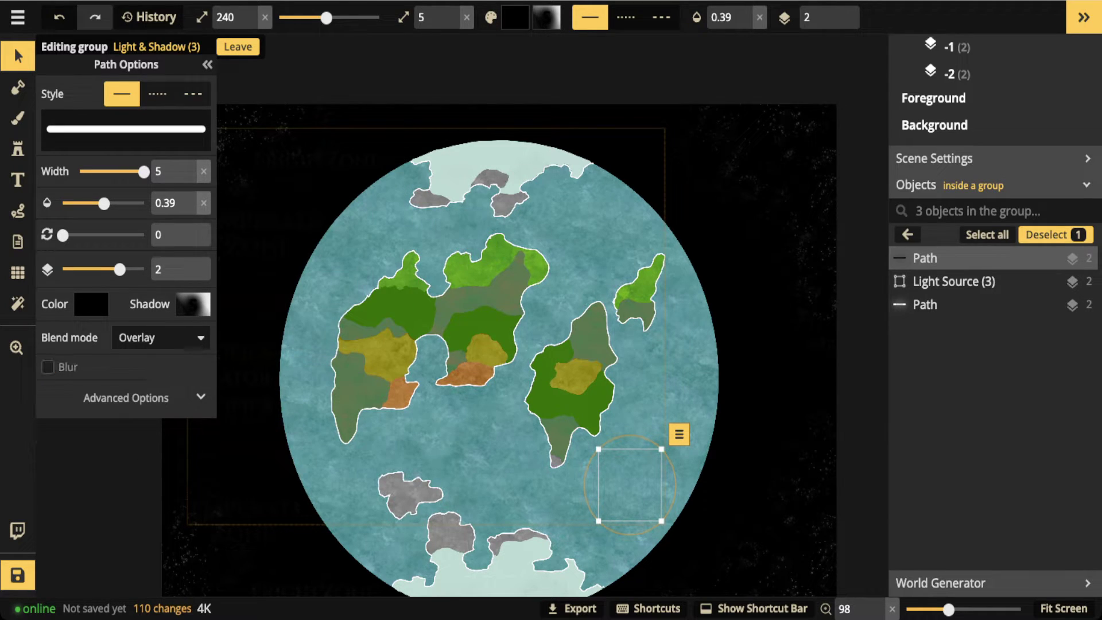
left_click(48, 367)
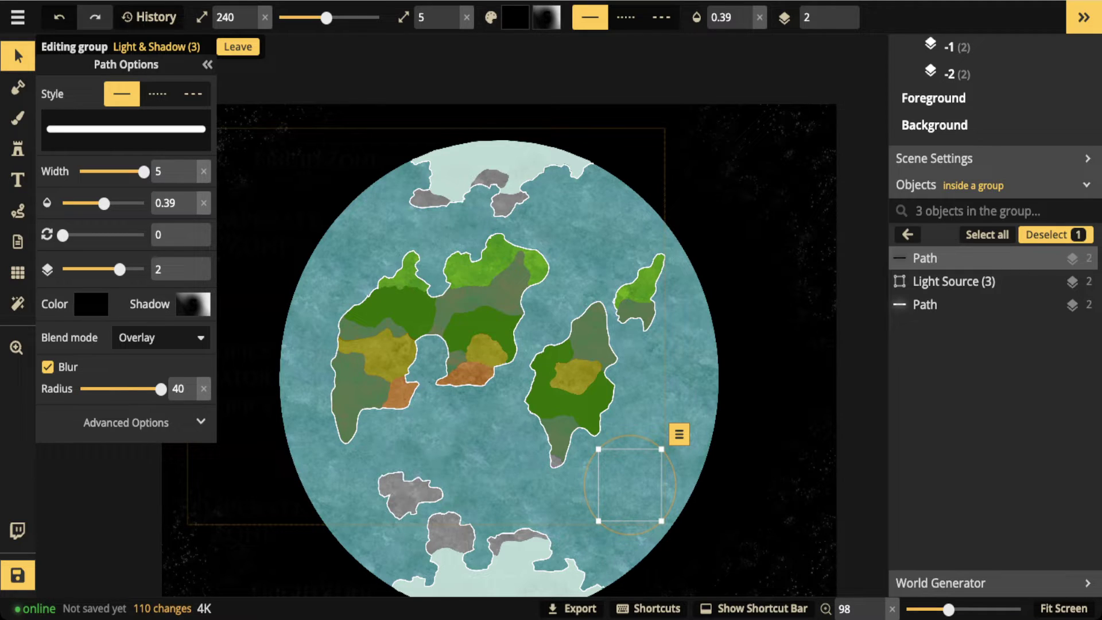
Step: Draw a blurred yellow freehand path across the southern end of the central continent and the ocean below, and delete it
left_click(17, 211)
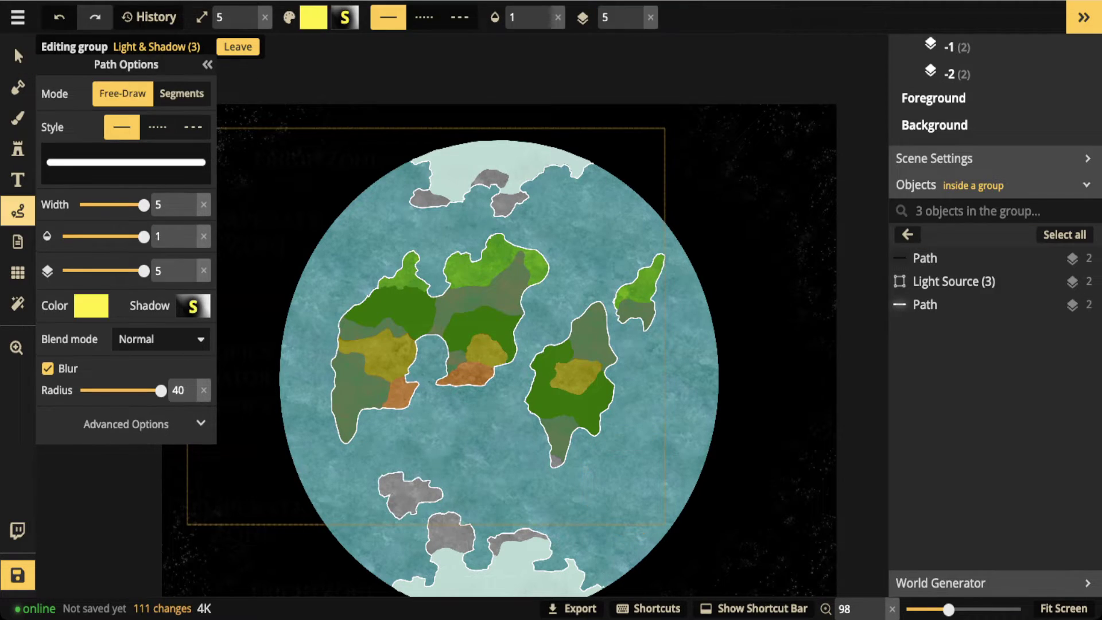
mouse_move(482, 459)
left_mouse_down()
mouse_move(513, 373)
mouse_move(450, 364)
left_mouse_up()
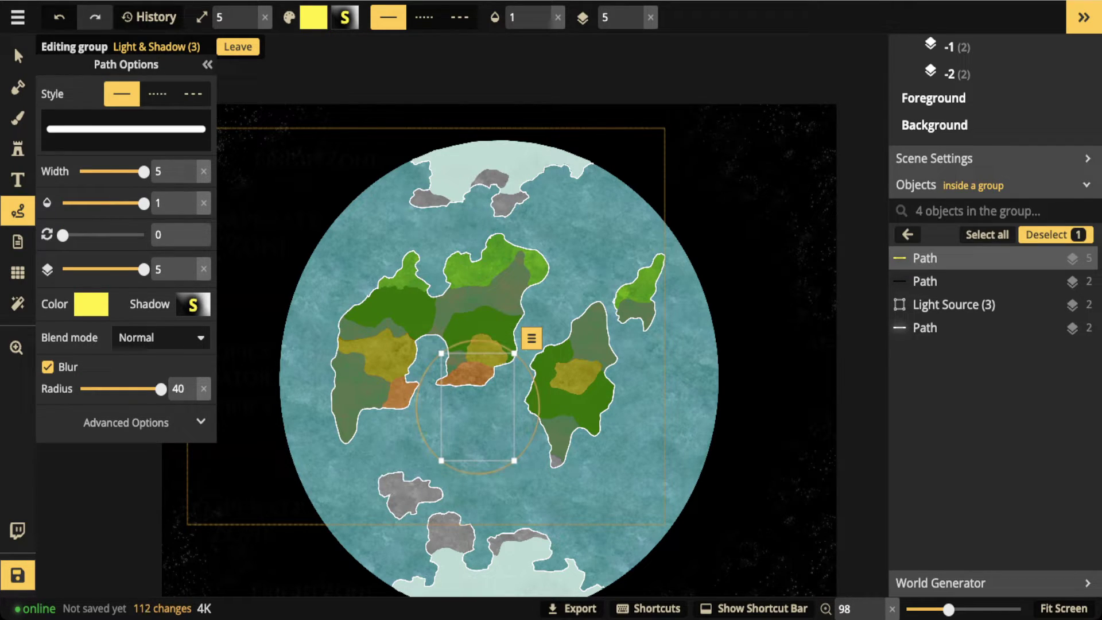
key("Delete")
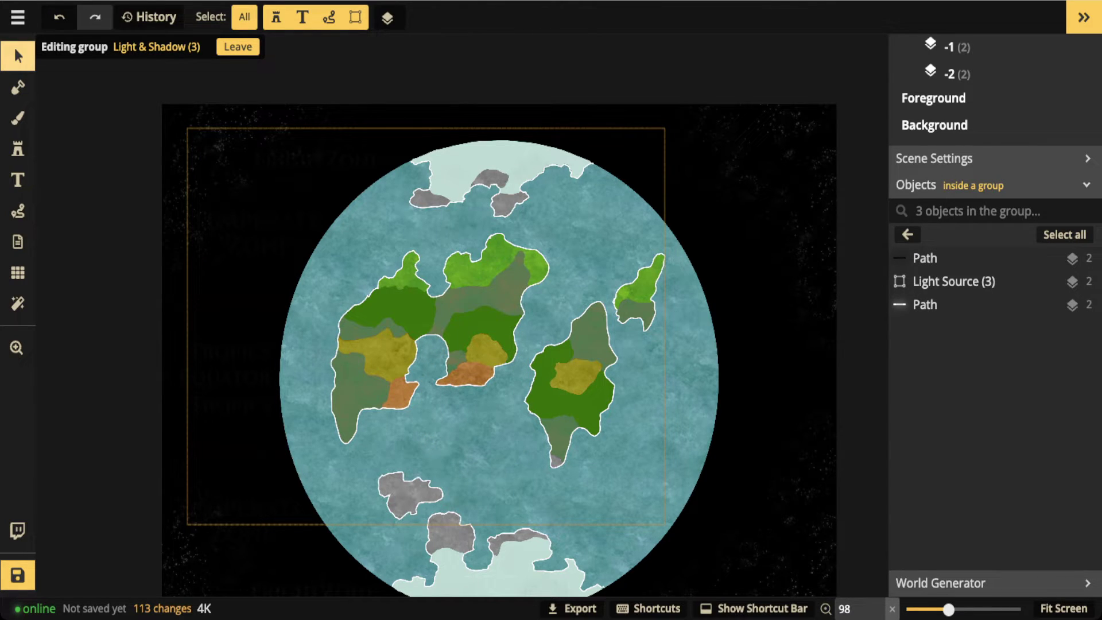
Step: Set the Path tool's colour to black, keeping the free-draw mode and the blur radius of 40
left_click(976, 258)
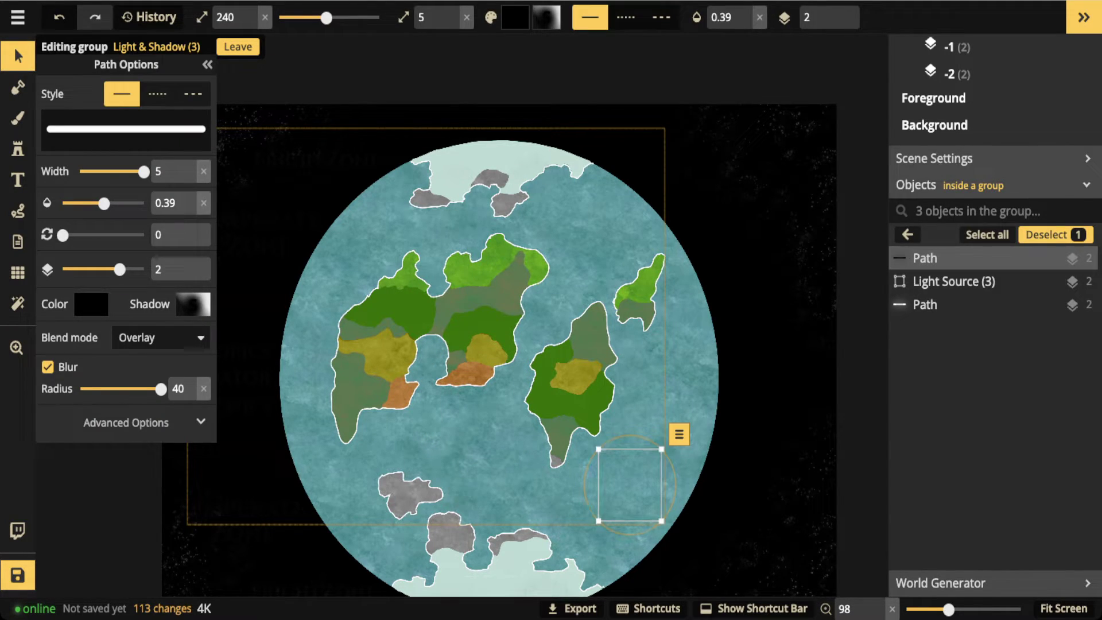
left_click(17, 210)
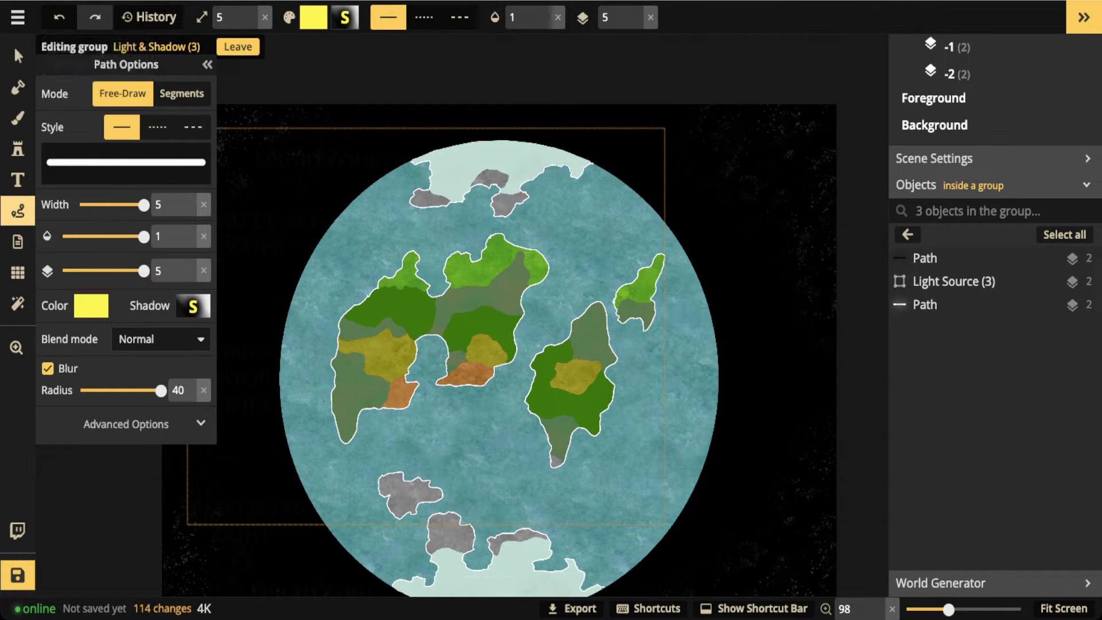
left_click(91, 306)
left_click(269, 417)
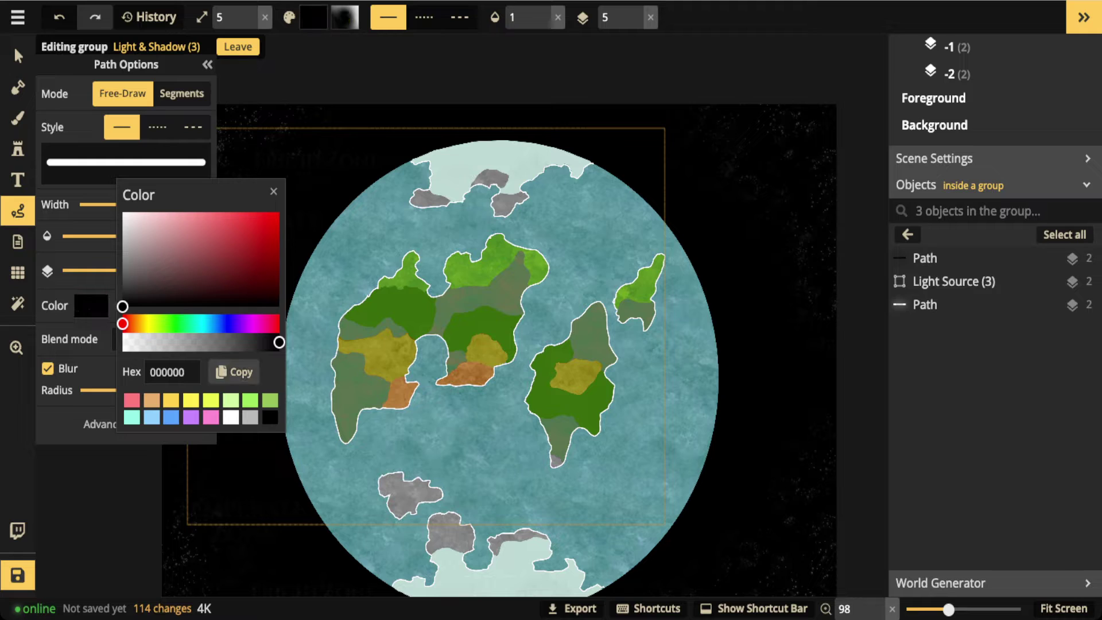
left_click(274, 192)
left_click(193, 306)
left_click(393, 160)
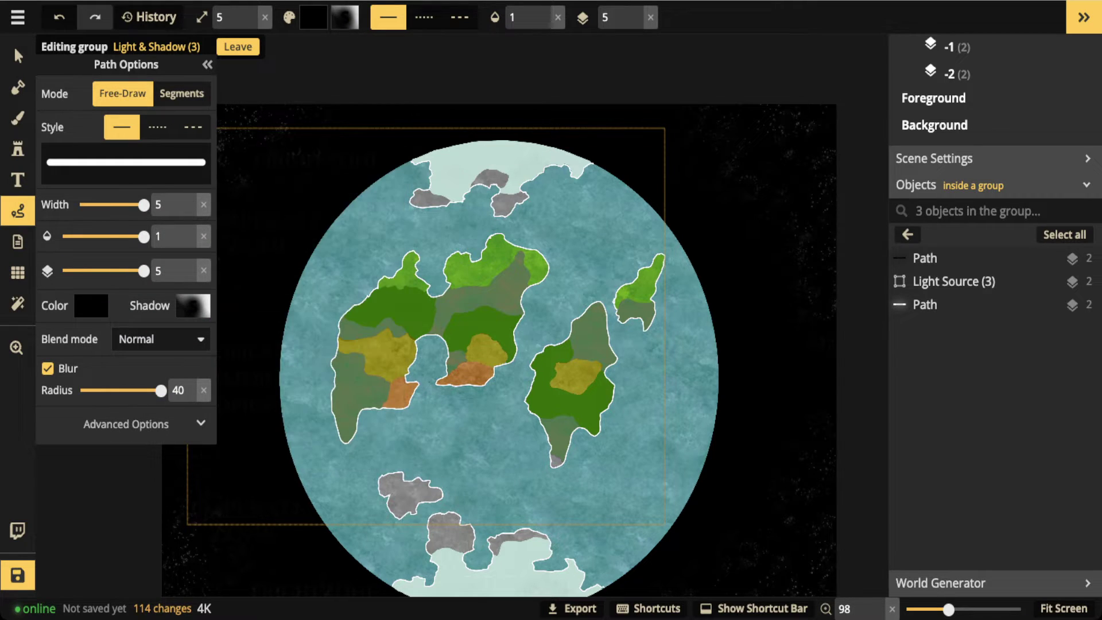
Step: Draw a blurred black freehand path across the central continent, the ocean and the eastern continent, and set its blend mode to Overlay
mouse_move(508, 400)
left_mouse_down()
mouse_move(445, 440)
mouse_move(488, 468)
mouse_move(503, 460)
mouse_move(523, 402)
mouse_move(503, 356)
mouse_move(514, 321)
mouse_move(602, 311)
mouse_move(660, 371)
mouse_move(651, 410)
mouse_move(569, 436)
left_mouse_up()
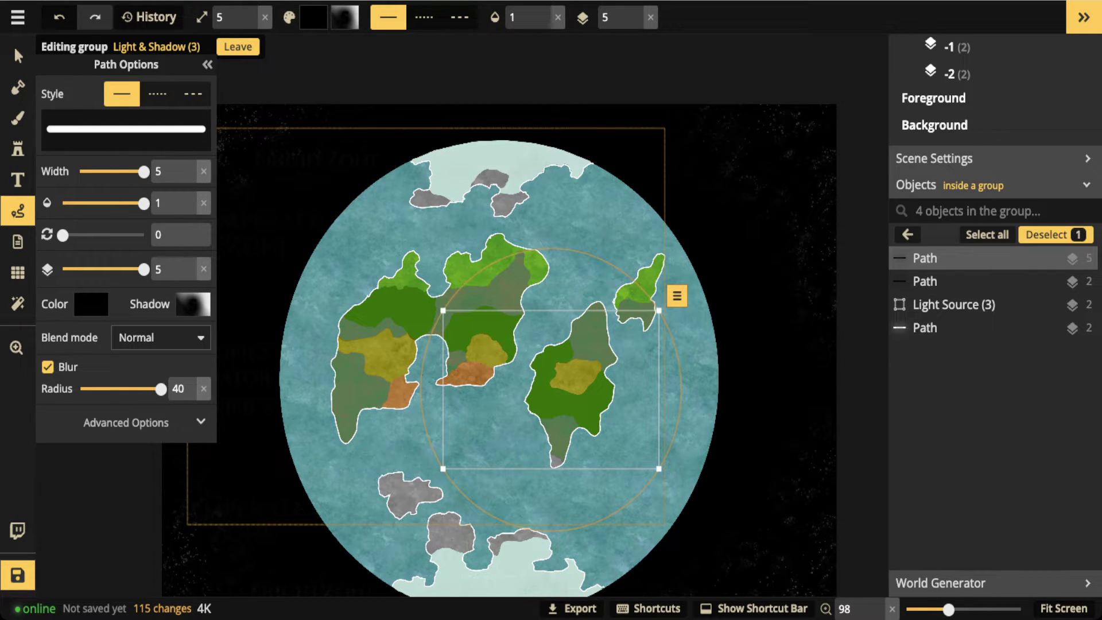
left_click(160, 337)
left_click(160, 337)
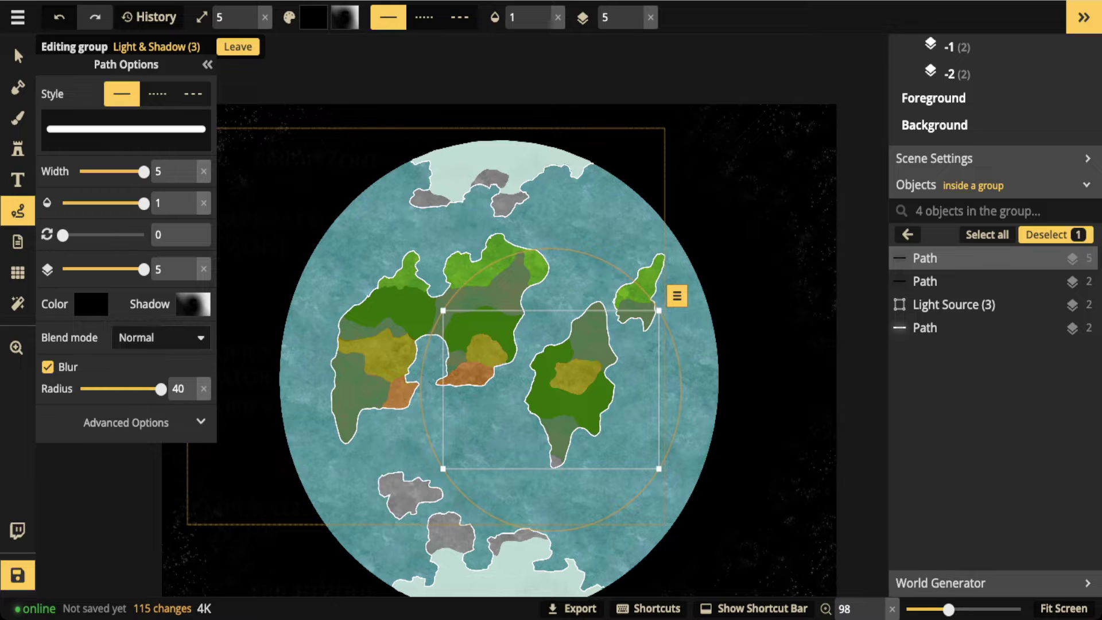
left_click(161, 338)
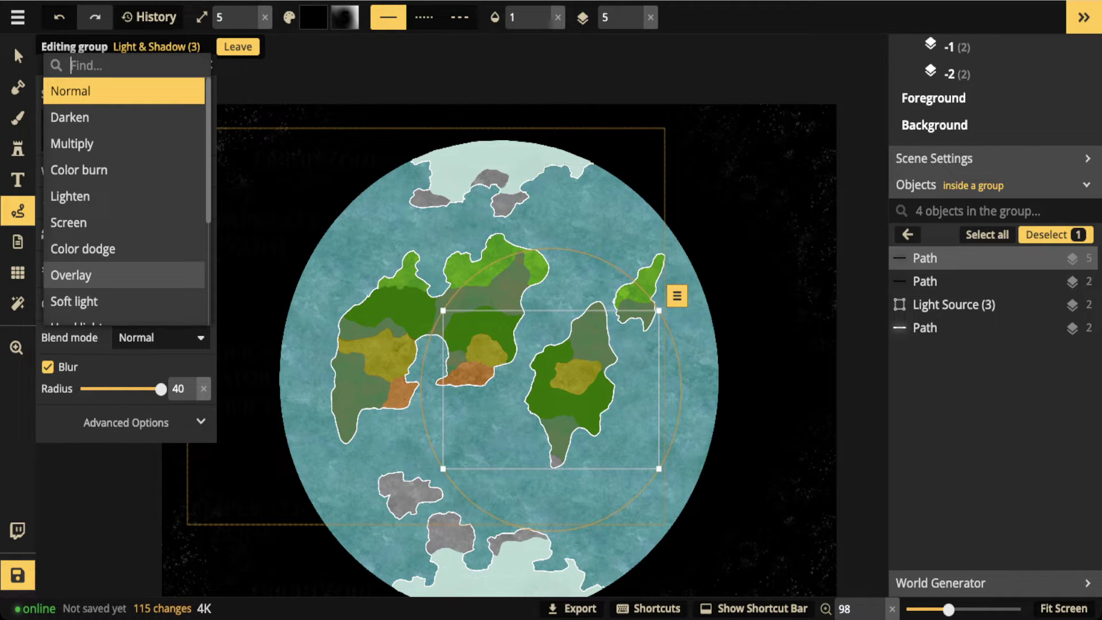
left_click(124, 275)
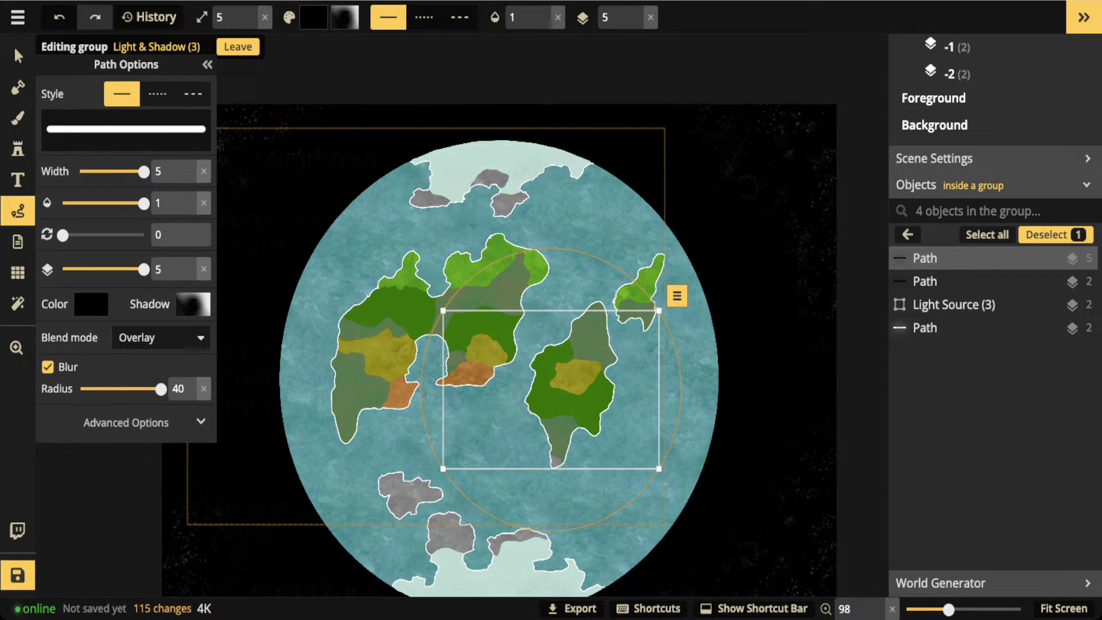
Step: Delete the new black path and leave the Light & Shadow group
key("Delete")
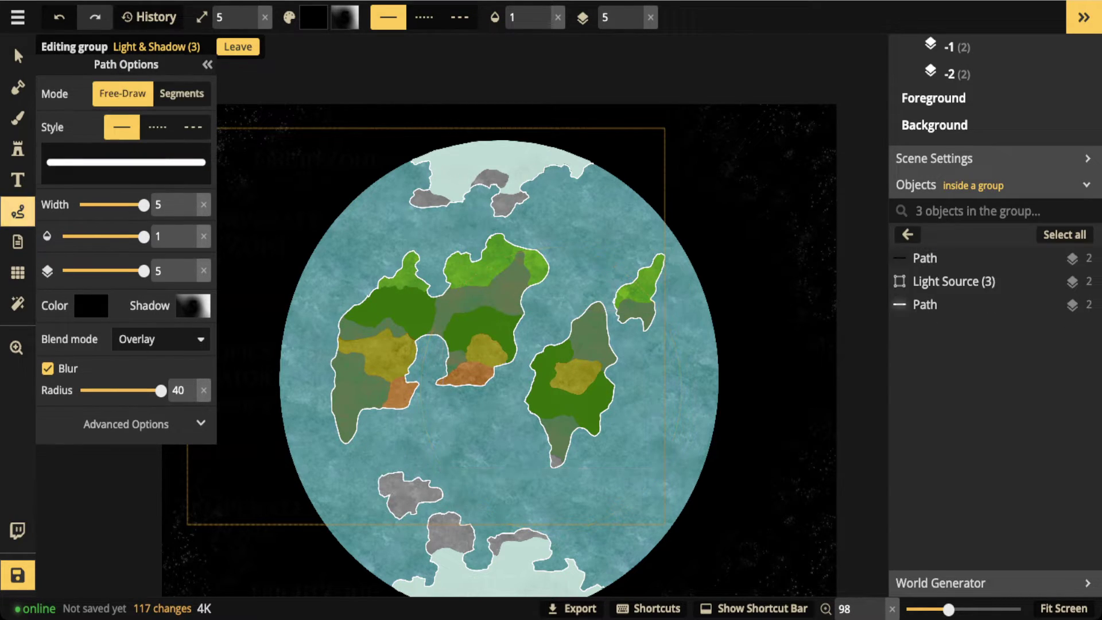
key("Escape")
key("Escape")
Step: Draw a blurred black Overlay path down the ocean east of the eastern continent, set its opacity to 0.48, and delete it
scroll(664, 322, "down", 2)
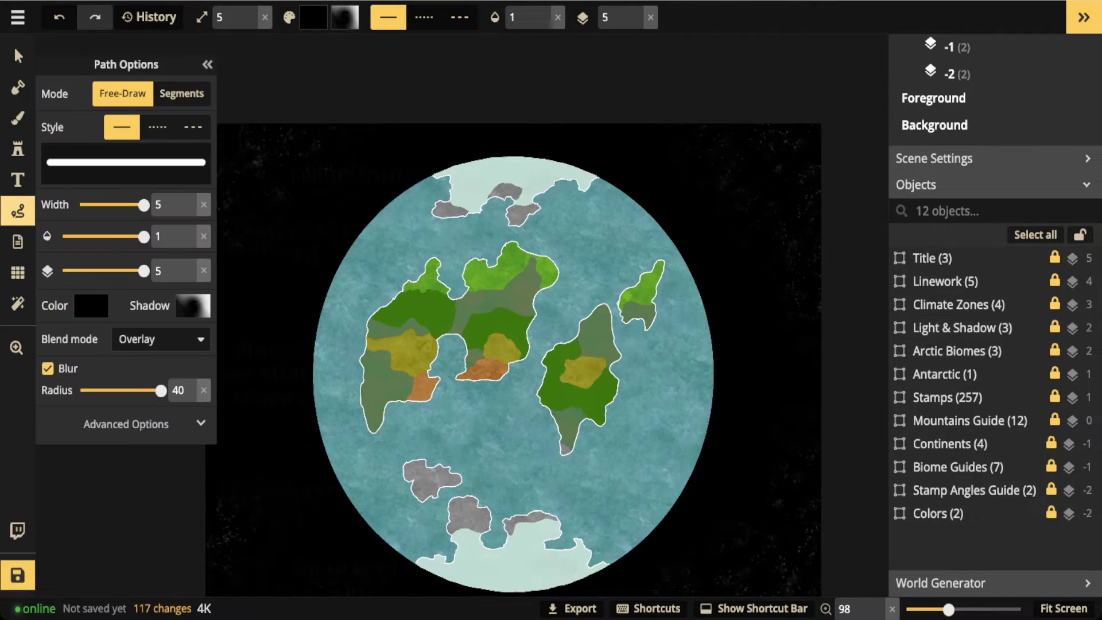
mouse_move(673, 291)
left_mouse_down()
mouse_move(615, 488)
mouse_move(561, 503)
left_mouse_up()
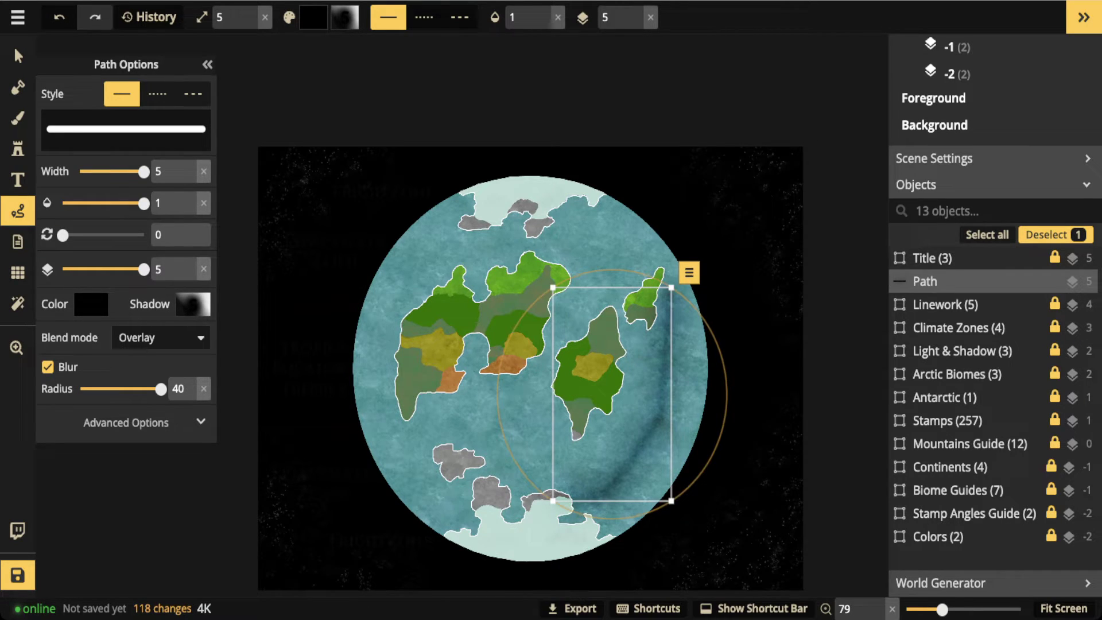
left_click_drag(143, 204, 119, 203)
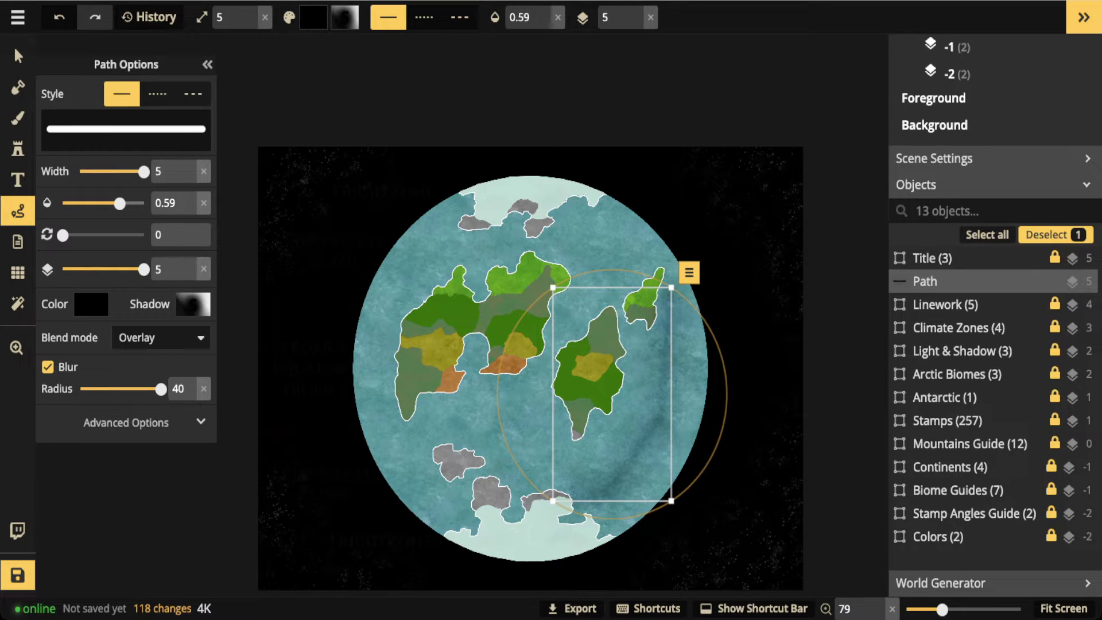
left_click_drag(119, 203, 109, 203)
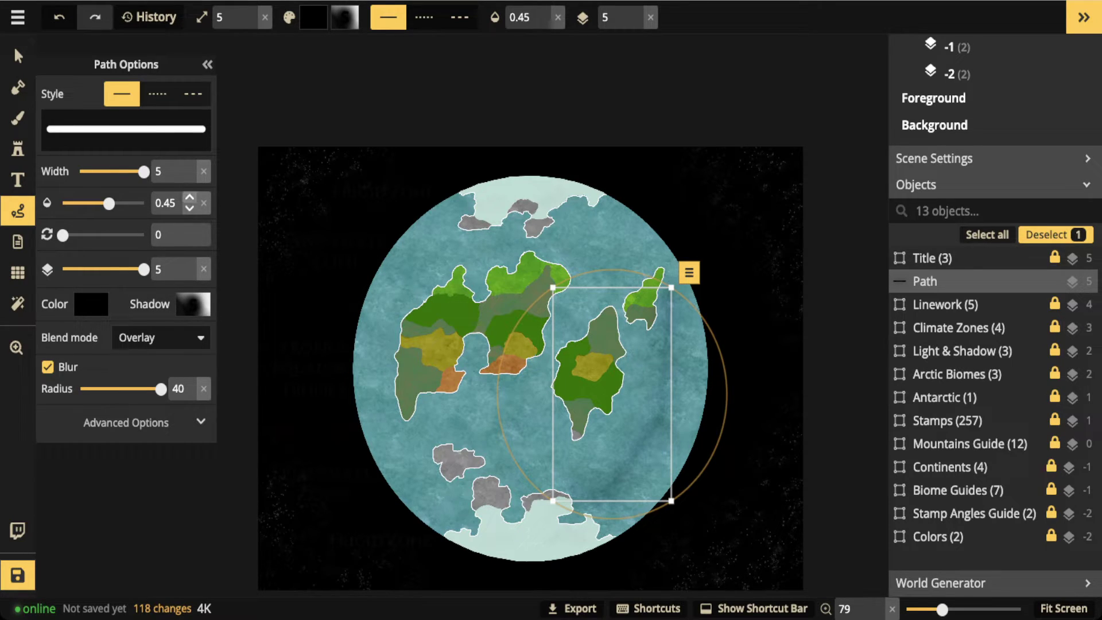
left_click(189, 197)
left_click(189, 197)
left_click(190, 197)
key("Delete")
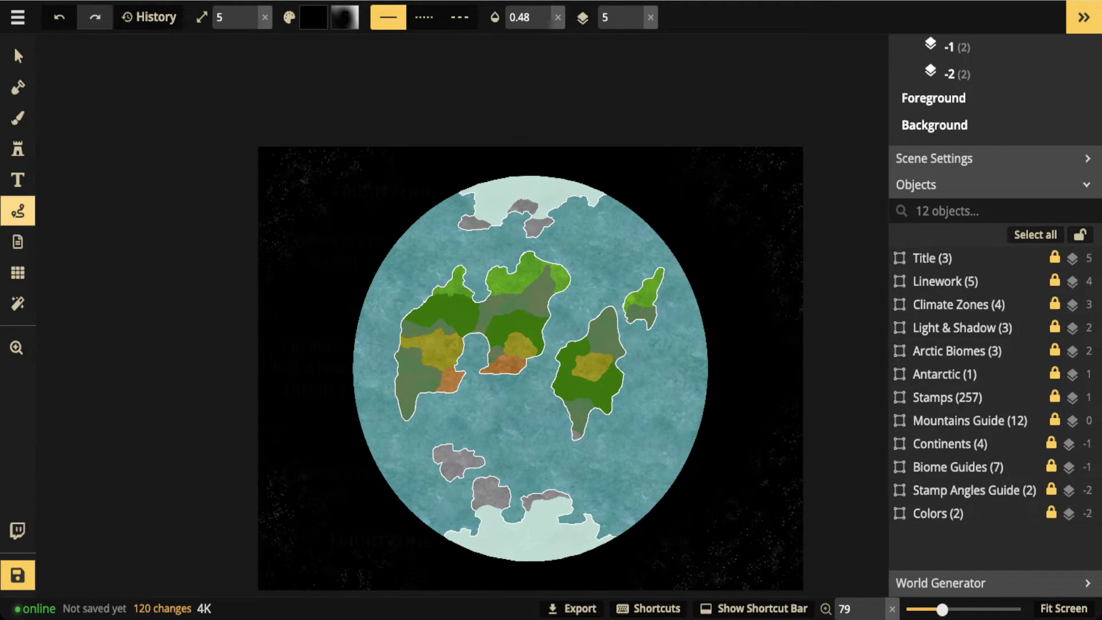
Step: Draw a blurred black freehand path over the eastern continent and its surrounding ocean, and set its blend mode to Normal
left_click(17, 212)
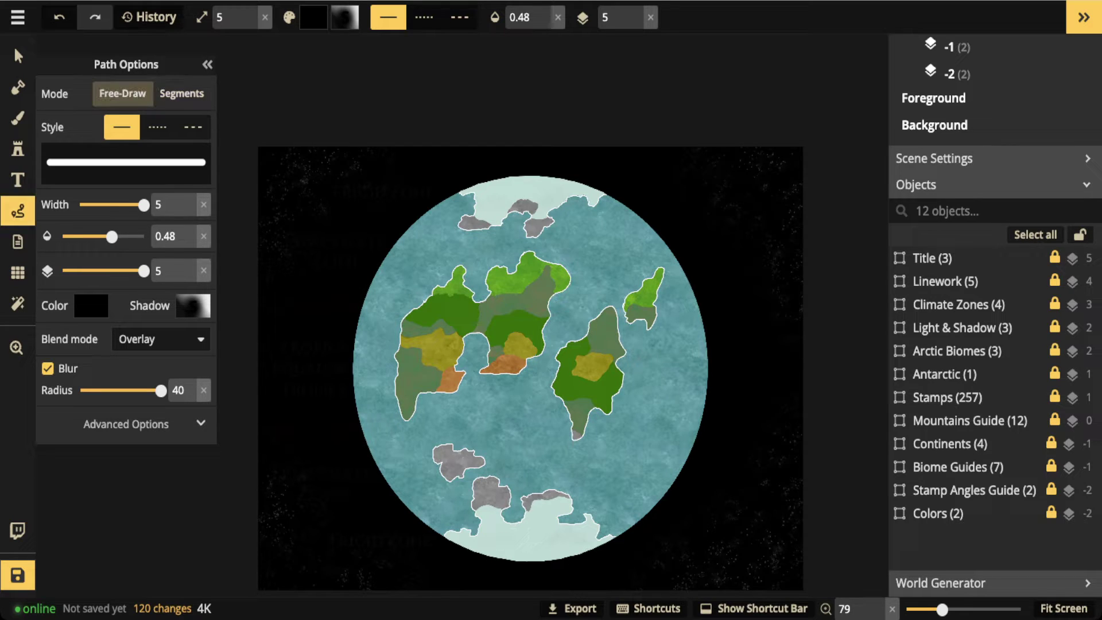
mouse_move(583, 271)
left_mouse_down()
mouse_move(615, 362)
mouse_move(655, 405)
left_mouse_up()
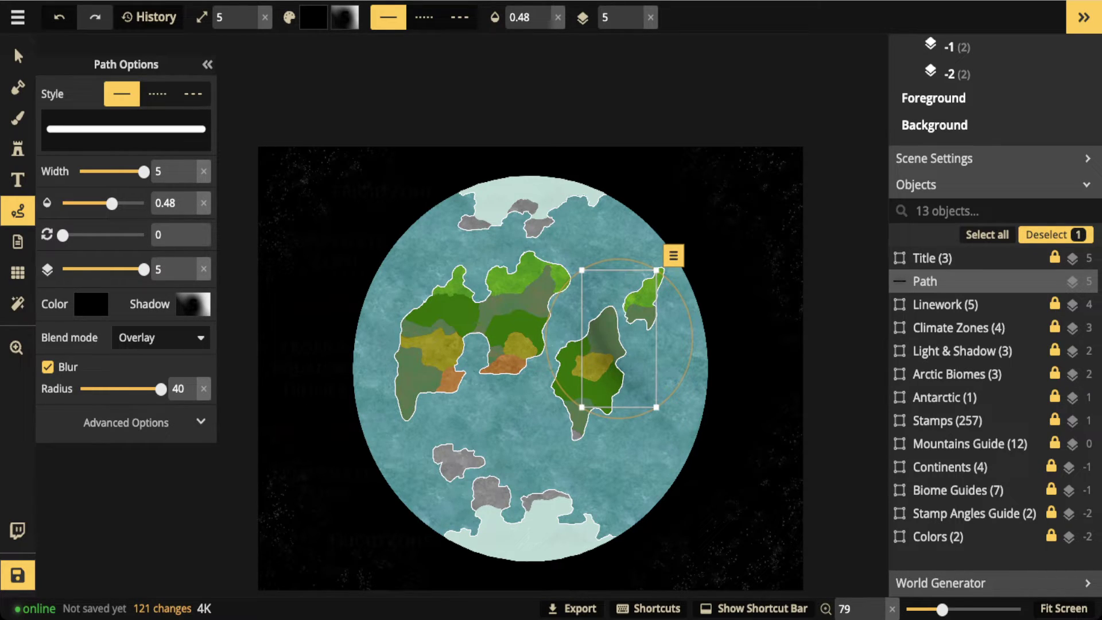
left_click(161, 337)
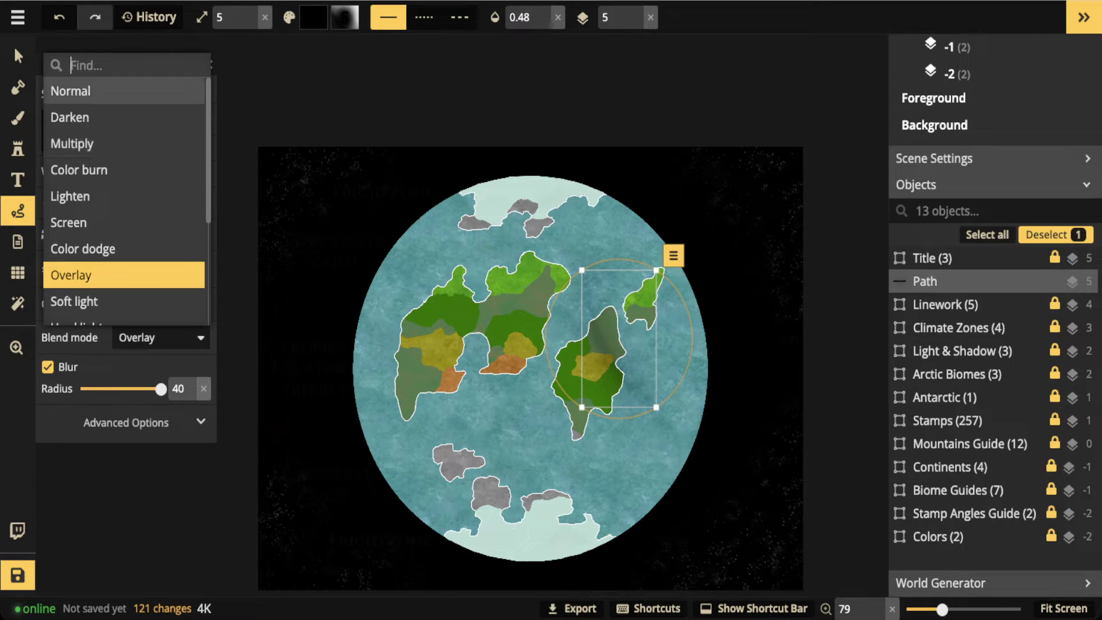
left_click(123, 90)
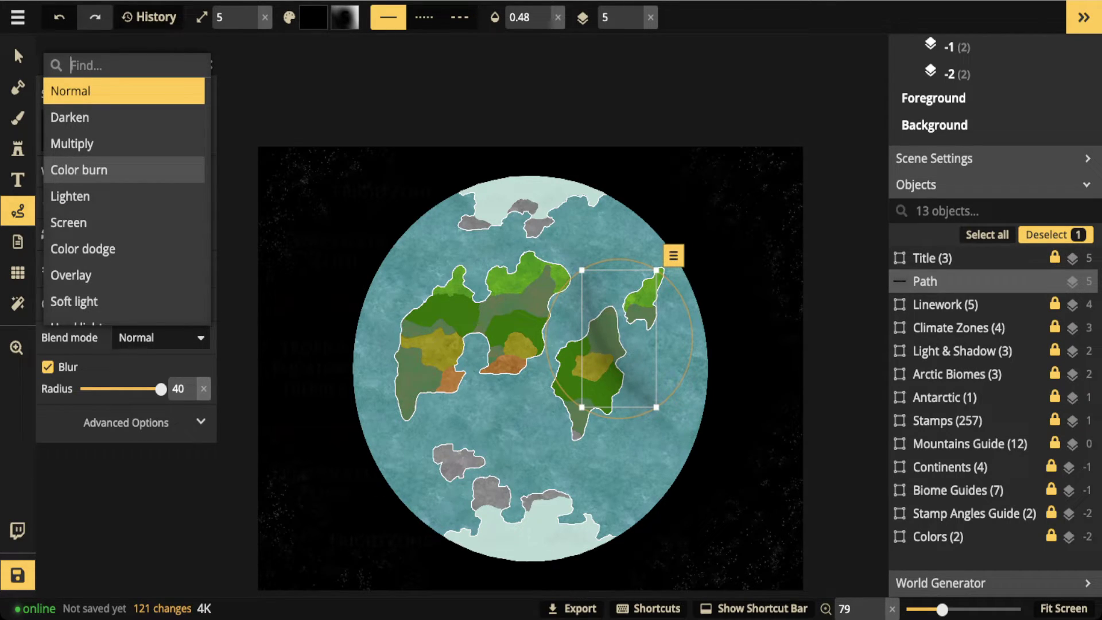
Step: Switch the blend mode of the path over the eastern continent back to Overlay and delete the path
key("Down")
key("Down")
key("Down")
key("Down")
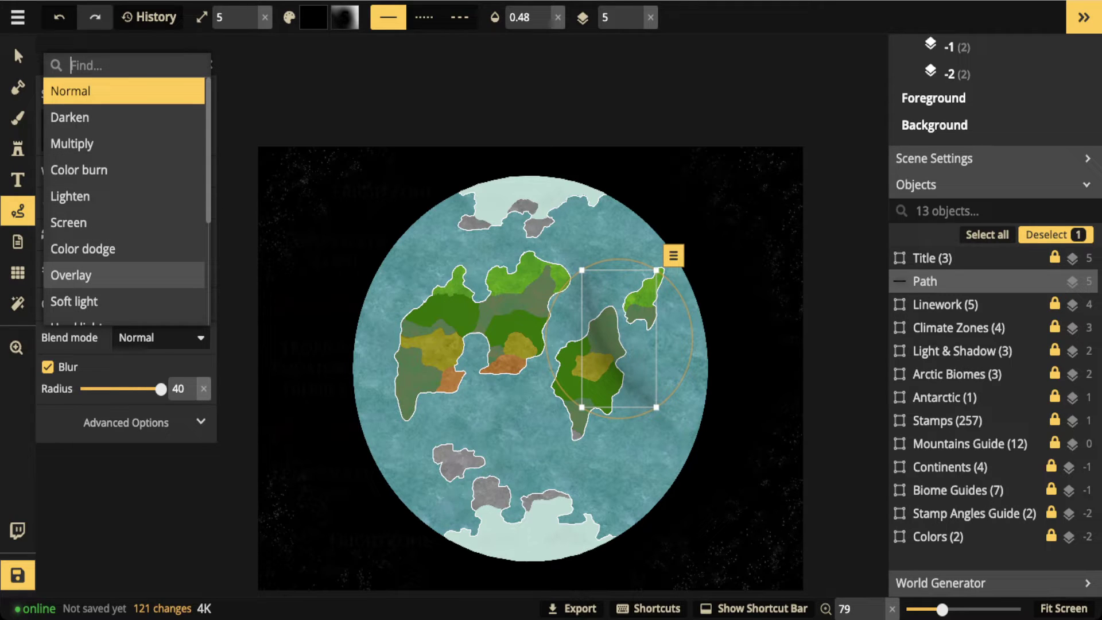
key("Return")
key("Down")
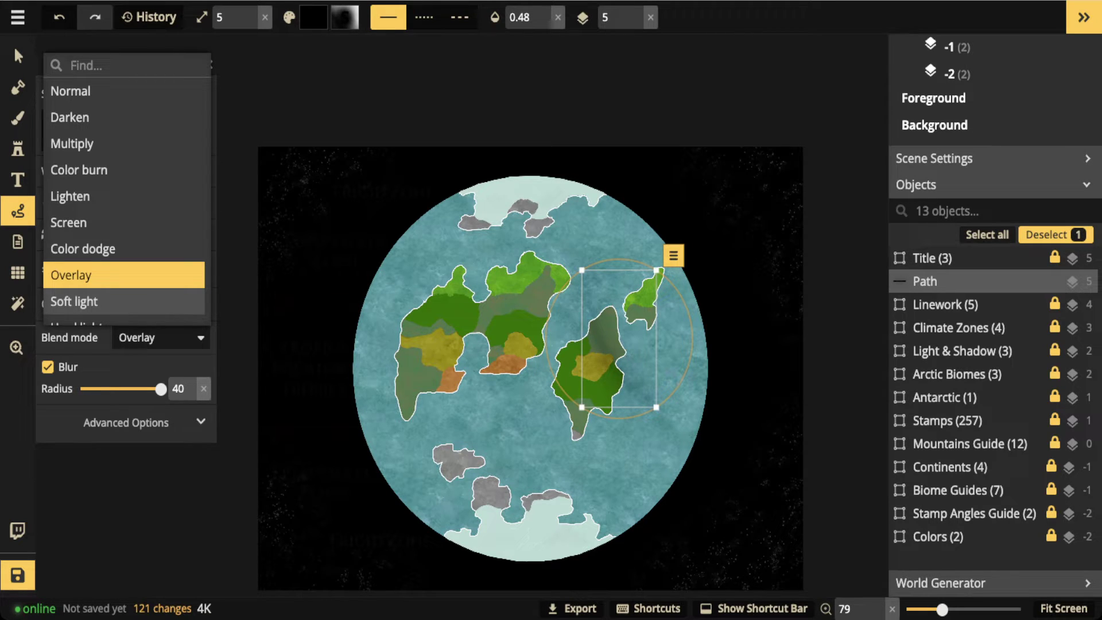
key("Escape")
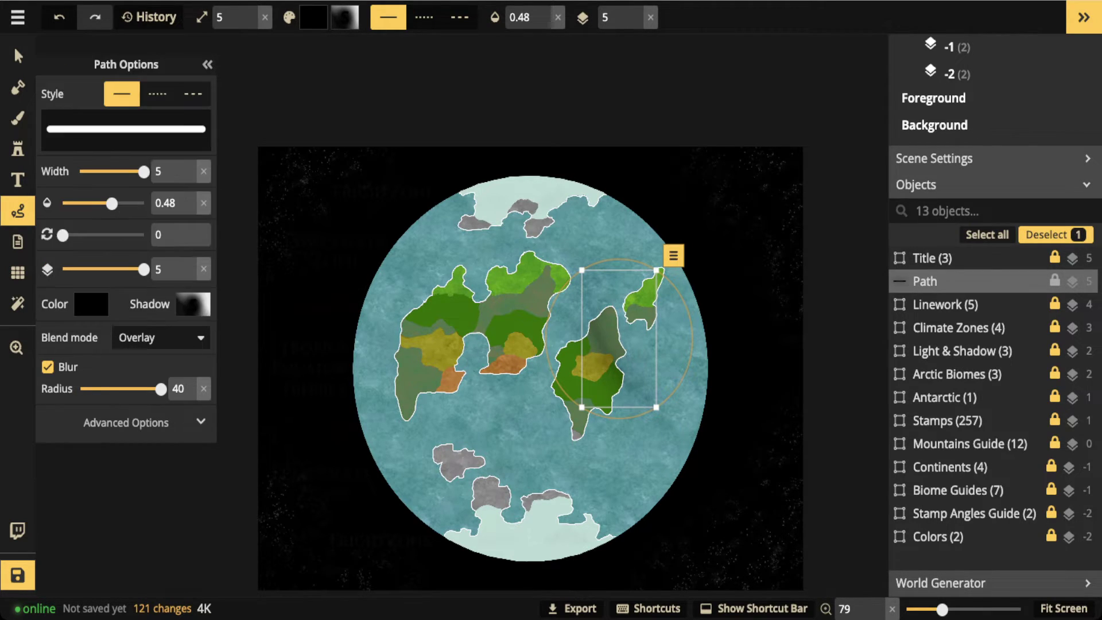
key("Delete")
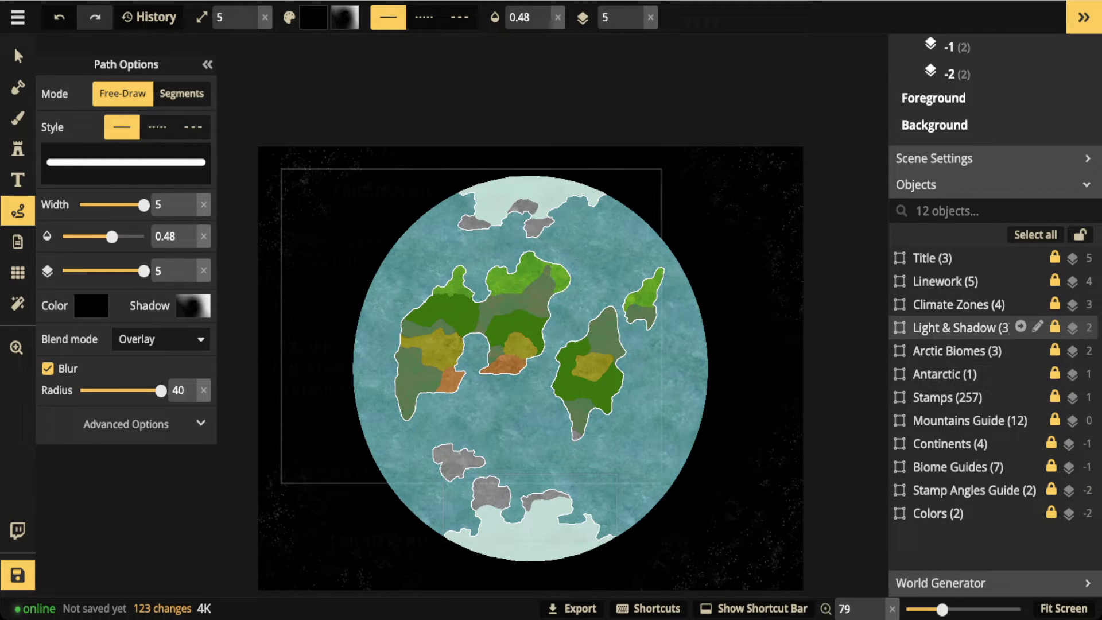
Step: Open the Light & Shadow group for editing and examine where its Light Source subgroup sits on the map
left_click(1021, 328)
left_click(954, 281)
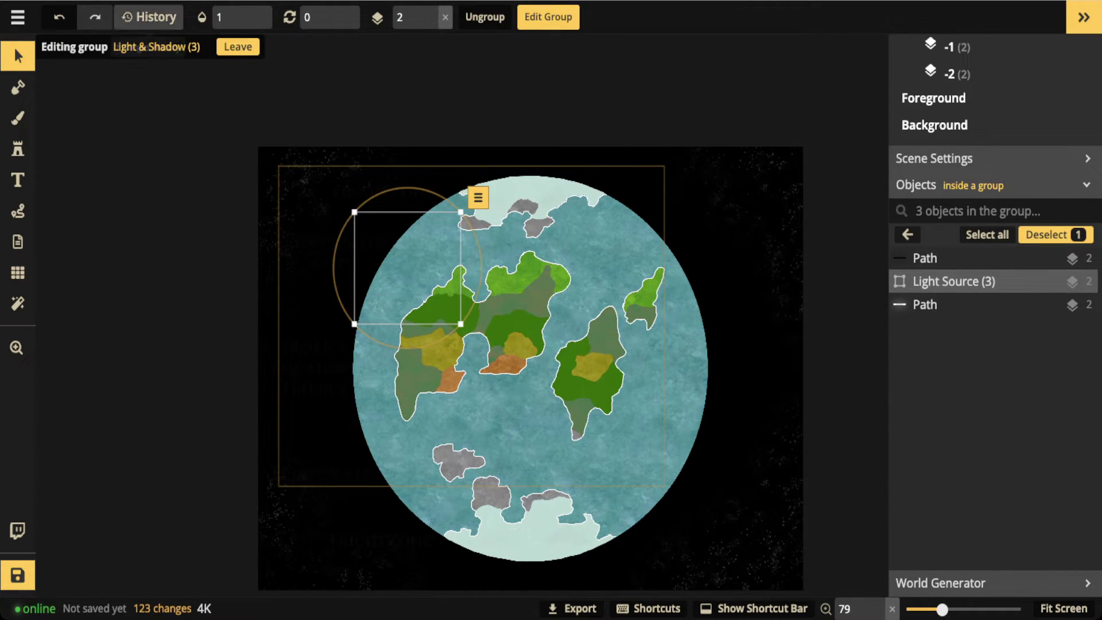
mouse_move(993, 281)
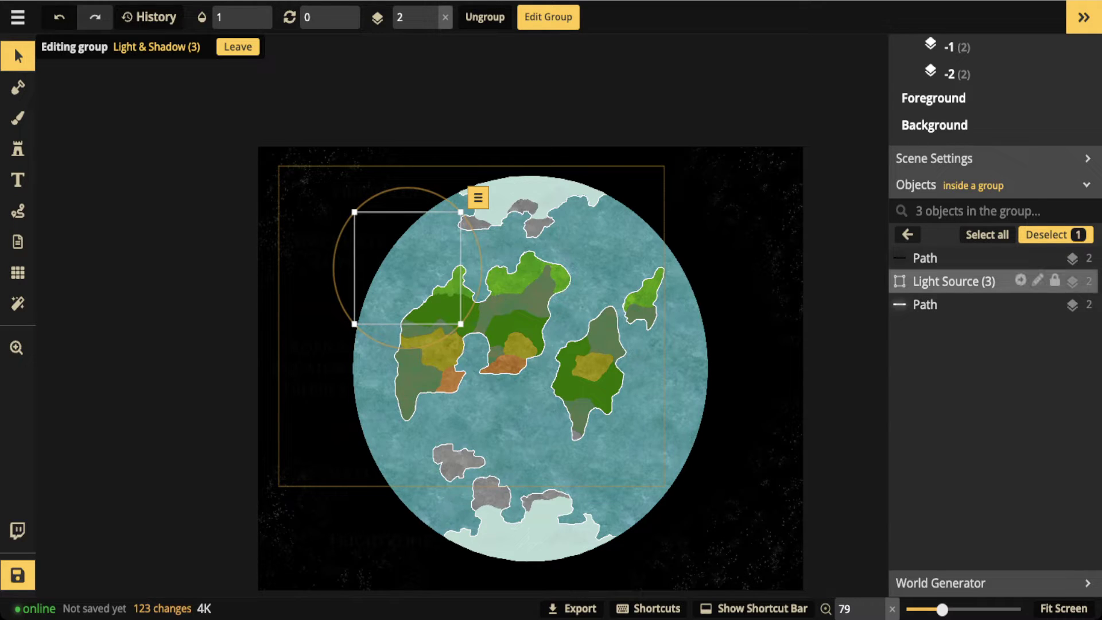
key("Escape")
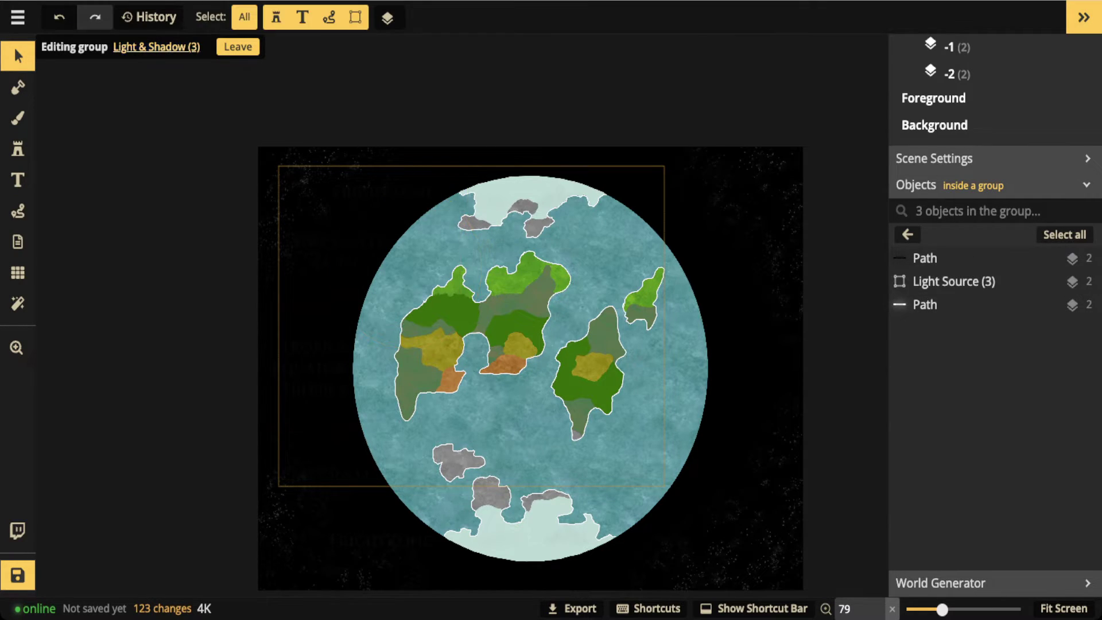
Step: Leave the group editing and restore the opacity of the Light & Shadow group to 1
key("Escape")
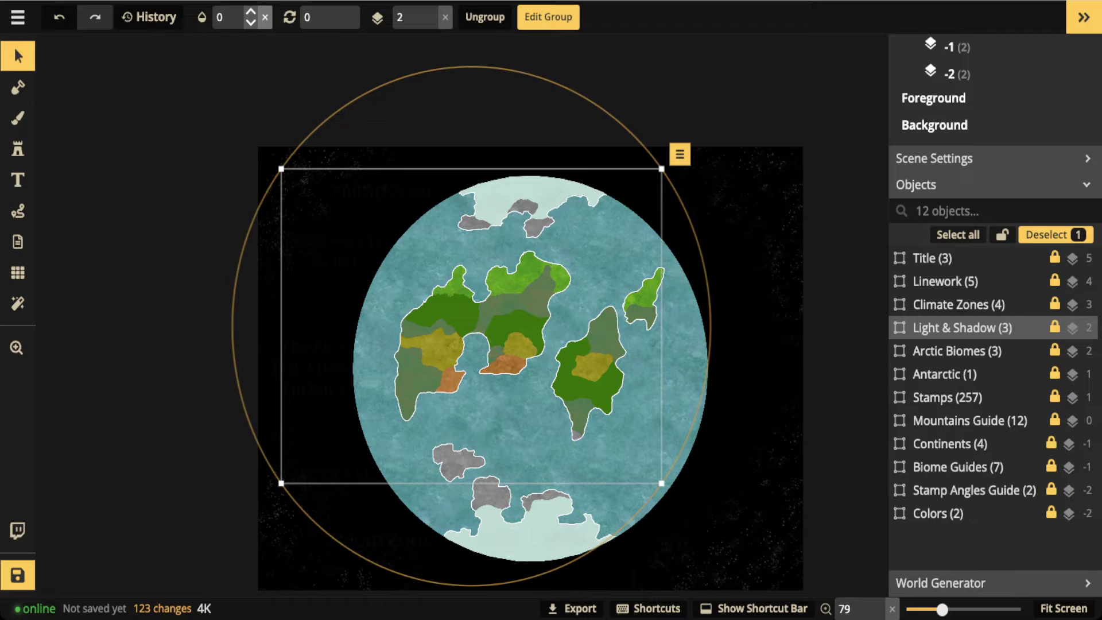
left_click(264, 17)
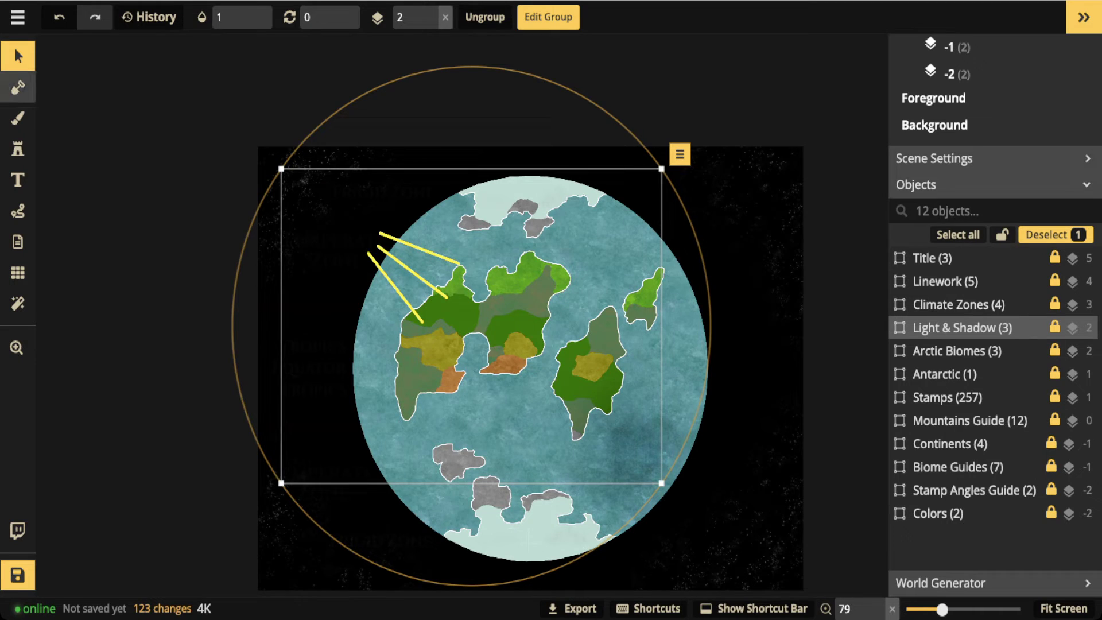
key("Escape")
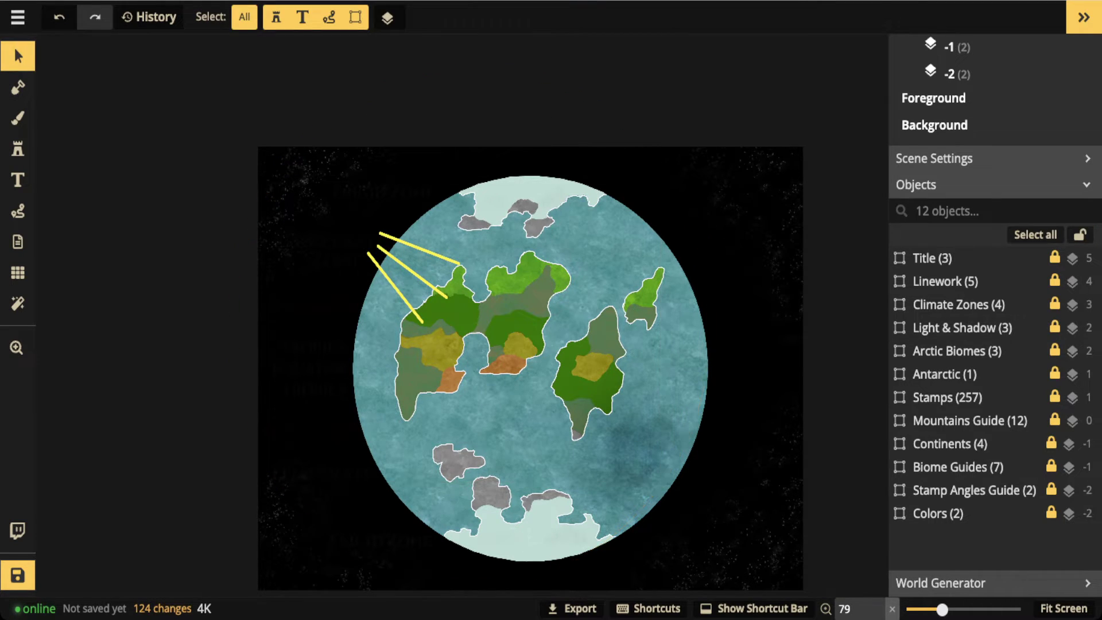
Step: Reopen the Light & Shadow group and move its black path off the globe onto the black background to the southeast
double_click(963, 327)
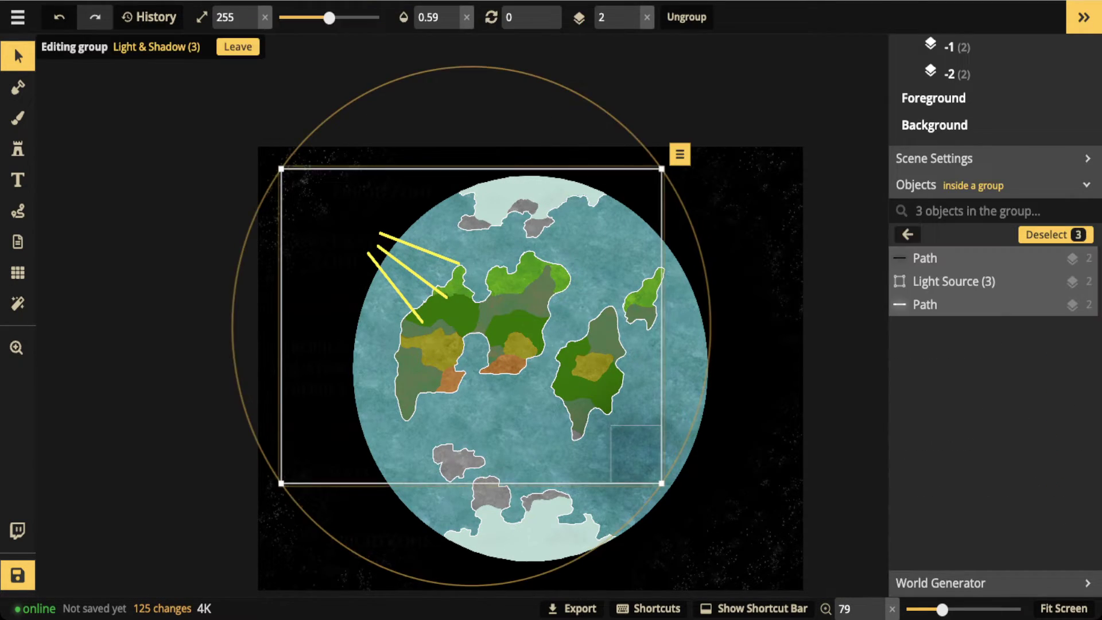
left_click(962, 258)
left_click_drag(636, 454, 751, 530)
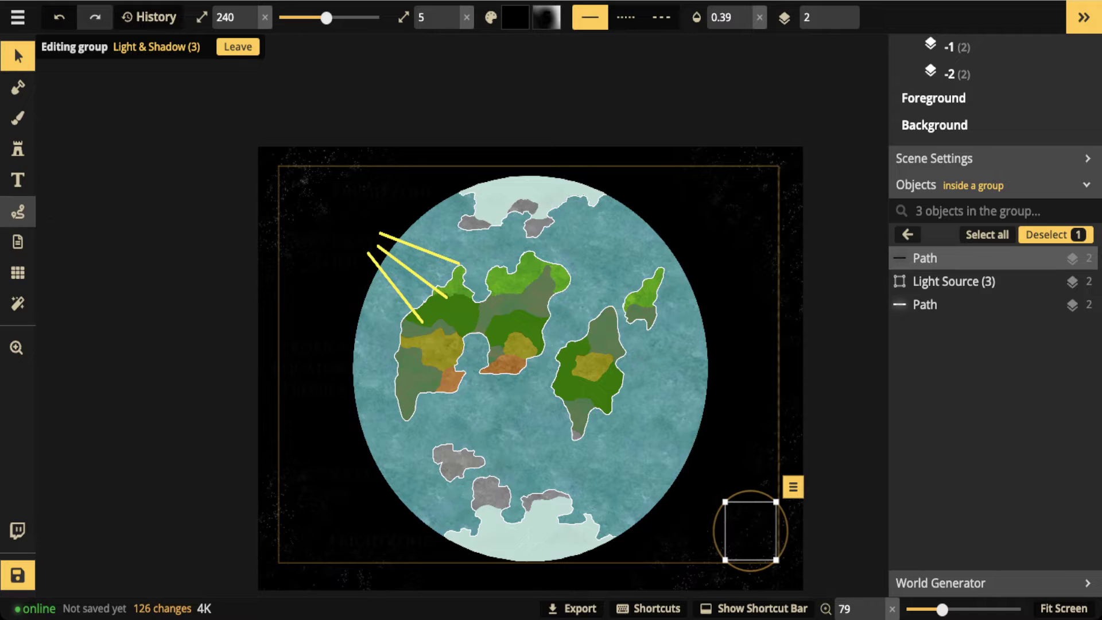
Step: Shade the eastern half of the globe, from the northern to the southern ice, with a blurred black Overlay path at 0.39 opacity
left_click(18, 210)
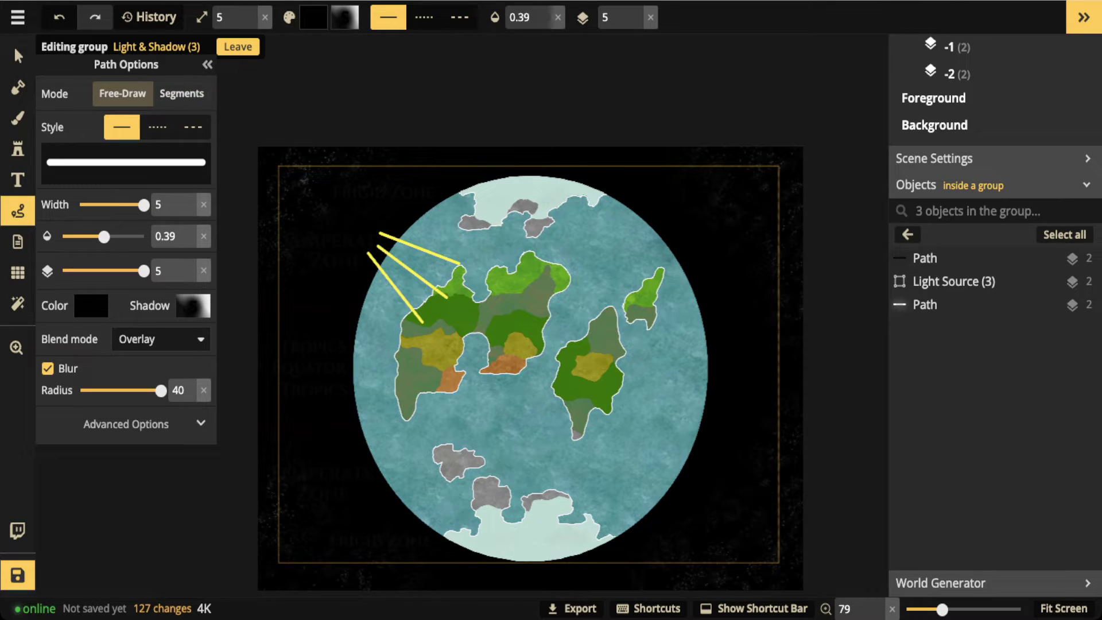
mouse_move(706, 358)
left_mouse_down()
mouse_move(680, 469)
mouse_move(601, 536)
mouse_move(669, 445)
mouse_move(696, 332)
left_mouse_up()
mouse_move(685, 277)
left_mouse_down()
mouse_move(631, 212)
mouse_move(667, 312)
mouse_move(639, 432)
mouse_move(592, 508)
mouse_move(568, 523)
mouse_move(651, 419)
mouse_move(671, 301)
left_mouse_up()
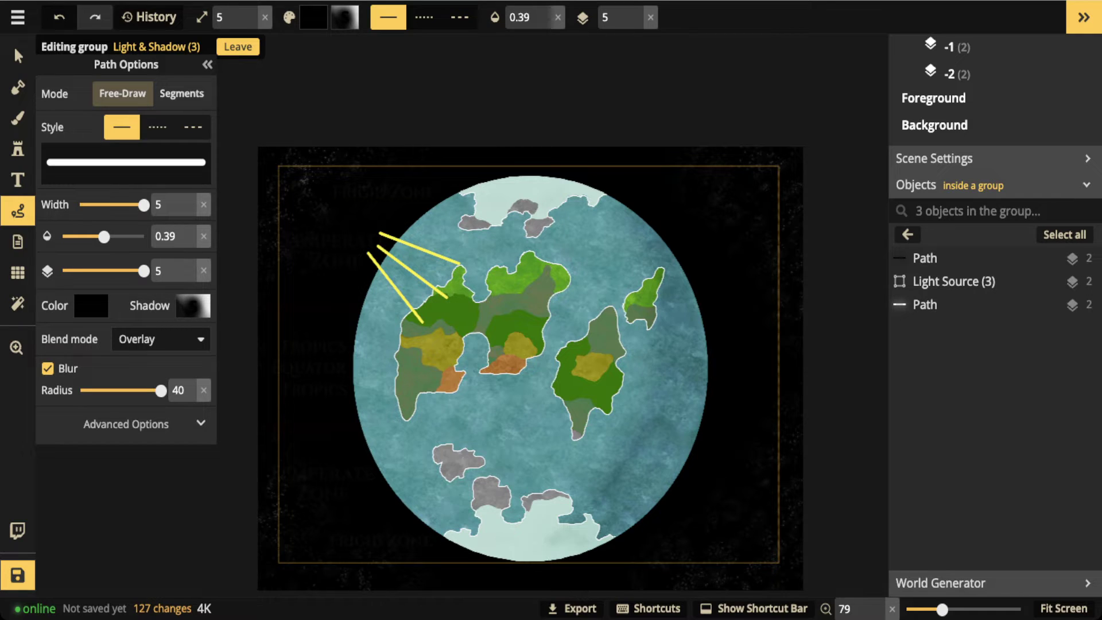
left_click_drag(643, 472, 621, 501)
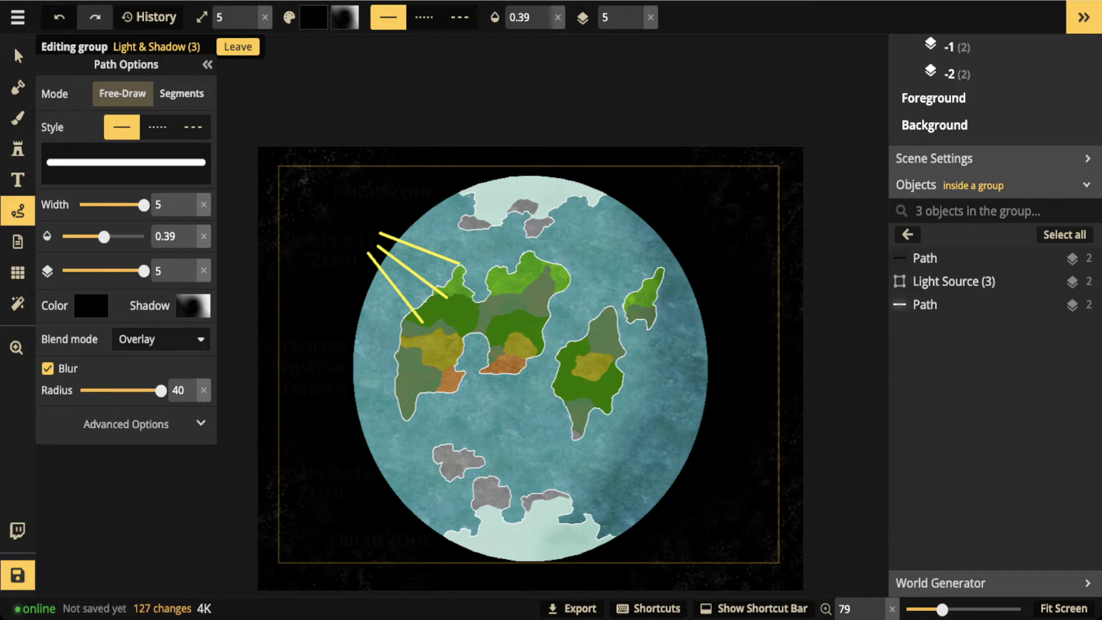
mouse_move(620, 217)
left_mouse_down()
mouse_move(612, 209)
mouse_move(637, 304)
mouse_move(631, 405)
mouse_move(598, 474)
left_mouse_up()
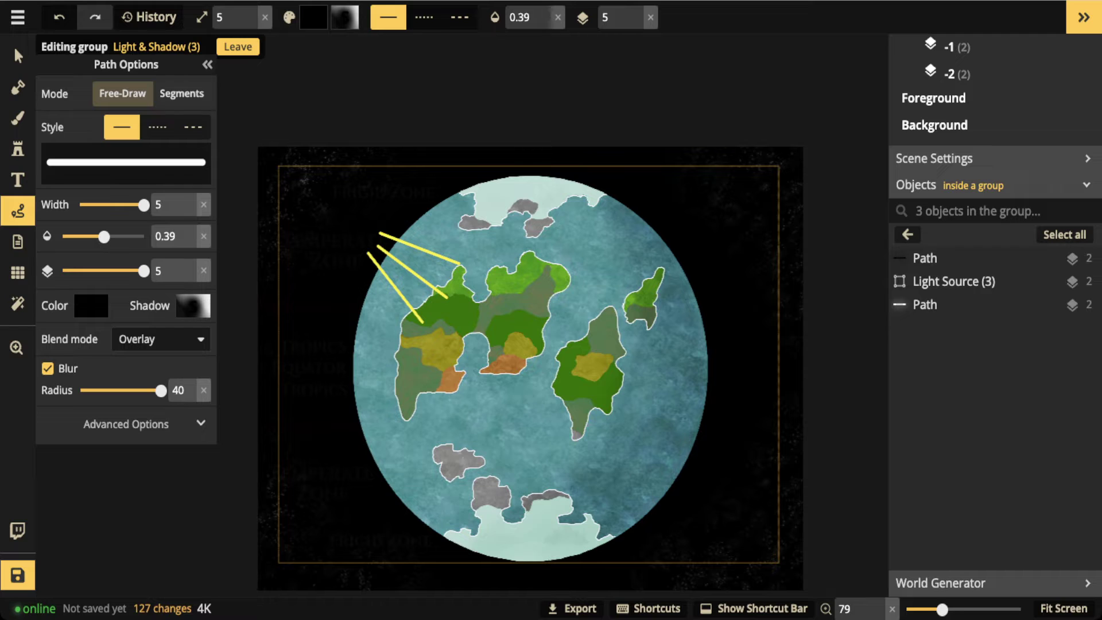
mouse_move(545, 494)
left_mouse_down()
mouse_move(517, 505)
mouse_move(531, 488)
left_mouse_up()
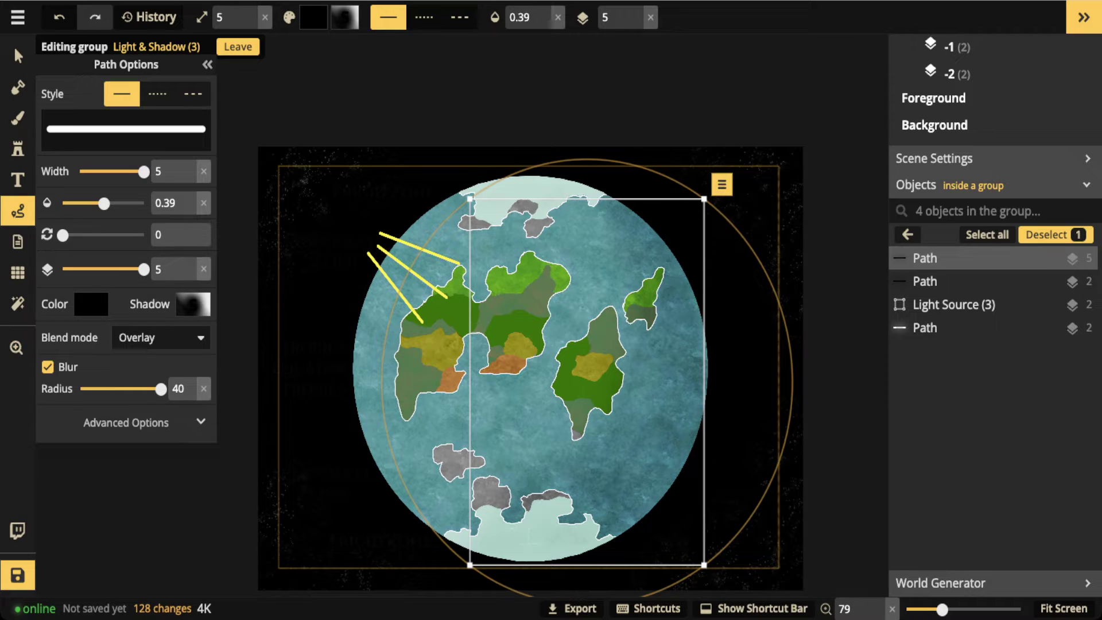
Step: Deepen the shadow along the globe's eastern and southeastern rim with two more blurred black Overlay paths at 0.39 opacity
key("Escape")
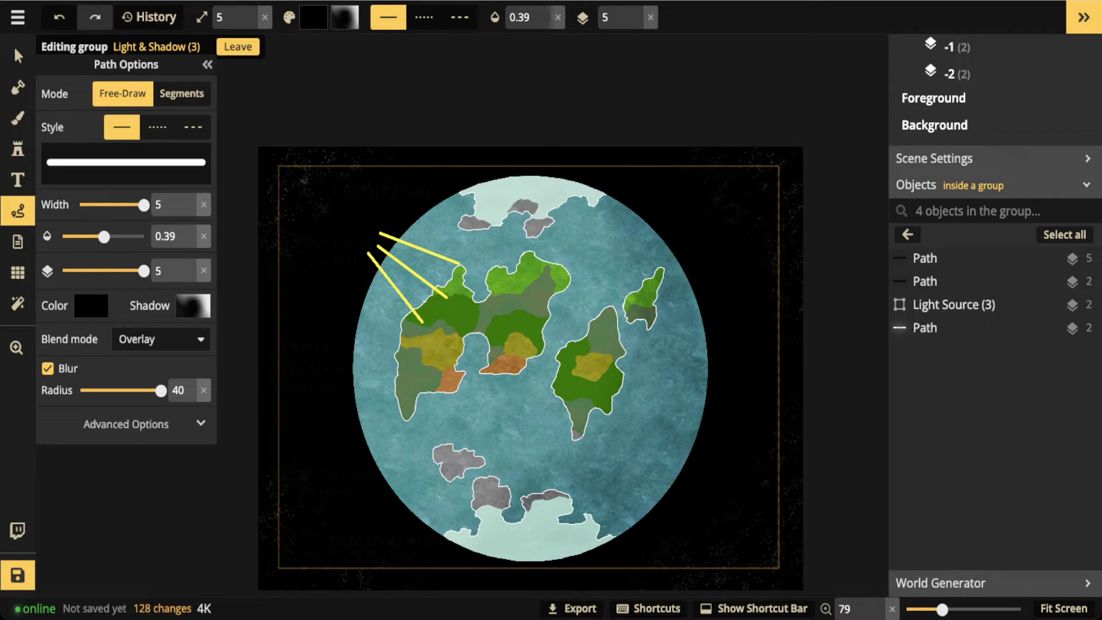
left_click_drag(353, 369, 353, 368)
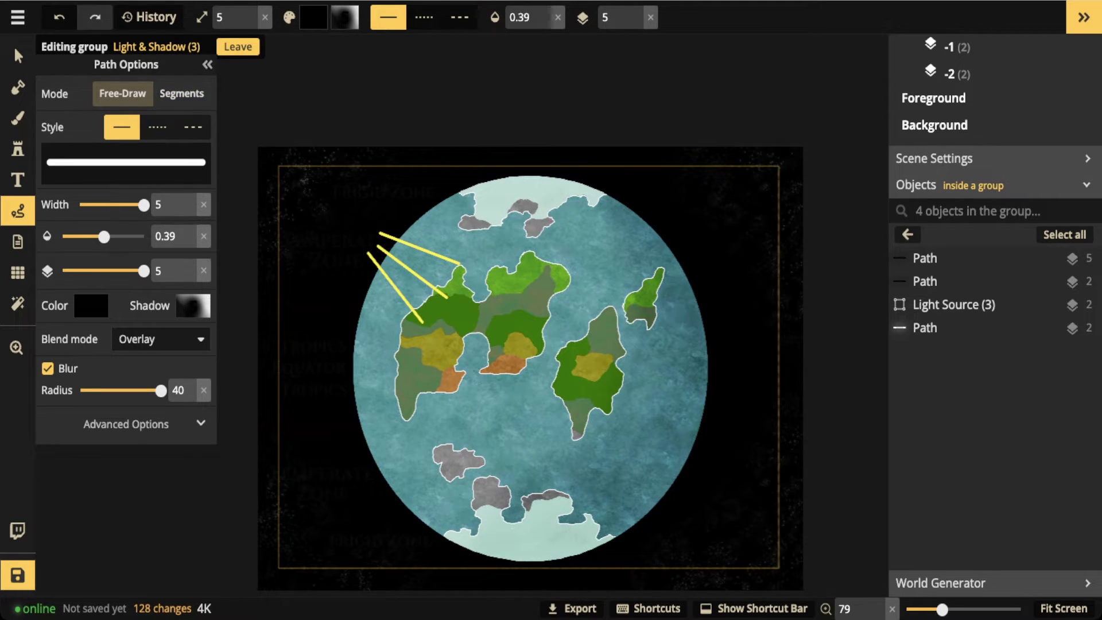
mouse_move(701, 383)
left_mouse_down()
mouse_move(662, 489)
mouse_move(574, 551)
left_mouse_up()
left_click_drag(652, 482, 617, 514)
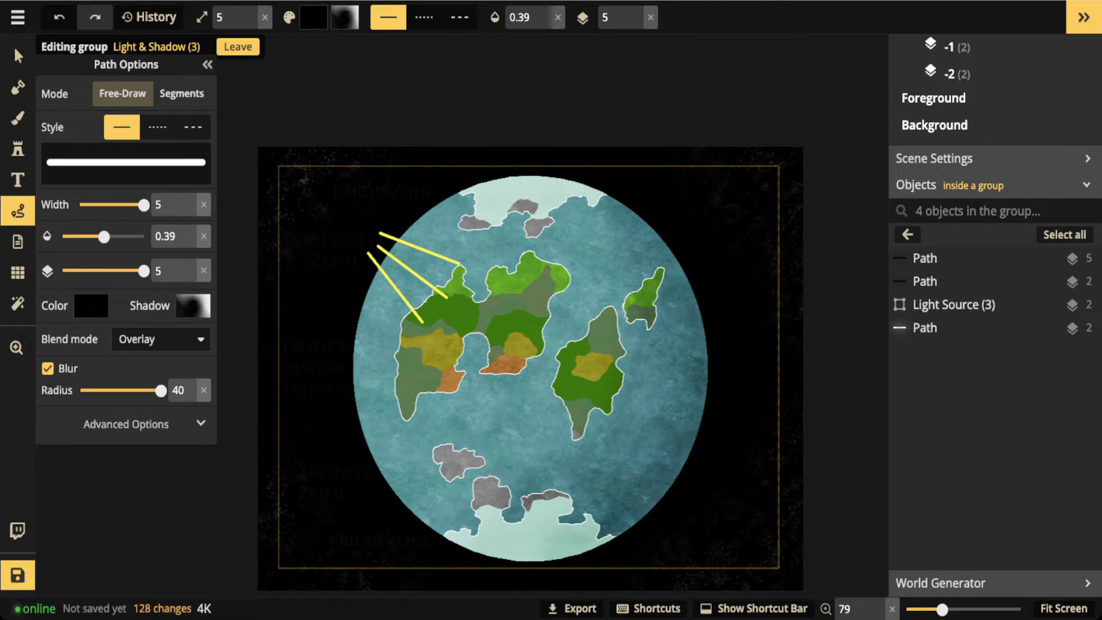
left_click_drag(701, 405, 677, 267)
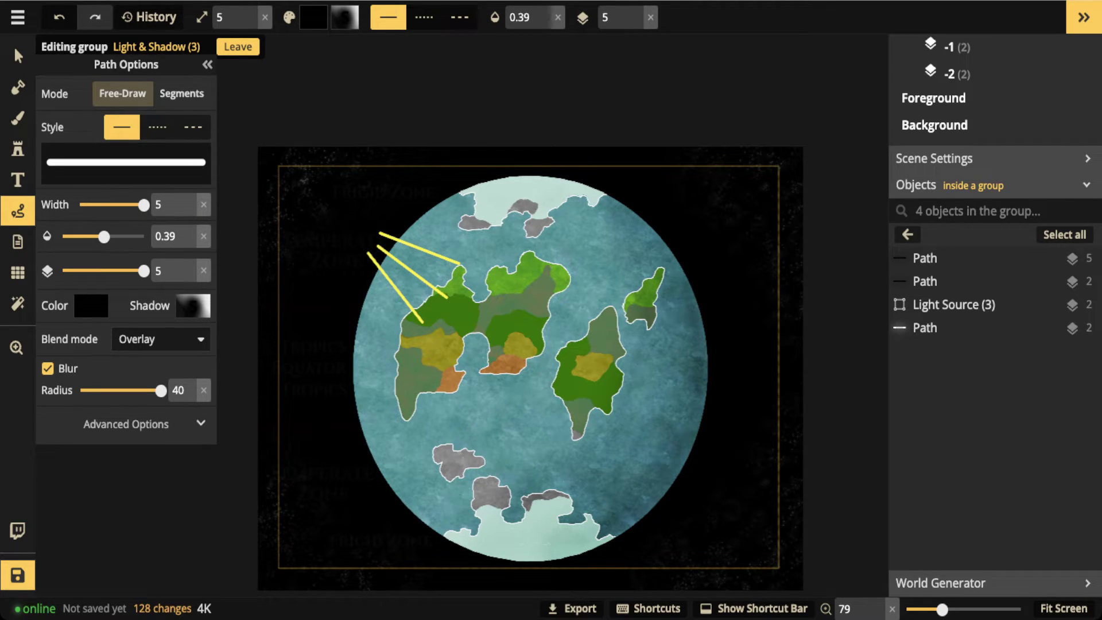
mouse_move(669, 420)
left_mouse_down()
mouse_move(642, 466)
mouse_move(585, 516)
left_mouse_up()
left_click_drag(684, 292, 660, 241)
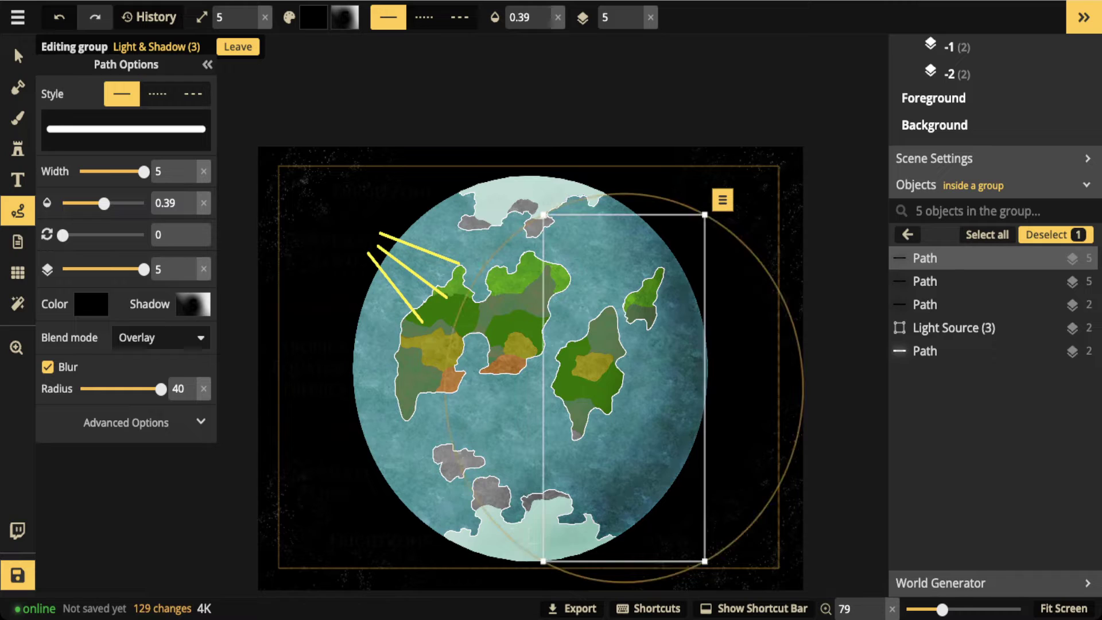
key("Escape")
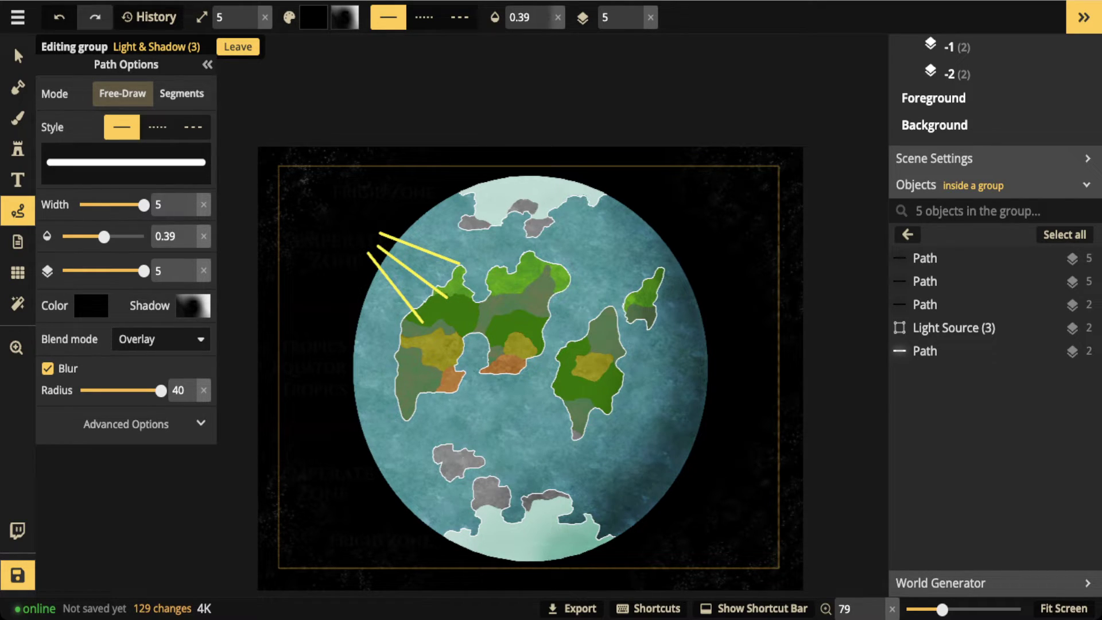
key("ctrl+v")
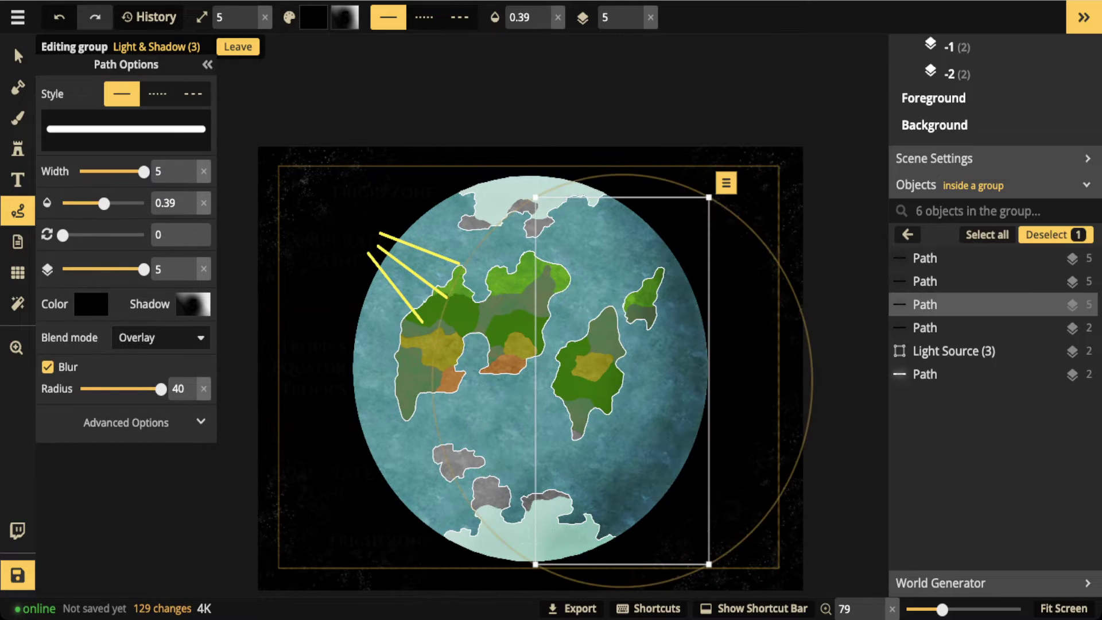
key("Escape")
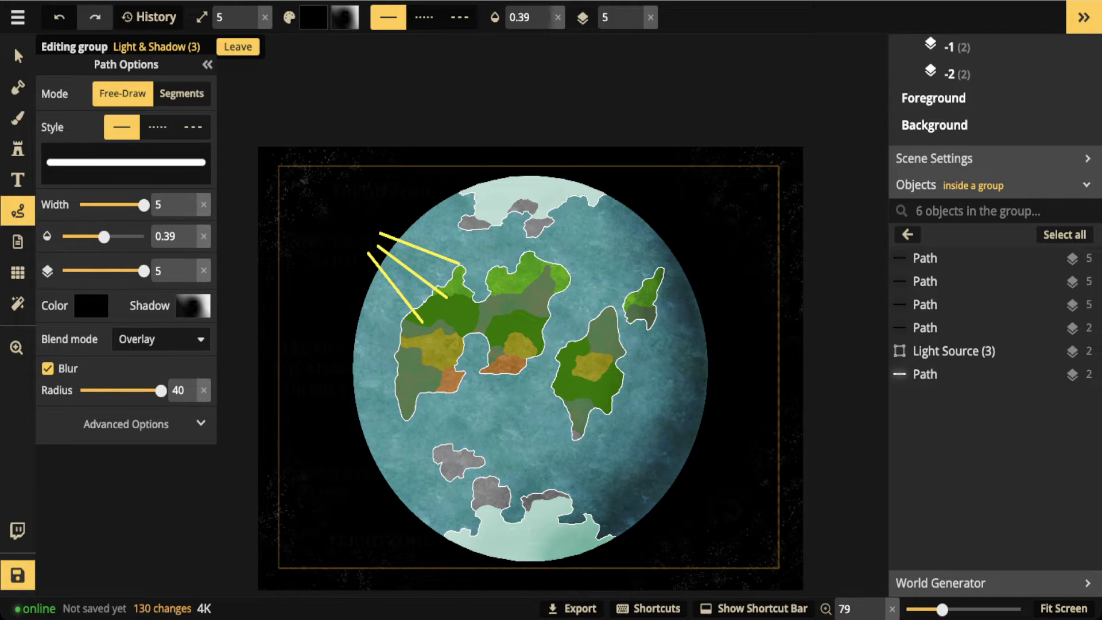
left_click(181, 94)
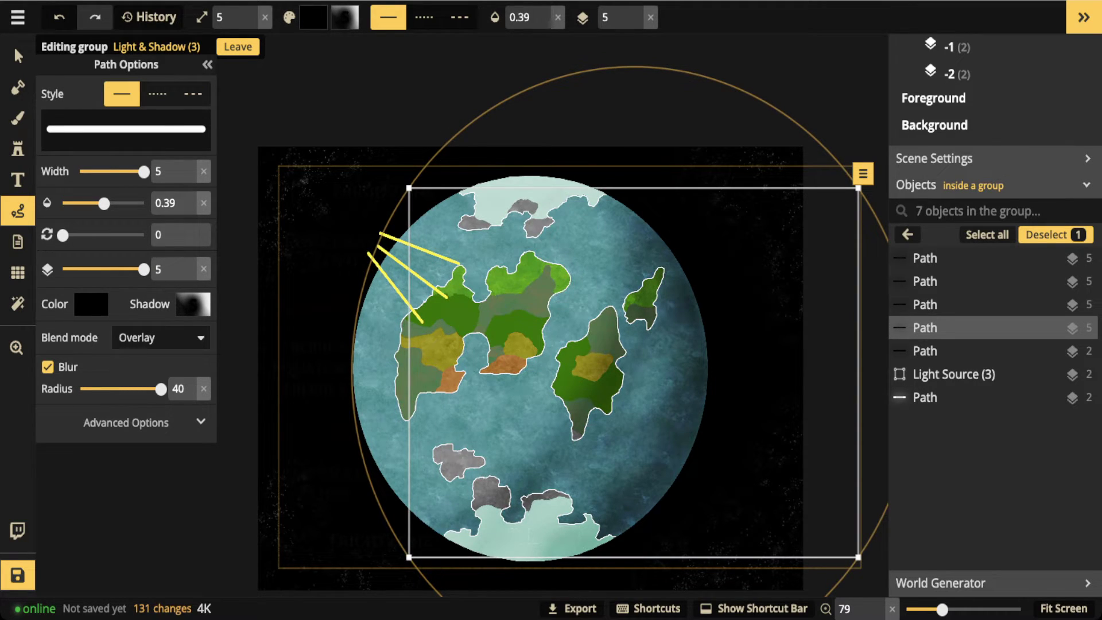
key("Delete")
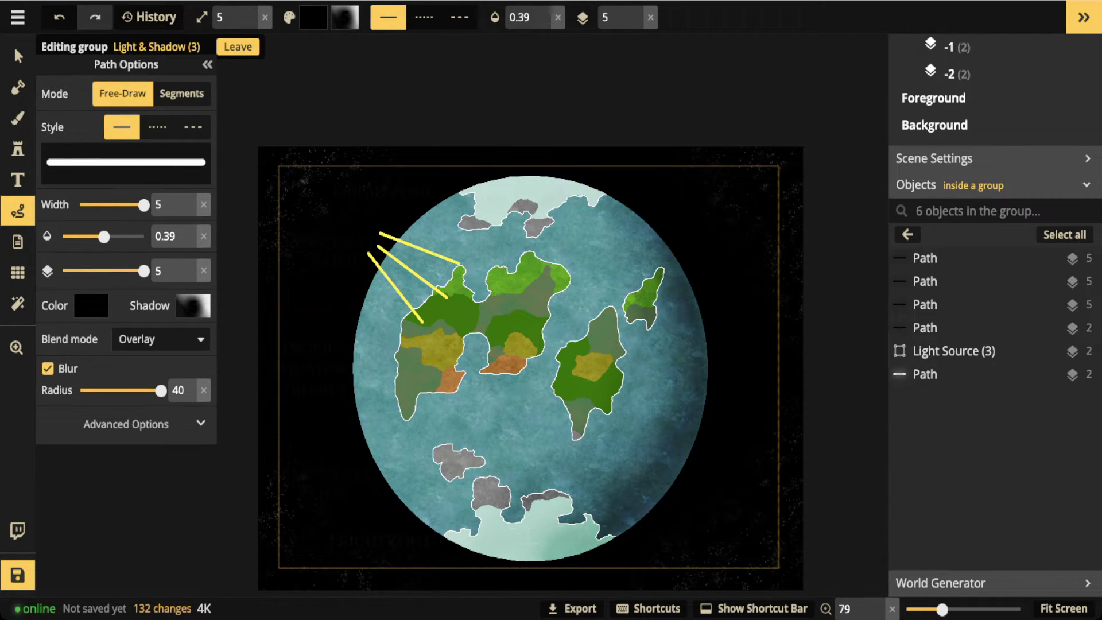
Step: Hide the yellow rays by lowering the Light Source subgroup's opacity to its minimum
left_click(954, 351)
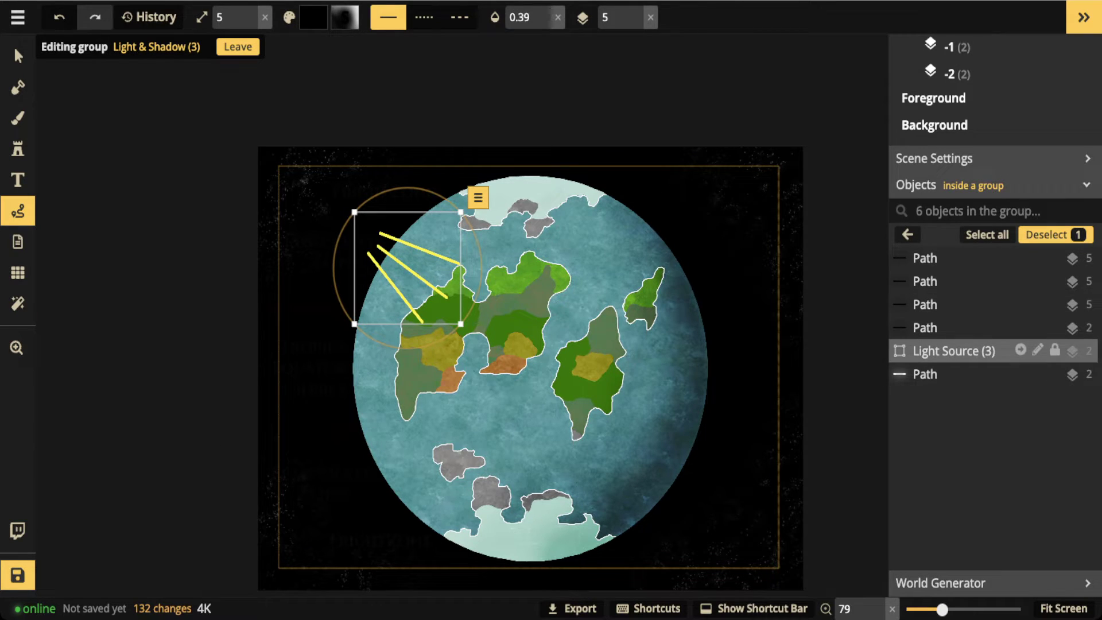
double_click(953, 351)
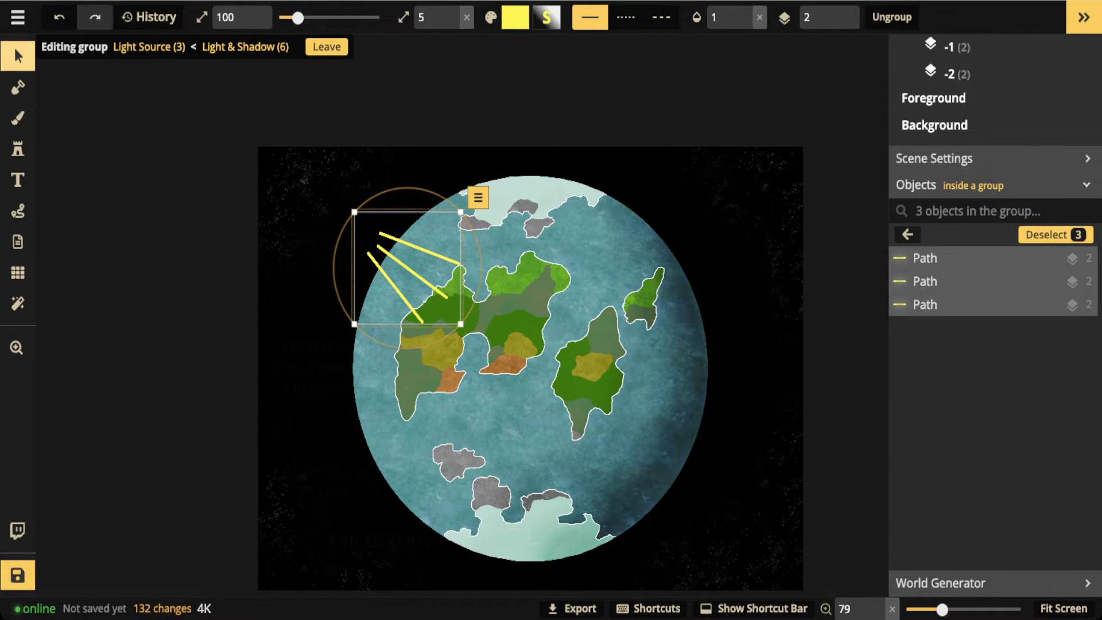
key("Escape")
key("Escape")
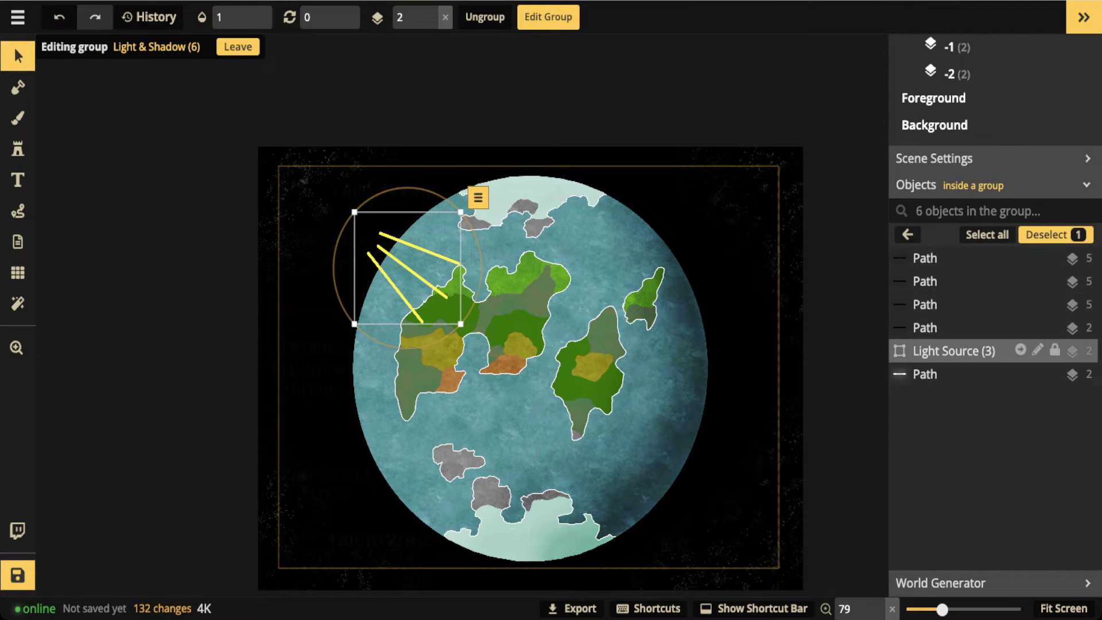
left_click(242, 17)
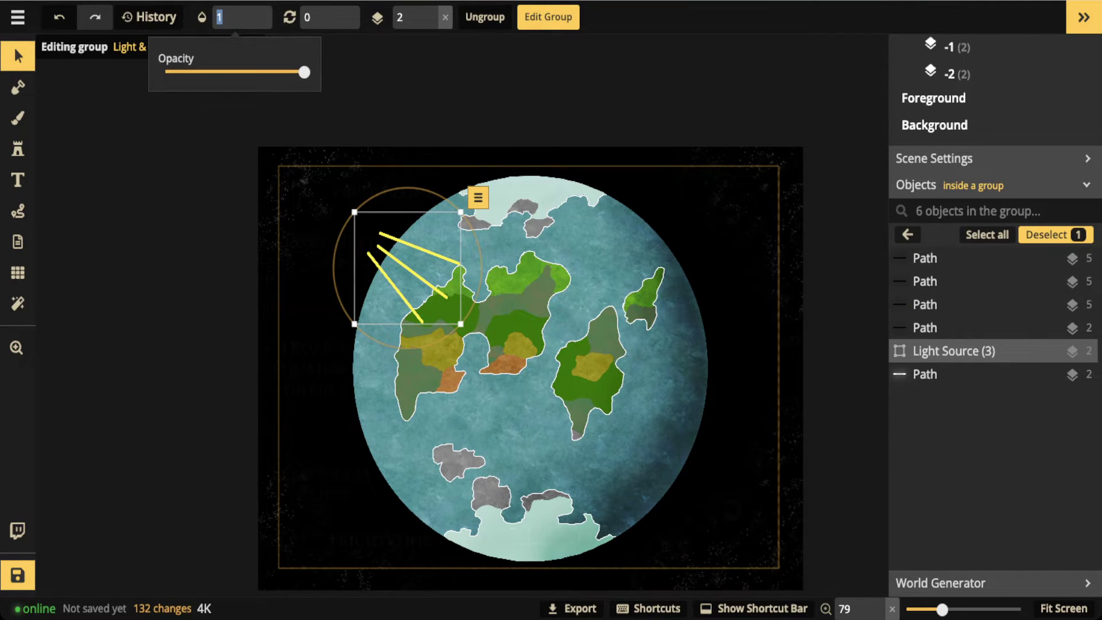
left_click(224, 17)
left_click_drag(304, 72, 166, 72)
Step: Check the group's white and black sample paths and set the color and shadow for new paths to white (ffffff)
left_click(976, 374)
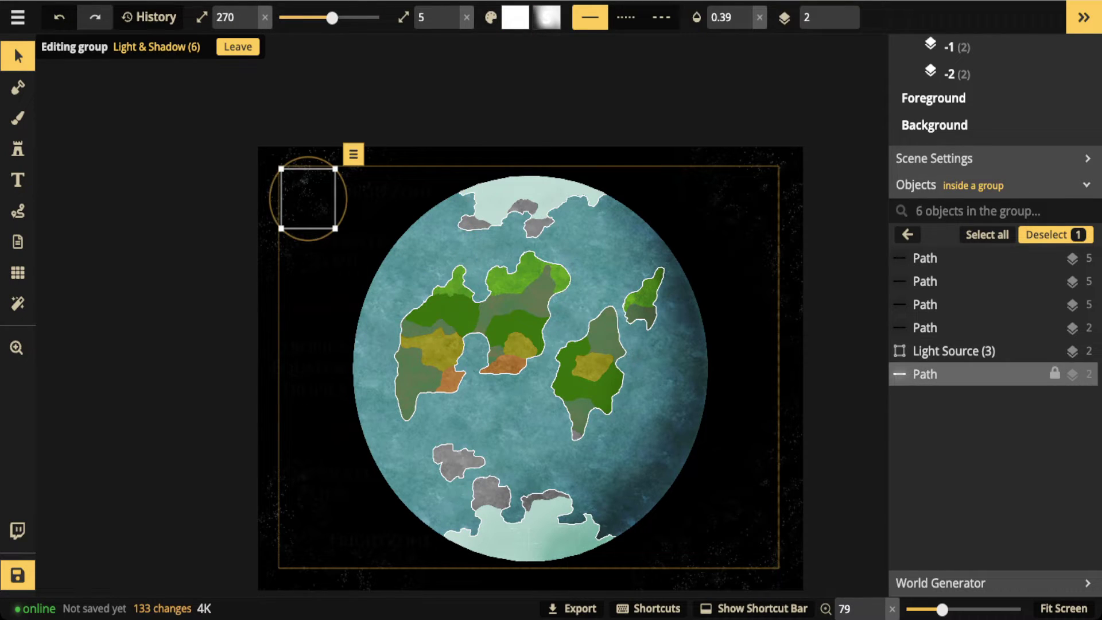
left_click(976, 327)
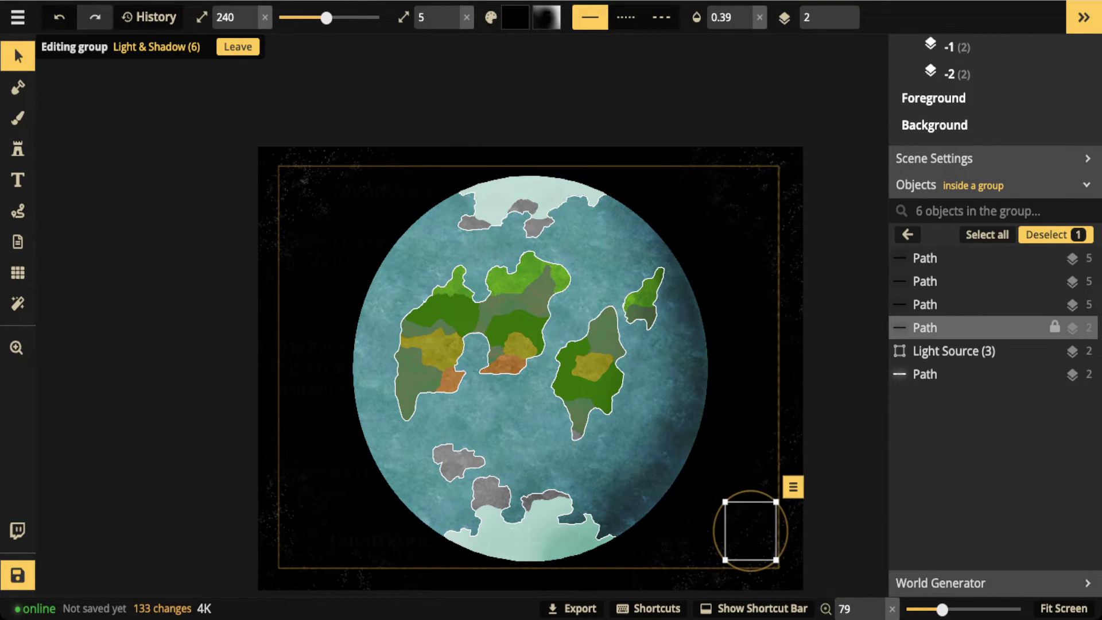
left_click(976, 374)
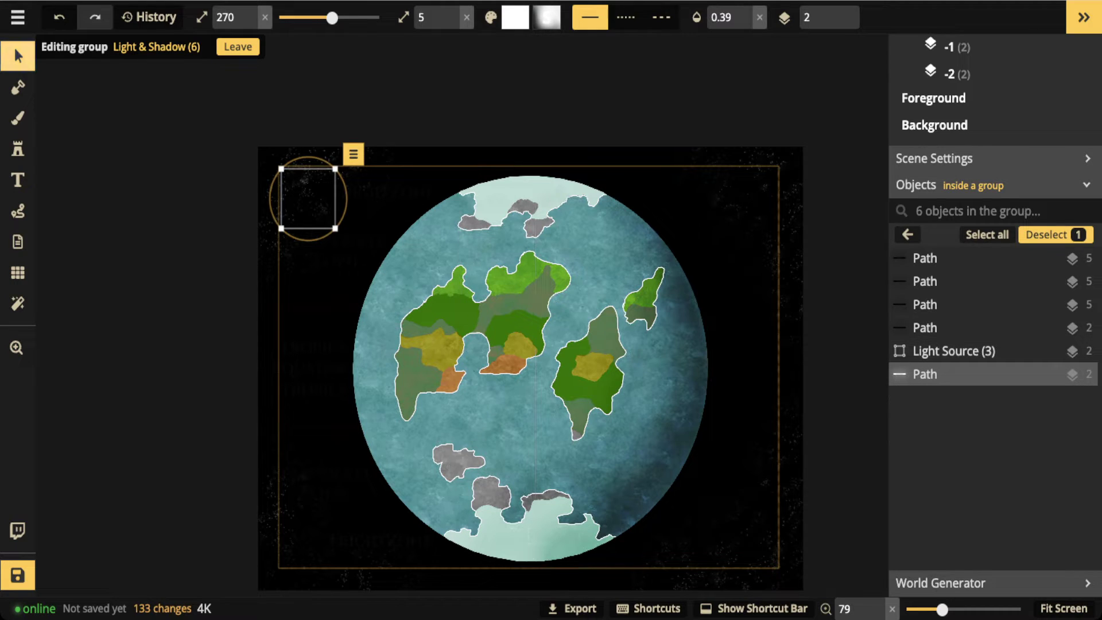
left_click(18, 56)
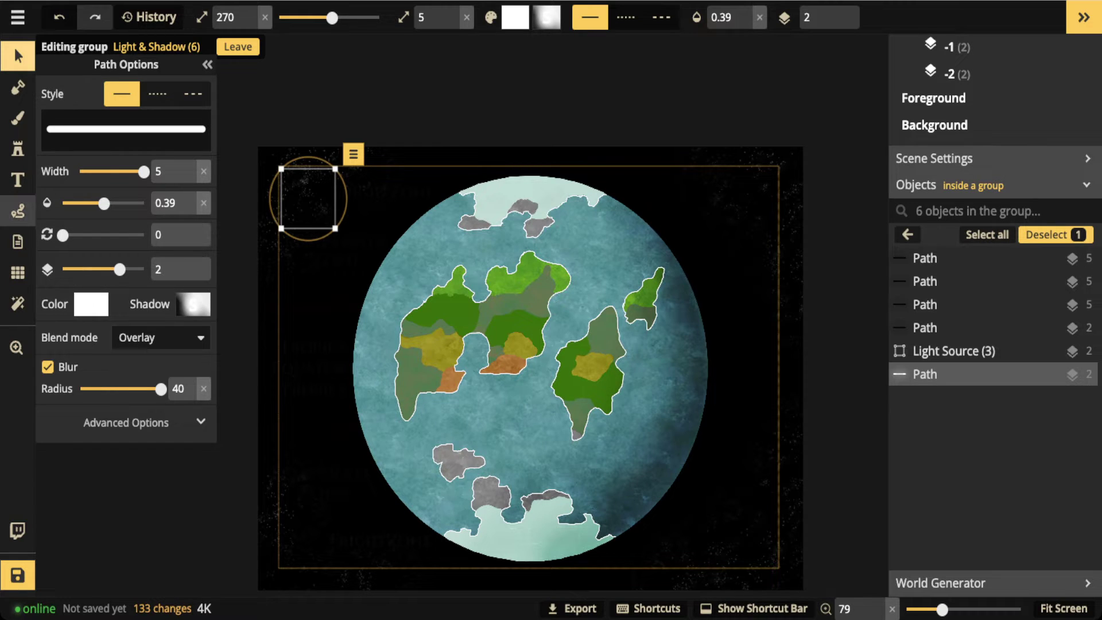
left_click(18, 211)
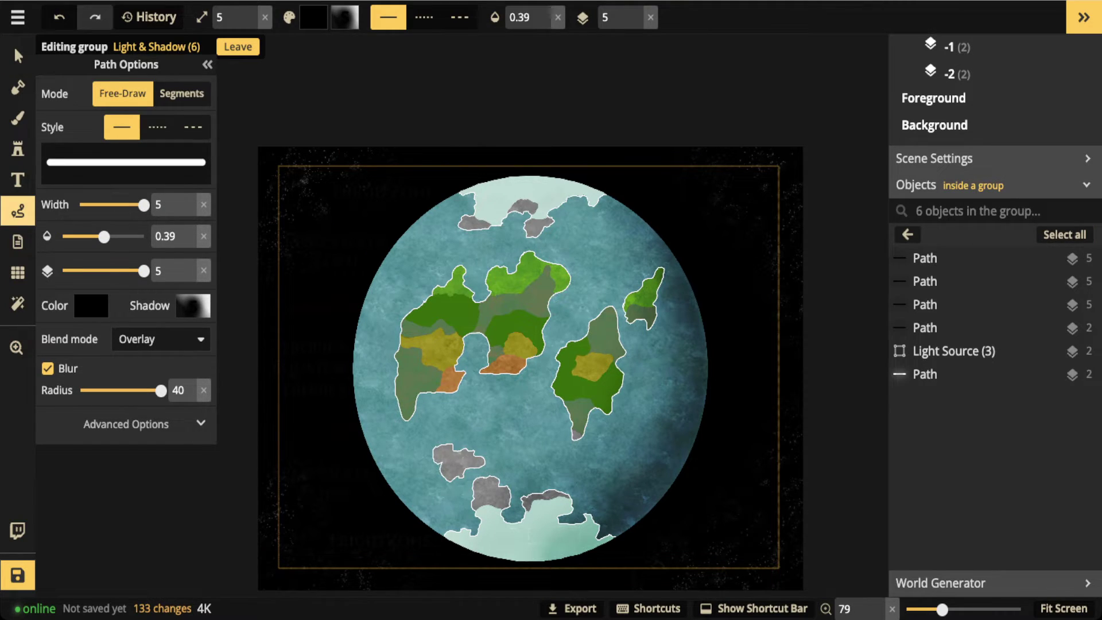
left_click(91, 306)
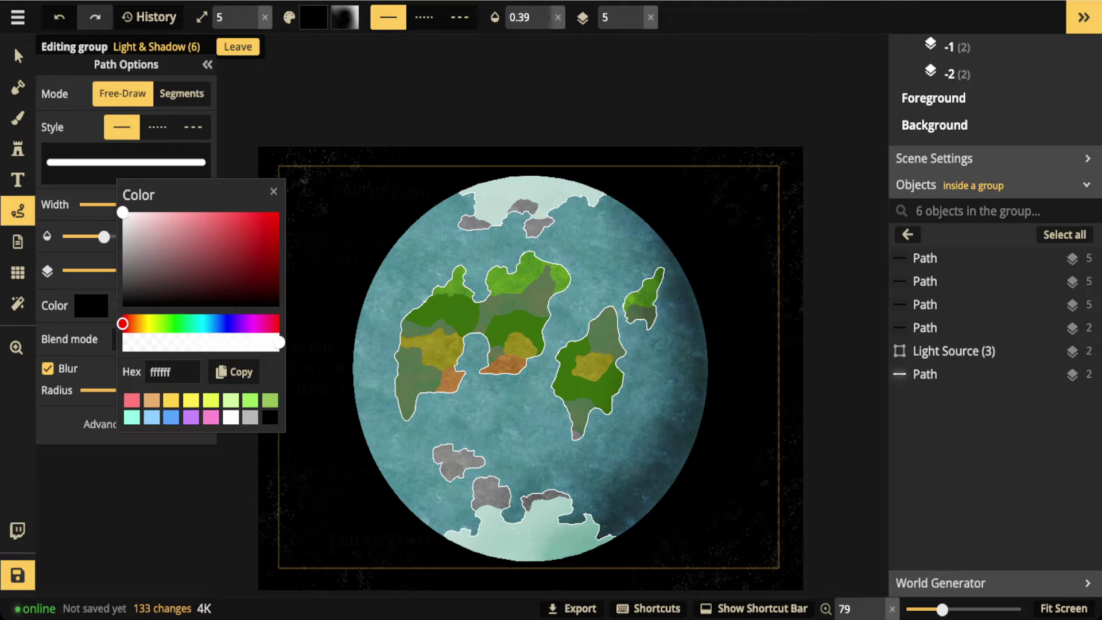
left_click(274, 191)
left_click(193, 306)
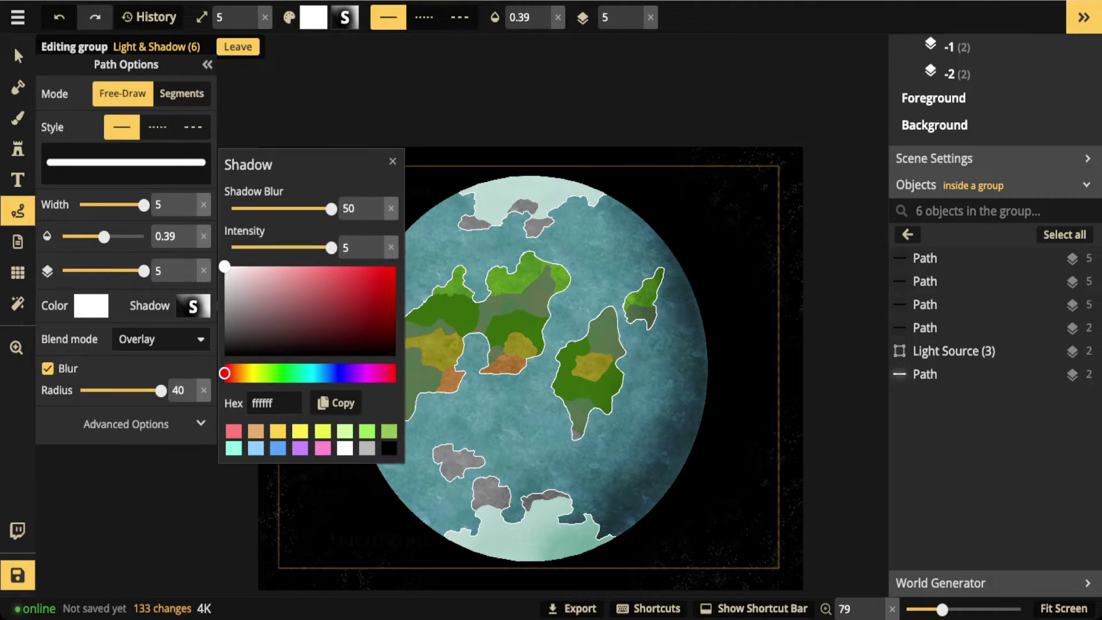
key("Escape")
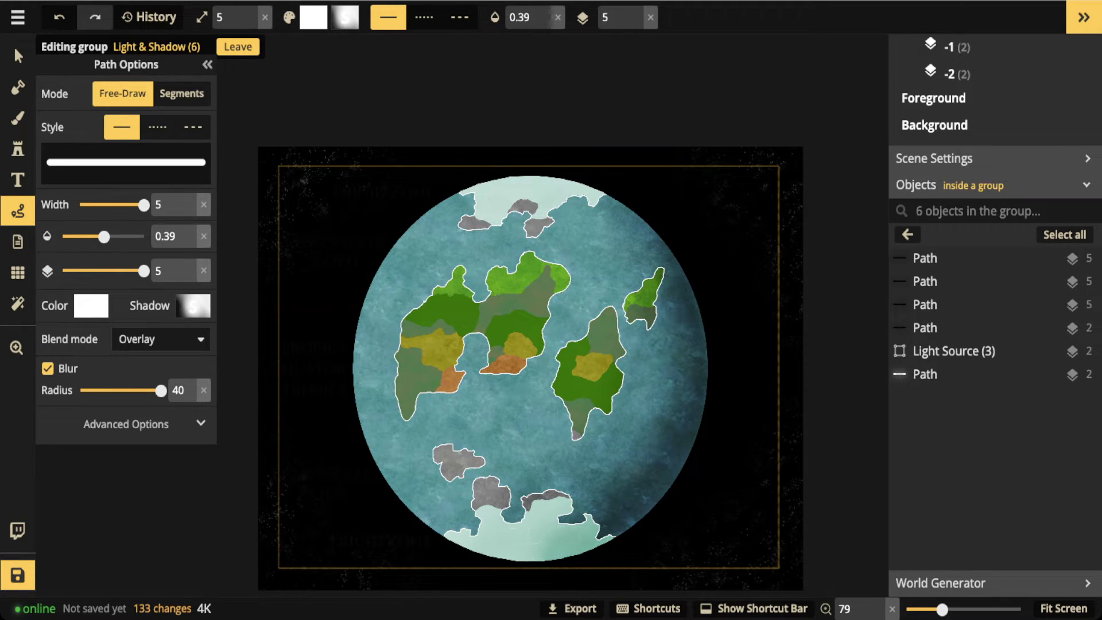
Step: Brighten the globe's northwestern side with two blurred white Overlay paths at 0.39 opacity and leave the group editing
left_click(182, 93)
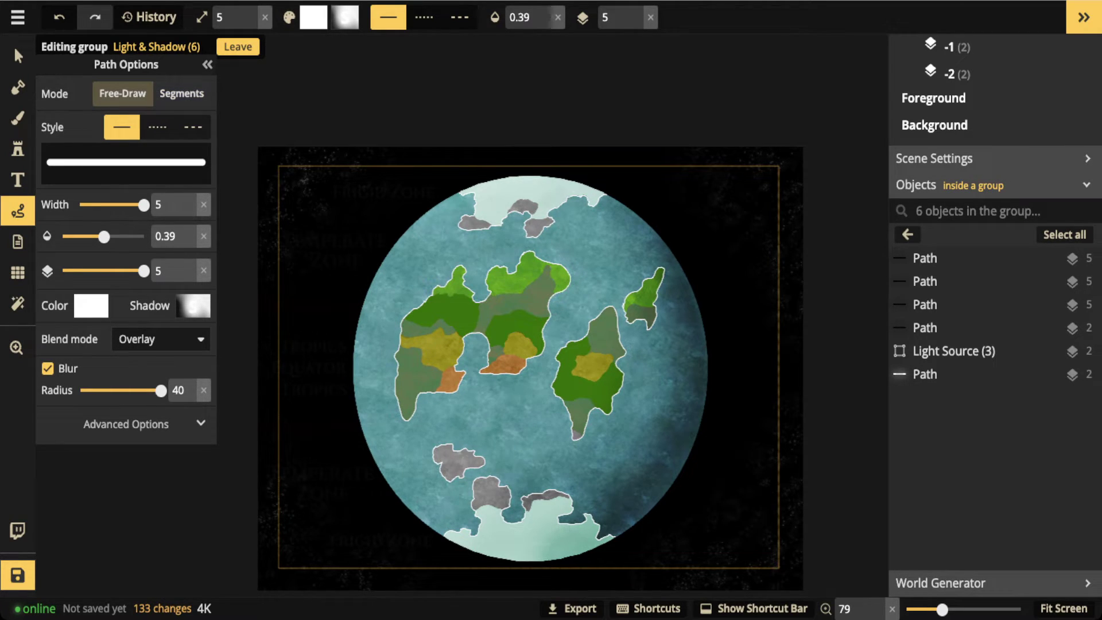
mouse_move(419, 218)
left_mouse_down()
mouse_move(370, 292)
mouse_move(358, 334)
mouse_move(367, 442)
left_mouse_up()
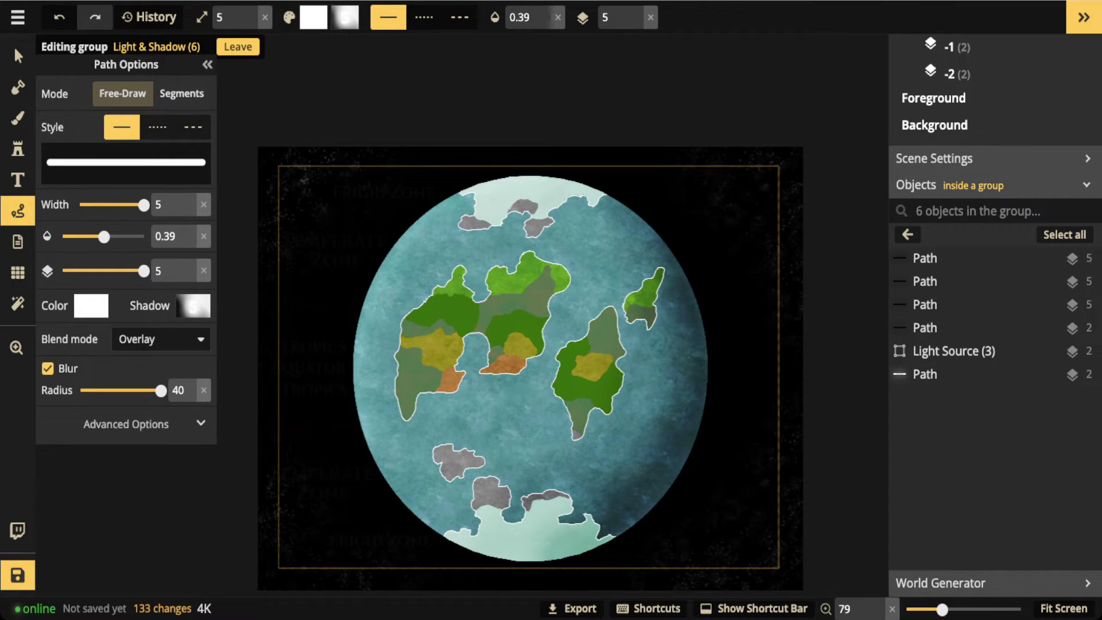
mouse_move(379, 396)
left_mouse_down()
mouse_move(494, 224)
mouse_move(442, 264)
mouse_move(482, 246)
mouse_move(402, 319)
mouse_move(384, 468)
mouse_move(404, 373)
mouse_move(476, 259)
left_mouse_up()
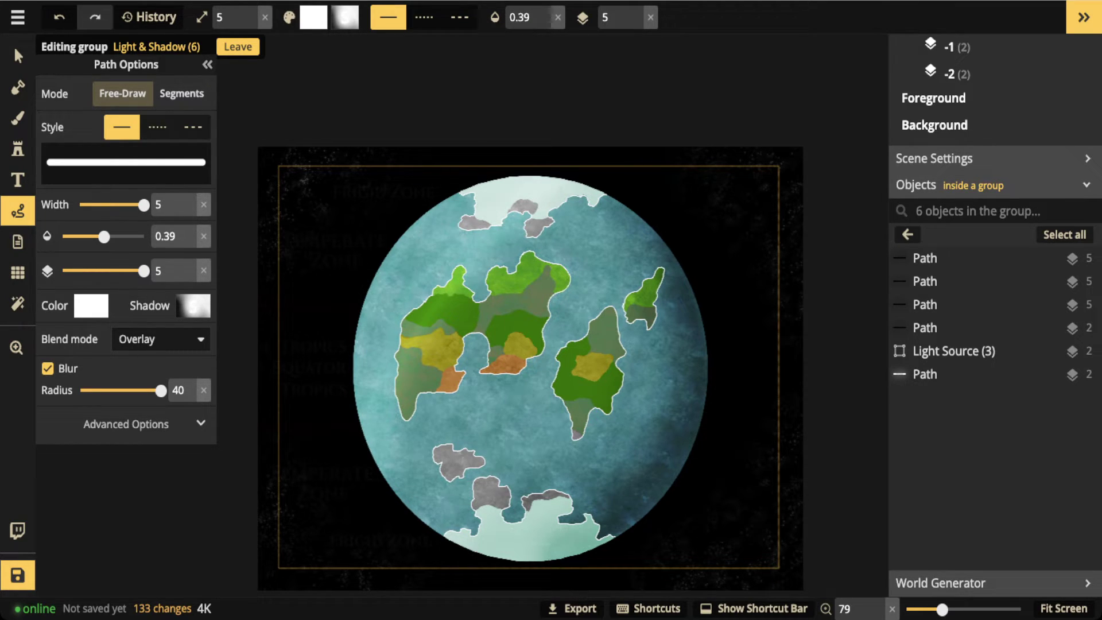
mouse_move(460, 221)
left_mouse_down()
mouse_move(422, 235)
mouse_move(385, 299)
left_mouse_up()
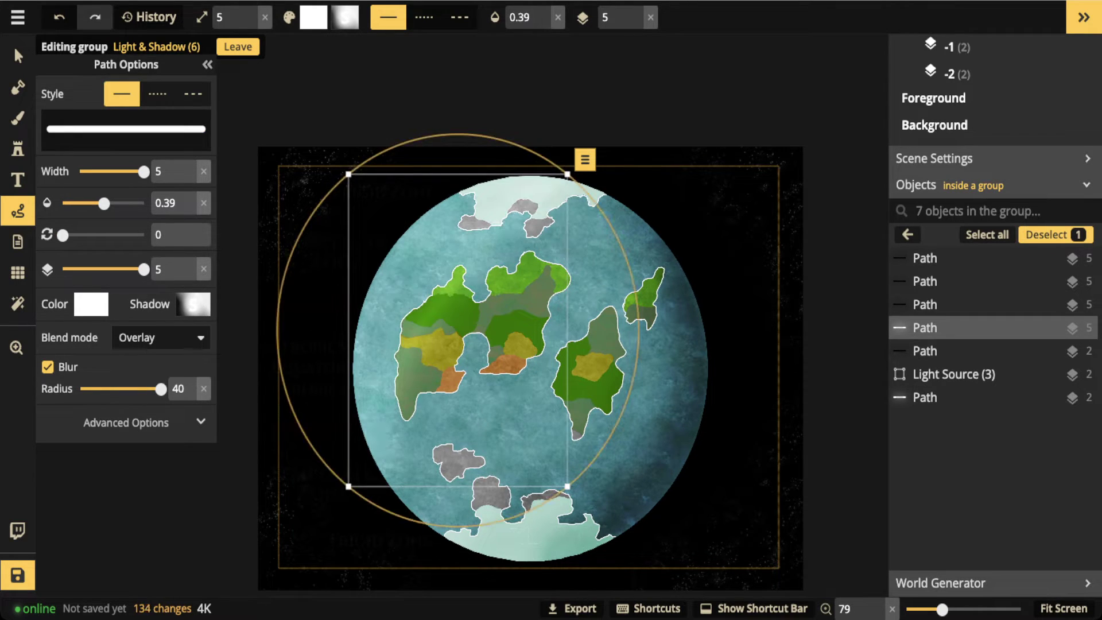
key("Escape")
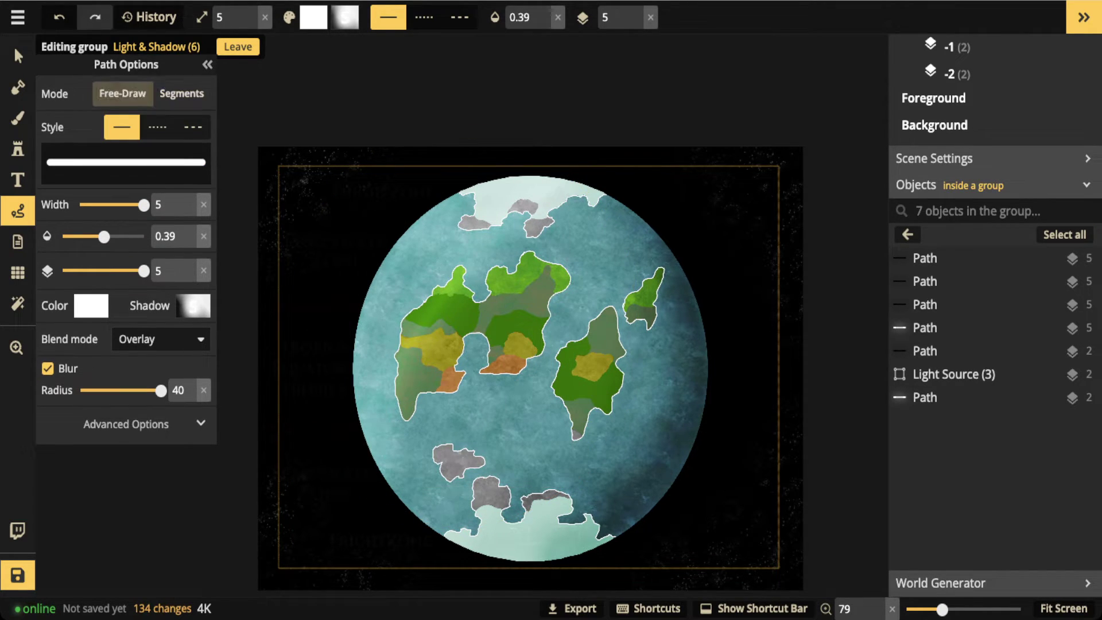
mouse_move(437, 215)
left_mouse_down()
mouse_move(372, 305)
mouse_move(357, 367)
mouse_move(368, 437)
mouse_move(371, 327)
mouse_move(461, 205)
mouse_move(409, 281)
mouse_move(368, 402)
left_mouse_up()
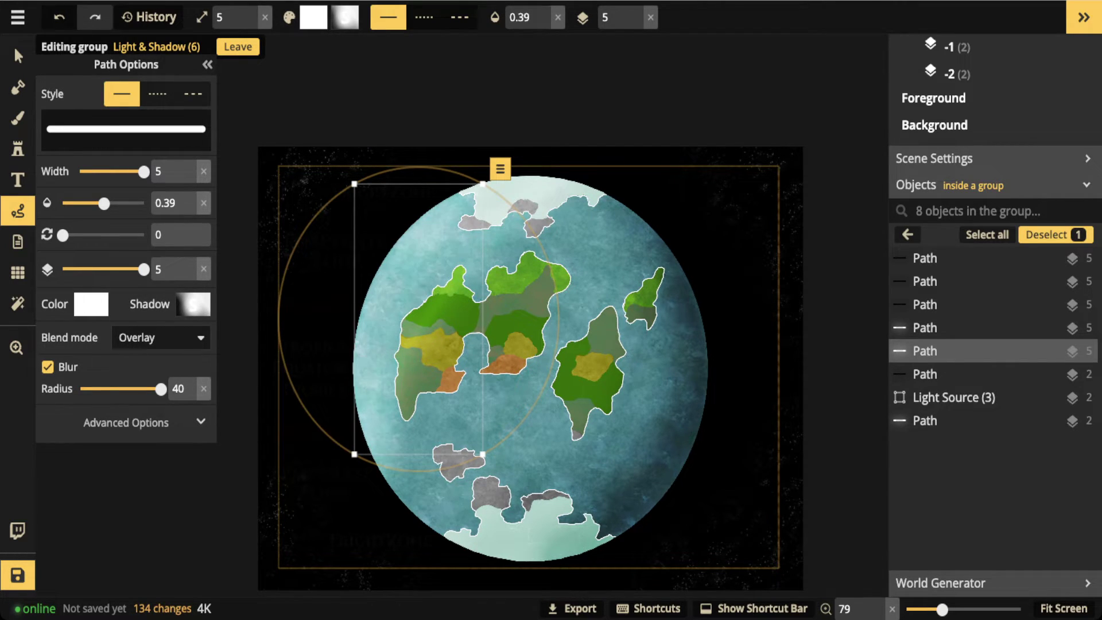
key("Escape")
key("Escape")
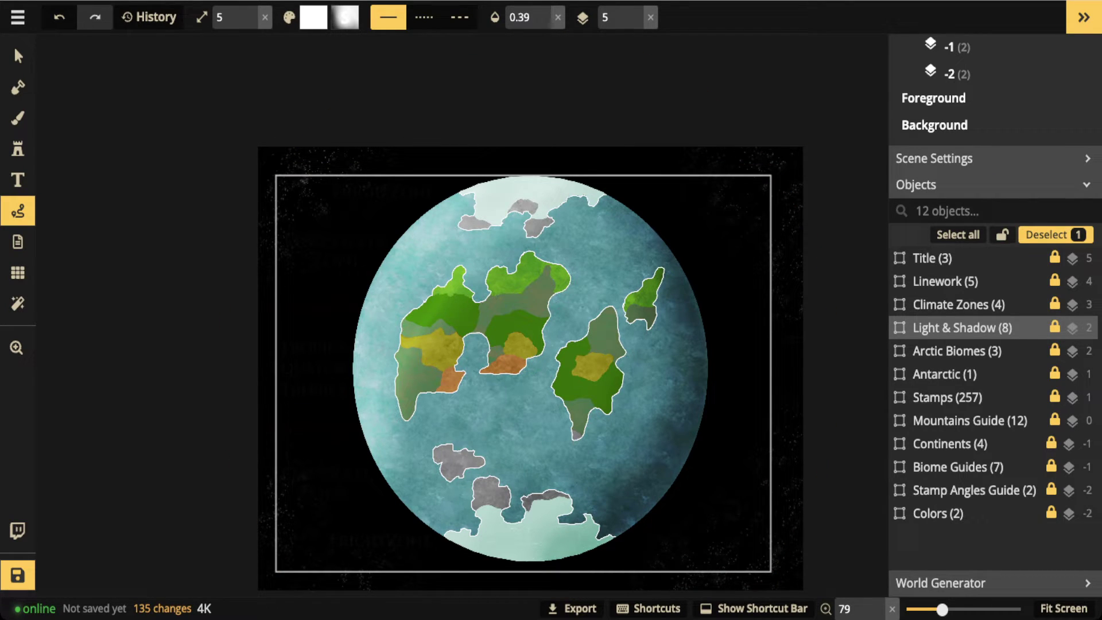
Step: Try nudging the Light & Shadow group toward the southwest, undo the move and deselect the group
key("Left")
key("Down")
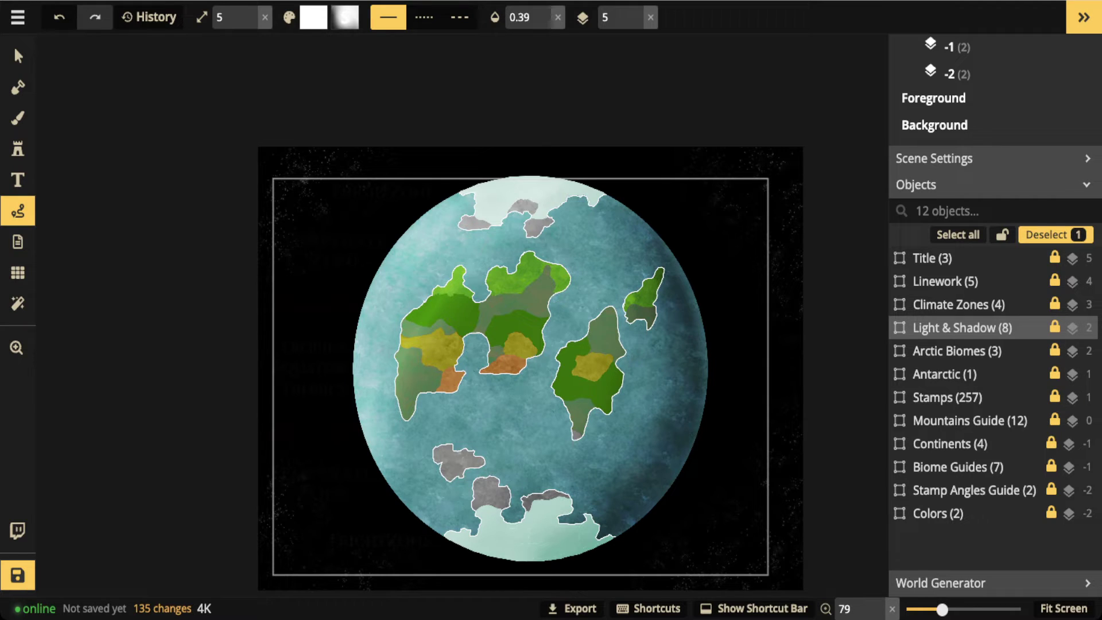
key("Left")
key("Left")
key("Down")
key("Down")
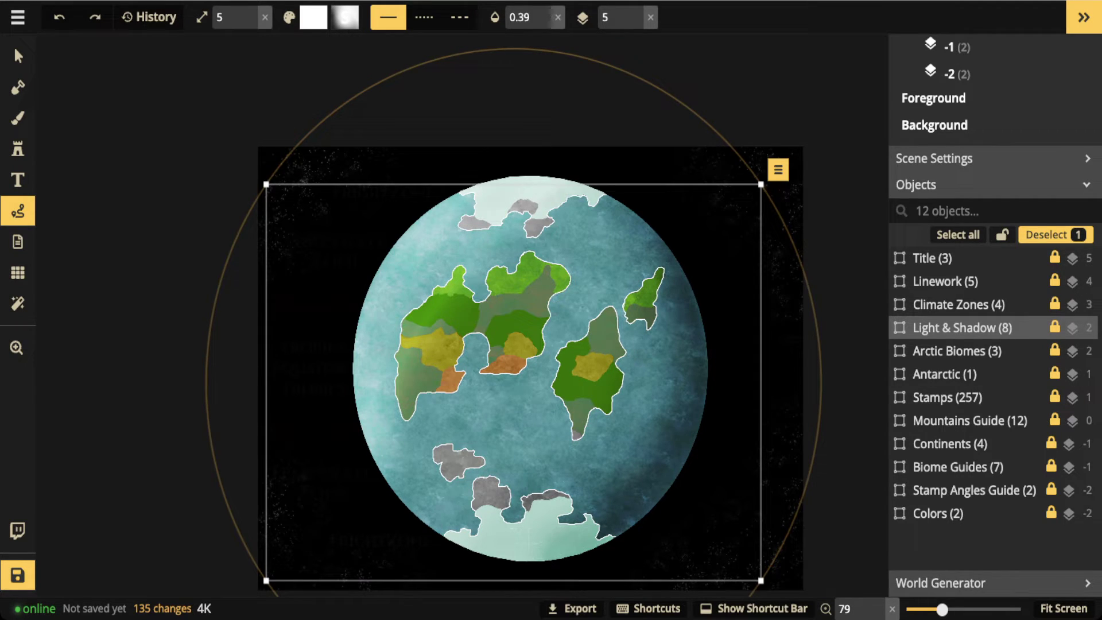
left_click(945, 281)
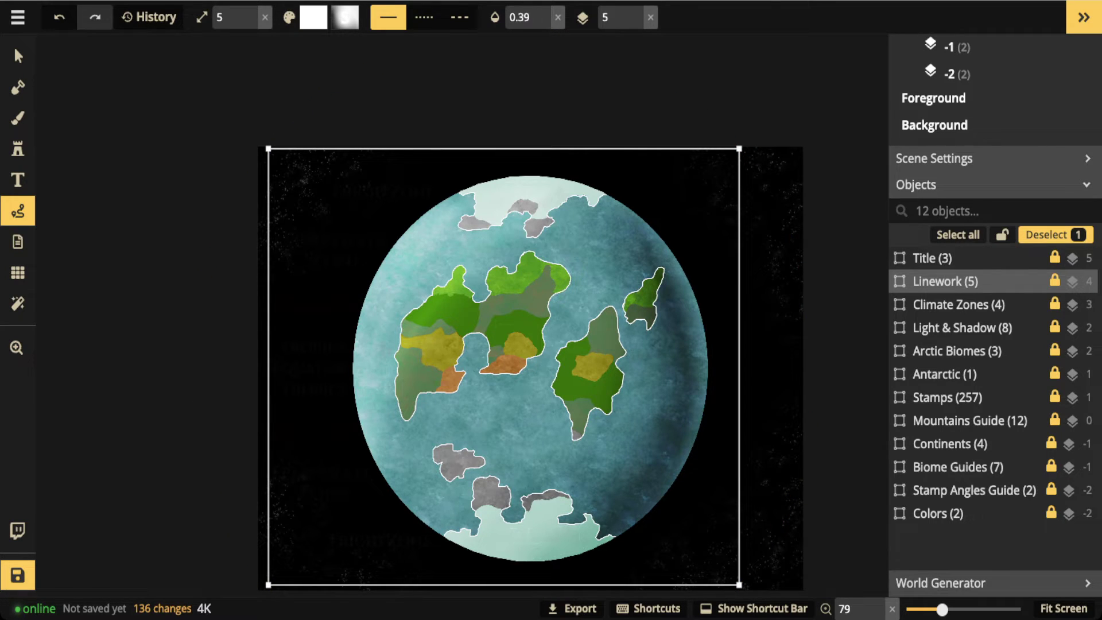
key("ctrl+z")
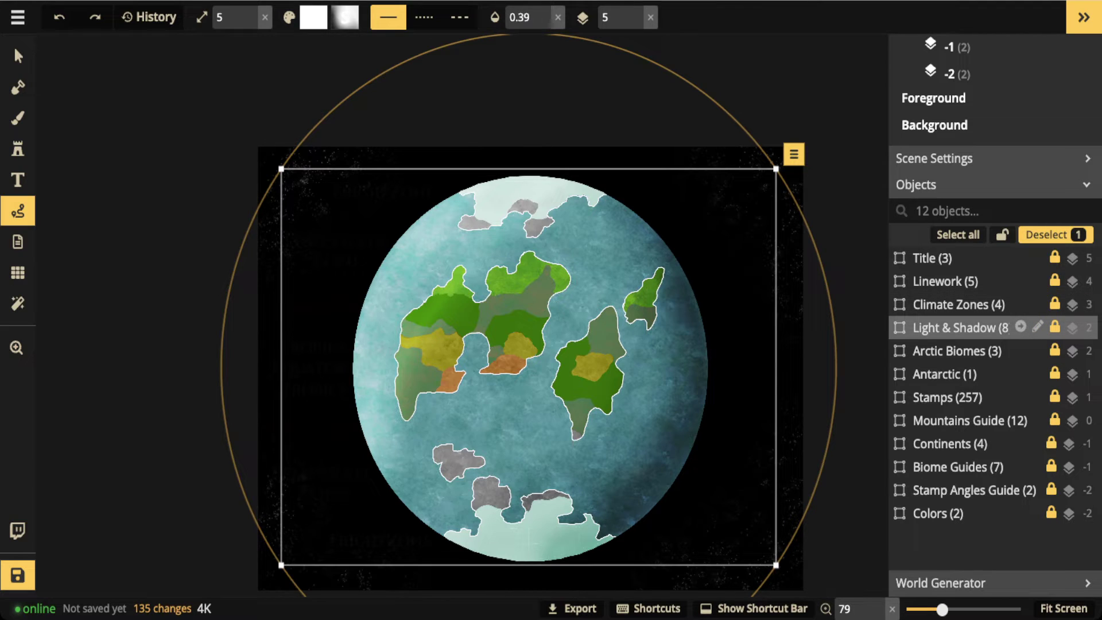
key("Escape")
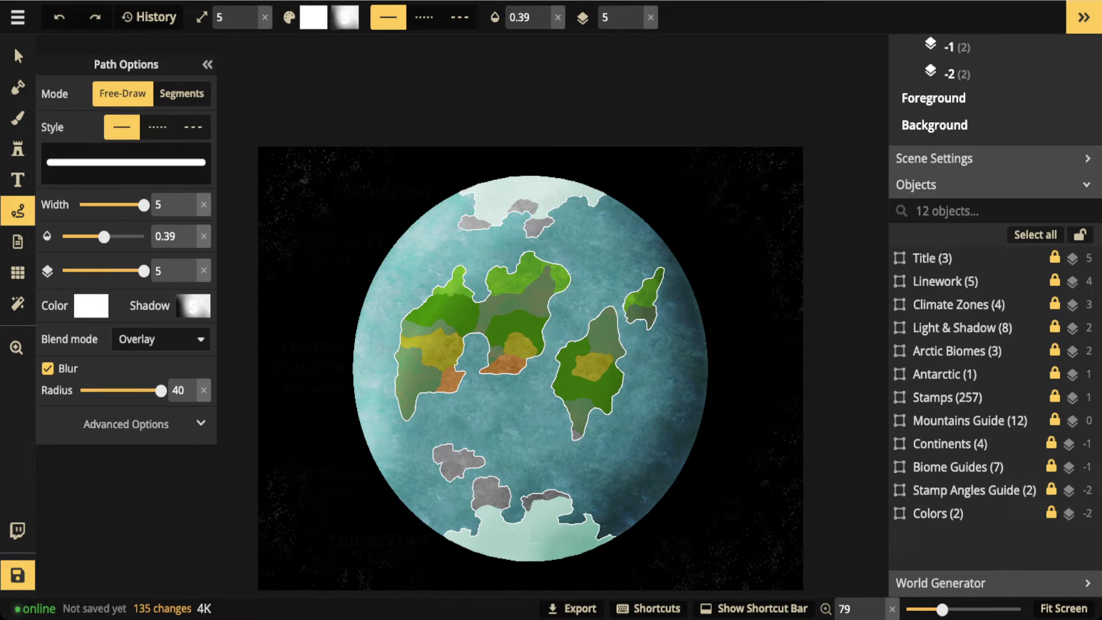
Step: Reveal the Linework group at full opacity, compare it at 0.43 and 0.69, and settle its opacity at 0.82
left_click(946, 281)
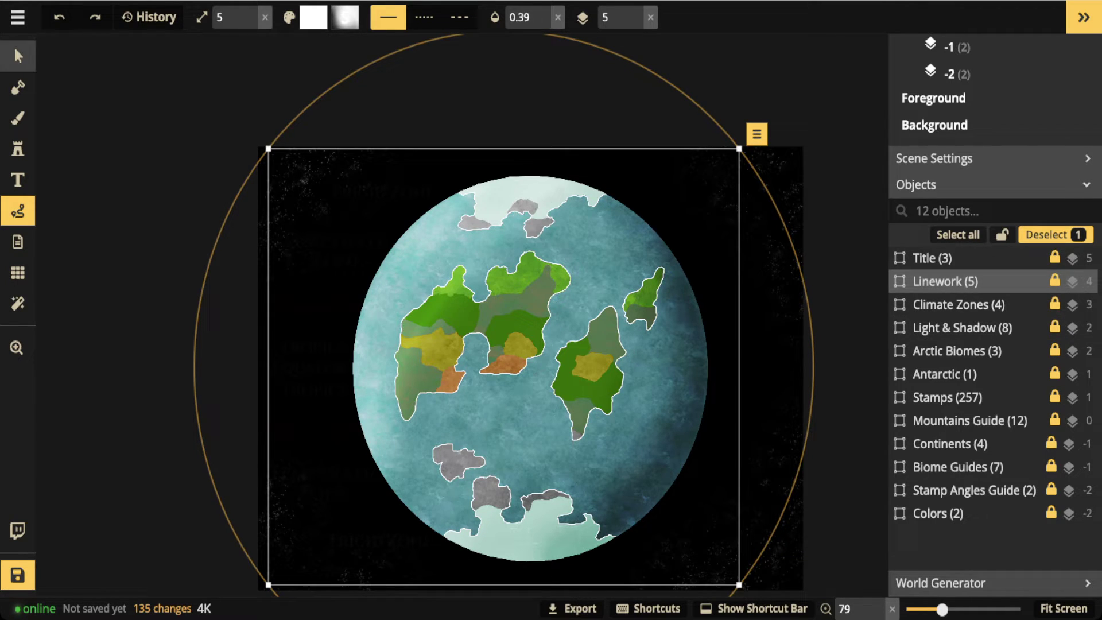
left_click(18, 56)
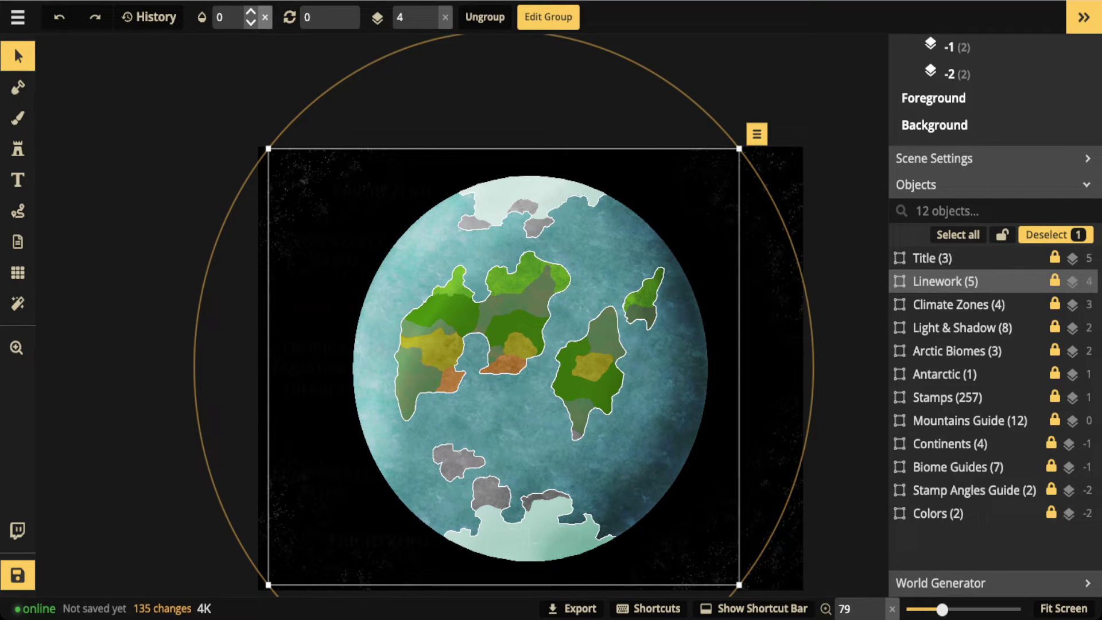
left_click(265, 18)
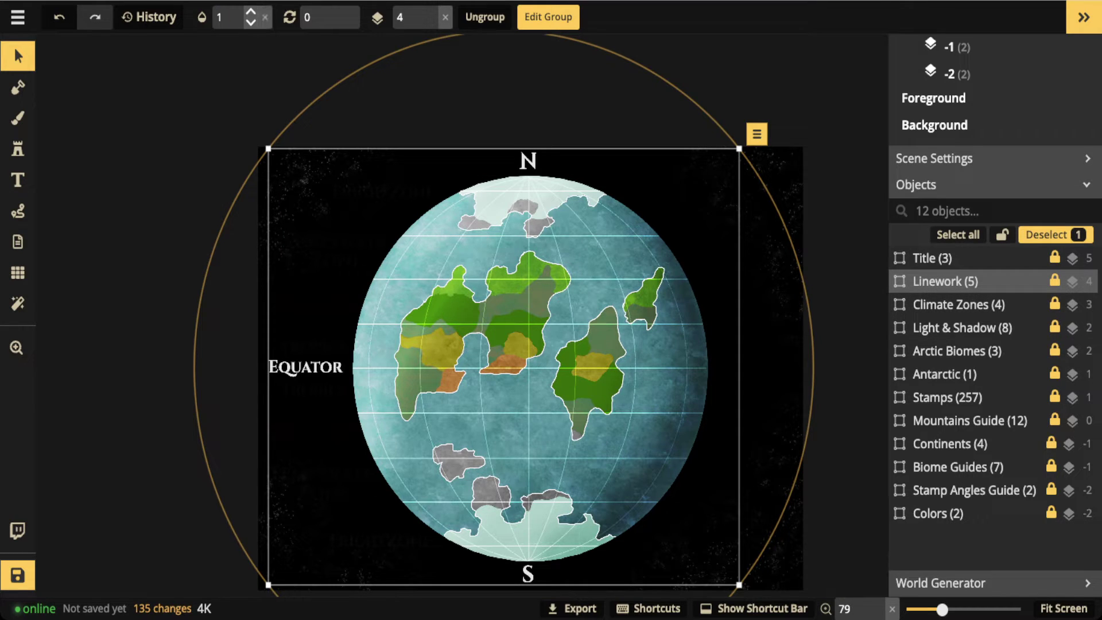
left_click(229, 17)
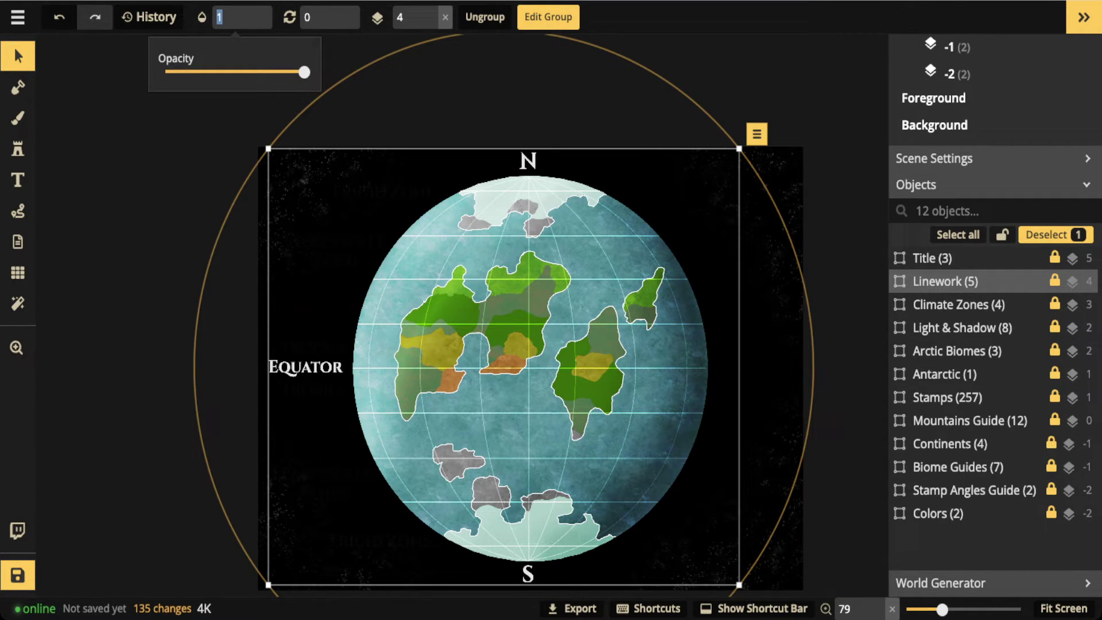
type("0.43")
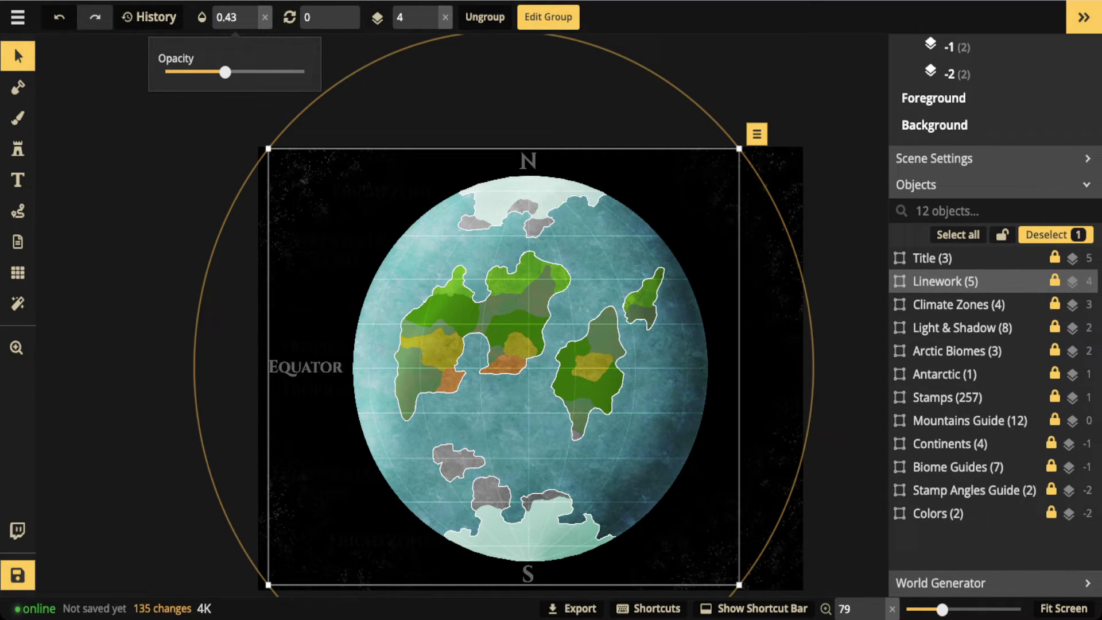
left_click_drag(225, 72, 262, 71)
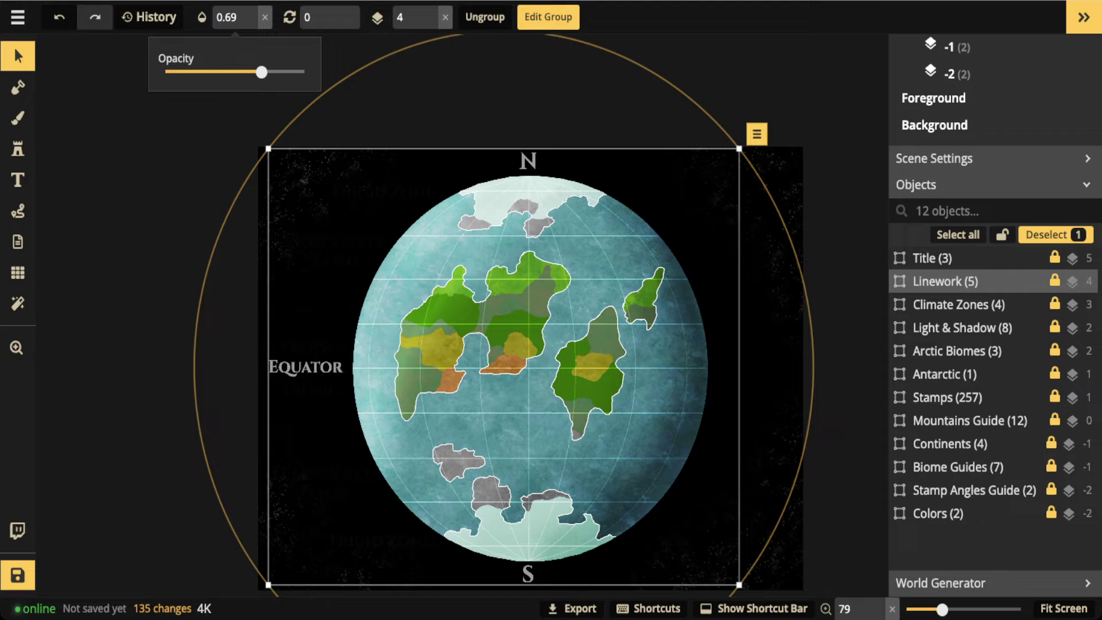
left_click_drag(262, 71, 225, 72)
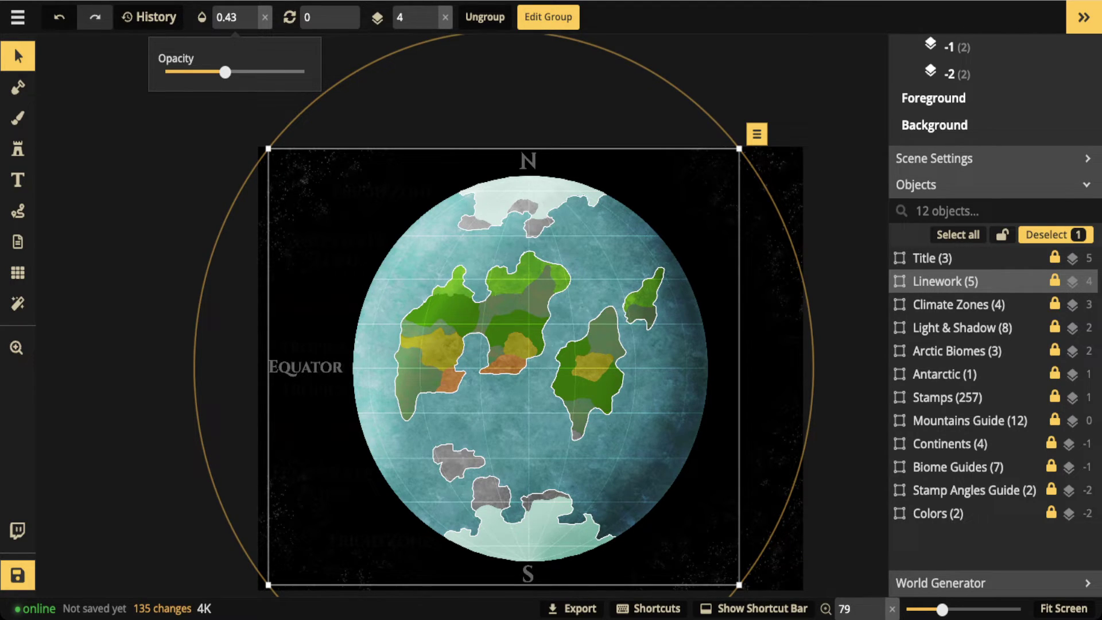
left_click_drag(225, 72, 279, 72)
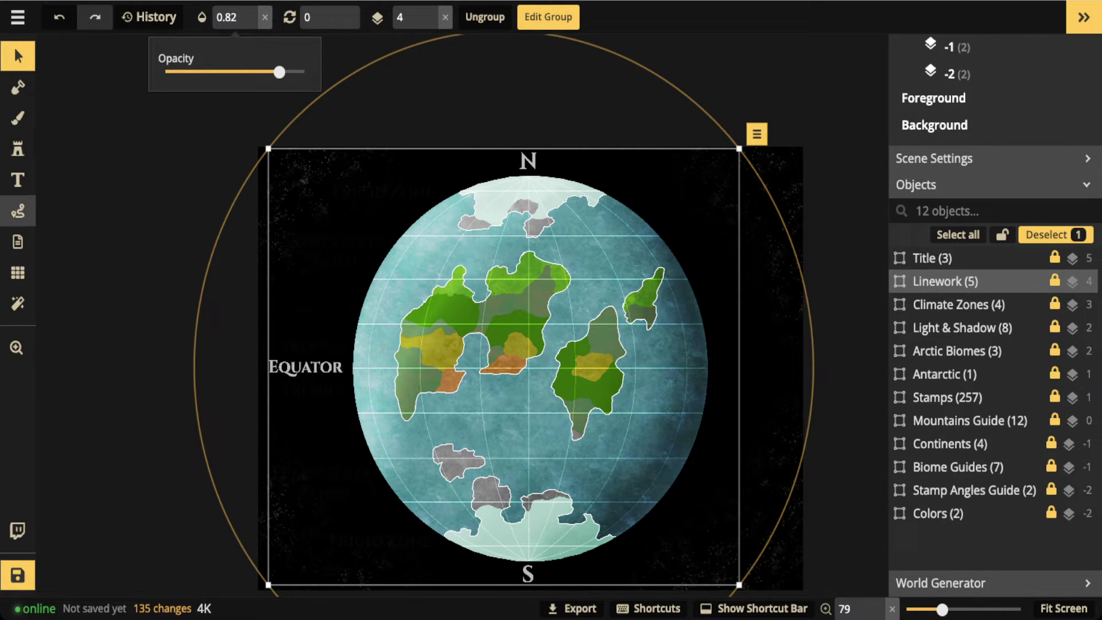
left_click(18, 211)
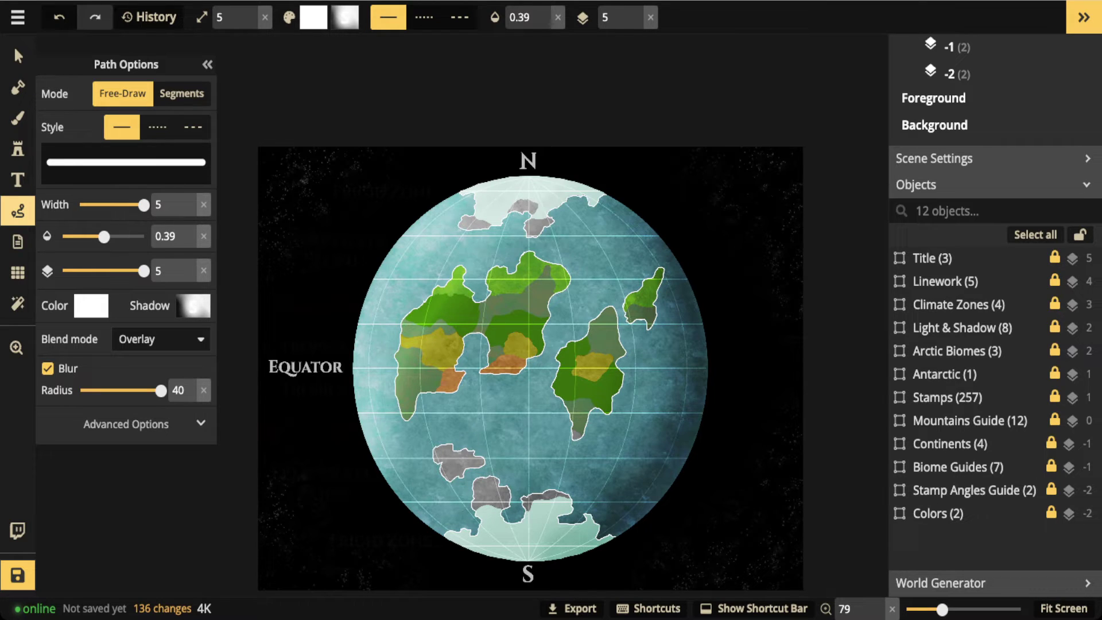
Step: Look inside the Climate Zones group and return to the full object list
left_click(953, 305)
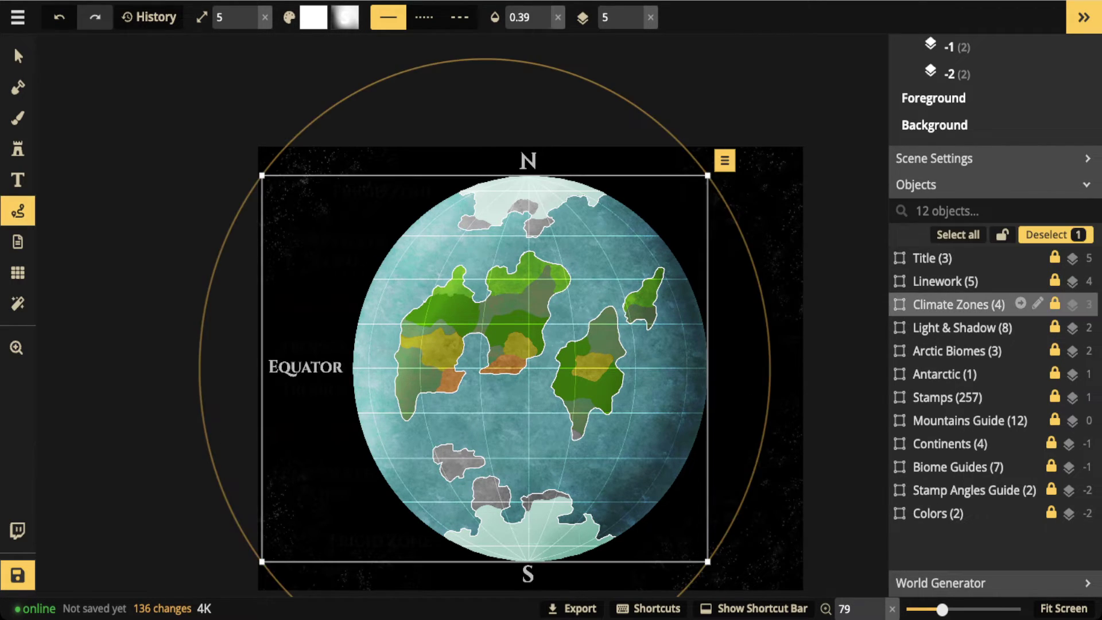
left_click(1021, 303)
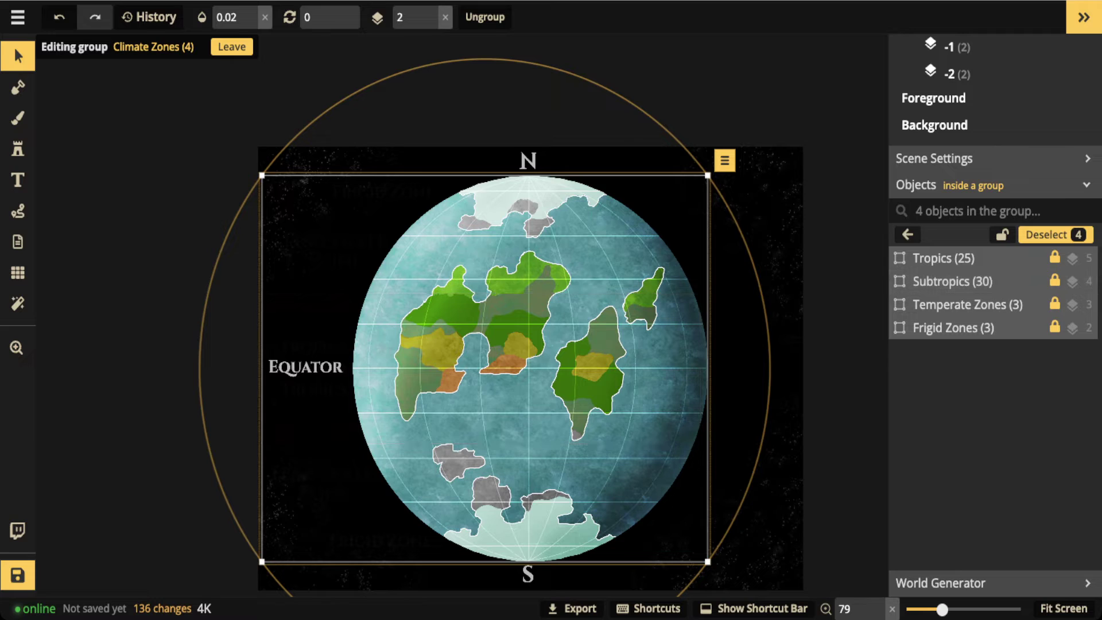
key("Escape")
key("Escape")
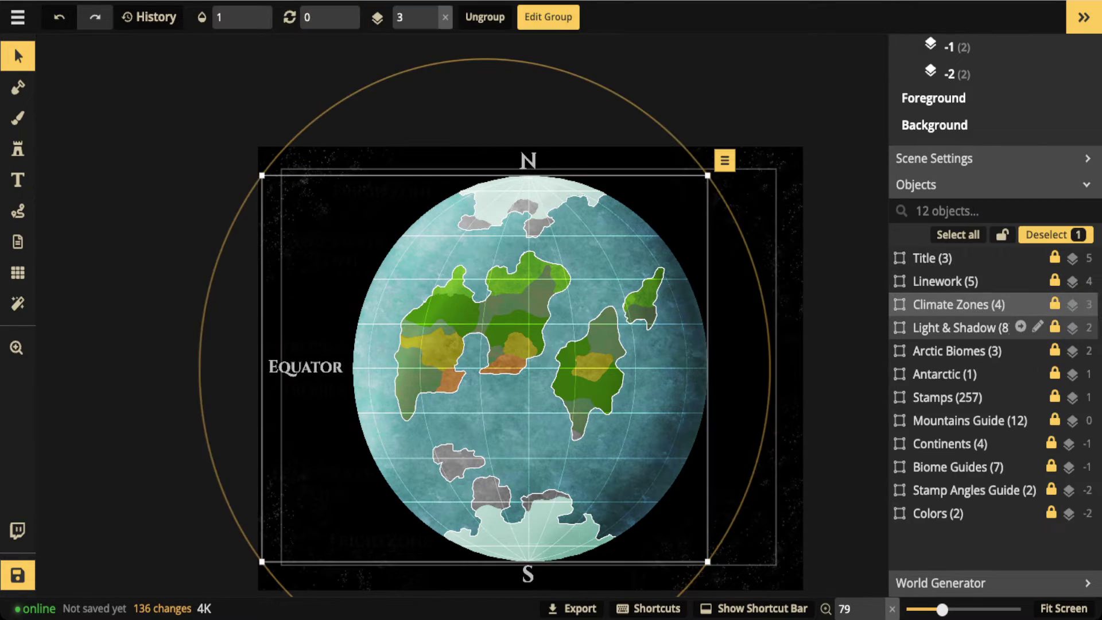
key("Escape")
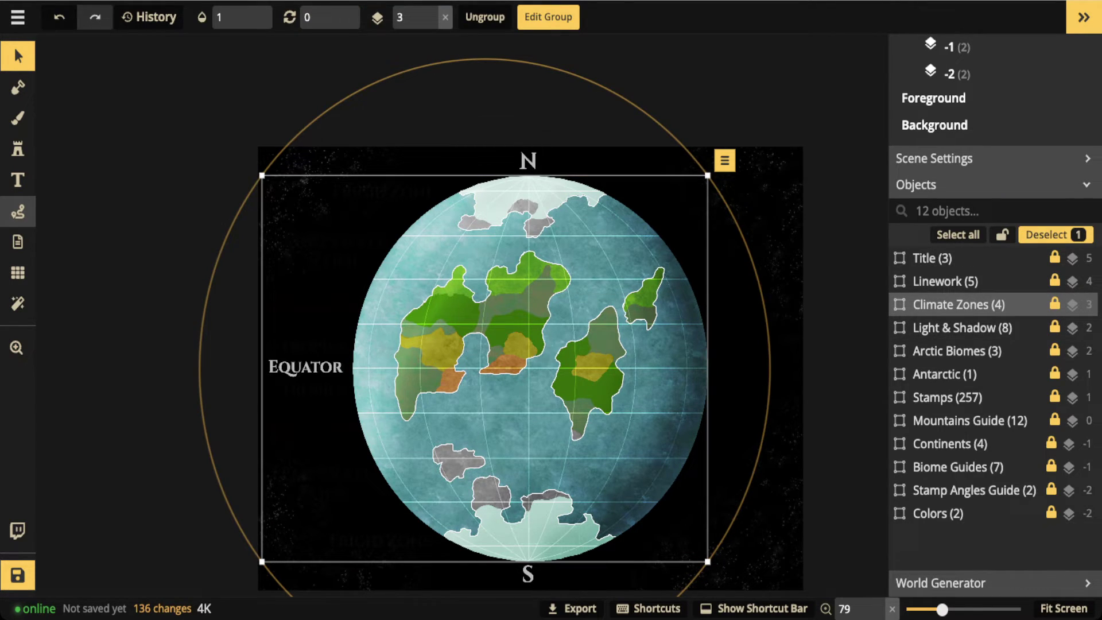
Step: Set both the color and the shadow color for new paths to black (000000)
left_click(17, 211)
left_click(91, 305)
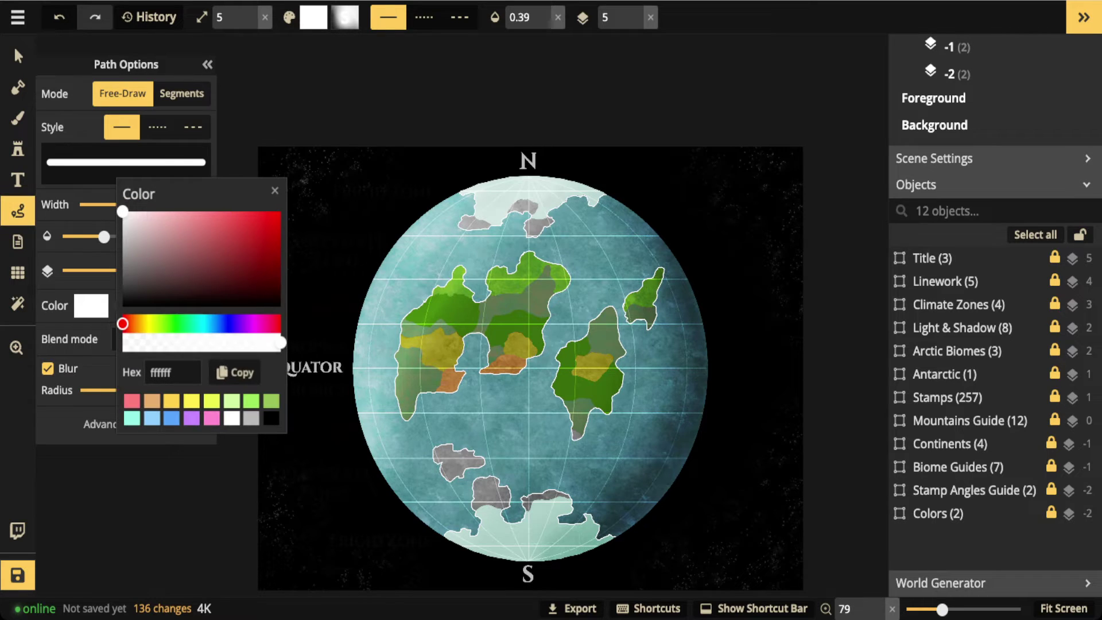
left_click(270, 418)
left_click(274, 192)
left_click(193, 306)
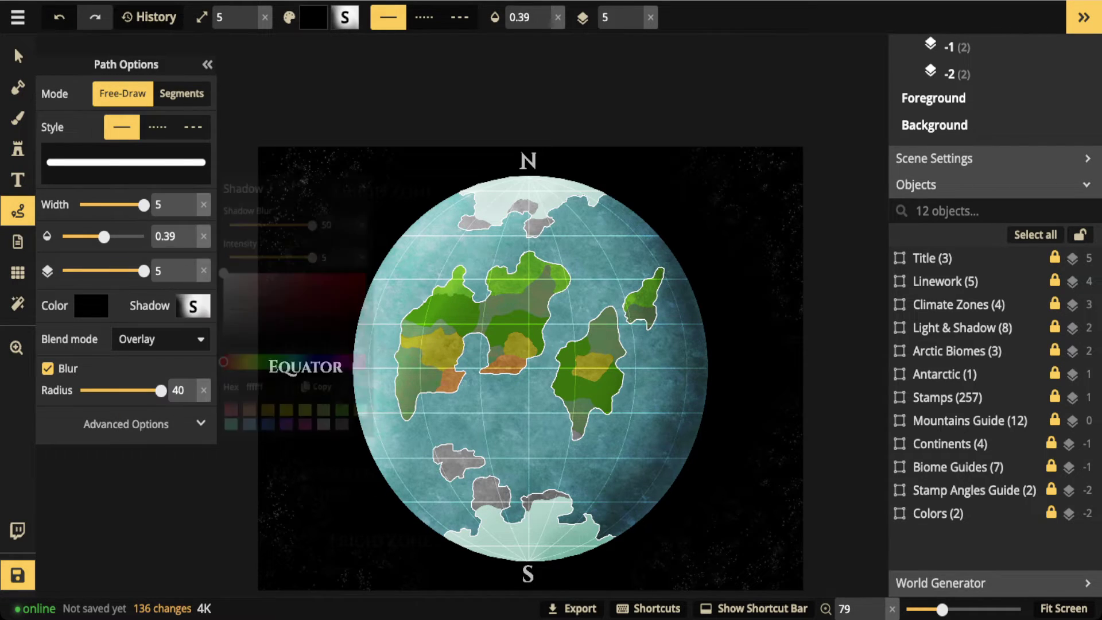
left_click(389, 448)
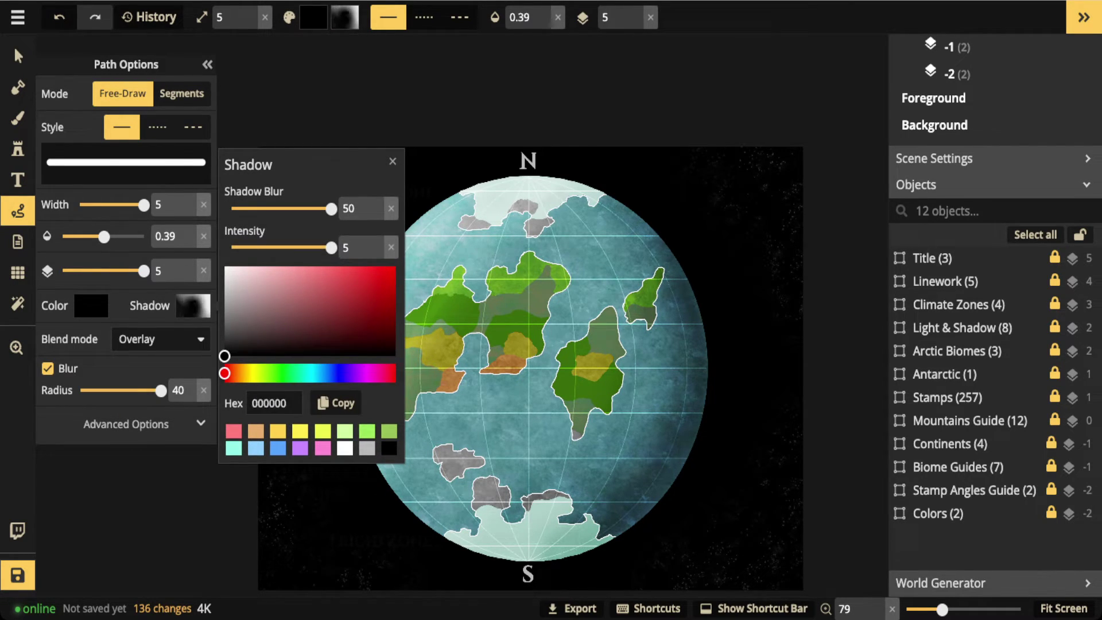
left_click(393, 161)
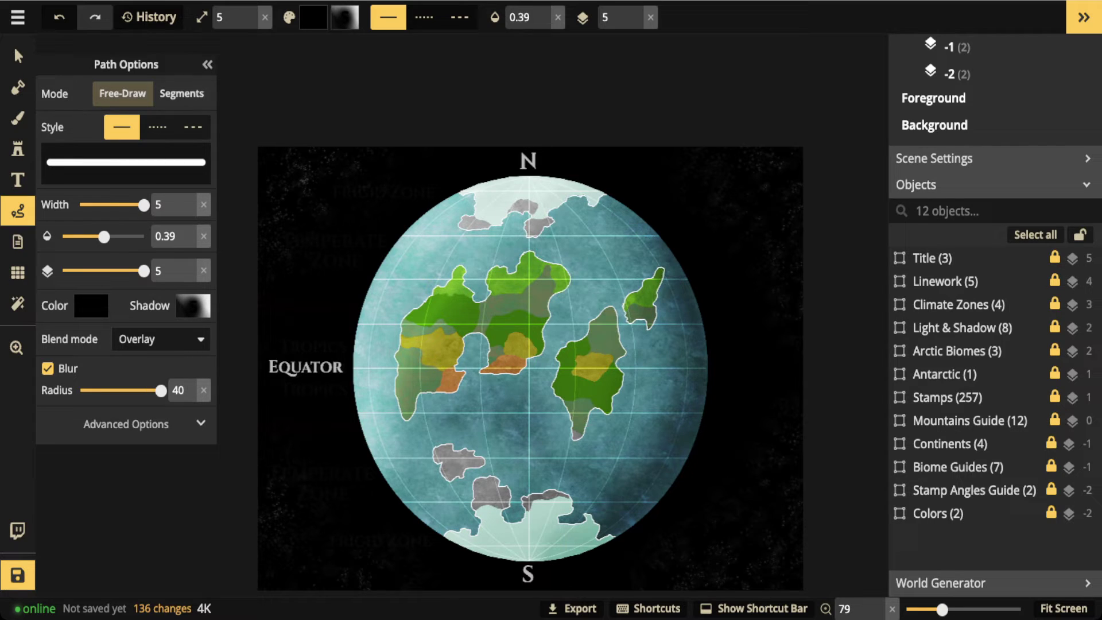
Step: Draw two black blurred Overlay paths at 0.39 opacity over the globe's southern and northeastern oceans
left_click_drag(574, 471, 617, 384)
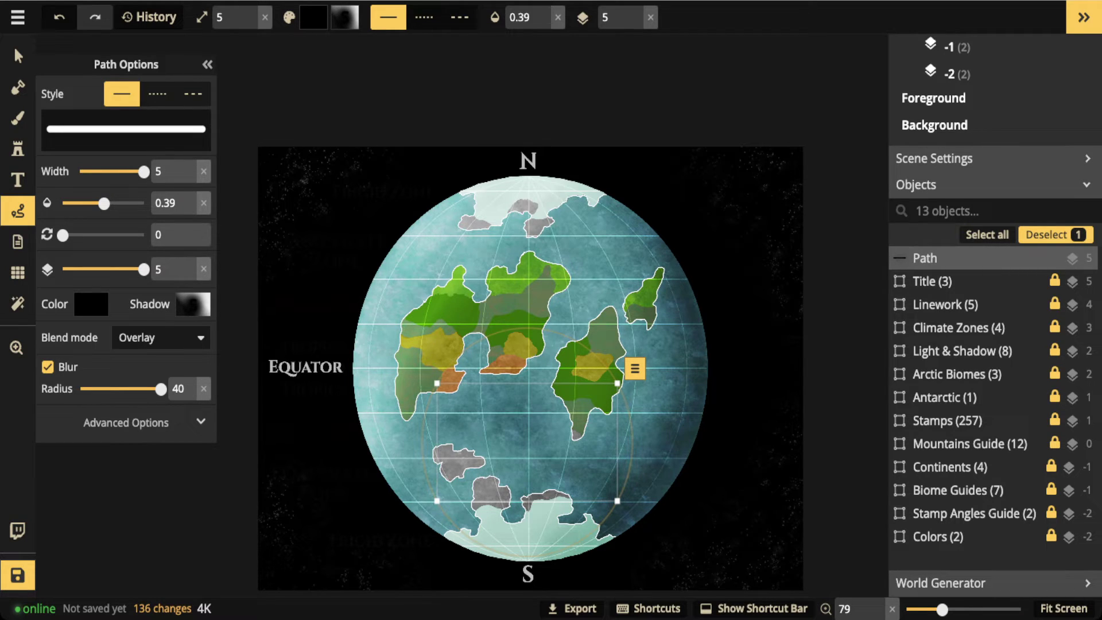
key("Escape")
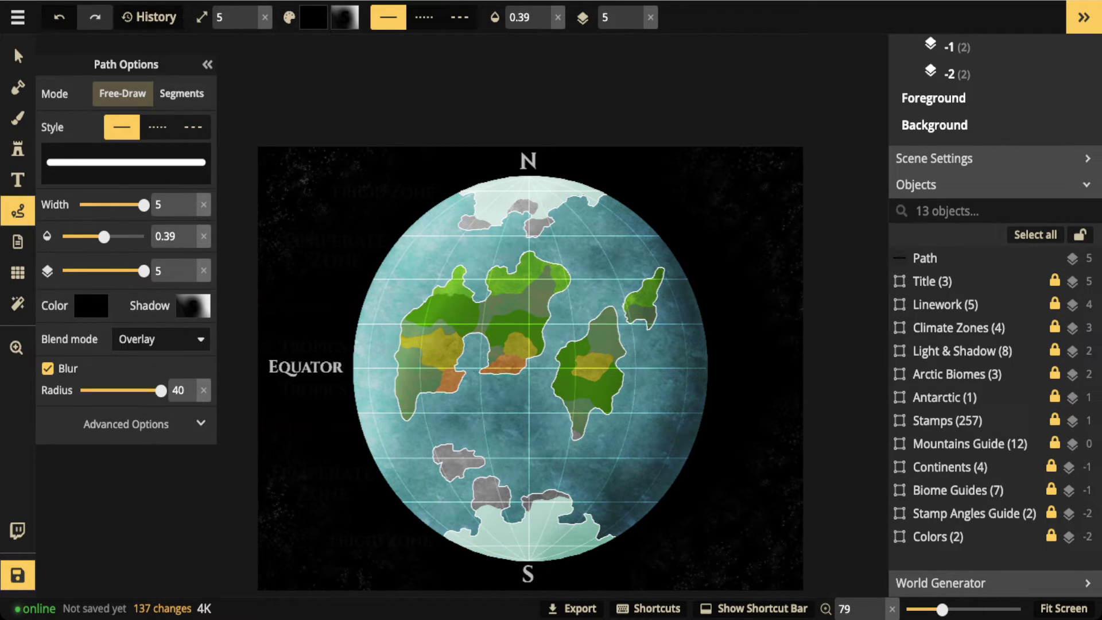
mouse_move(624, 229)
left_mouse_down()
mouse_move(575, 241)
mouse_move(598, 268)
left_mouse_up()
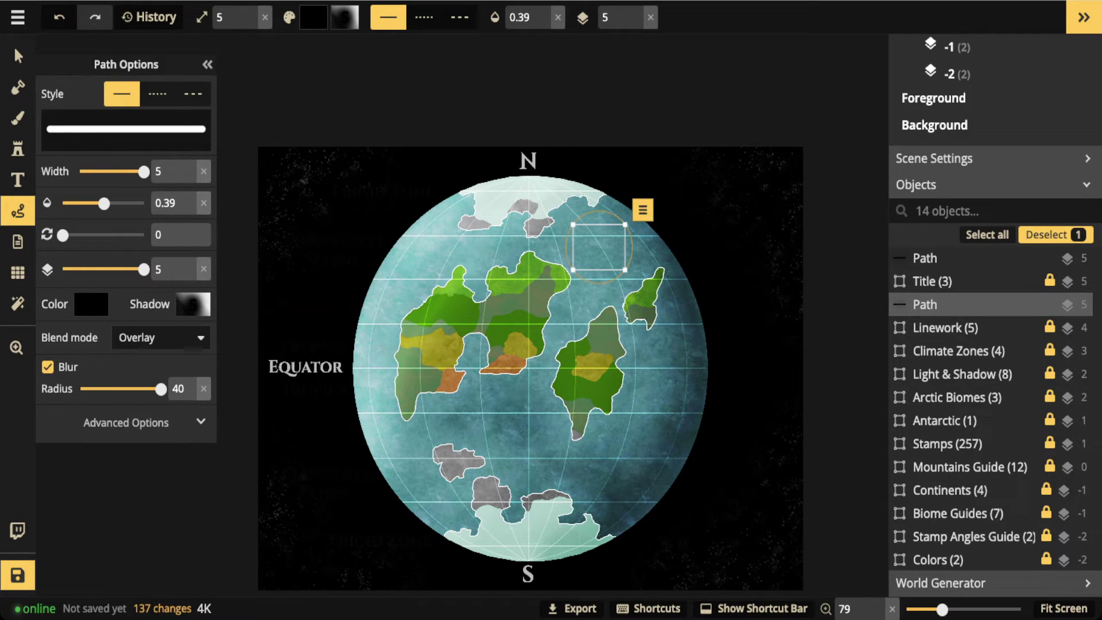
key("Escape")
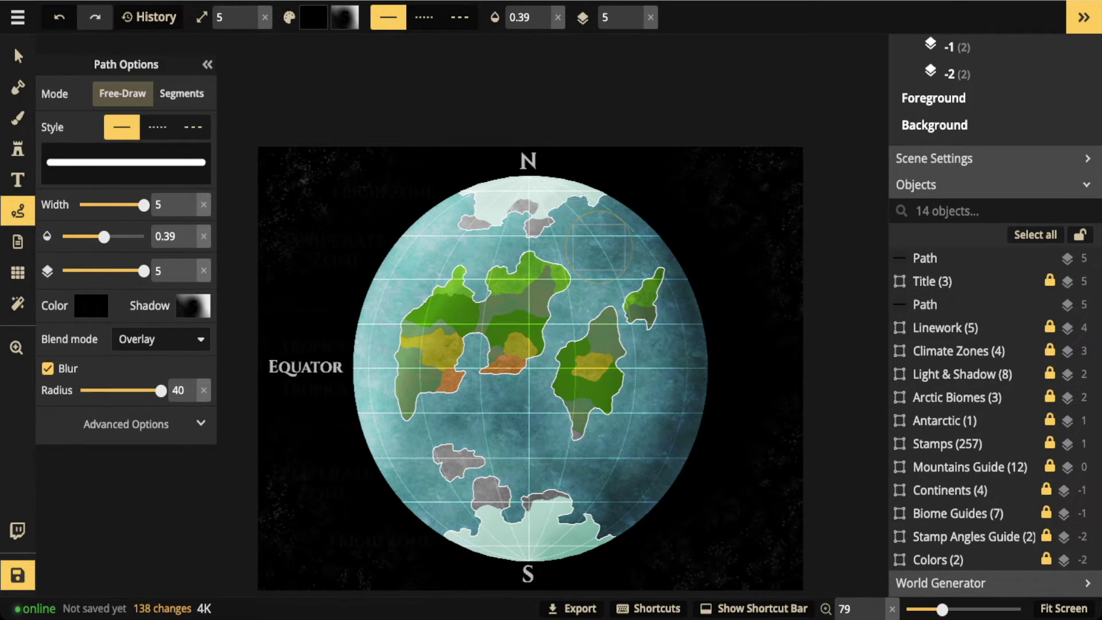
Step: Draw a short black Overlay path in the southwestern ocean and set its blur radius to 5.5
left_click_drag(434, 482, 419, 503)
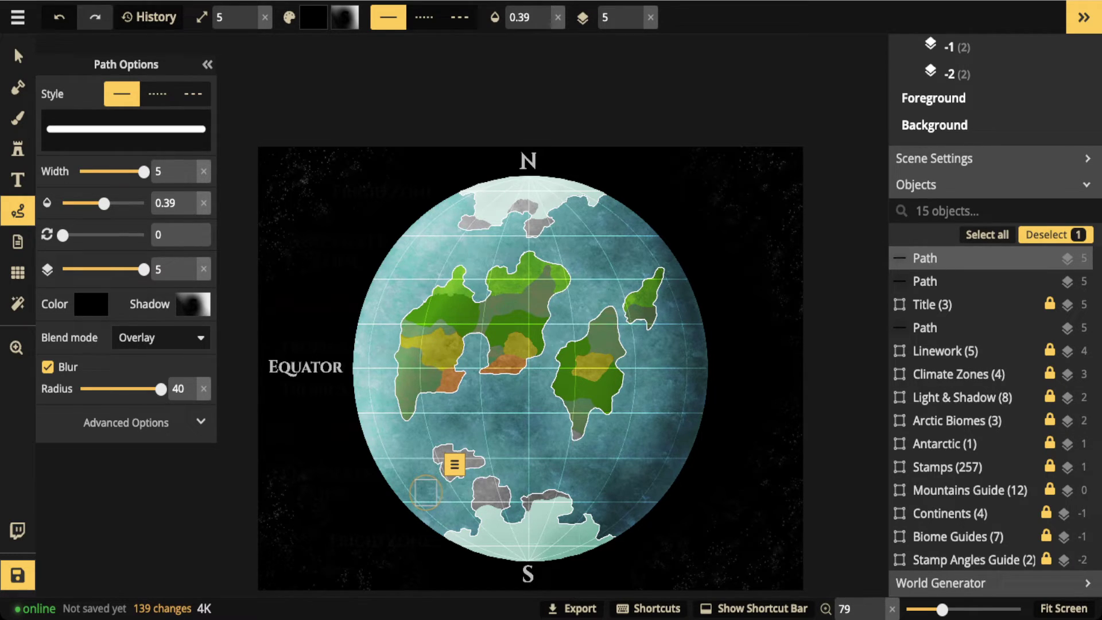
scroll(472, 350, "up", 5)
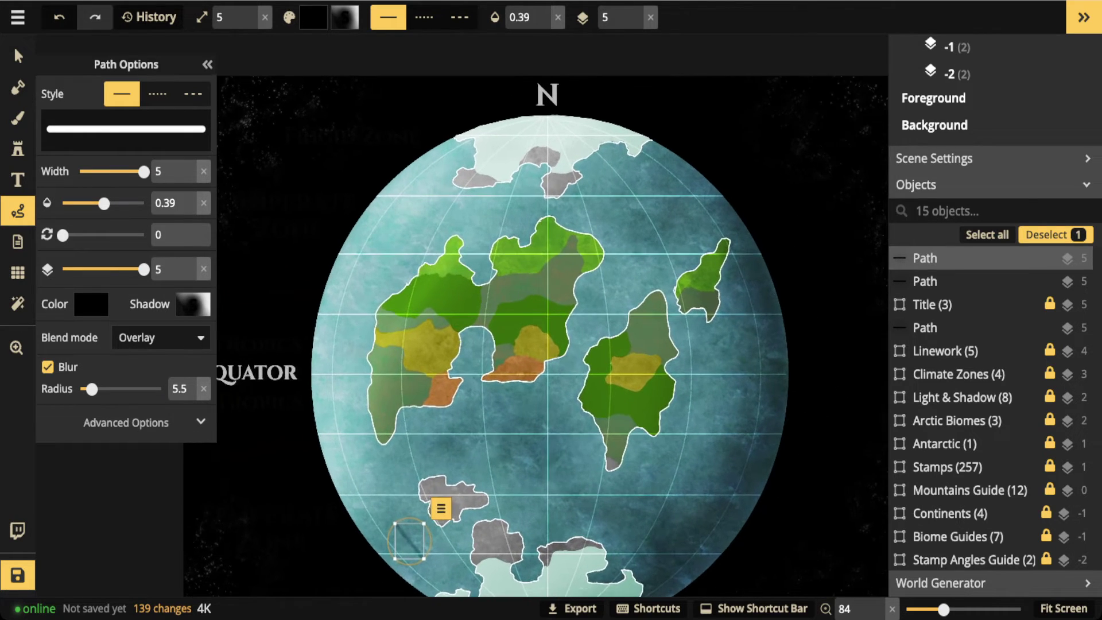
scroll(469, 339, "up", 4)
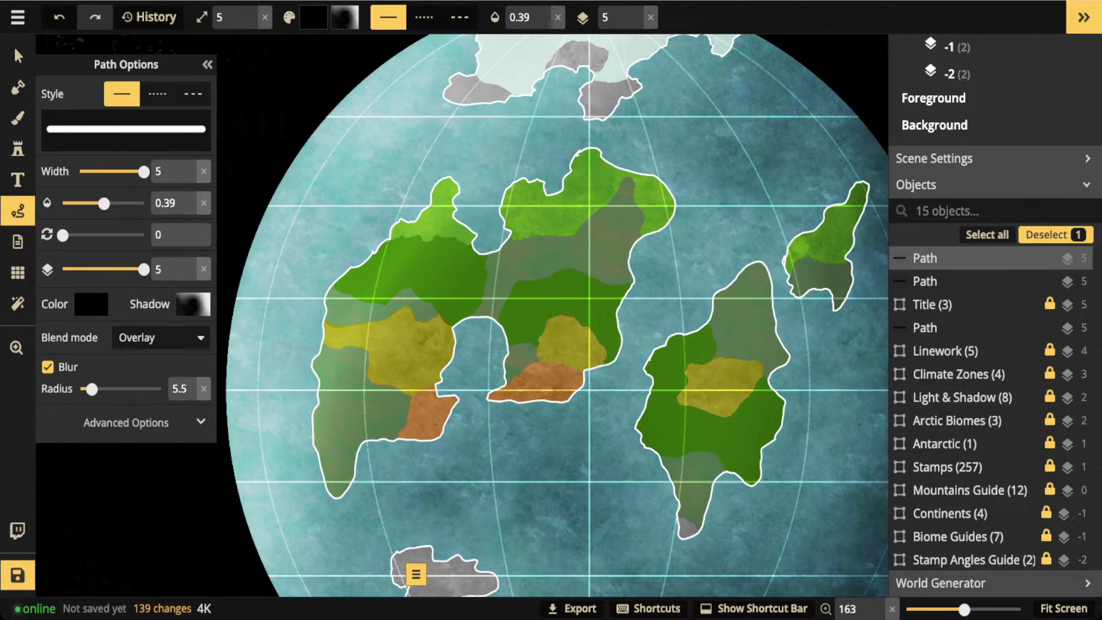
scroll(300, 311, "up", 2)
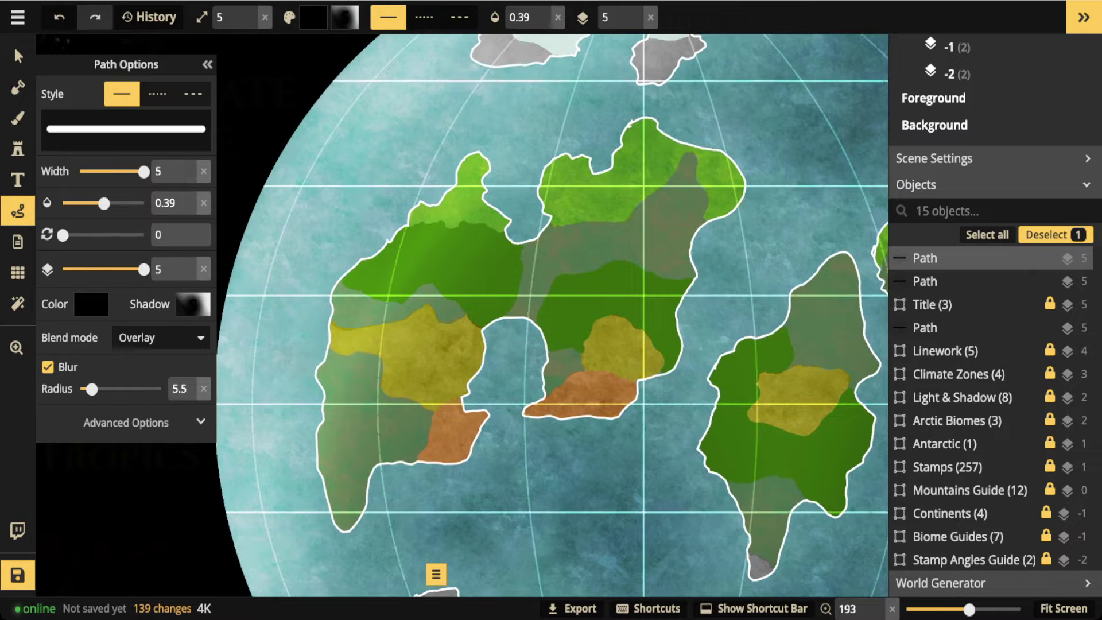
key("Escape")
Step: Draw a black Overlay path around the western tip of the yellow zone and give it 0.52 opacity and 11.5 blur radius
mouse_move(302, 322)
left_mouse_down()
mouse_move(327, 335)
mouse_move(373, 331)
left_mouse_up()
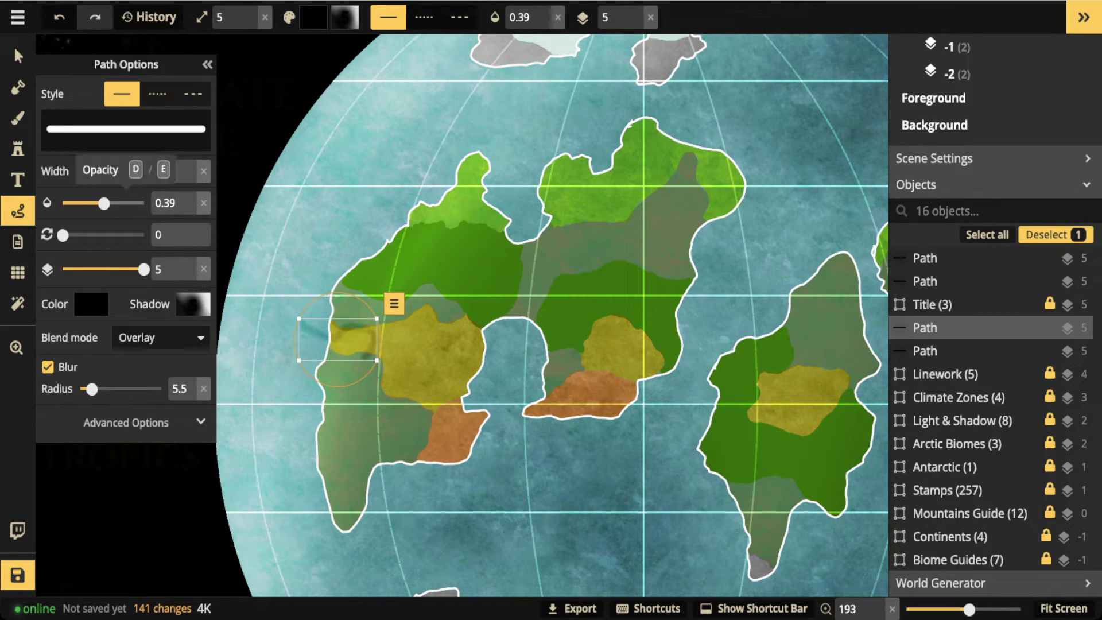
left_click_drag(104, 203, 115, 204)
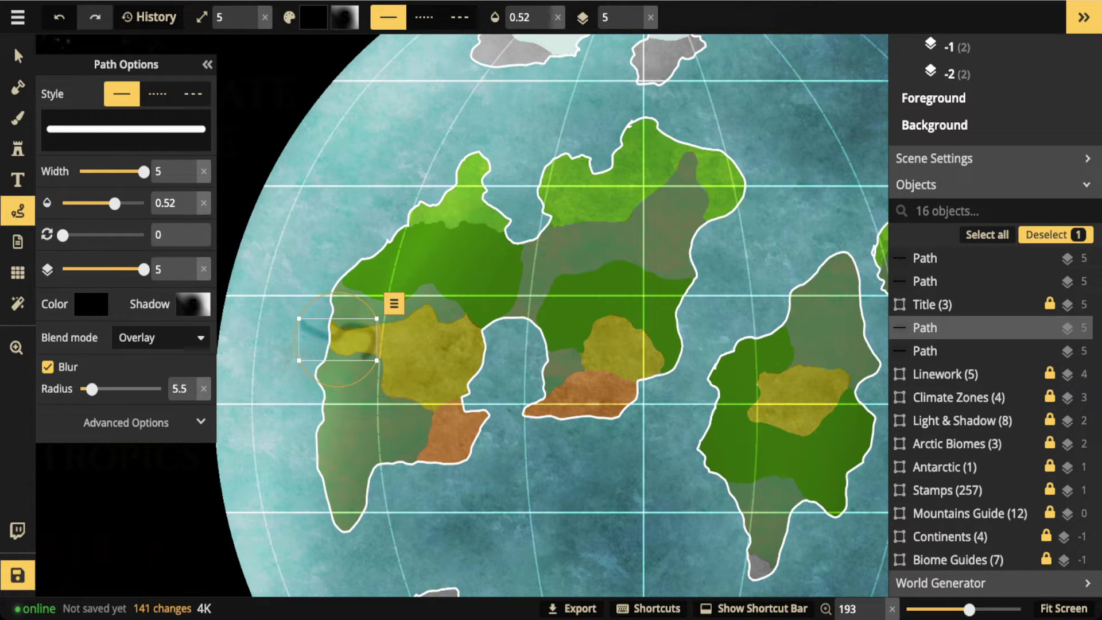
left_click_drag(92, 389, 103, 389)
left_click(193, 303)
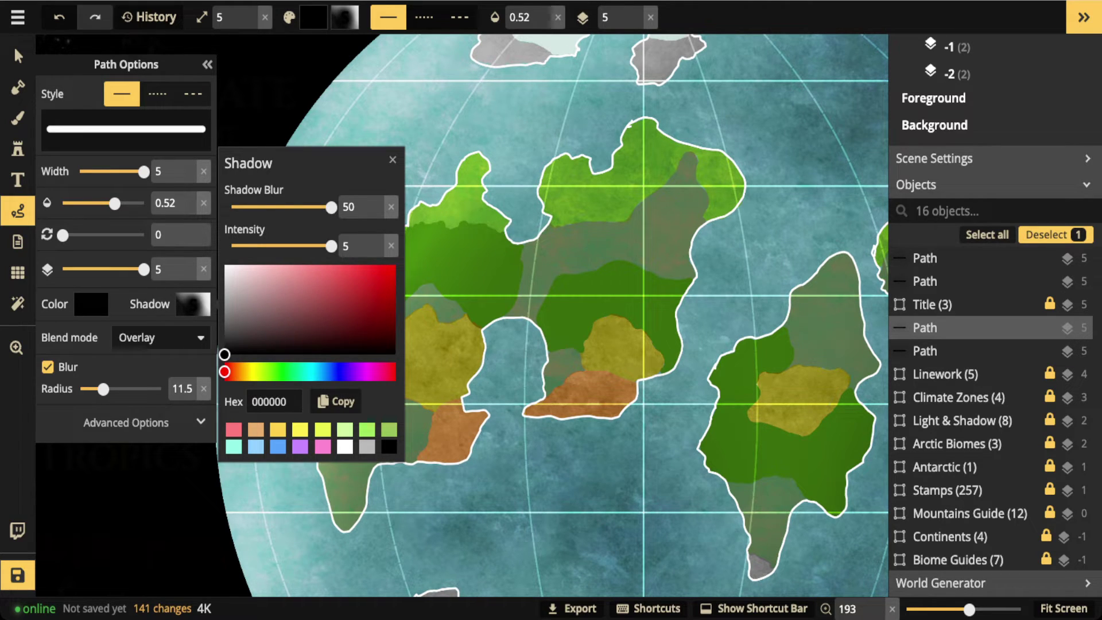
key("Escape")
scroll(337, 349, "up", 1)
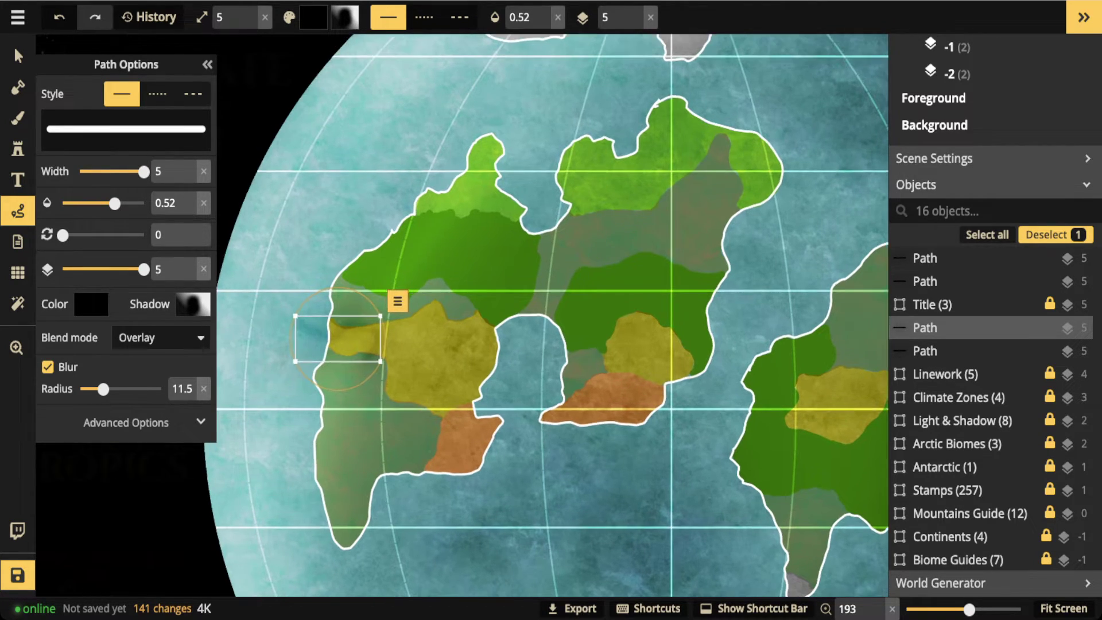
scroll(336, 333, "up", 2)
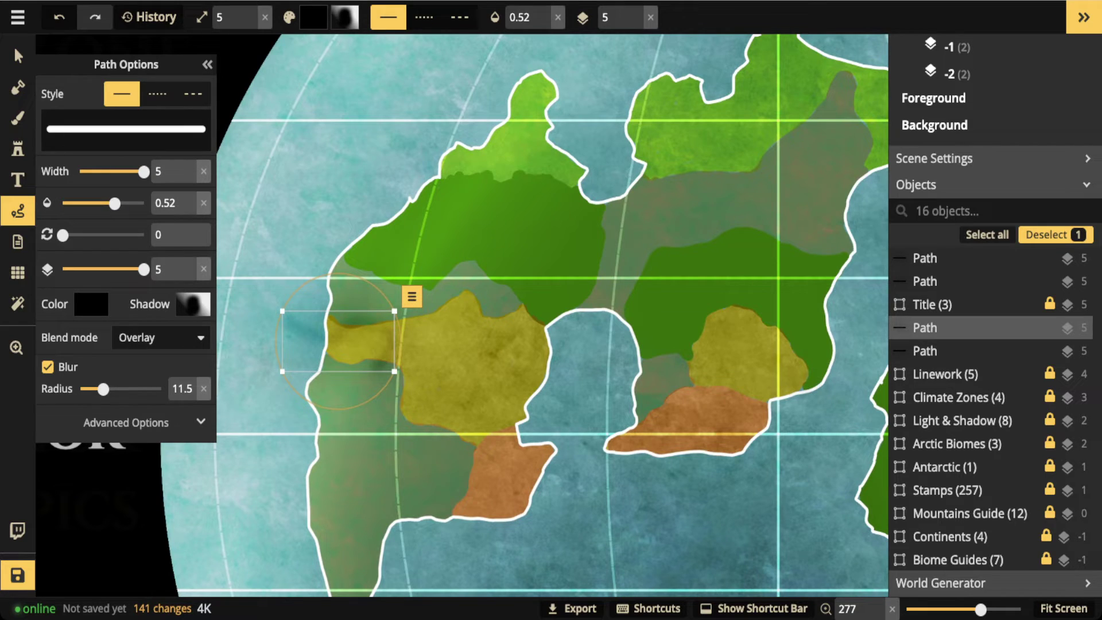
Step: Set the yellow-zone path's width to 3.8 and its opacity to 0.65
left_click_drag(143, 172, 143, 171)
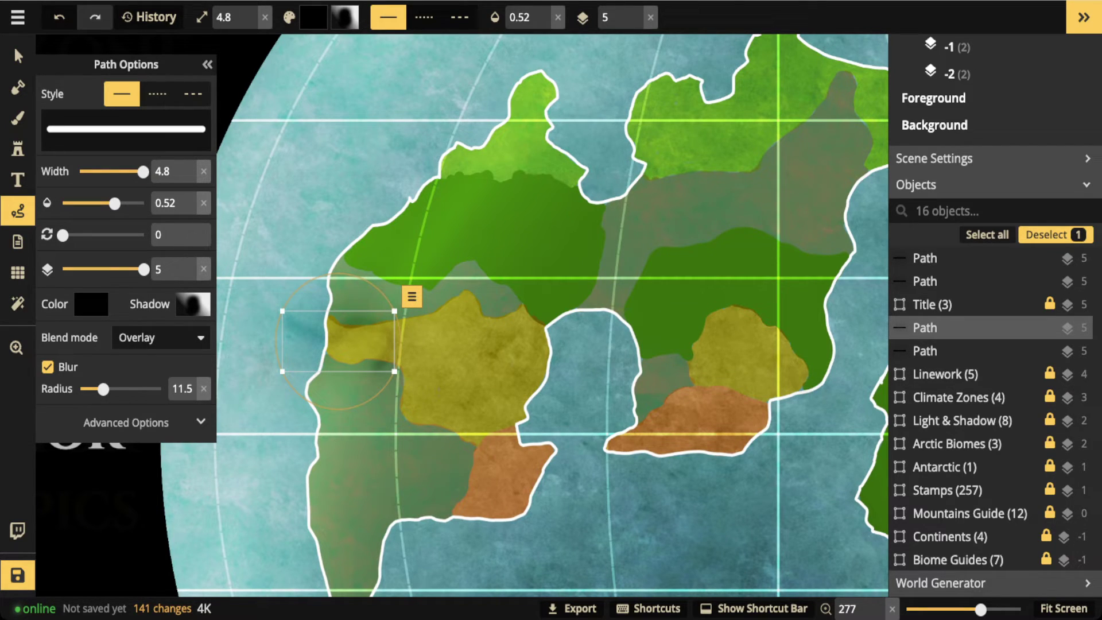
key("bracketleft")
key("bracketleft")
key("bracketleft")
key("bracketleft")
key("bracketleft")
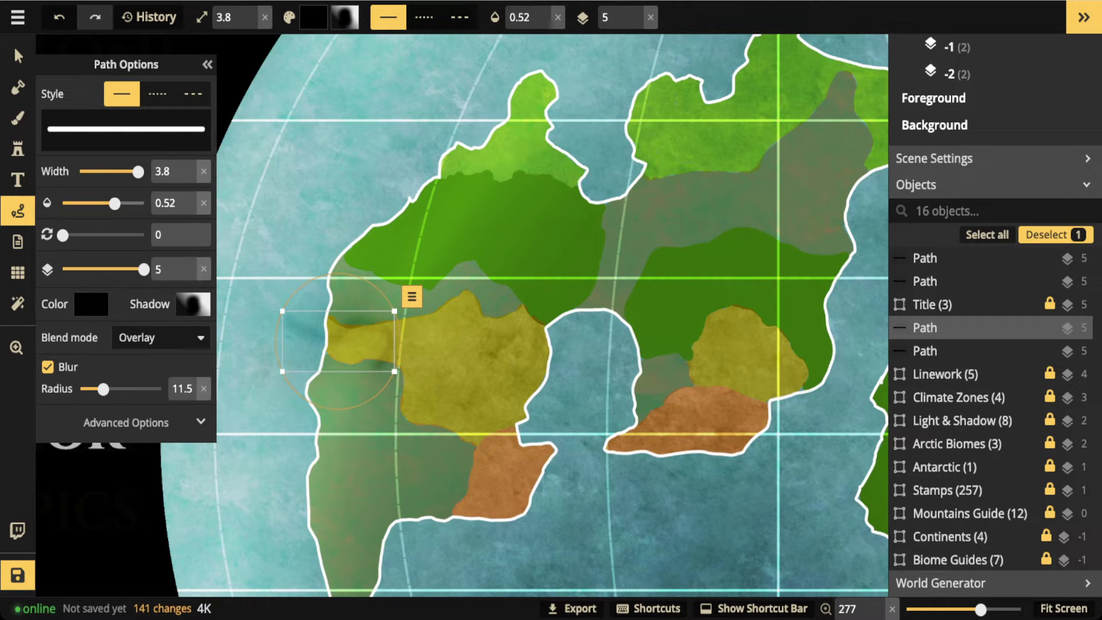
key("e")
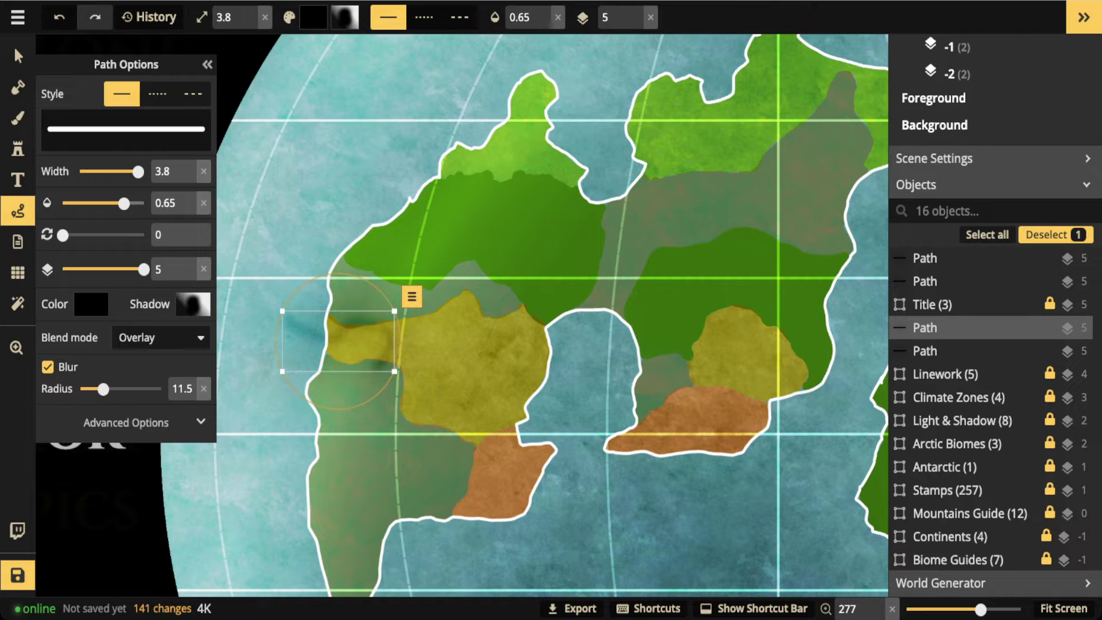
Step: Replace the yellow-zone path with a black blurred Overlay path around the bay on the southern side of the western landmass
key("Delete")
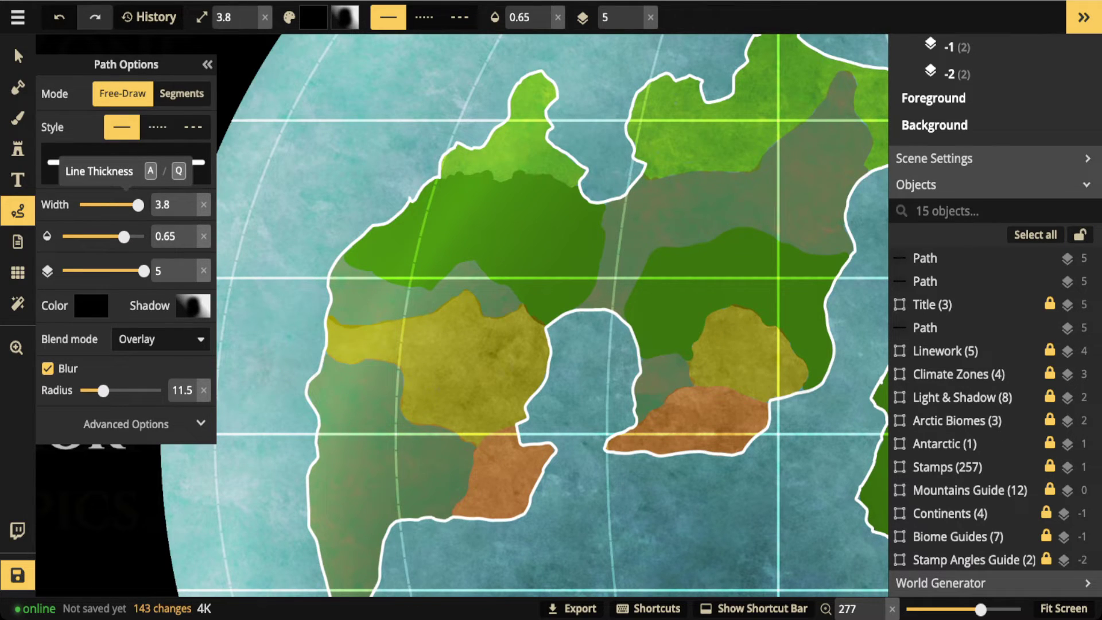
mouse_move(636, 372)
left_mouse_down()
mouse_move(623, 326)
mouse_move(576, 310)
mouse_move(551, 338)
mouse_move(545, 376)
left_mouse_up()
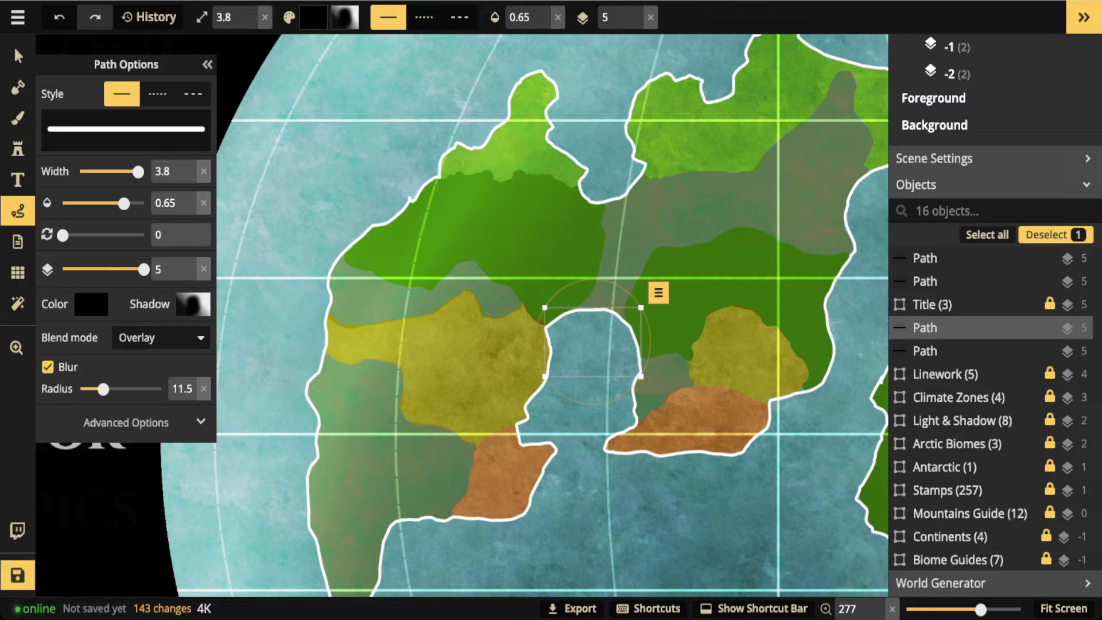
Step: Draw a black blurred Overlay path along the southern coast of the western landmass's eastern orange zone
scroll(595, 311, "down", 1)
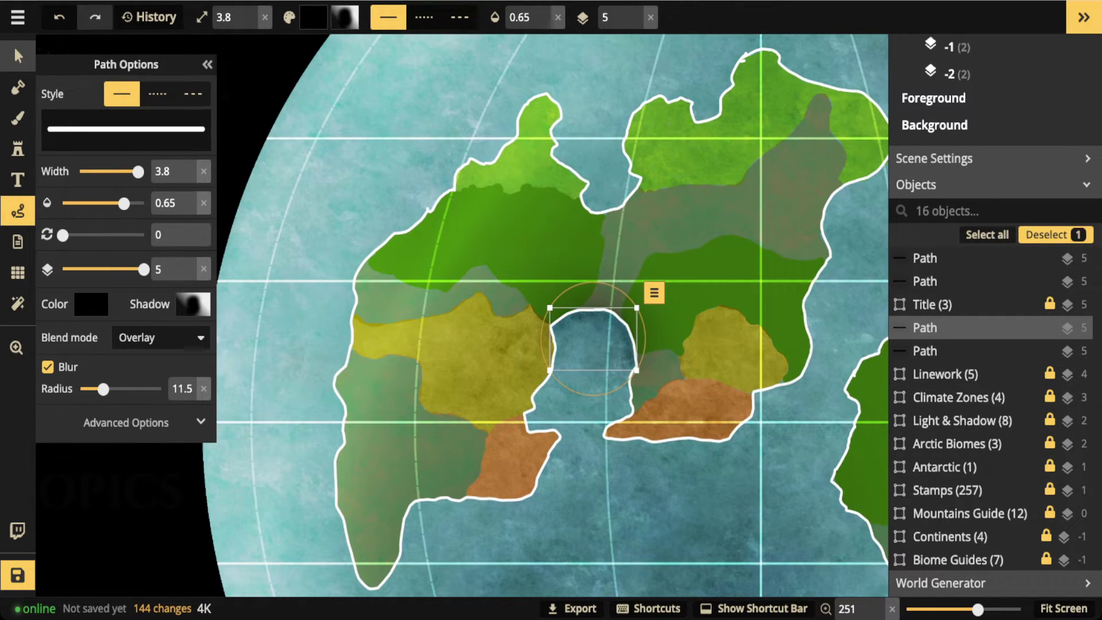
key("Escape")
scroll(595, 345, "down", 9)
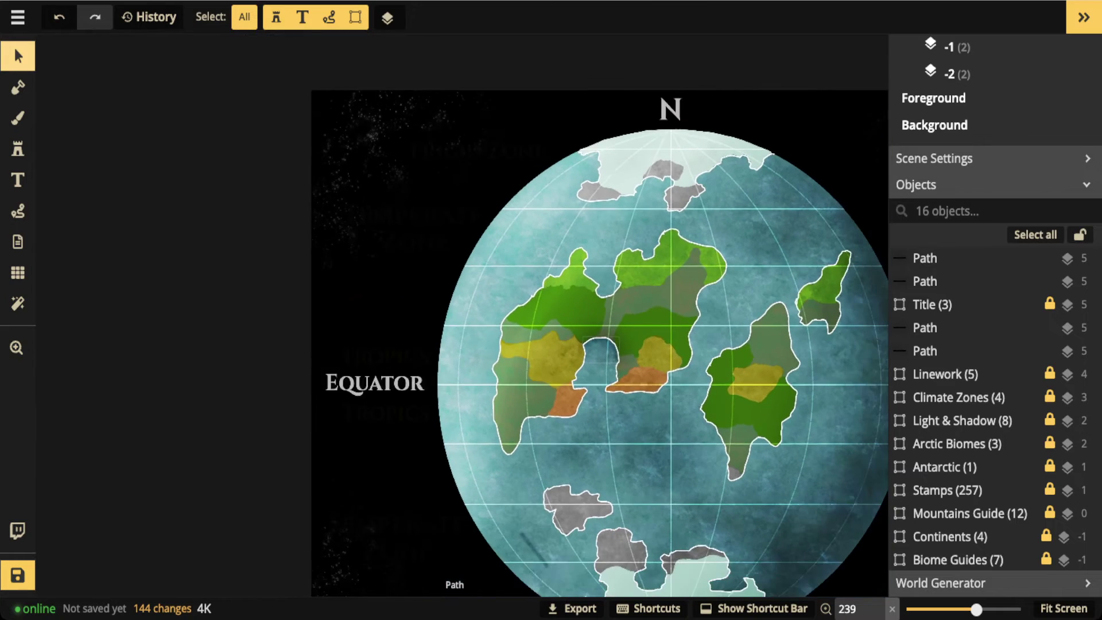
left_click_drag(598, 345, 501, 325)
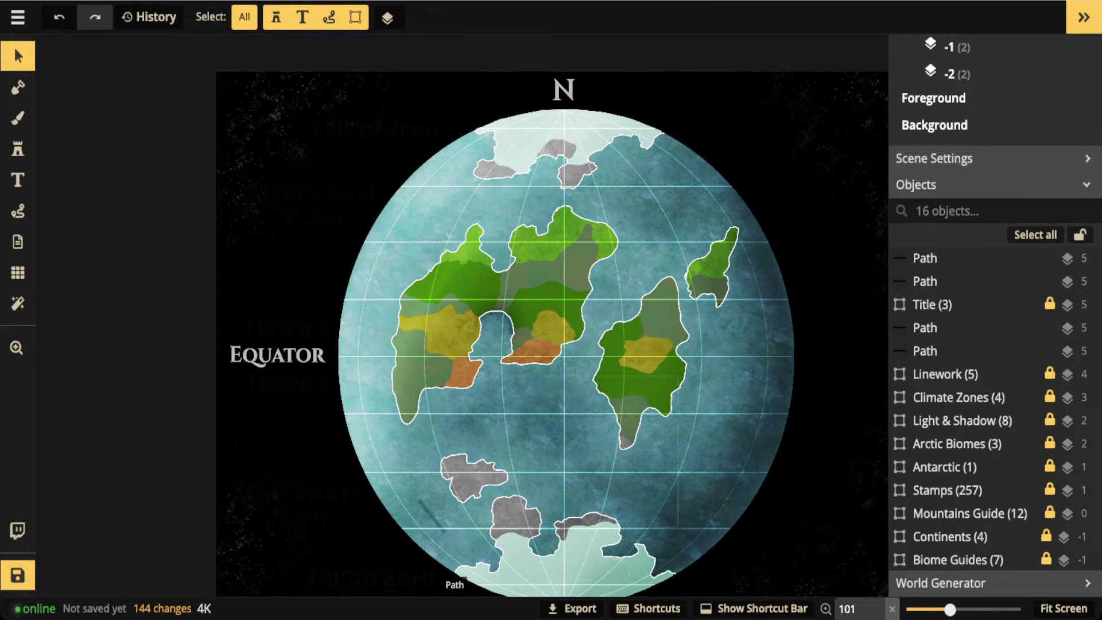
key("p")
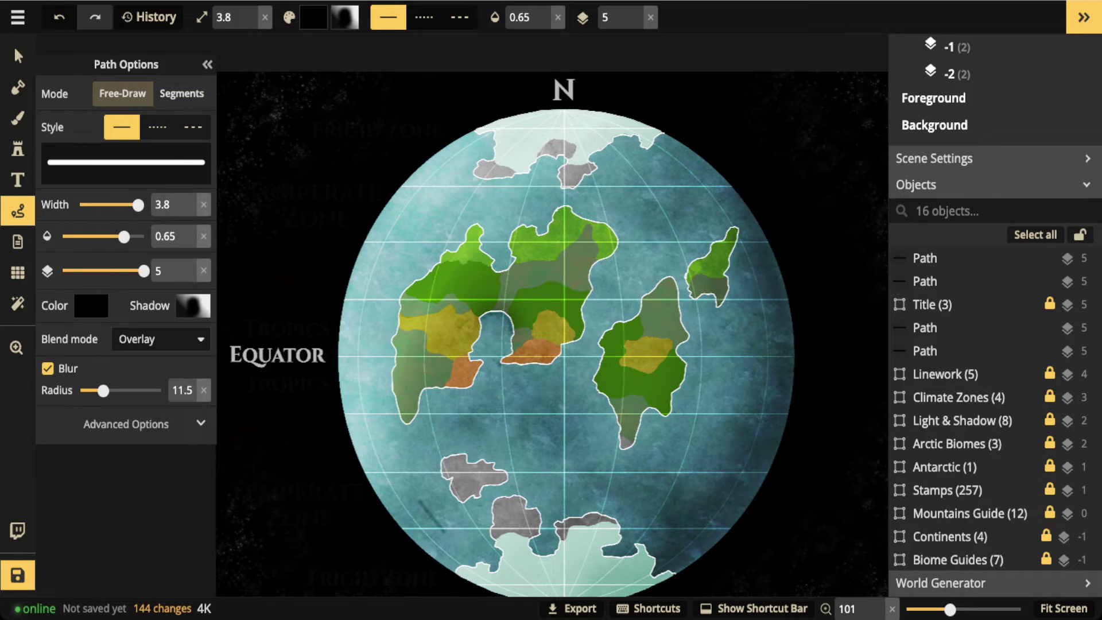
mouse_move(496, 367)
left_mouse_down()
mouse_move(558, 367)
mouse_move(583, 336)
left_mouse_up()
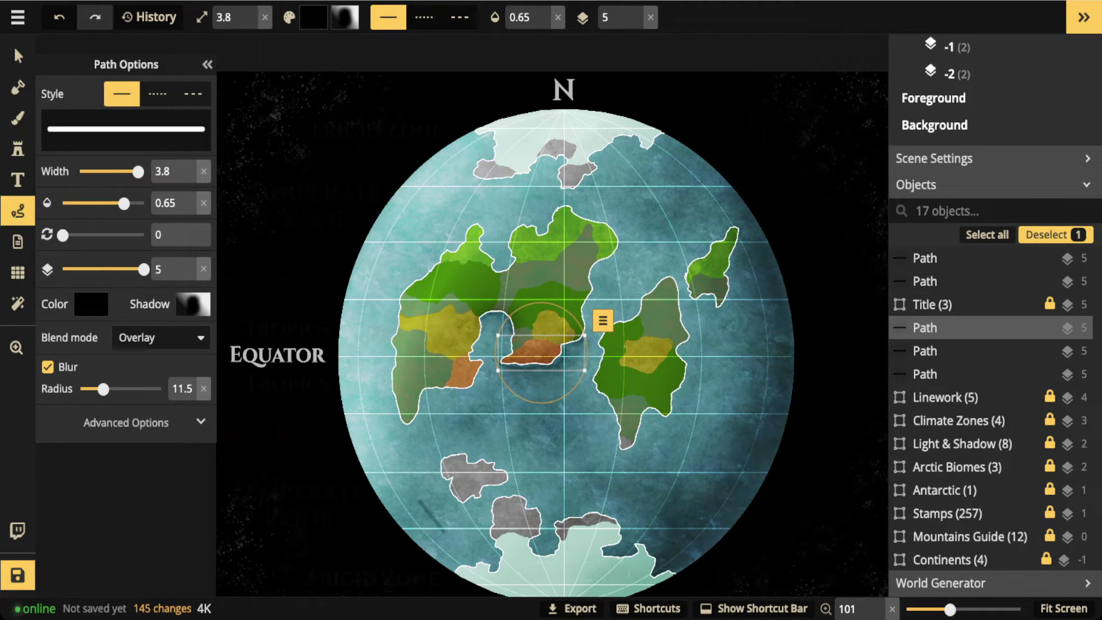
key("Escape")
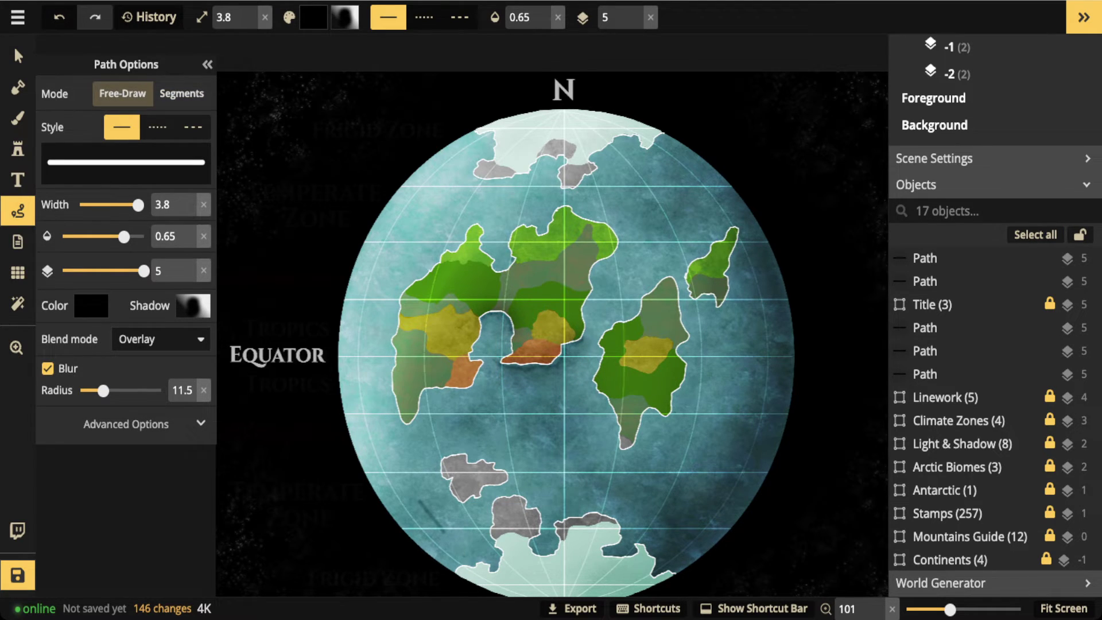
Step: Draw an Overlay path around the western landmass's northern inlet, and try another along its southwestern coast but delete it
left_click_drag(510, 263, 495, 268)
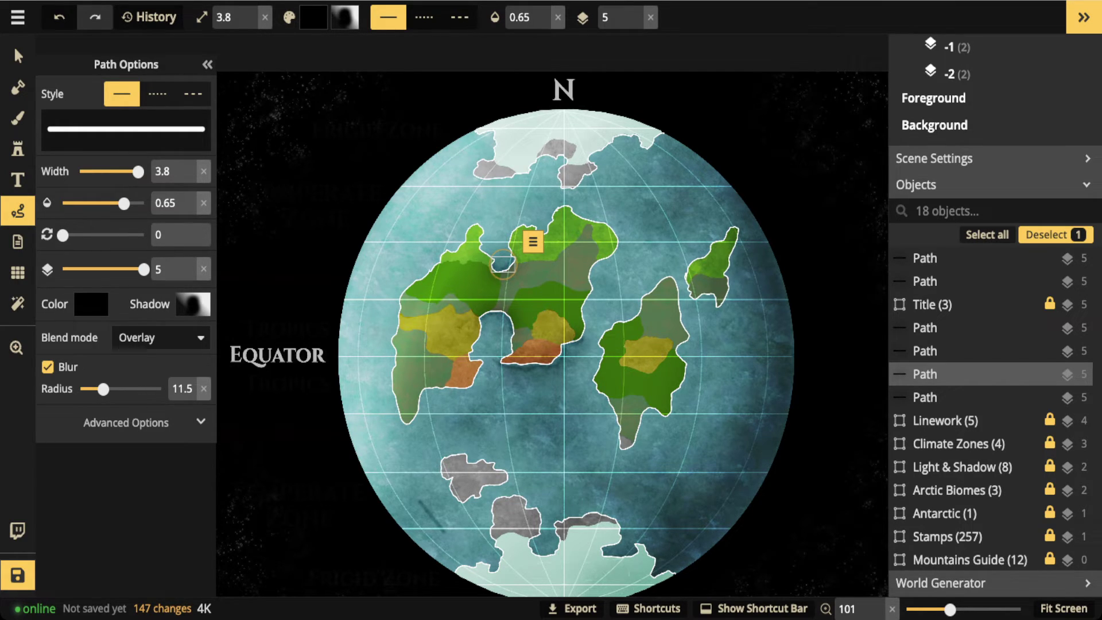
key("Escape")
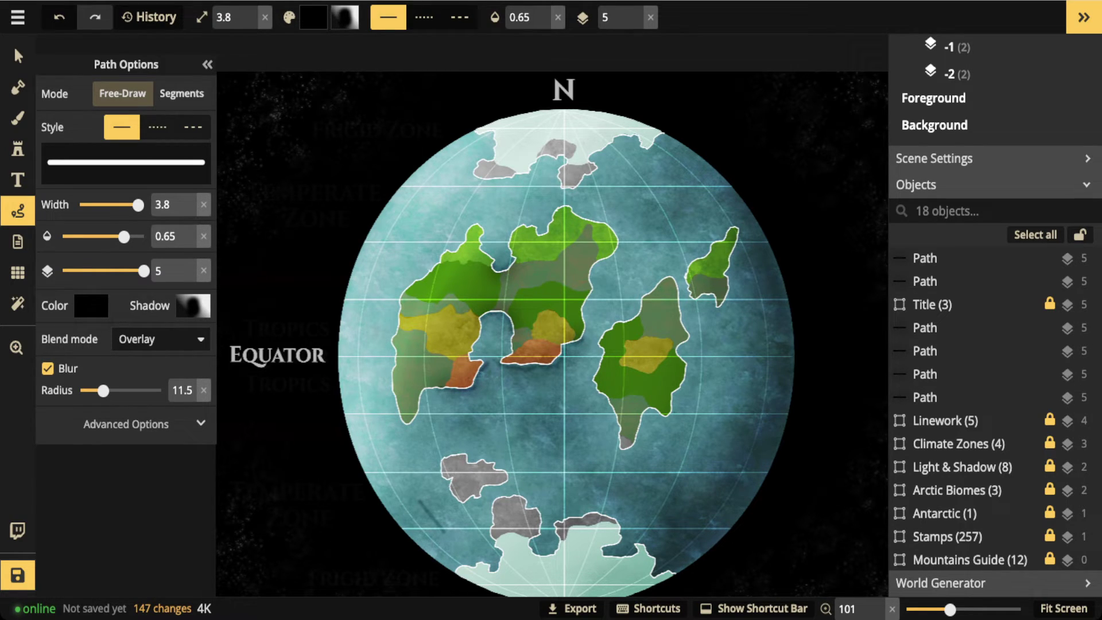
left_click_drag(425, 392, 406, 425)
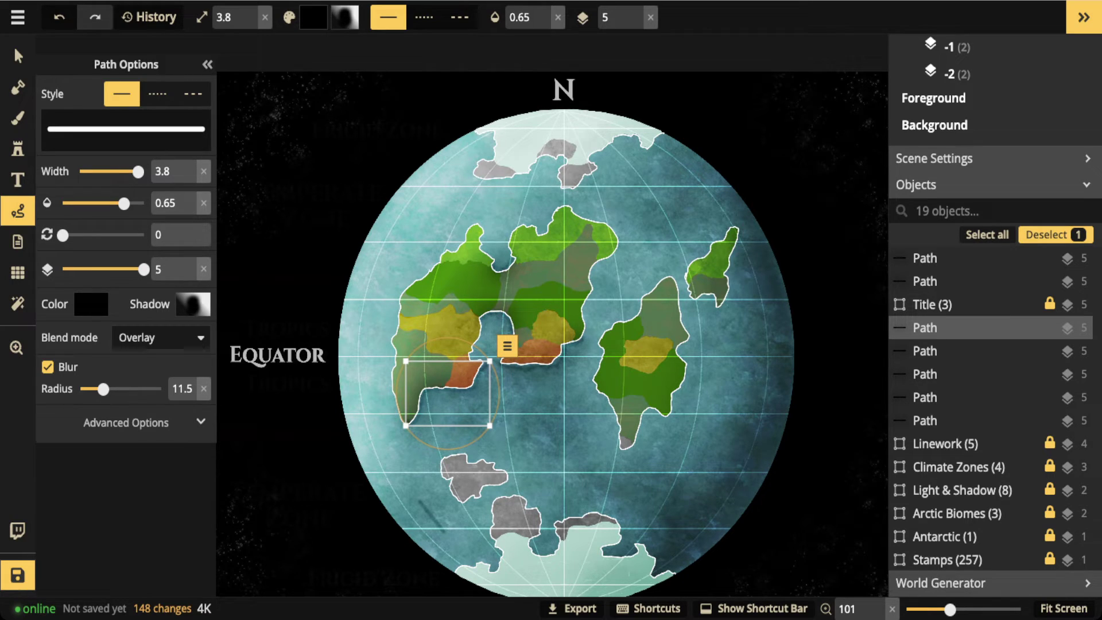
key("Delete")
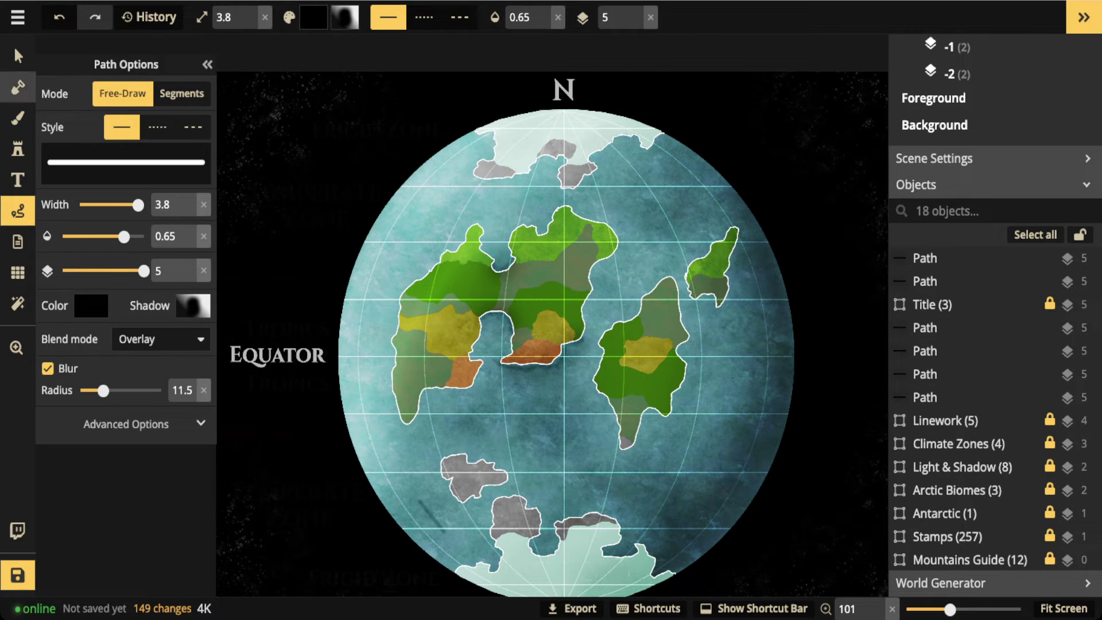
Step: Delete the short path in the southwestern ocean and the large blurred path across the southern ocean
left_click(14, 47)
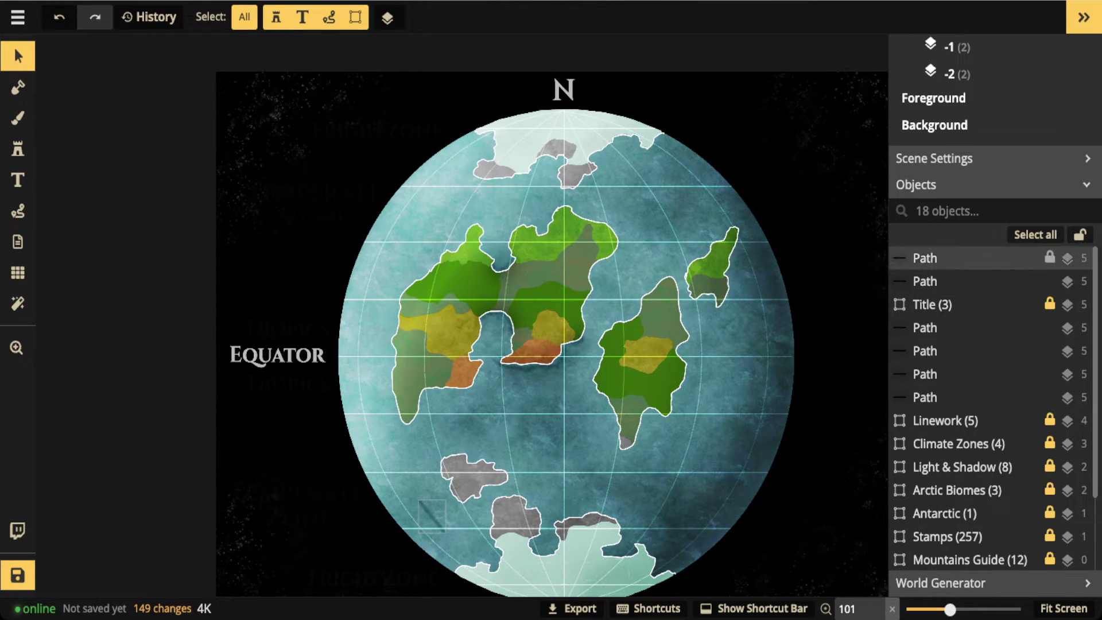
left_click(941, 258)
key("Delete")
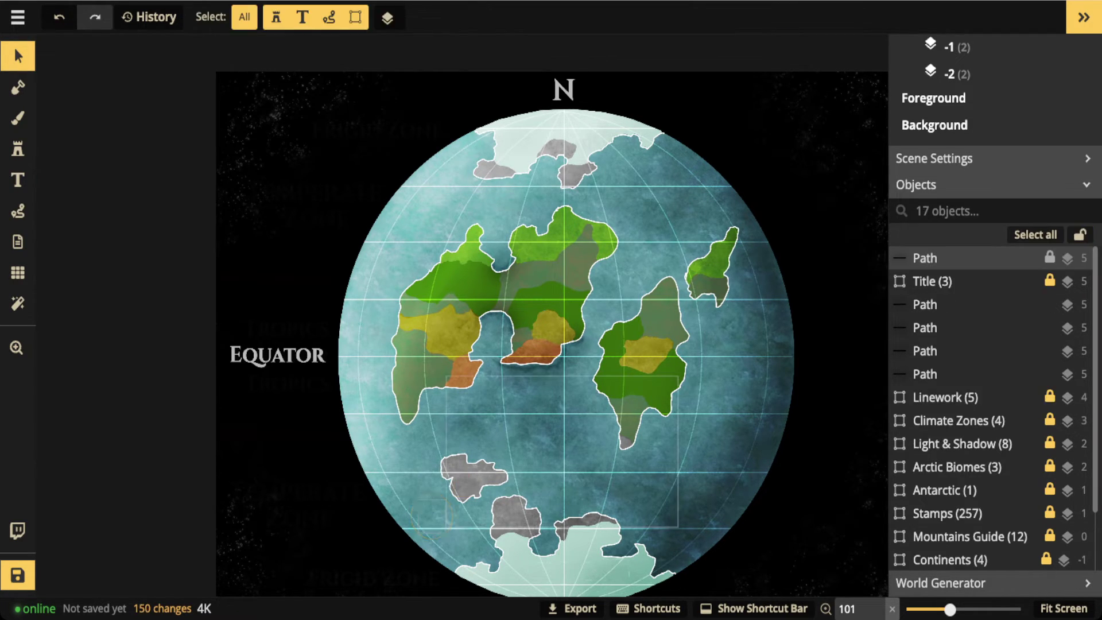
left_click(941, 258)
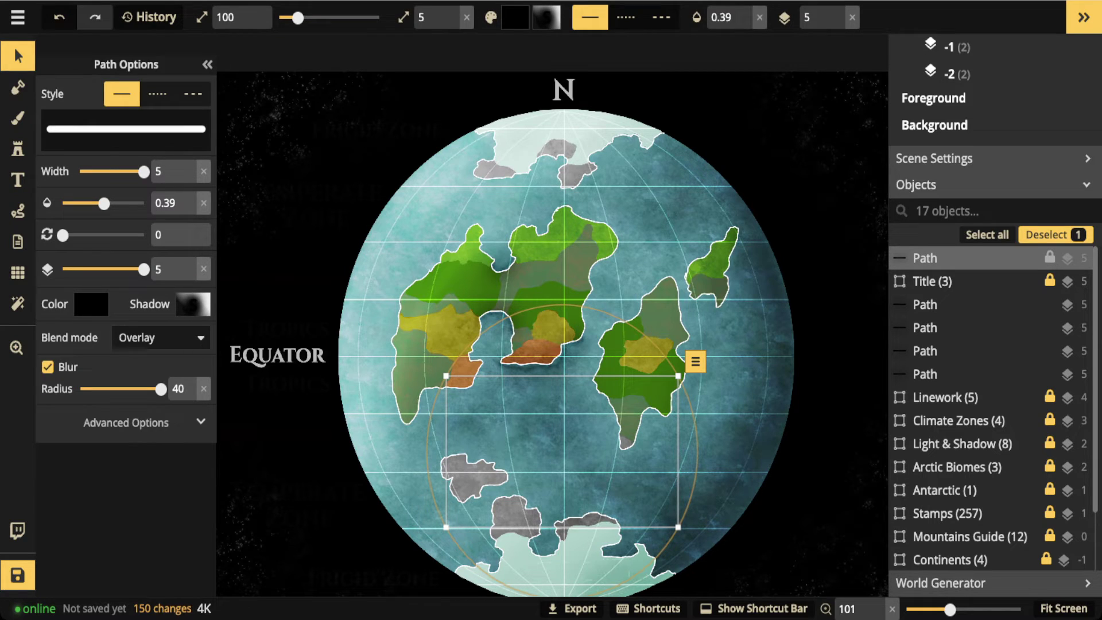
key("Delete")
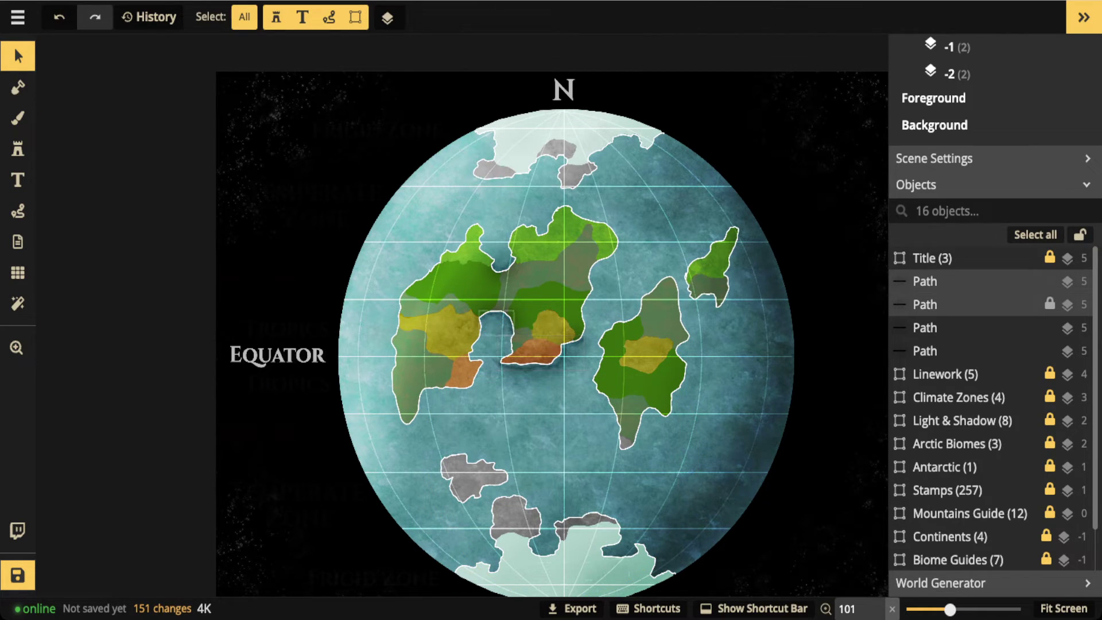
Step: Delete the coastal shading paths at the eastern orange zone, the northern inlet and the southern bay of the western landmass
left_click(942, 281)
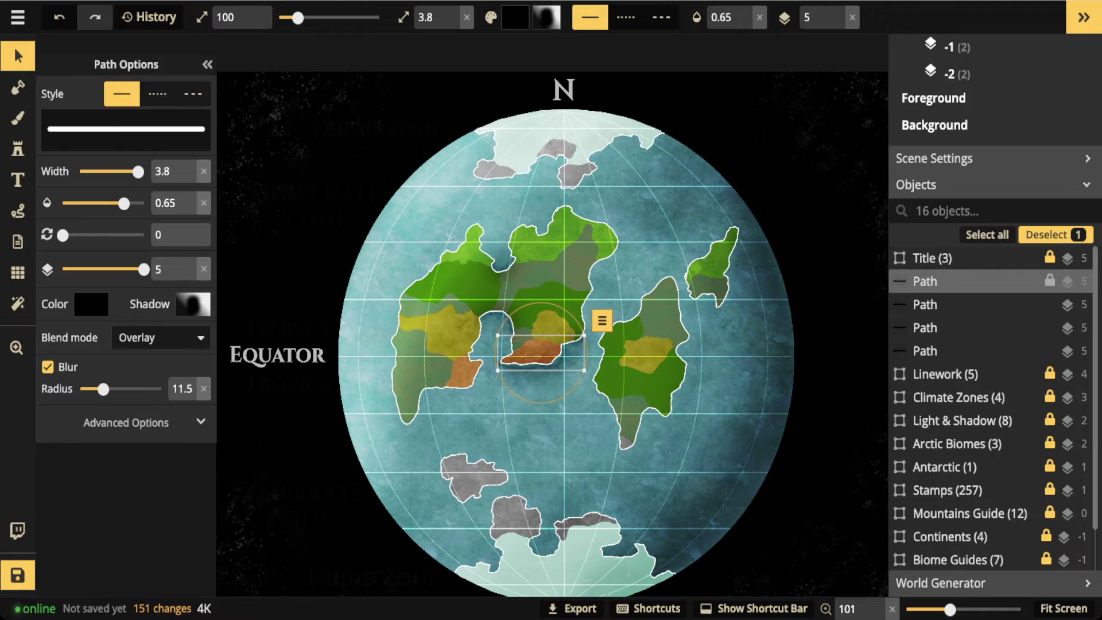
key("Delete")
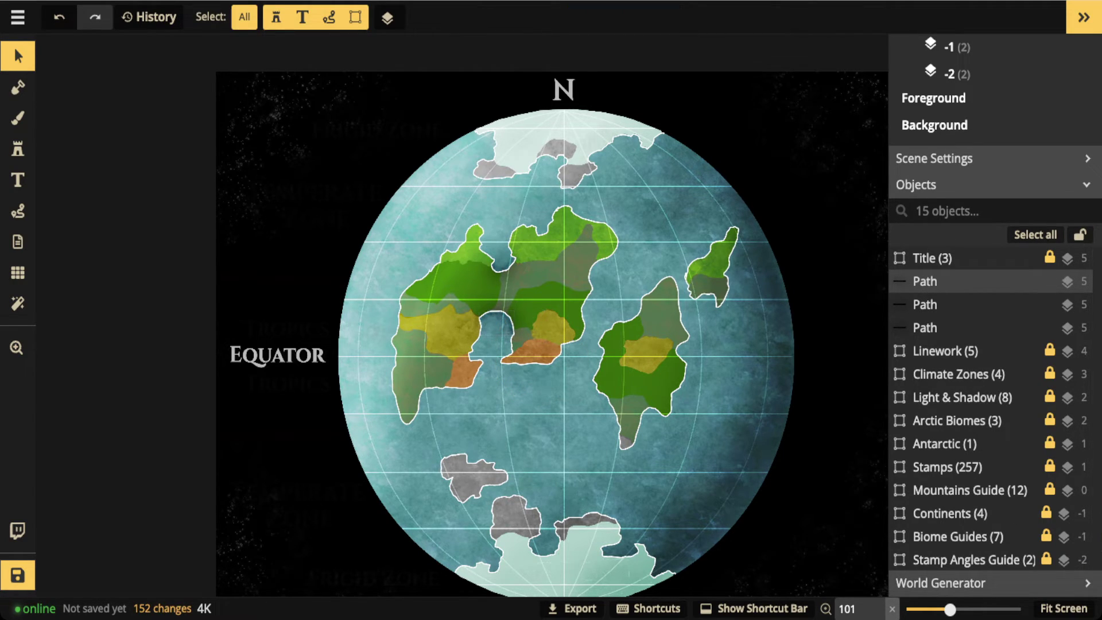
left_click(503, 265)
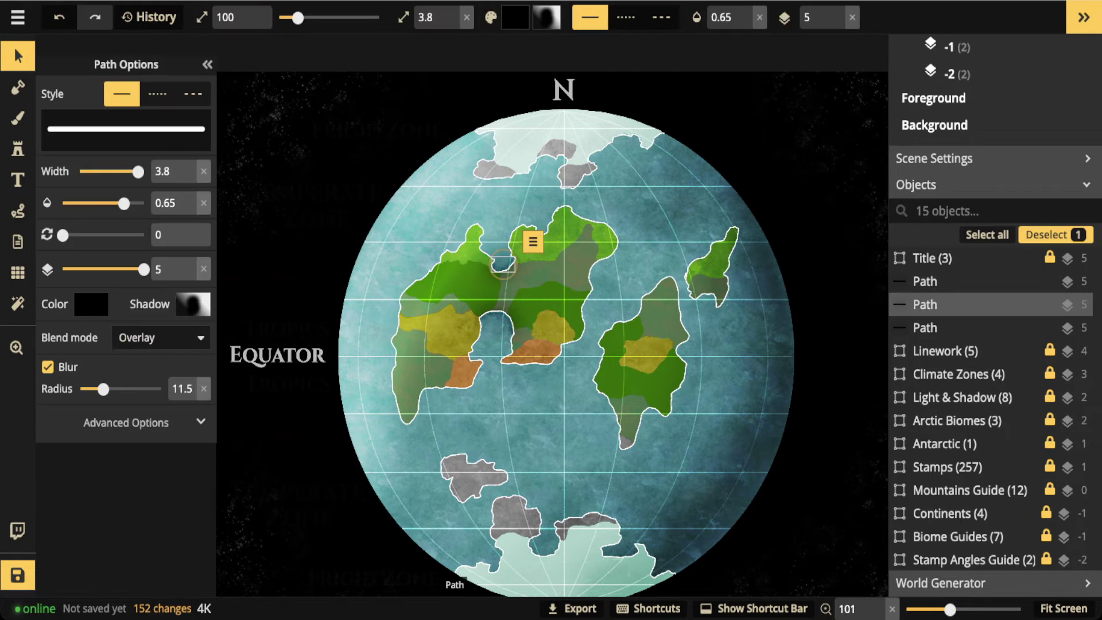
key("Delete")
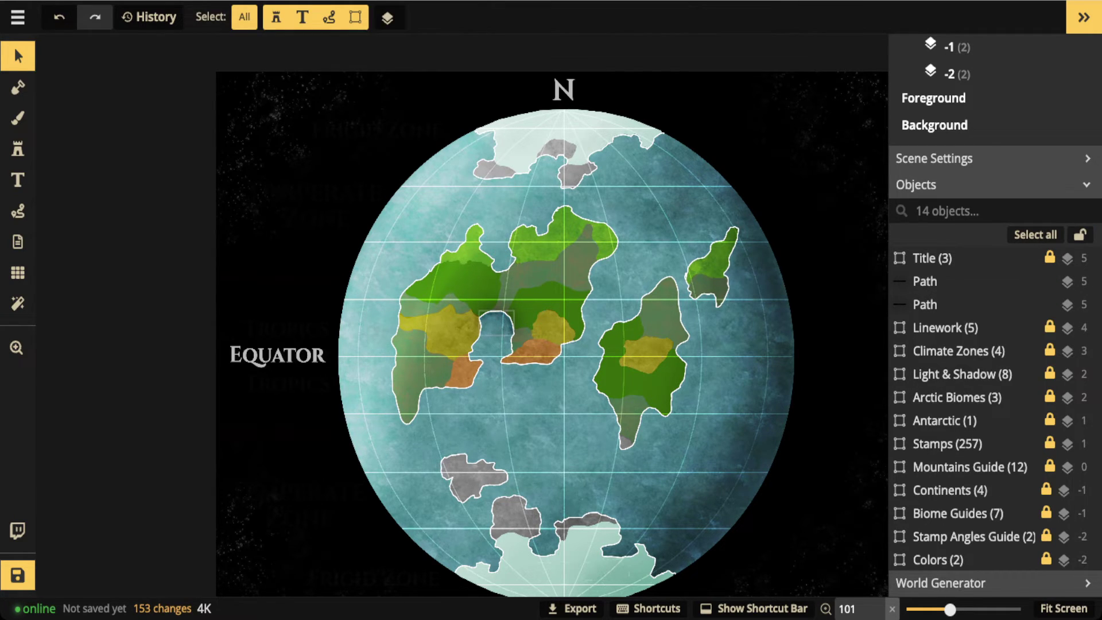
left_click(497, 323)
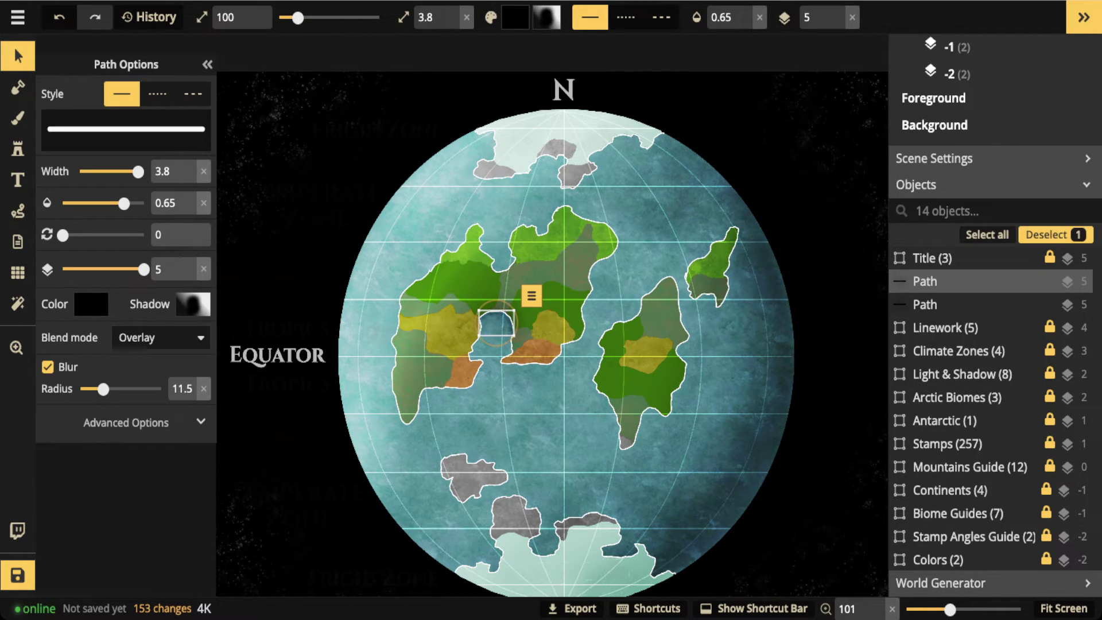
key("Escape")
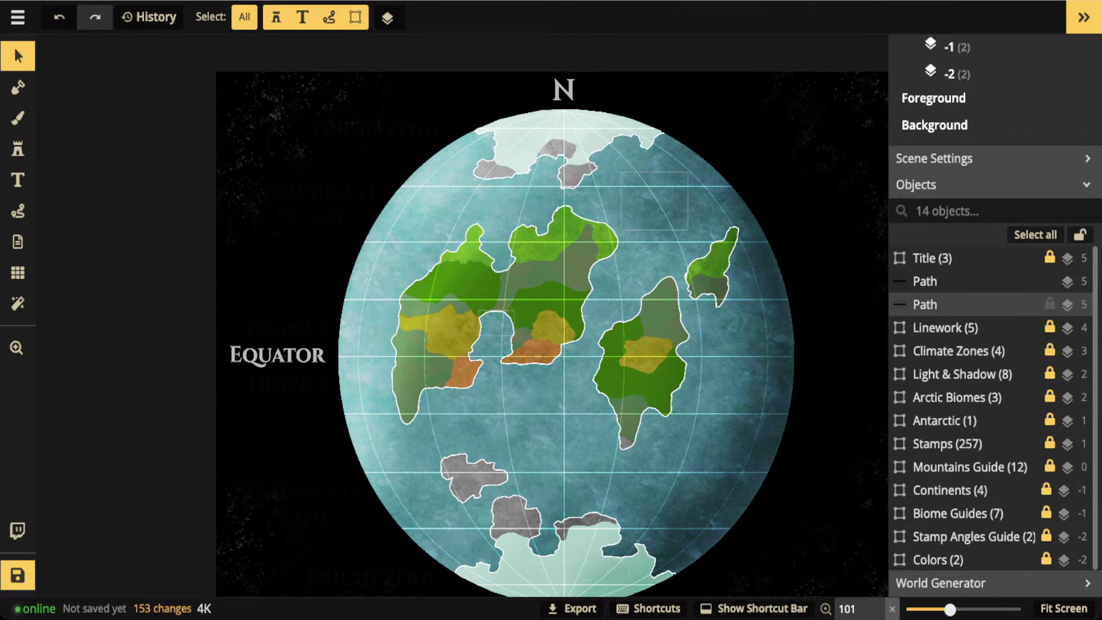
key("Delete")
Step: Copy the northeastern ocean's blurred Overlay path and place the duplicate in the southern ocean, west of the eastern continent's southern tip
left_click(655, 201)
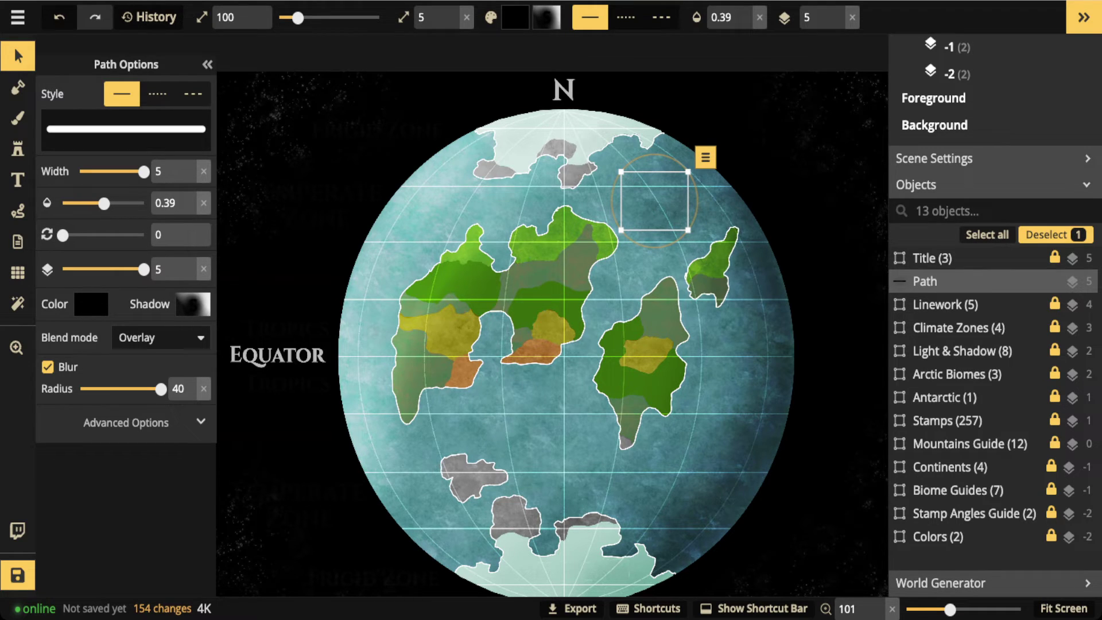
key("ctrl+v")
left_click_drag(562, 477, 556, 461)
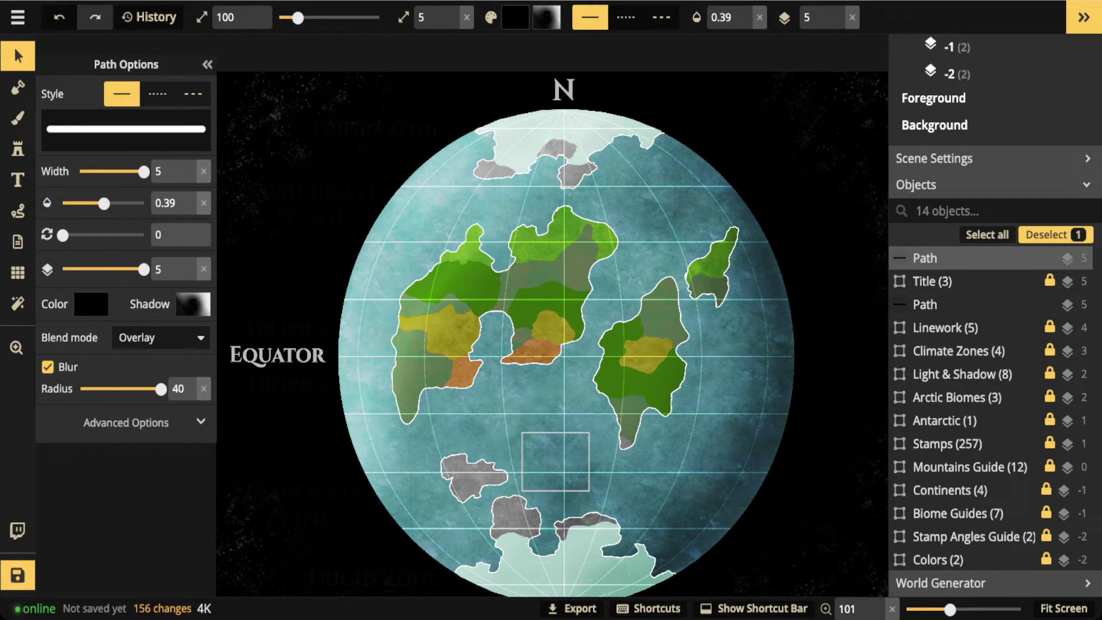
left_click_drag(555, 462, 541, 426)
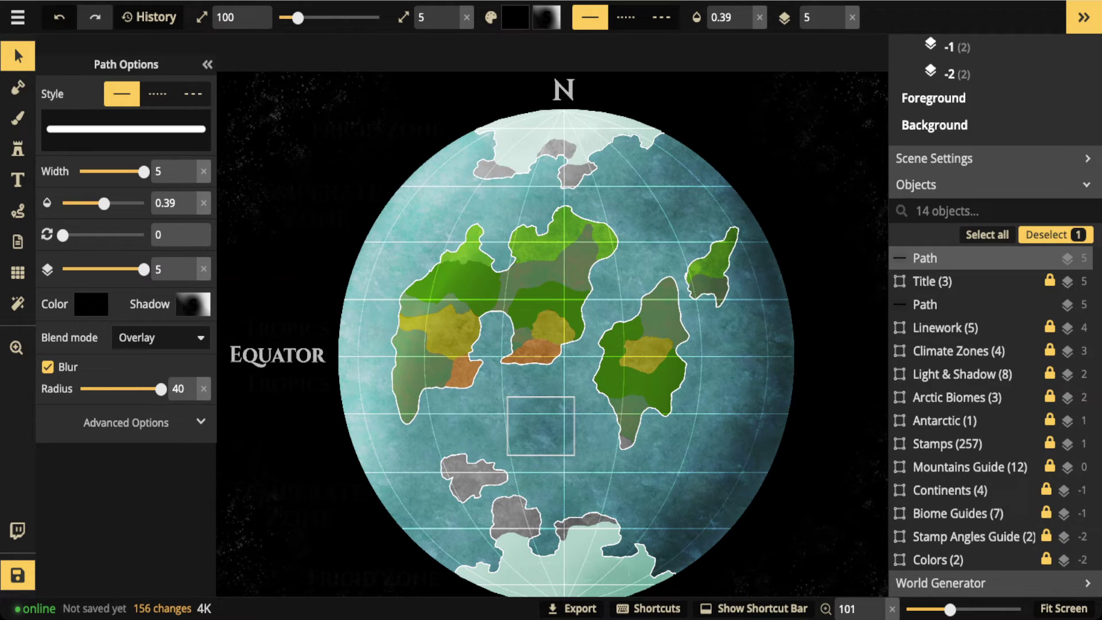
left_click_drag(542, 426, 543, 428)
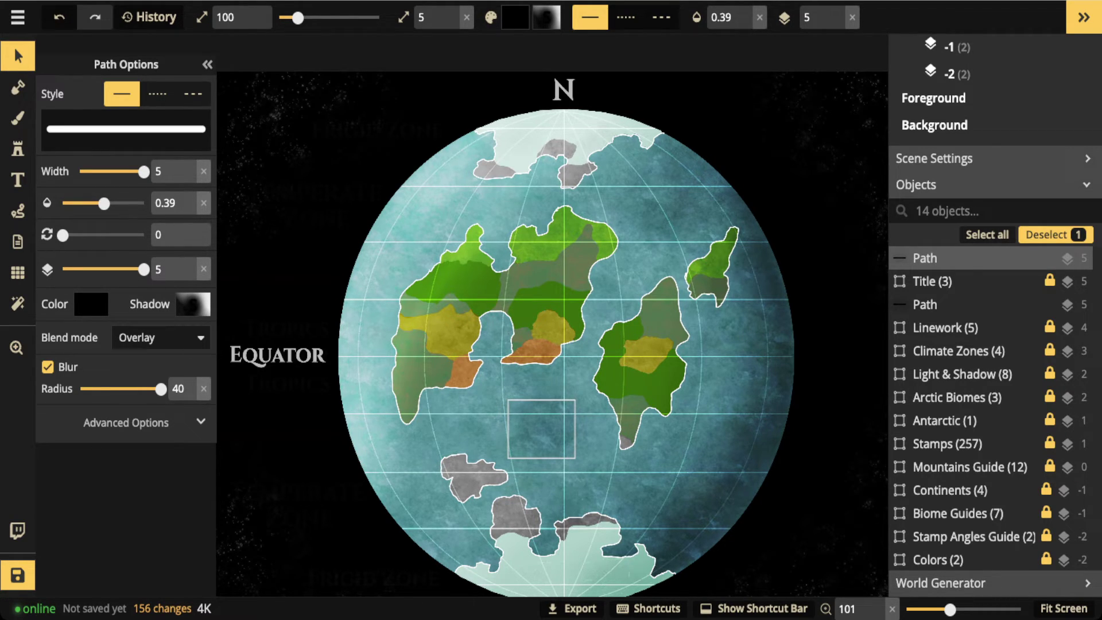
left_click_drag(543, 429, 544, 433)
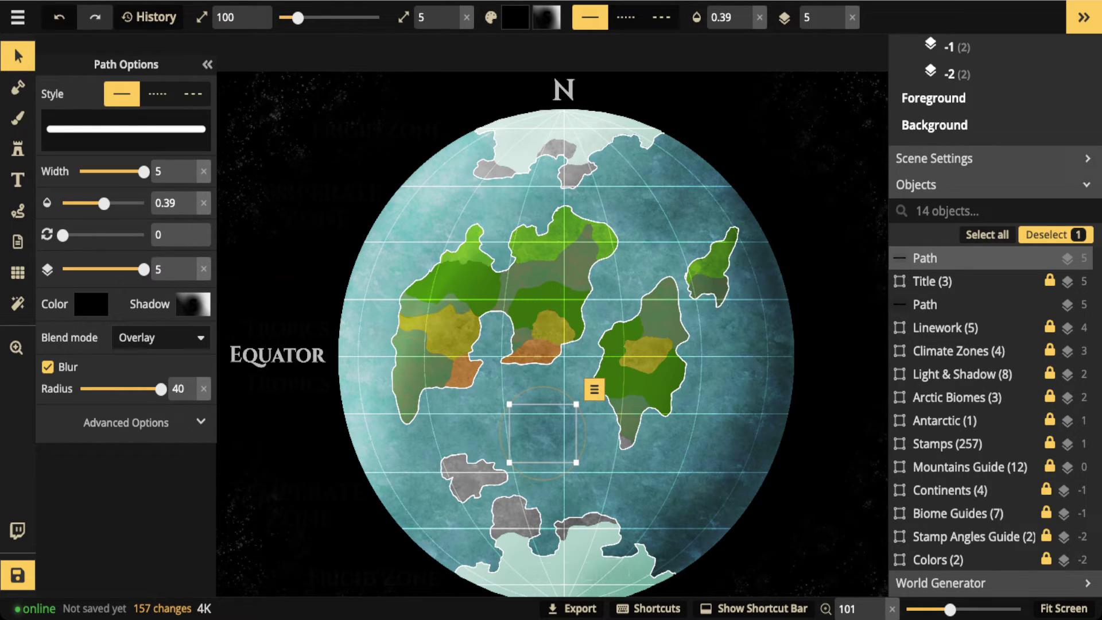
key("Escape")
Step: Add a custom texture filter to the map
scroll(436, 257, "down", 2)
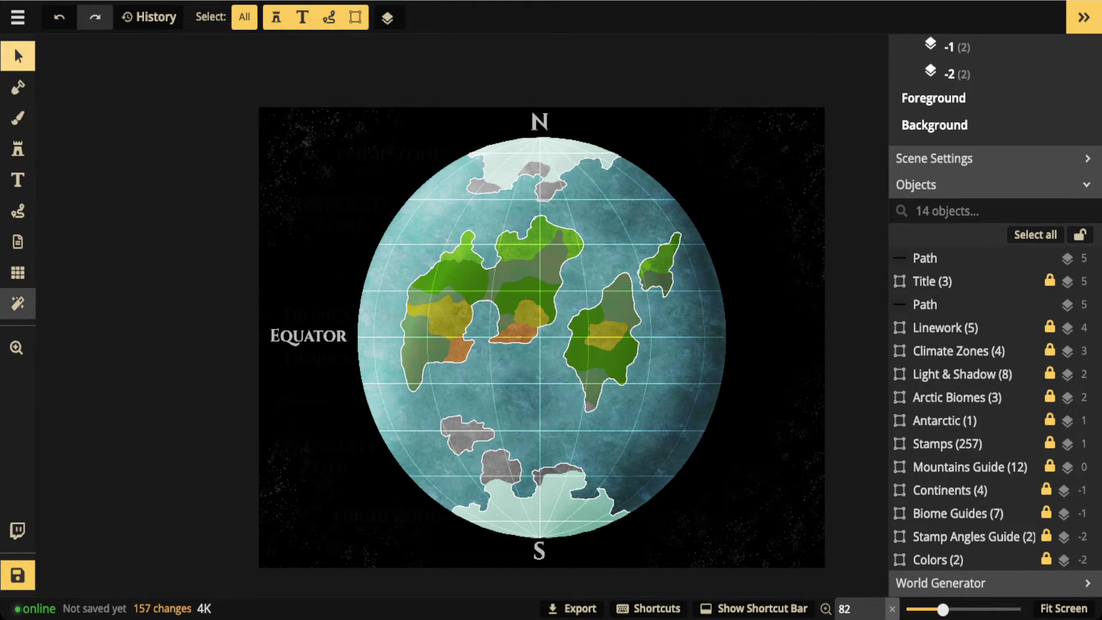
left_click(18, 303)
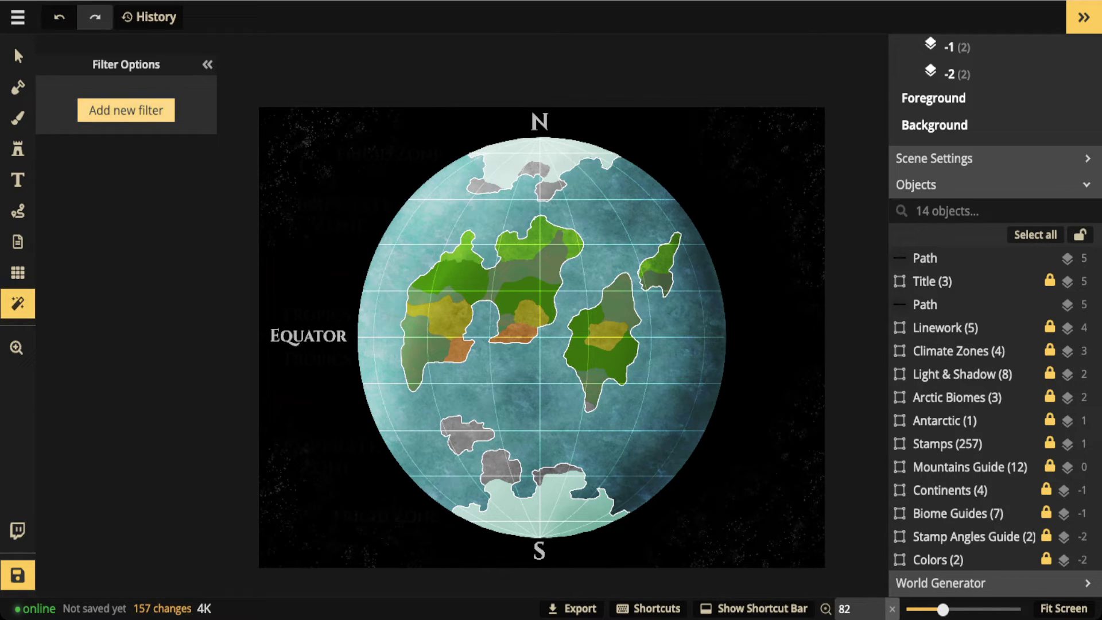
left_click(126, 110)
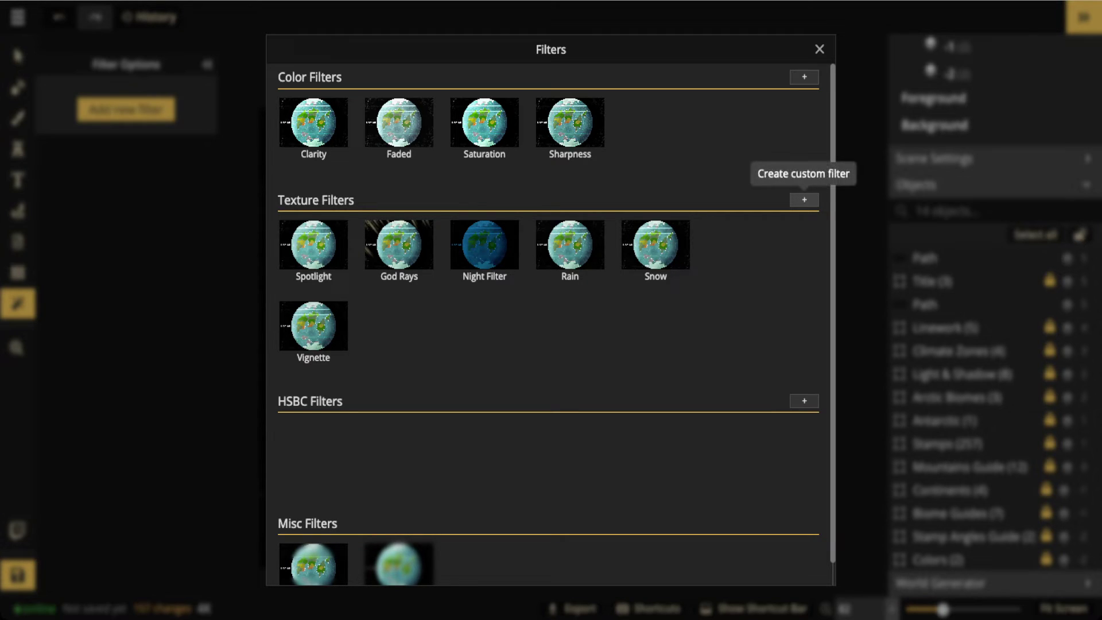
key("Escape")
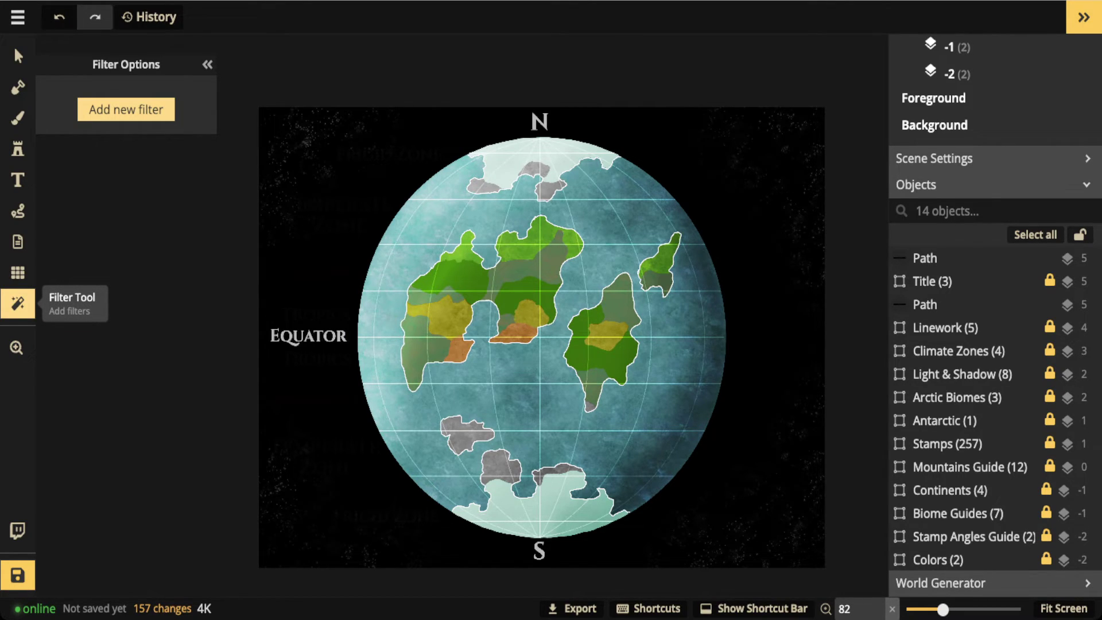
left_click(17, 303)
left_click(17, 303)
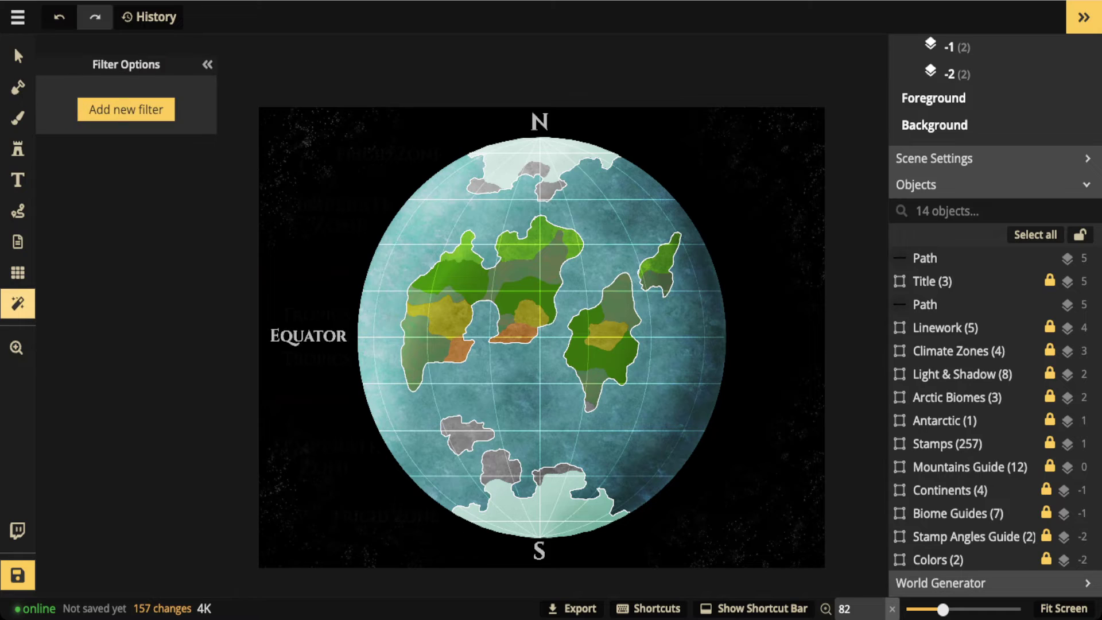
left_click(126, 109)
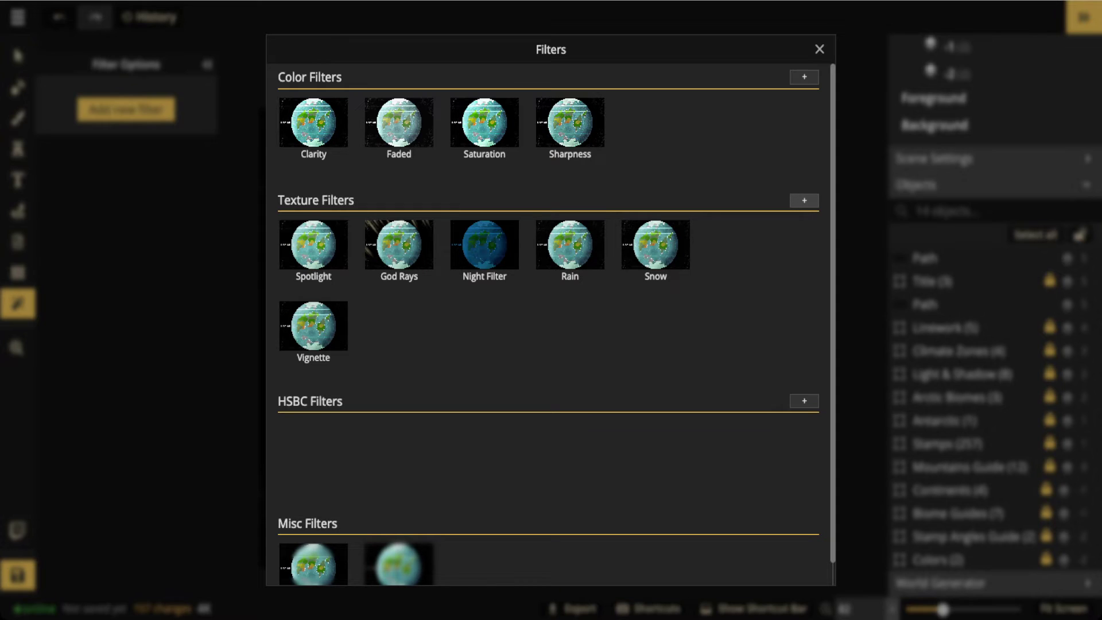
left_click(804, 200)
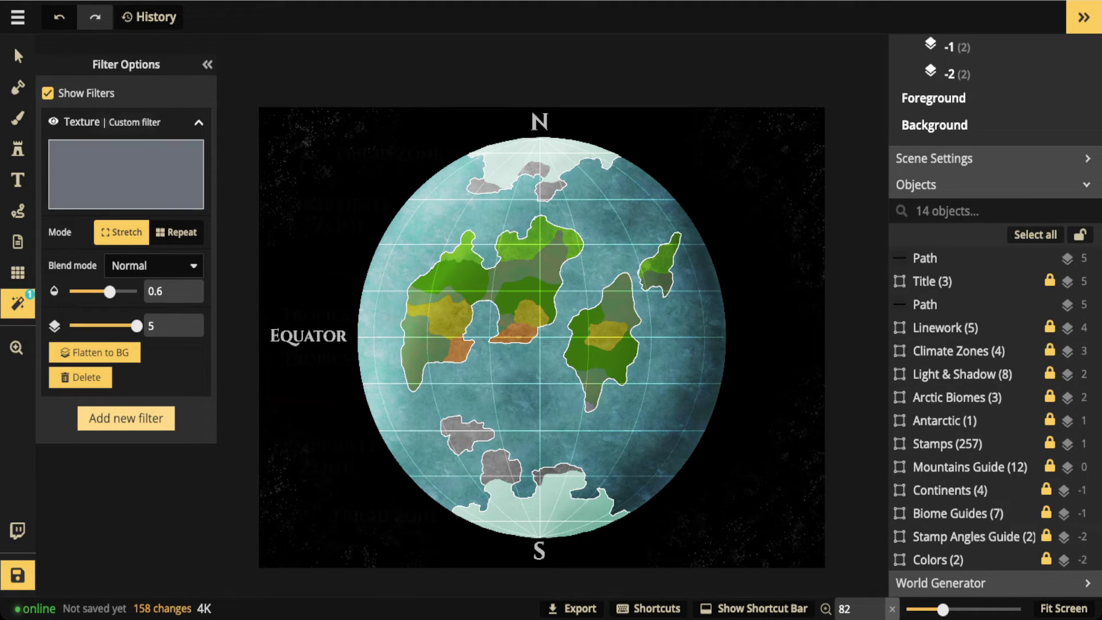
Step: Choose the third texture in Inkarnate's Fantasy World filter set as the custom filter's texture
left_click(126, 173)
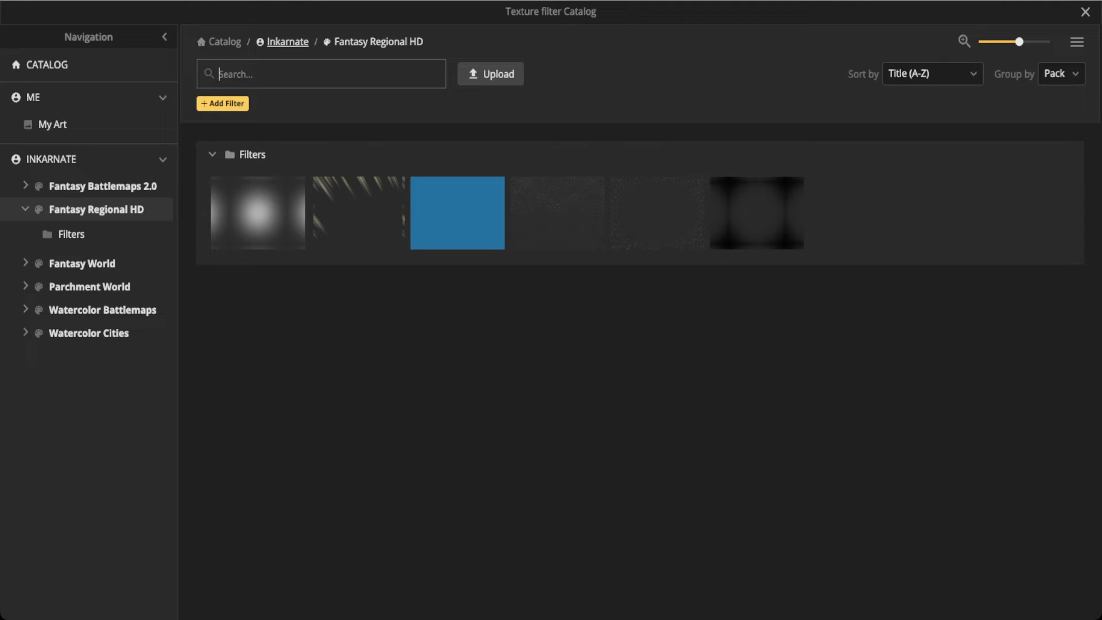
left_click(287, 41)
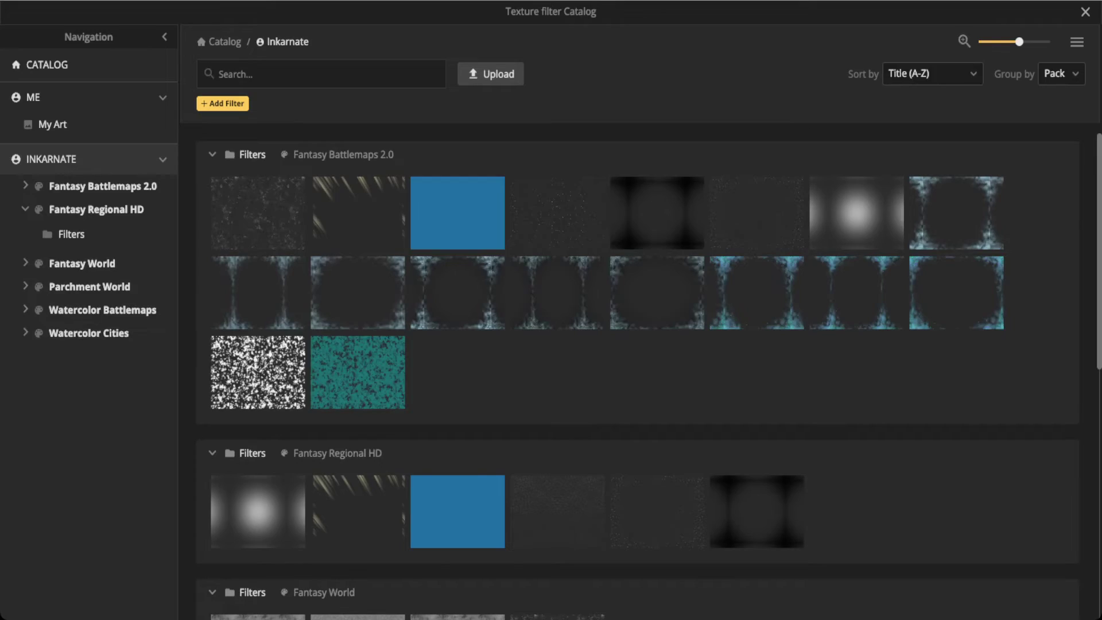
scroll(310, 184, "down", 8)
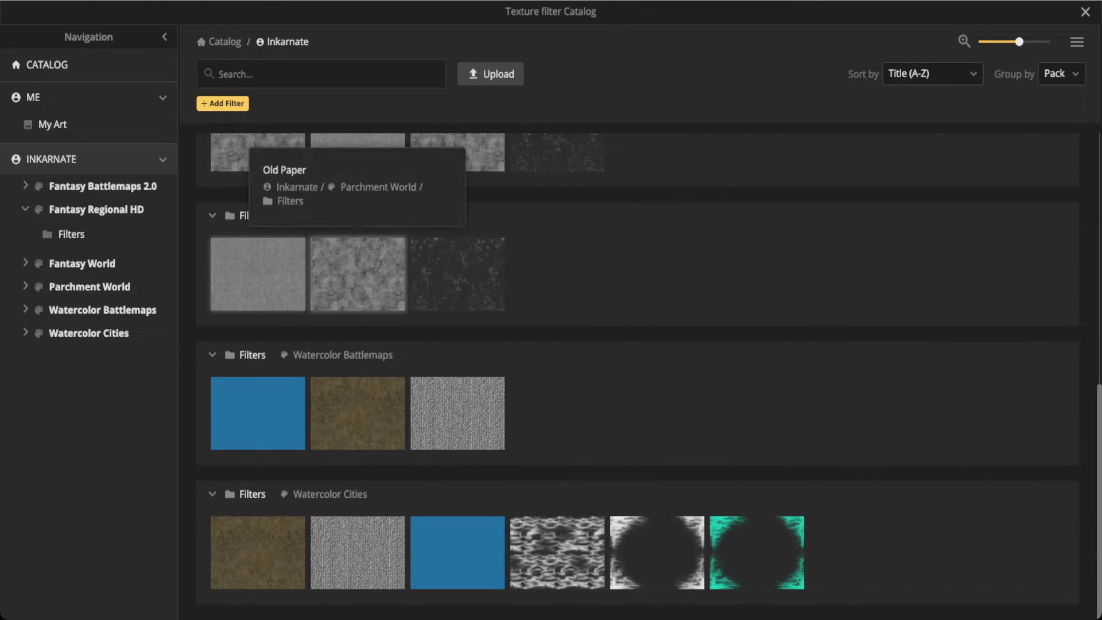
scroll(310, 183, "up", 3)
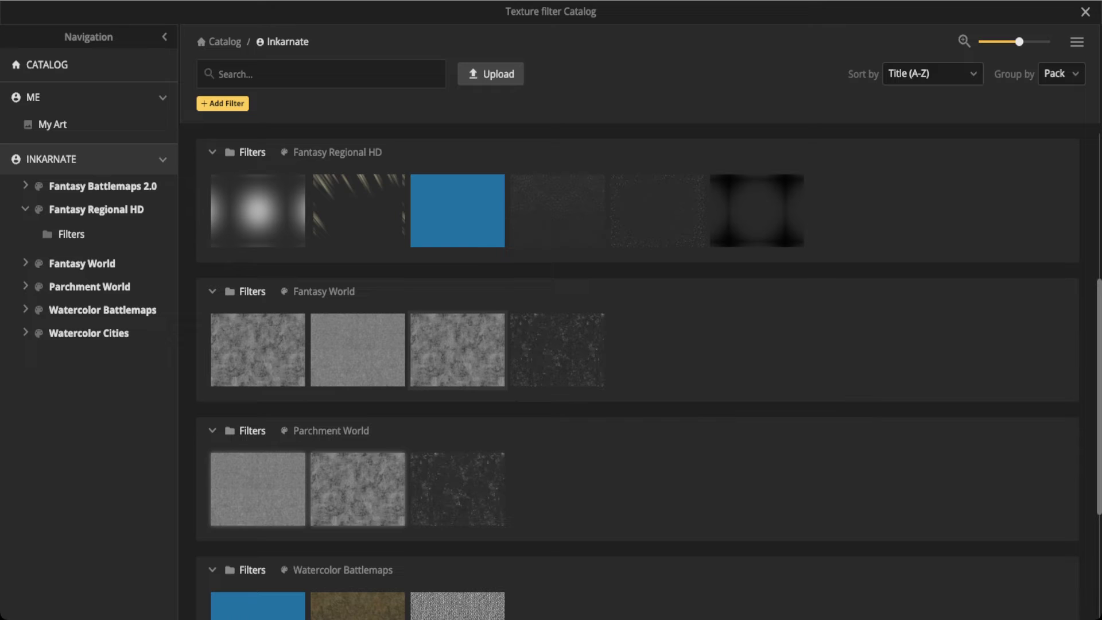
left_click(457, 349)
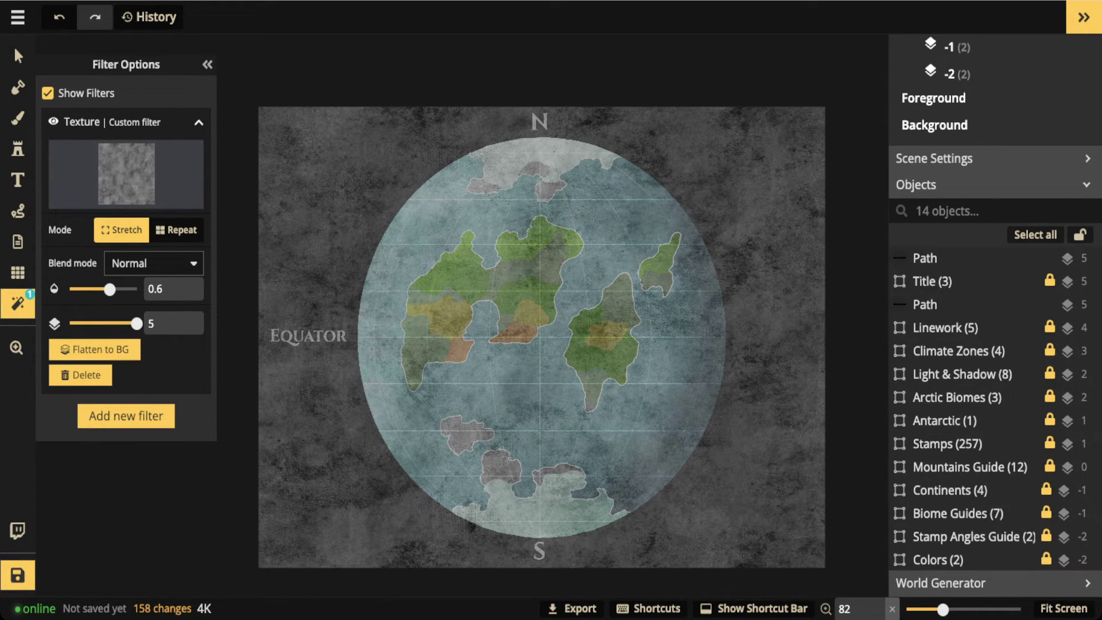
Step: Set the texture filter's blend mode to Overlay and compare the map with the filter hidden and shown
left_click(154, 263)
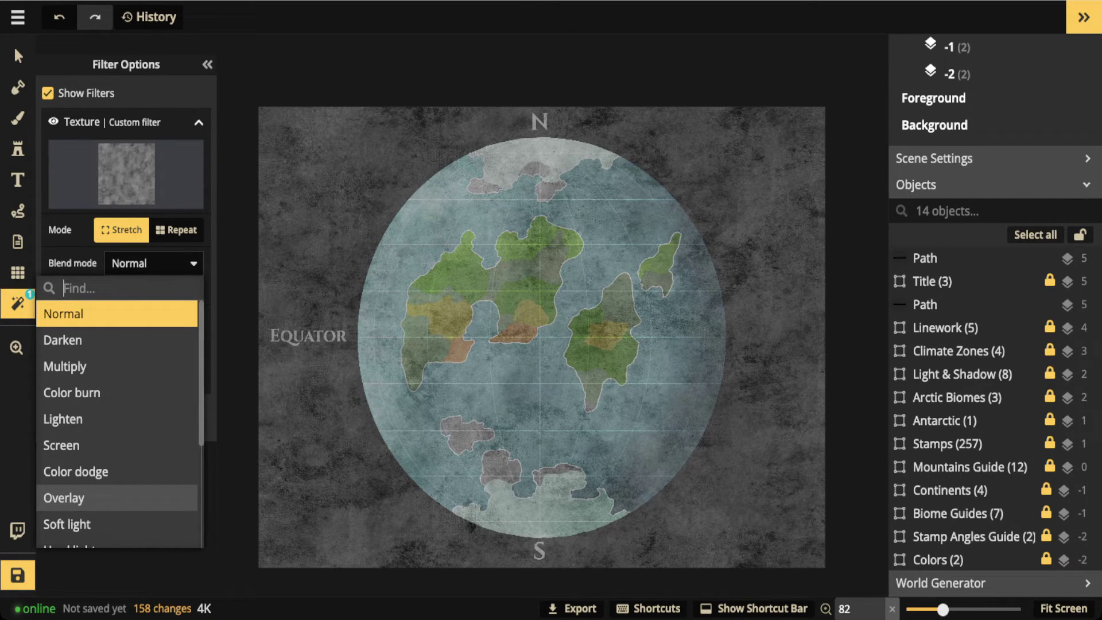
left_click(63, 498)
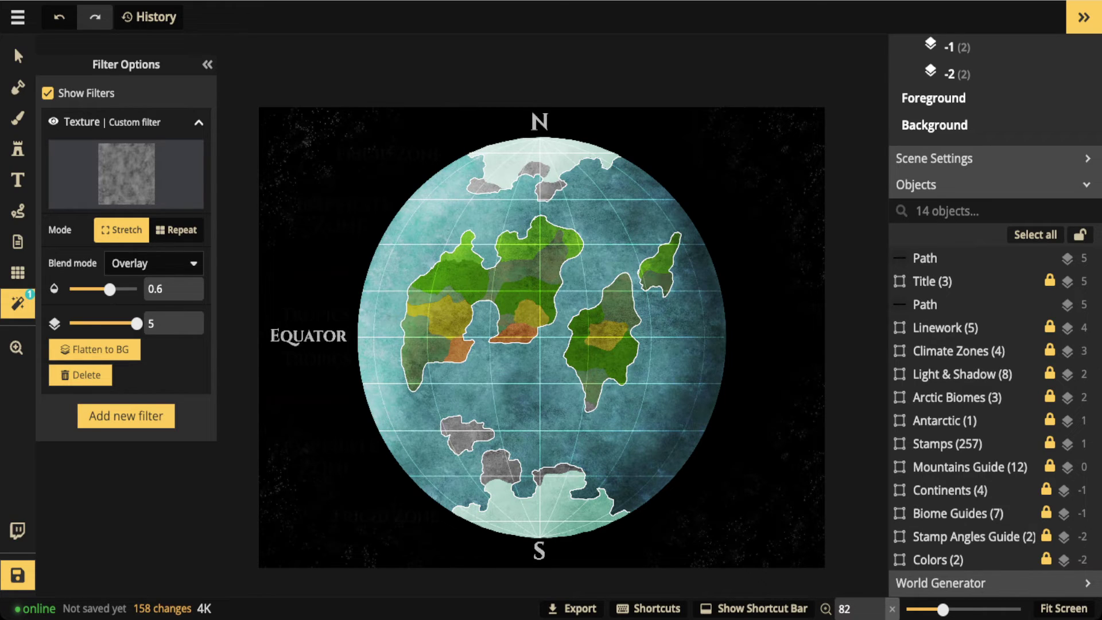
scroll(485, 268, "up", 4)
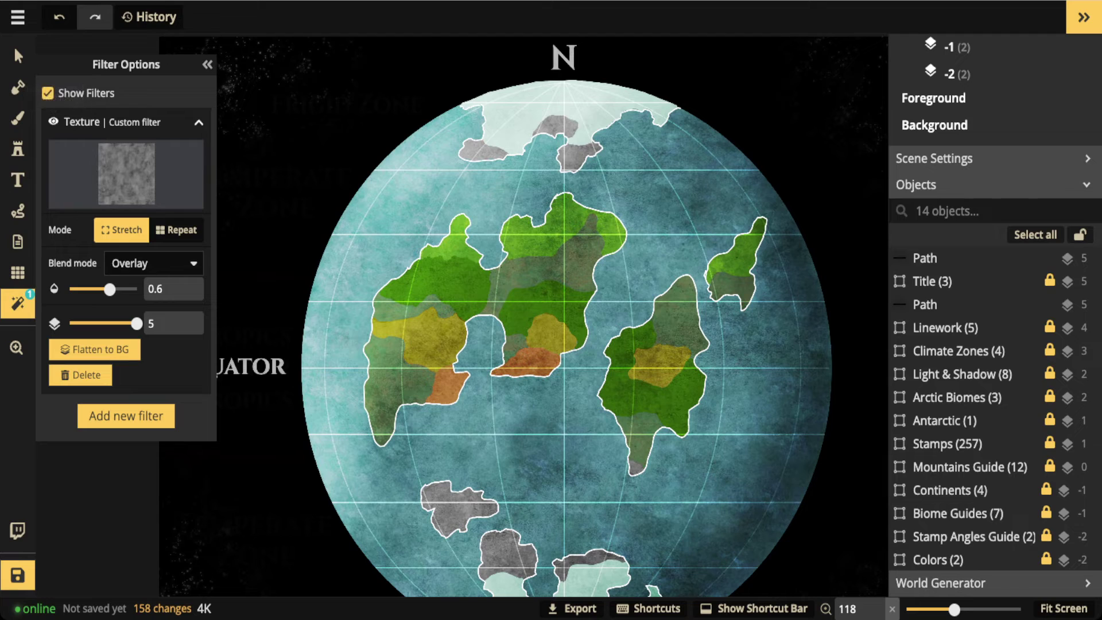
left_click(53, 121)
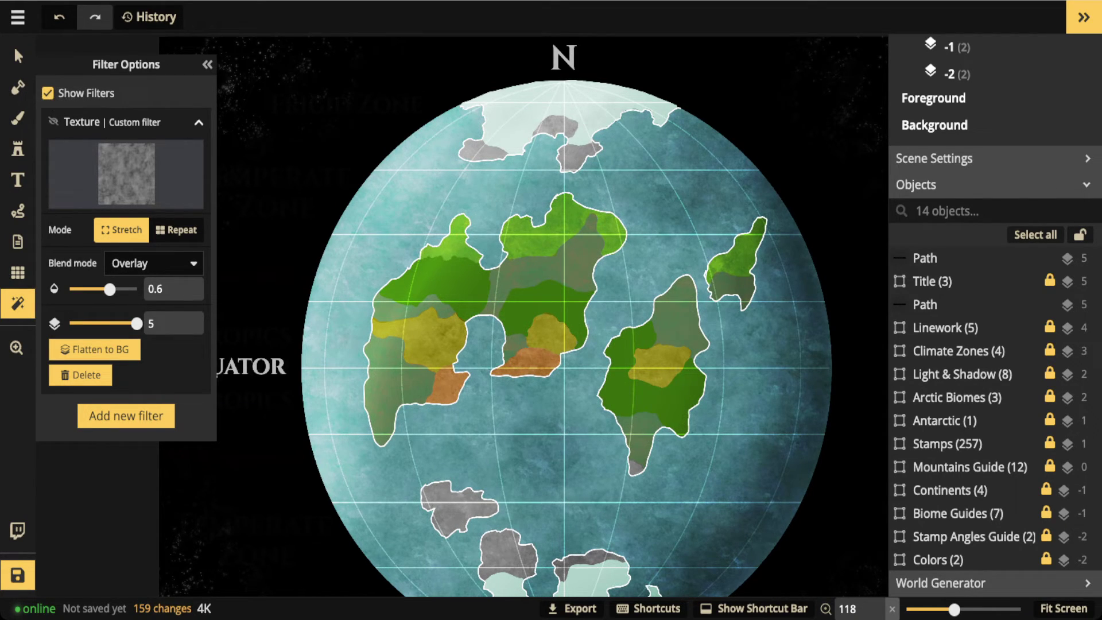
left_click(54, 121)
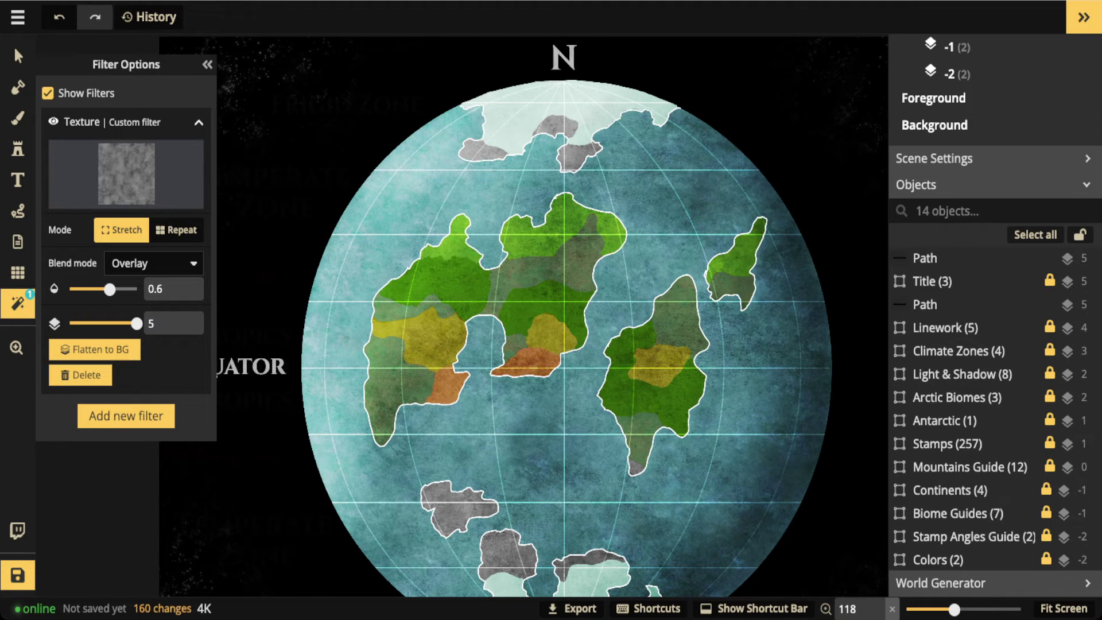
Step: Try the texture filter at opacities of 1 and 0.26, and settle on 0.78
left_click_drag(110, 290, 136, 289)
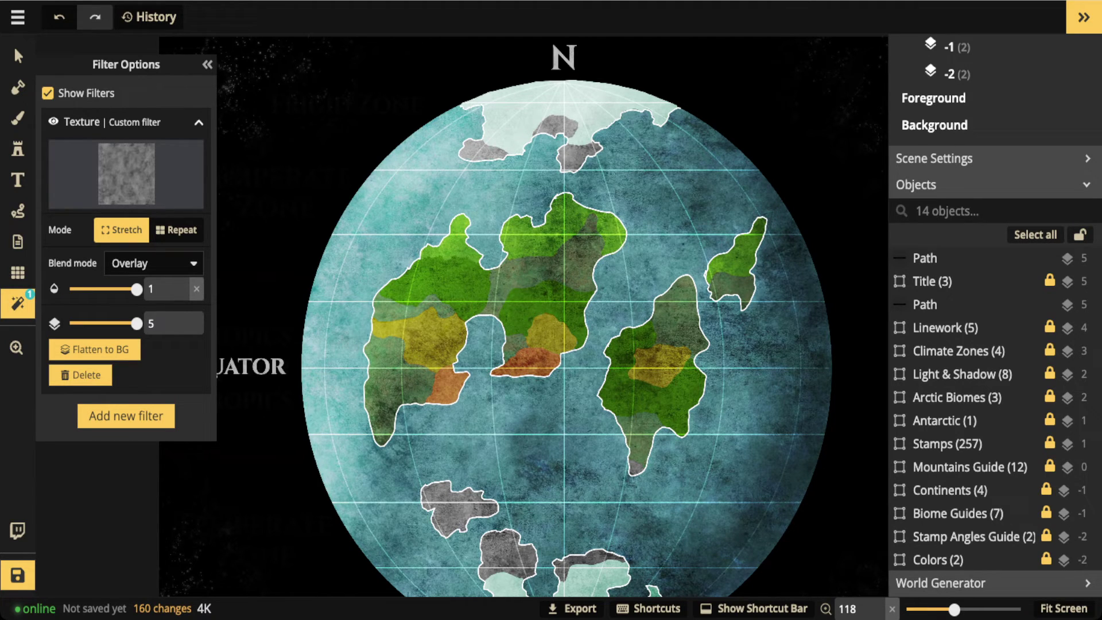
scroll(638, 333, "down", 2)
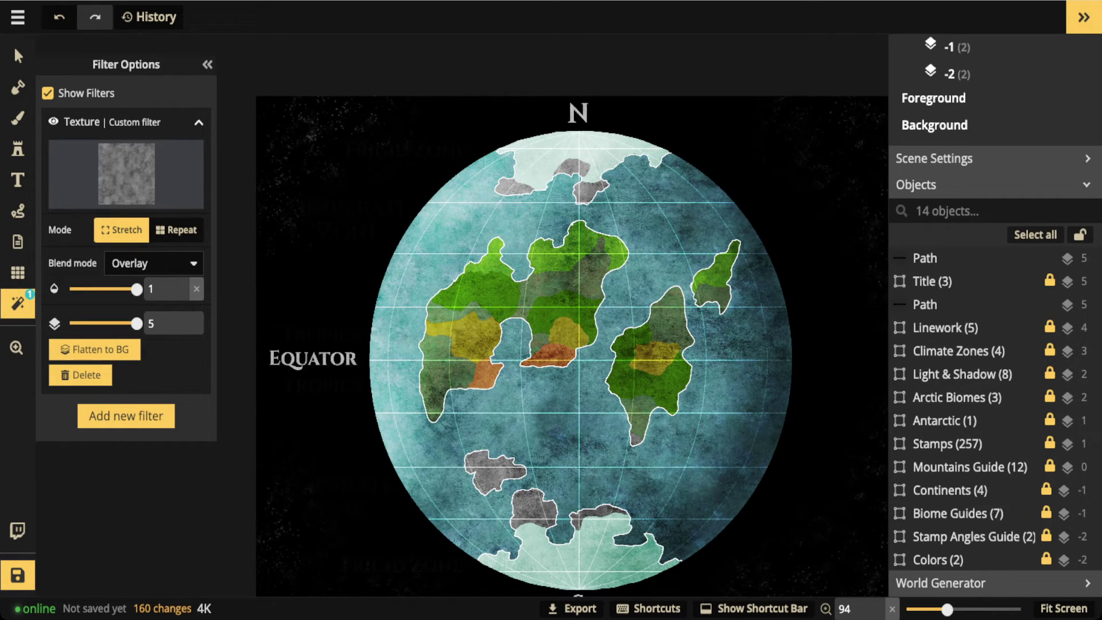
left_click_drag(136, 289, 87, 289)
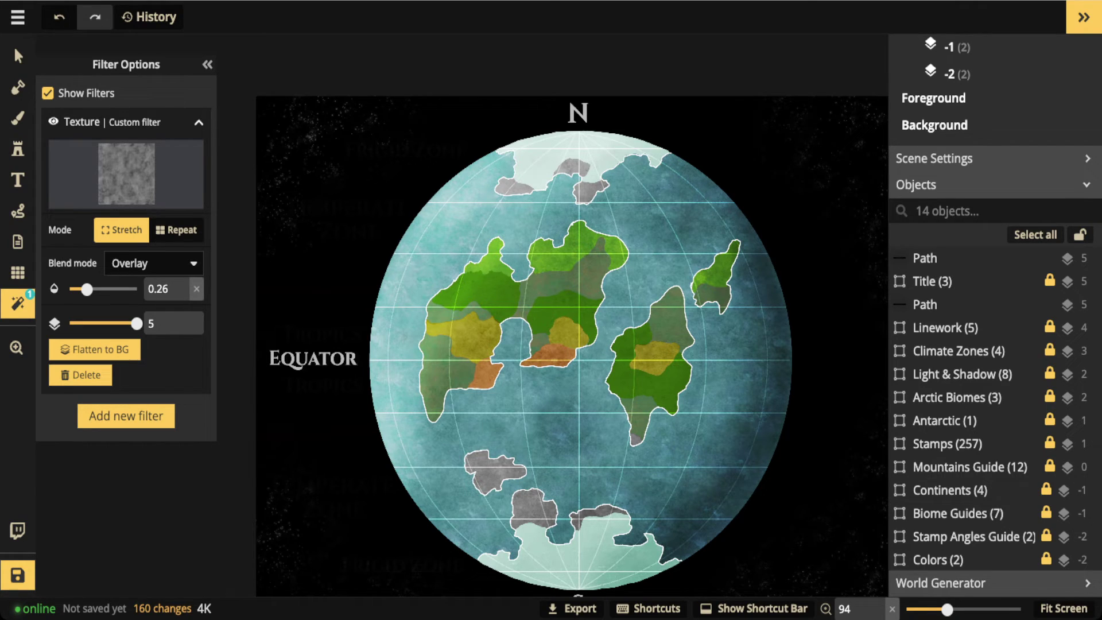
left_click_drag(87, 289, 122, 289)
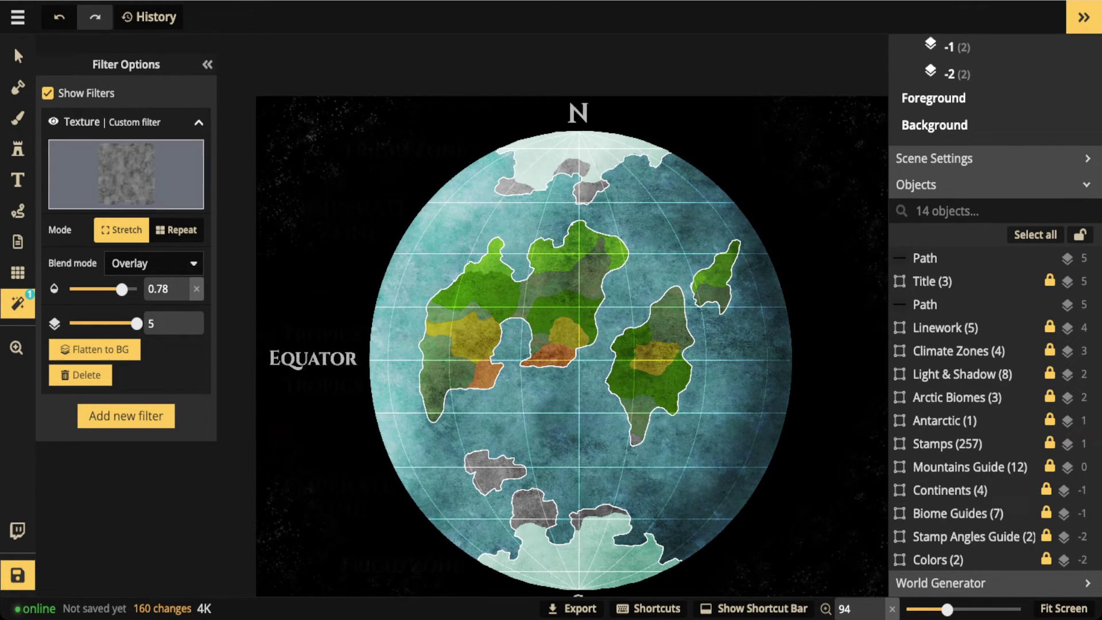
Step: Replace the filter's texture with the second one in the Fantasy World set and inspect its grain on the continents
left_click(127, 174)
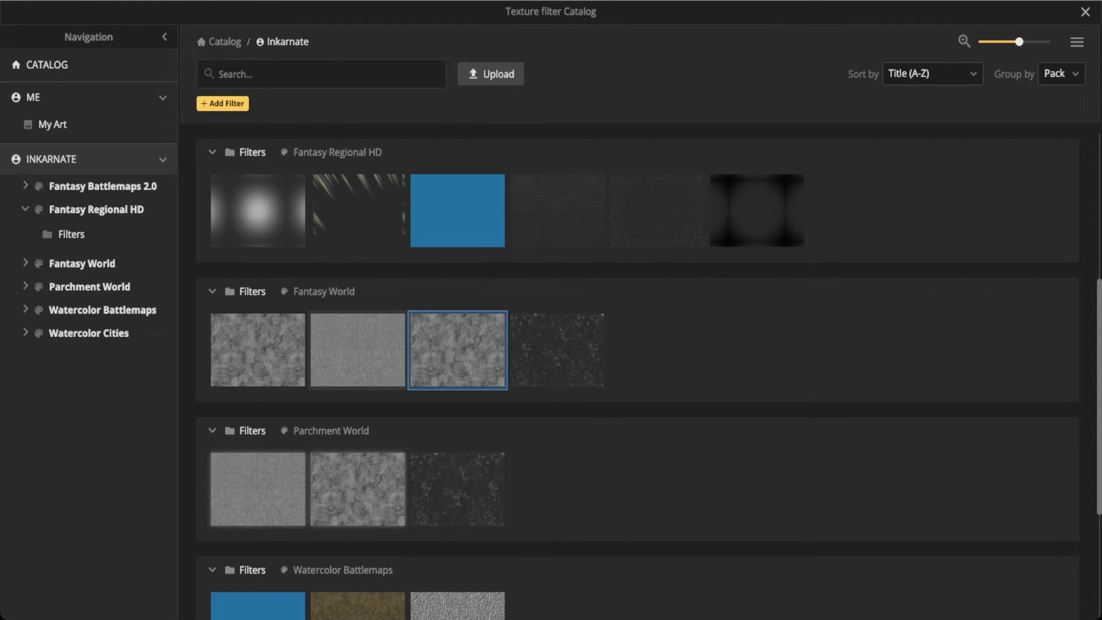
left_click(358, 349)
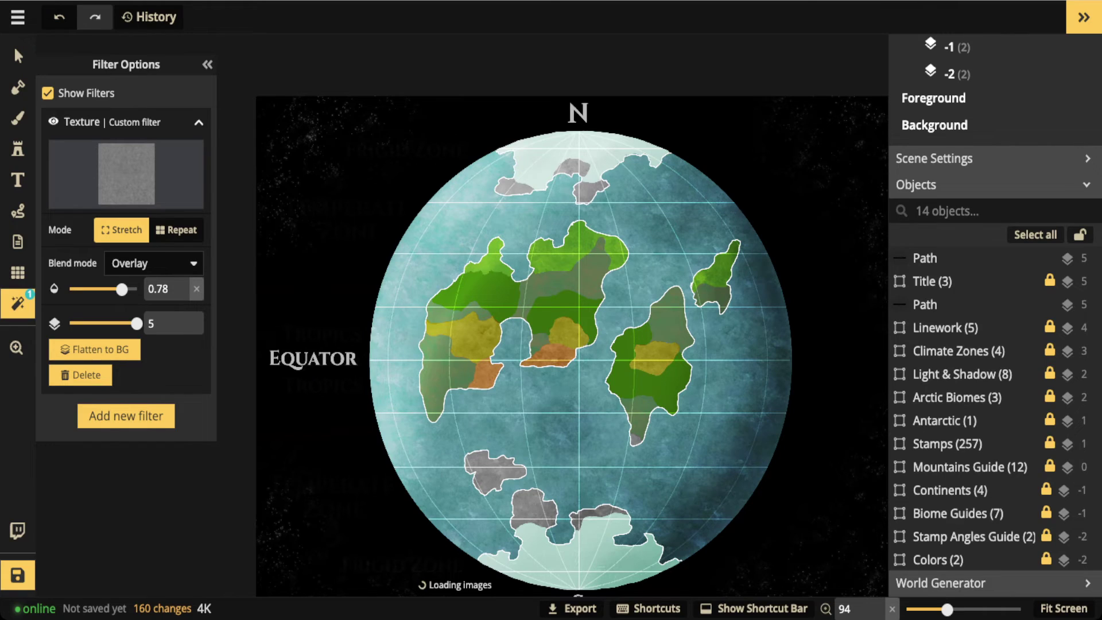
scroll(553, 332, "up", 3)
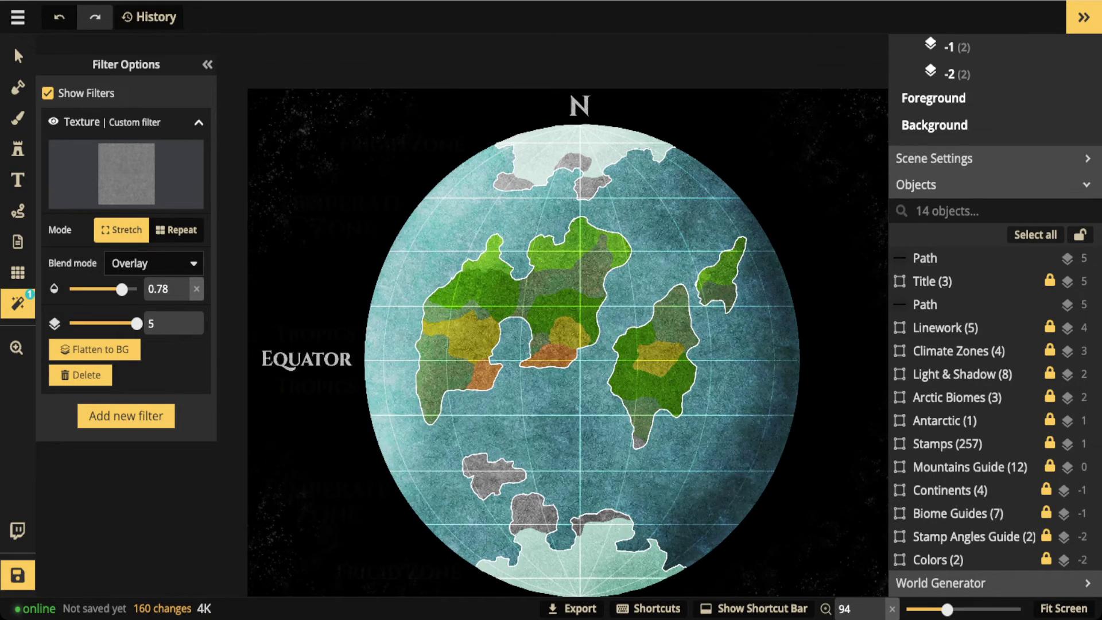
scroll(553, 332, "up", 3)
left_click_drag(553, 331, 436, 253)
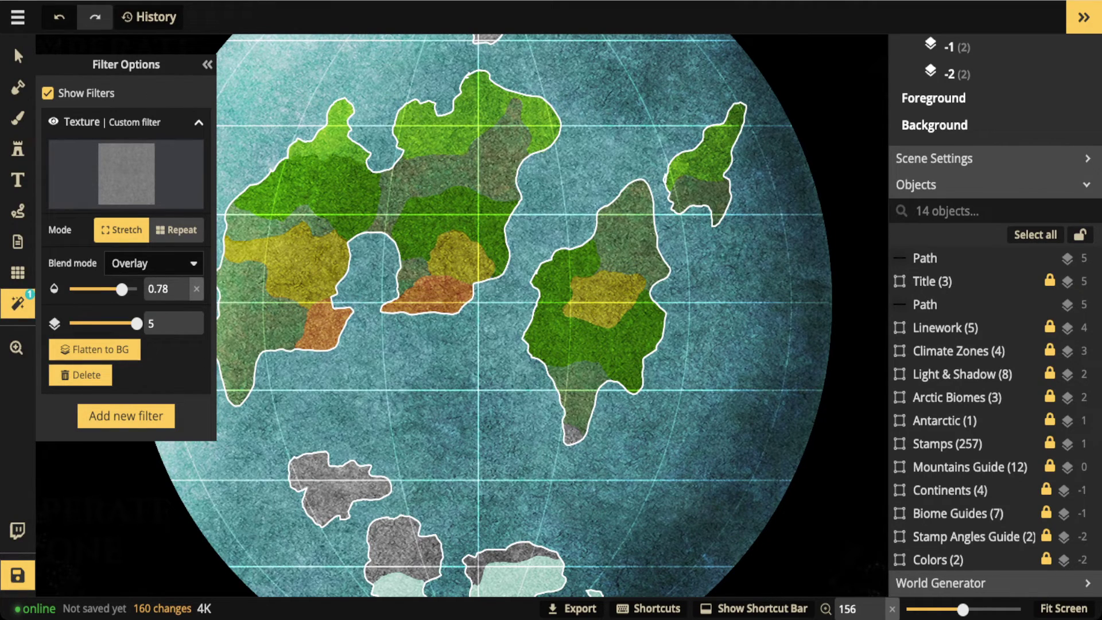
Step: Switch the texture filter to Repeat mode, reduce its size to 31, and check the finer grain across the globe
left_click(177, 230)
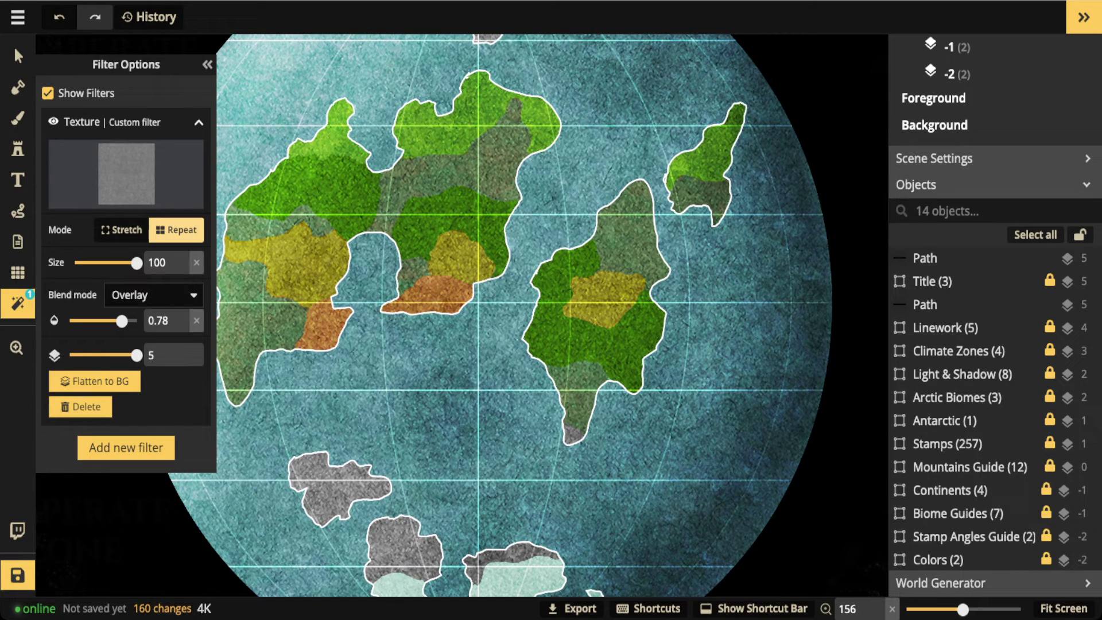
left_click_drag(136, 263, 99, 263)
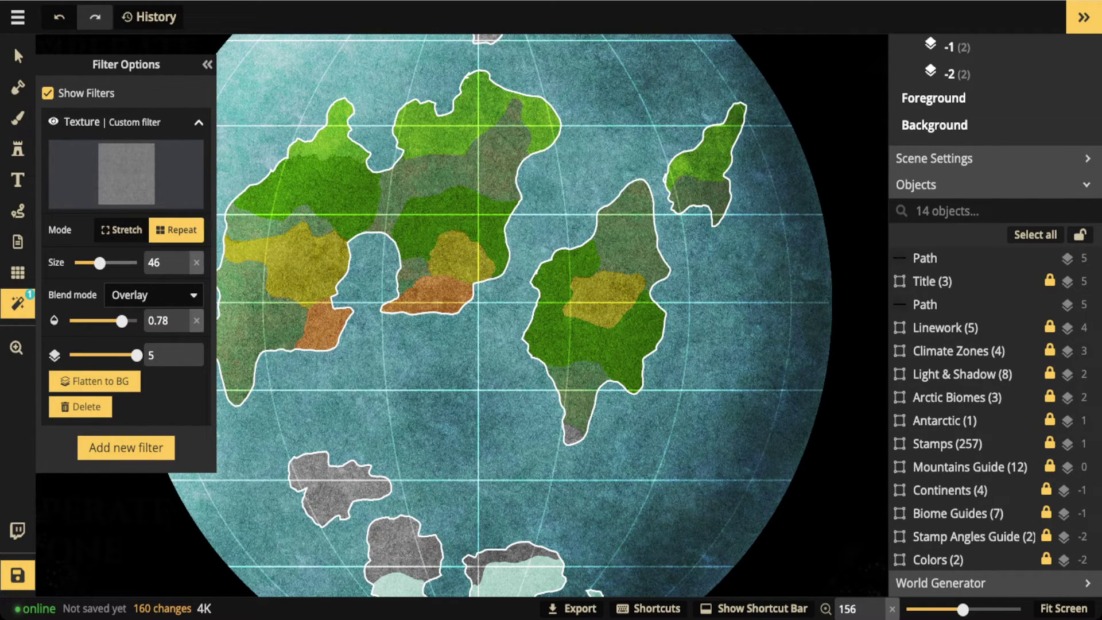
left_click_drag(99, 263, 89, 263)
scroll(308, 189, "up", 6)
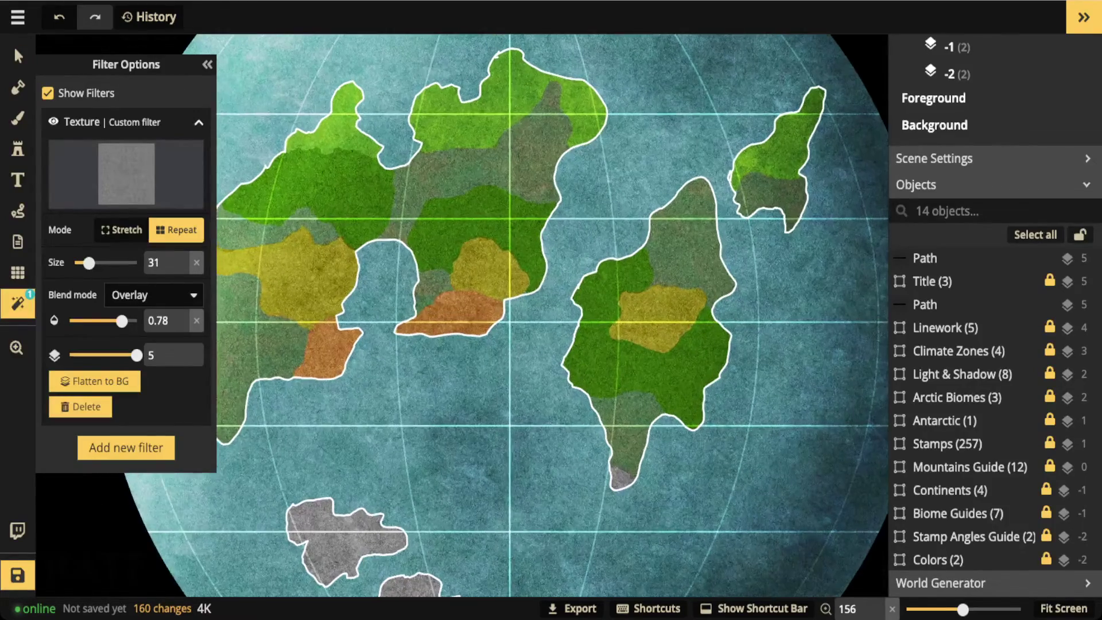
scroll(307, 187, "up", 3)
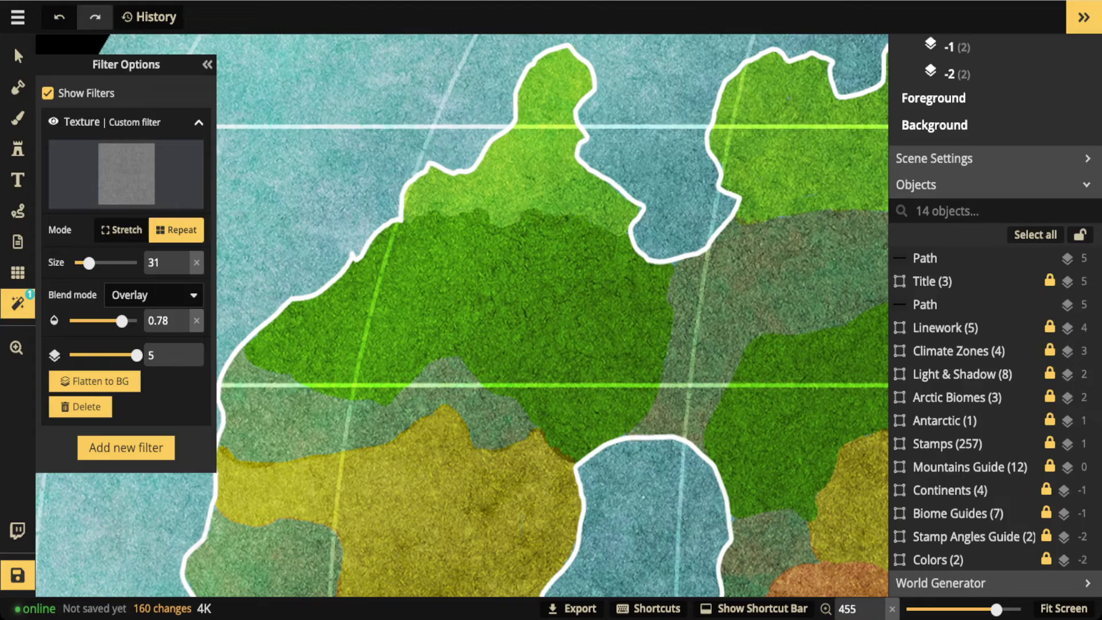
scroll(462, 316, "down", 7)
key("space")
left_click_drag(462, 402, 398, 87)
scroll(546, 316, "down", 4)
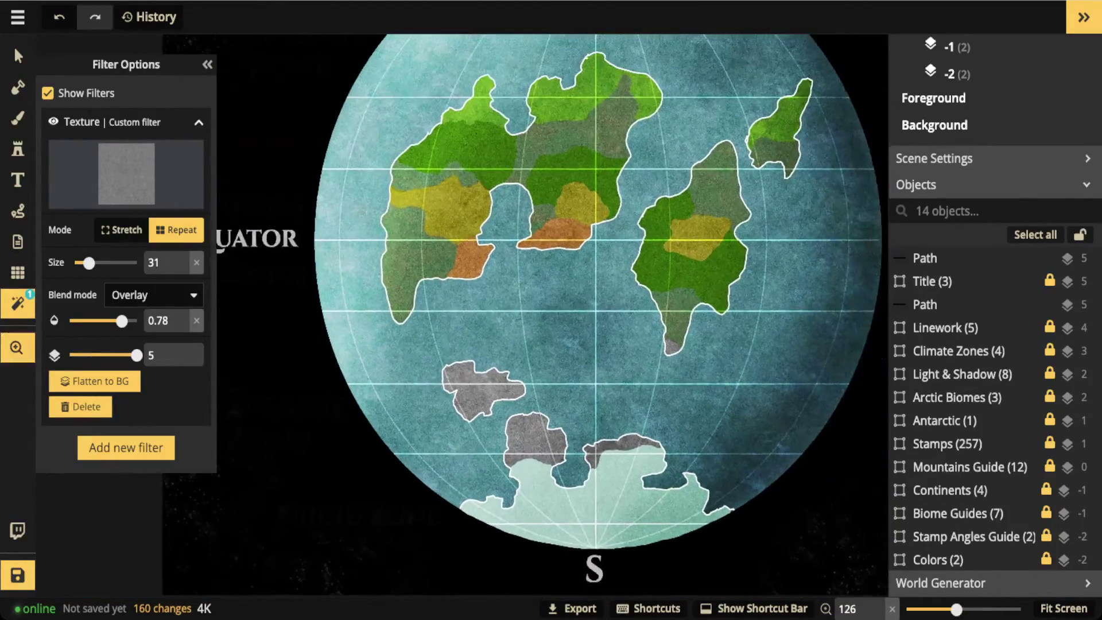
scroll(545, 315, "down", 3)
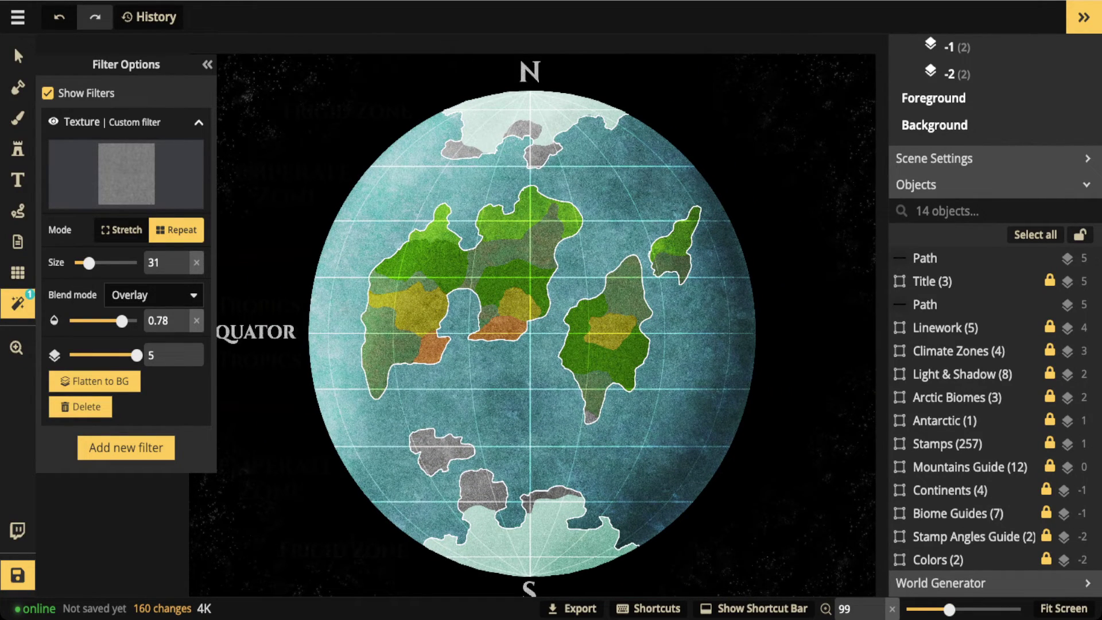
Step: Try the Spotlight texture from Fantasy Regional HD and delete the custom texture filter from the map
left_click(126, 174)
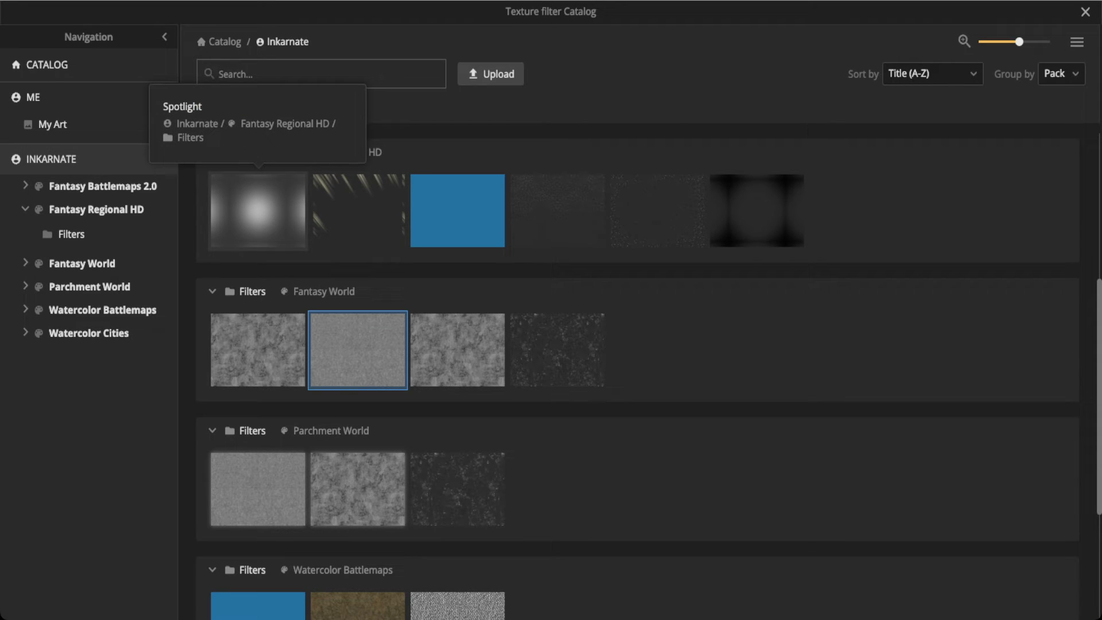
left_click(258, 211)
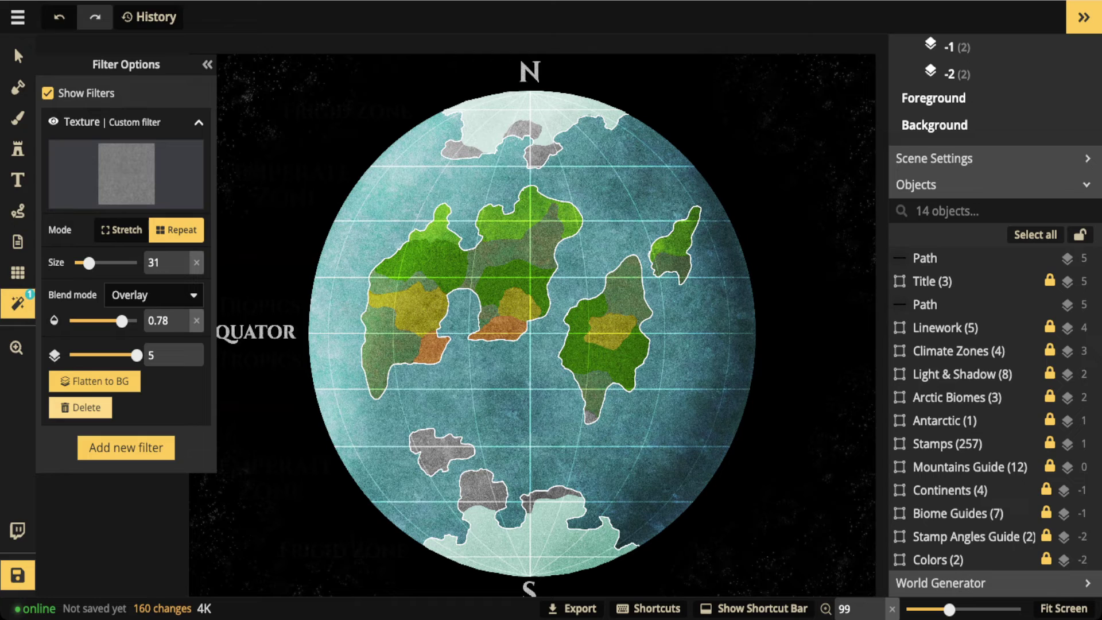
left_click(81, 407)
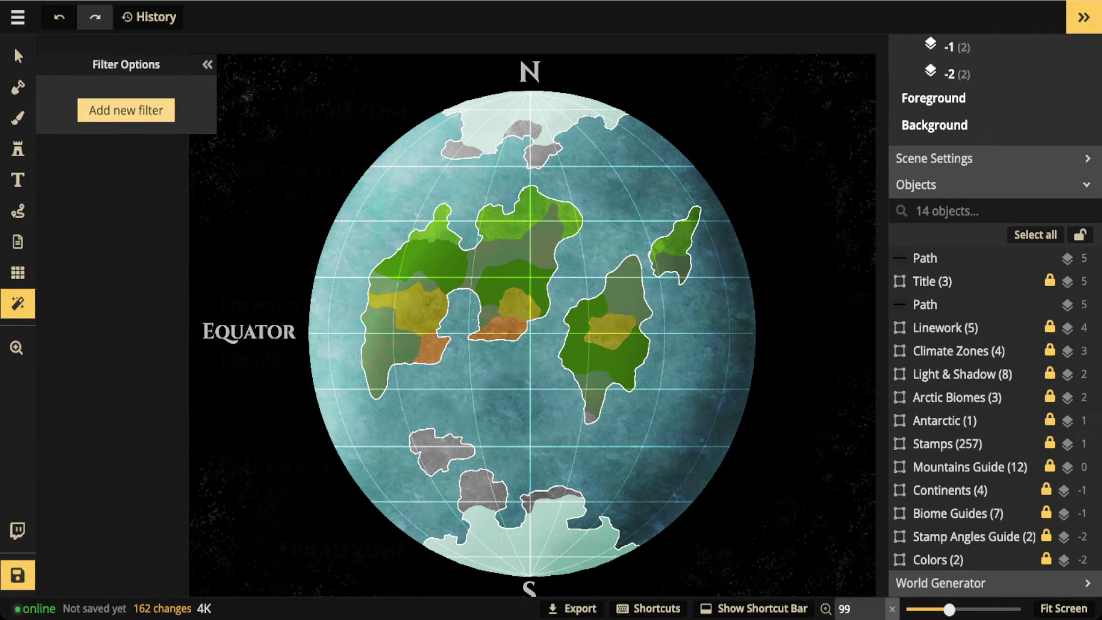
Step: Add a custom color filter to the map and try its Clarity, Faded, Saturation and Sharpness options
left_click(126, 110)
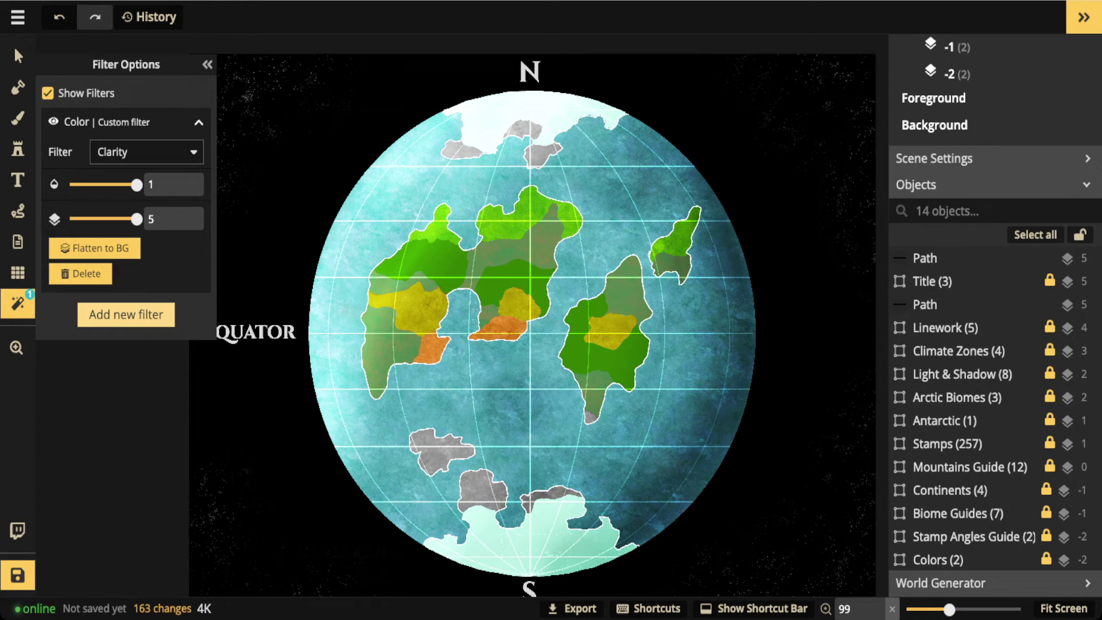
left_click(147, 152)
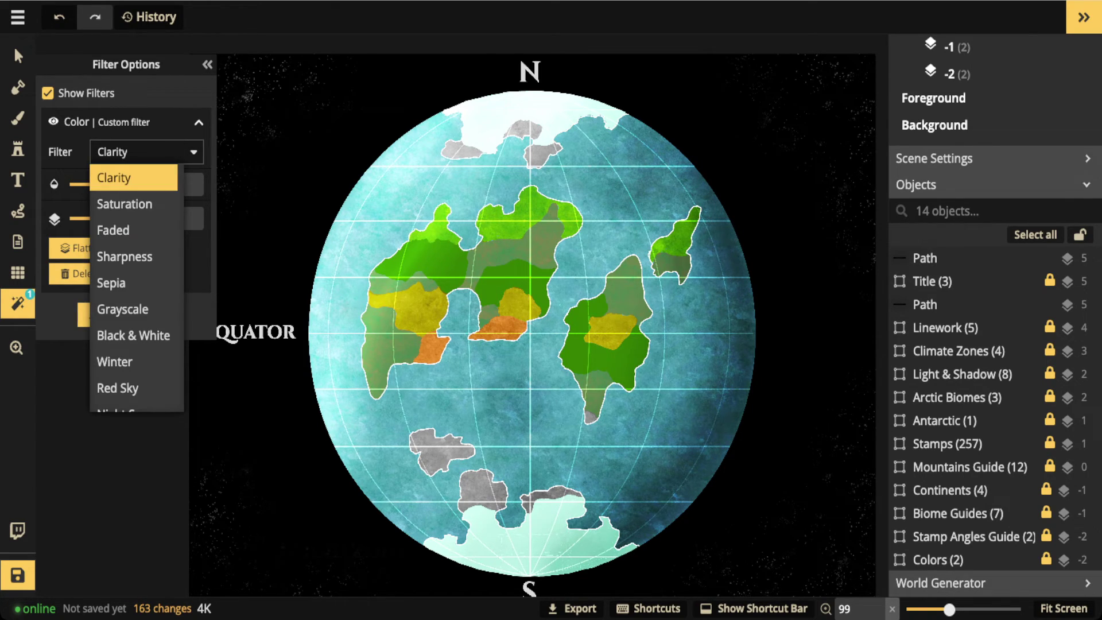
scroll(136, 287, "down", 3)
scroll(136, 258, "up", 3)
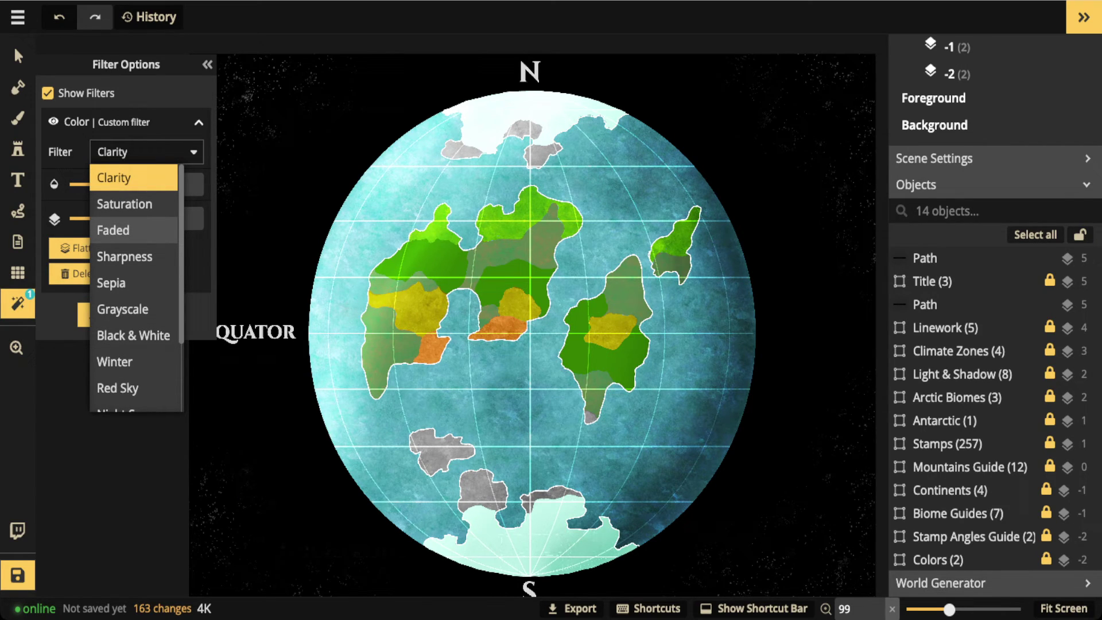
left_click(133, 229)
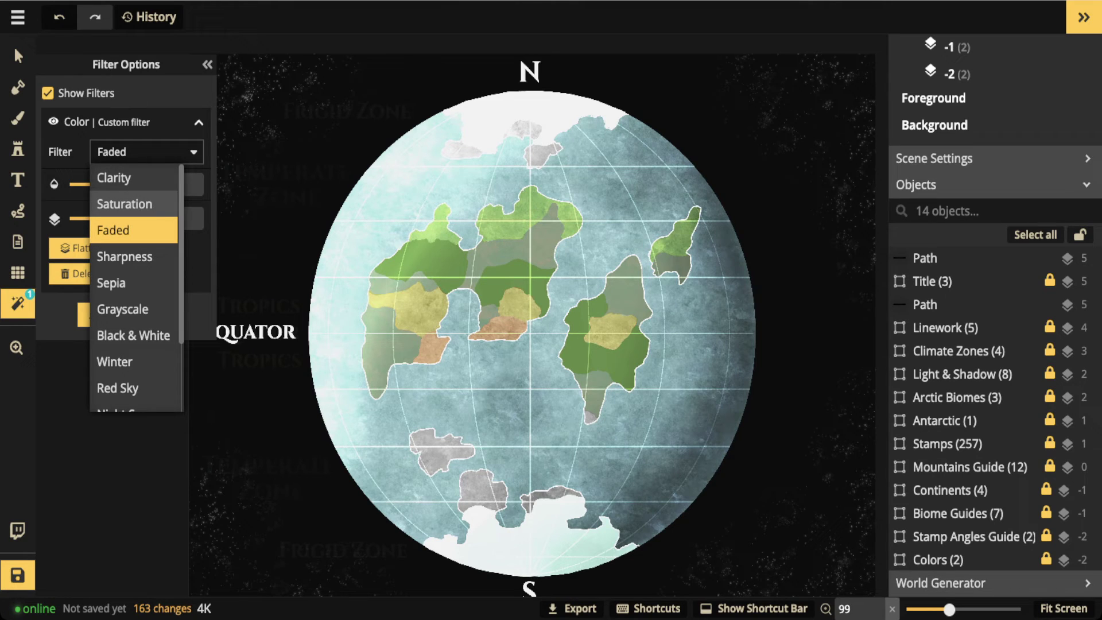
left_click(133, 203)
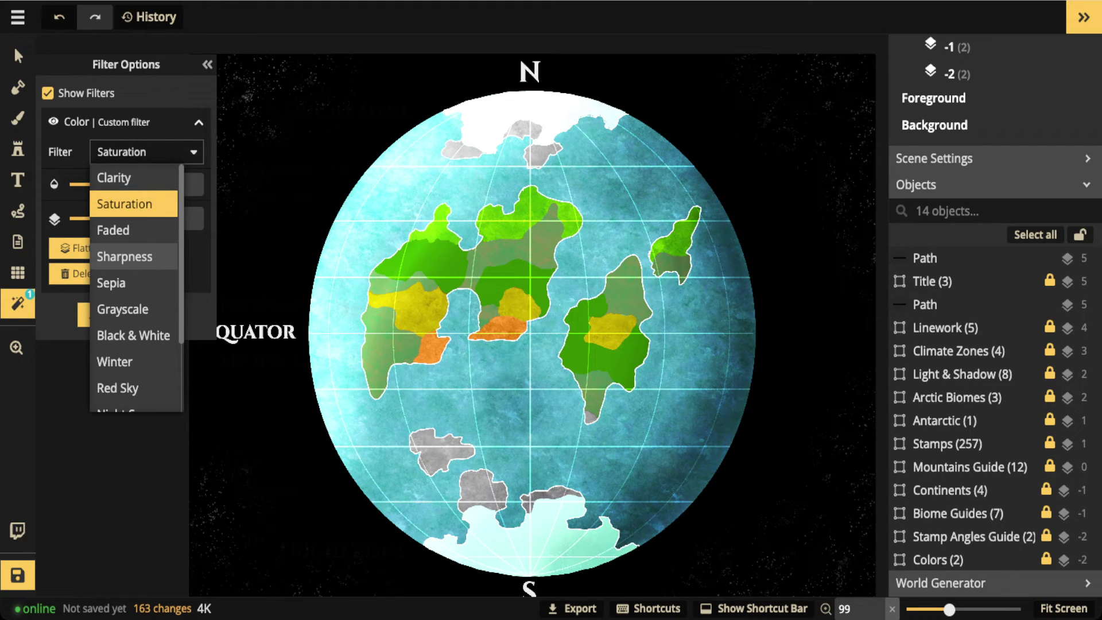
left_click(133, 257)
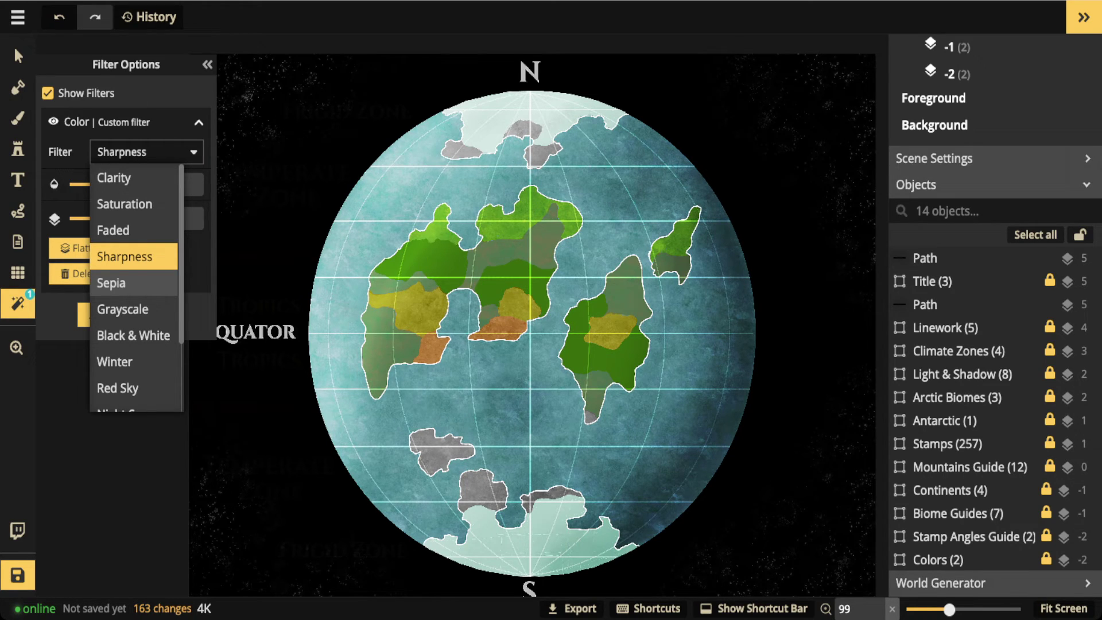
Step: Try the Sepia, Grayscale and Black & White options of the color filter on the globe
left_click(134, 283)
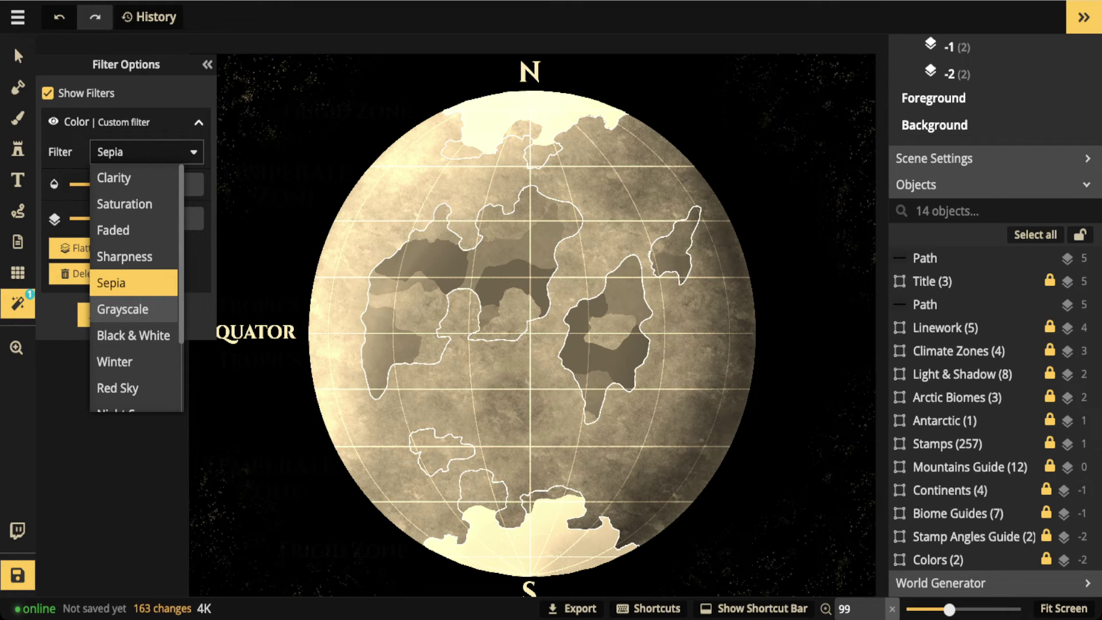
left_click(134, 309)
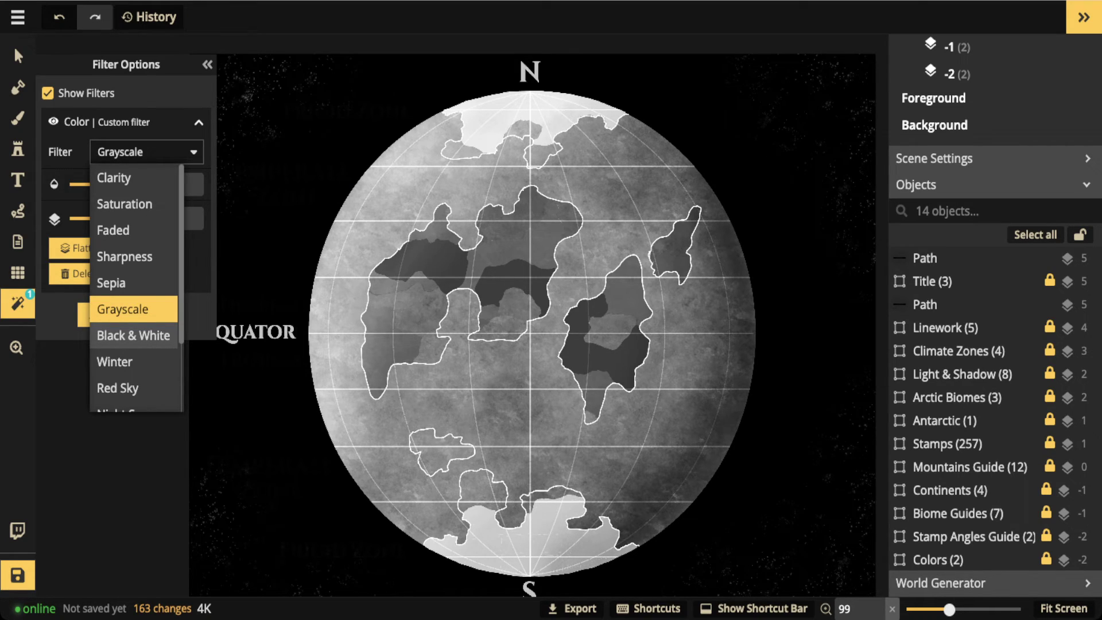
left_click(133, 335)
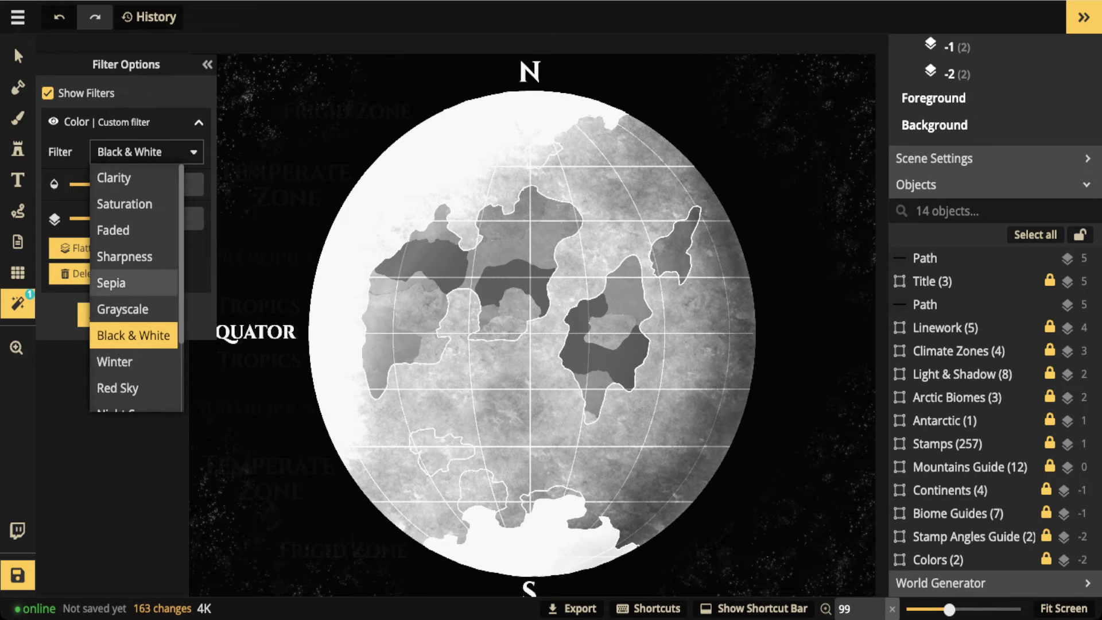
Step: Compare the Winter, Red Sky and Night Scene options of the custom color filter
scroll(134, 337, "down", 1)
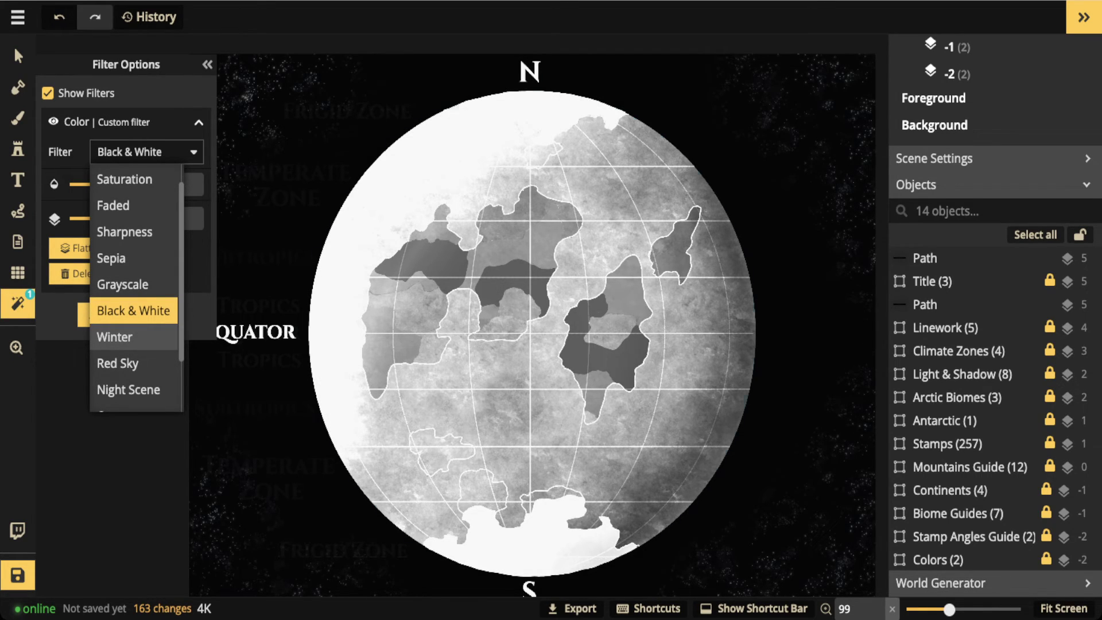
left_click(133, 337)
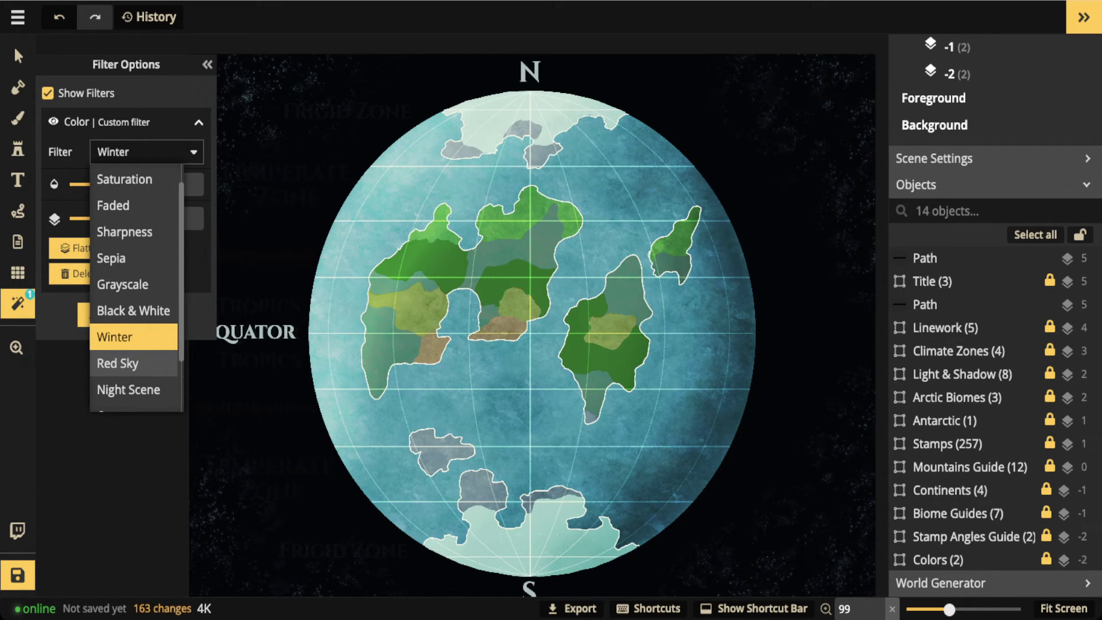
left_click(133, 363)
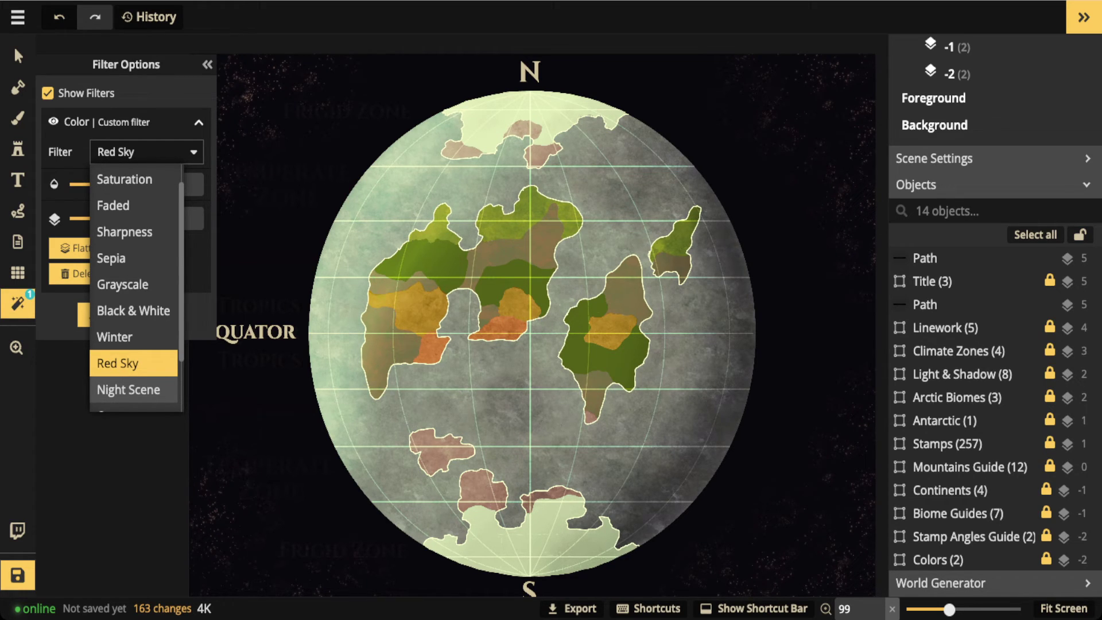
left_click(133, 390)
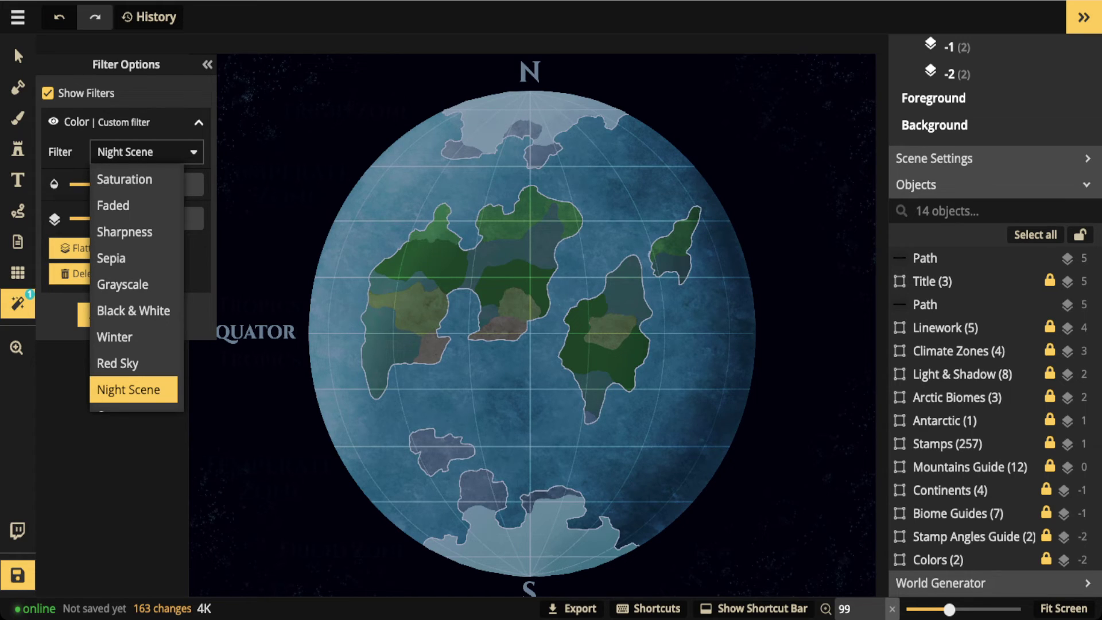
scroll(135, 322, "down", 2)
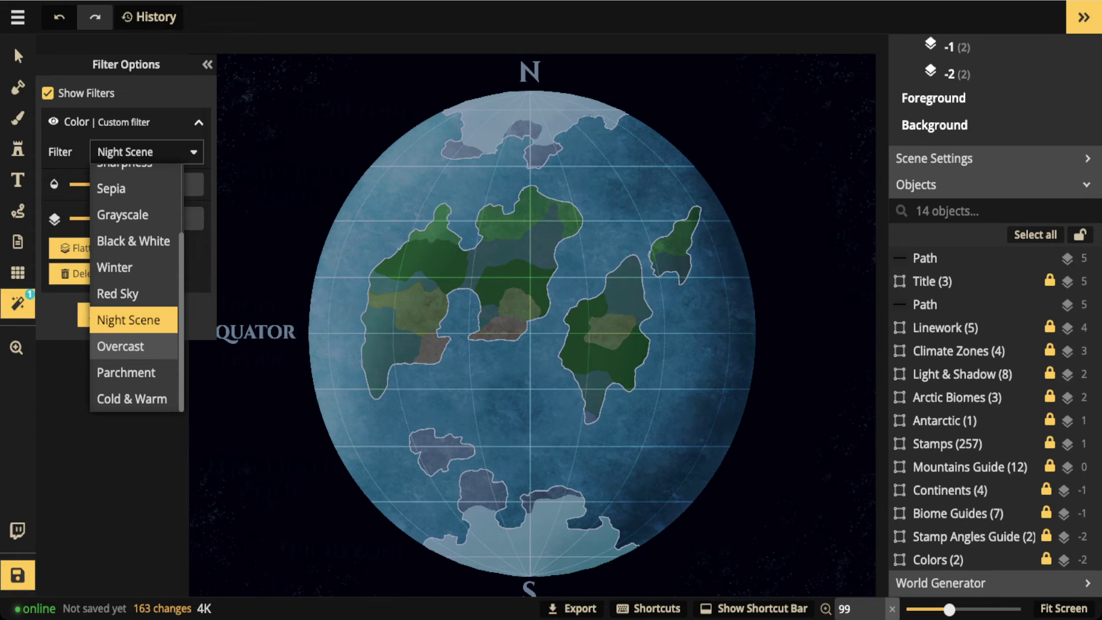
Step: Try the Overcast and Parchment color filters, settle on Cold & Warm, and collapse the filter options
left_click(134, 346)
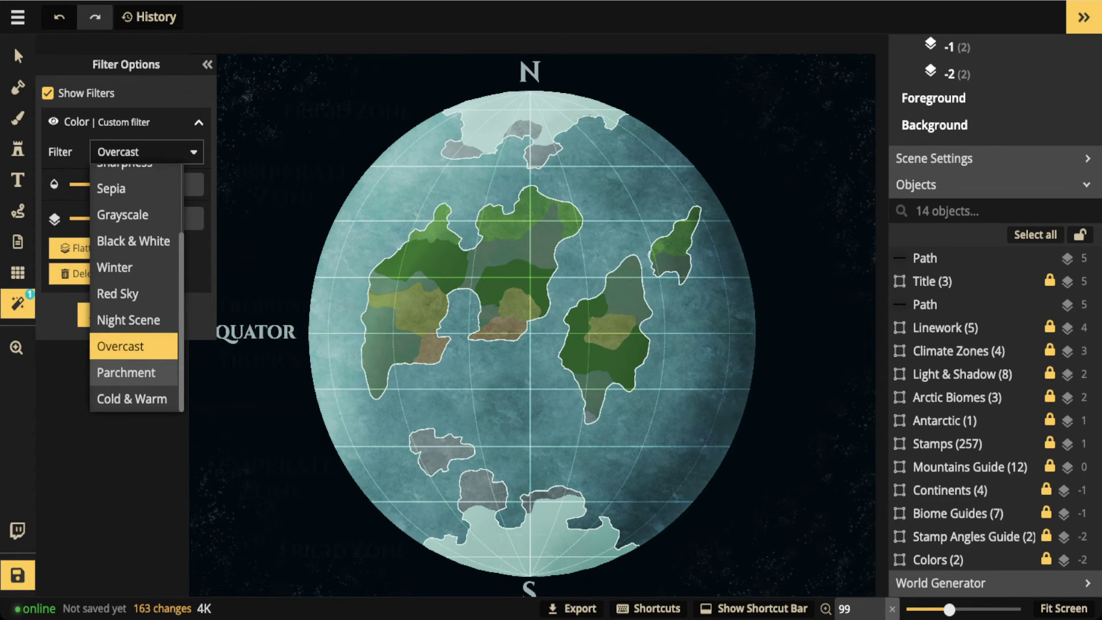
left_click(134, 373)
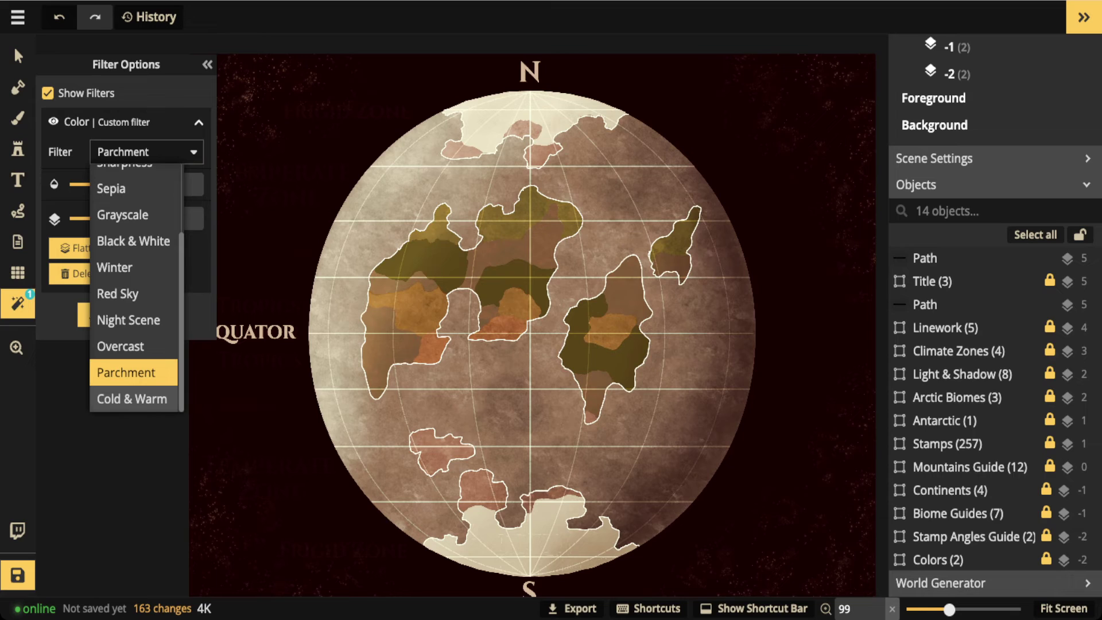
left_click(133, 398)
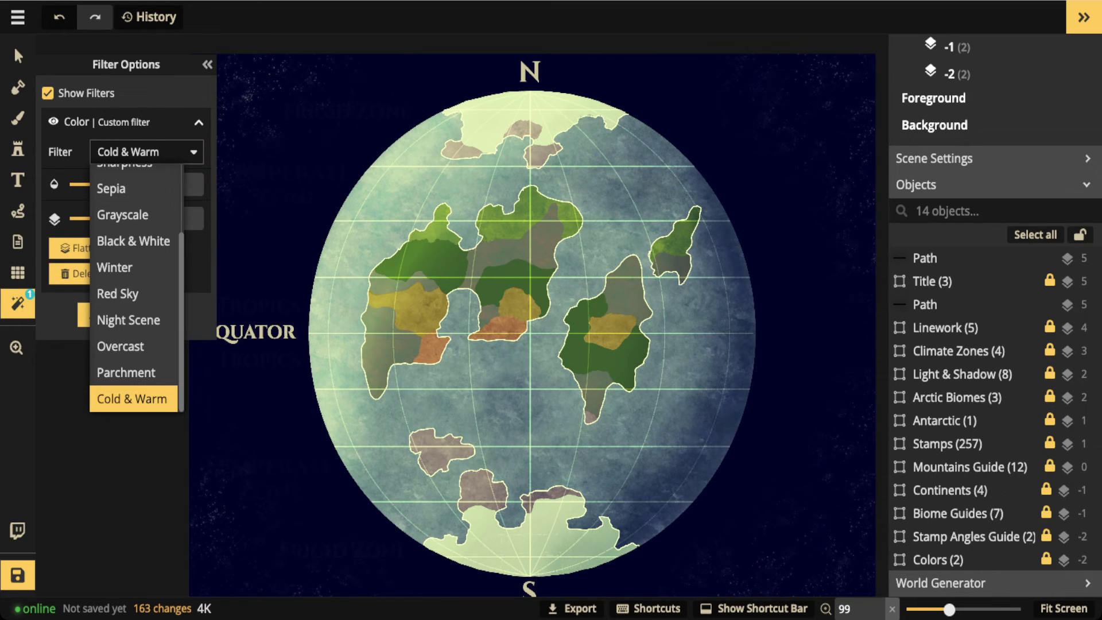
left_click(193, 218)
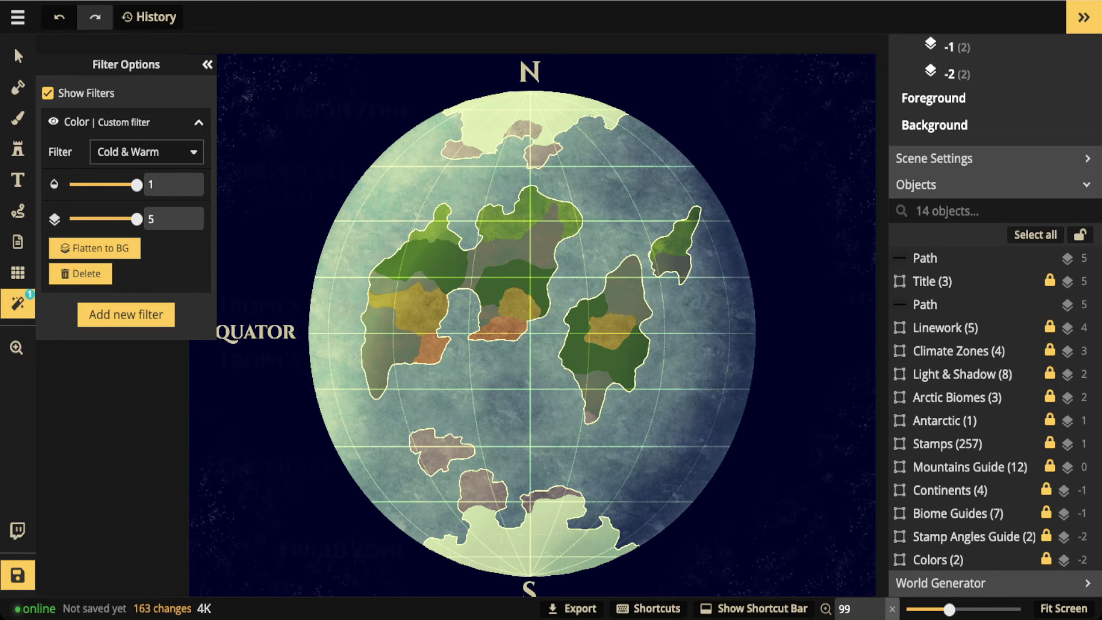
left_click(207, 64)
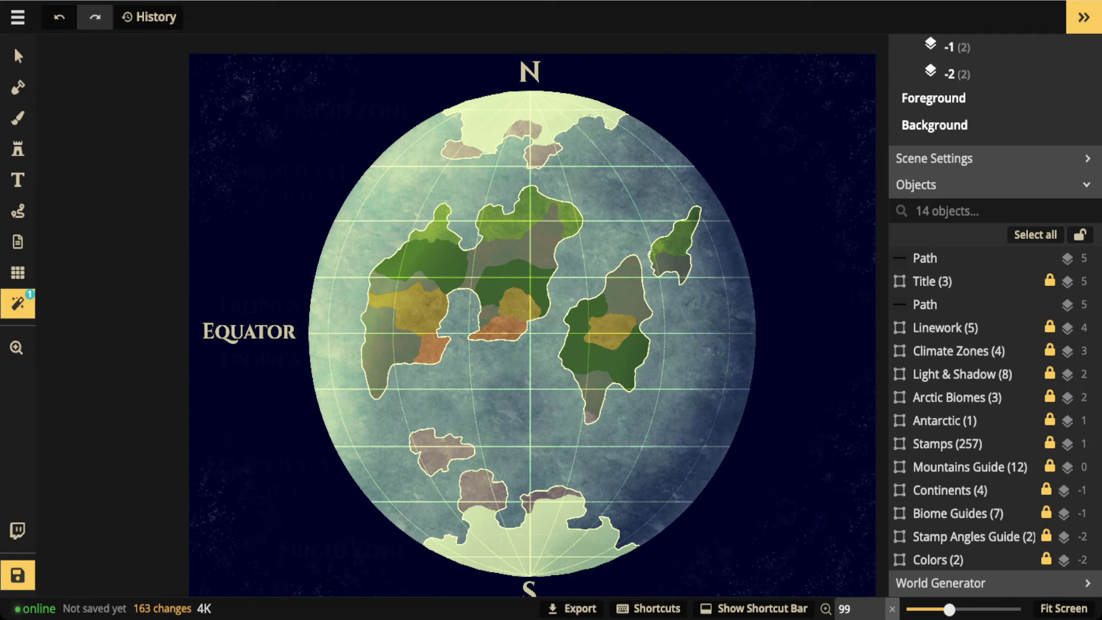
Step: Save the globe map and exit the editor to the How to Create Globe Maps folder
scroll(475, 278, "down", 1)
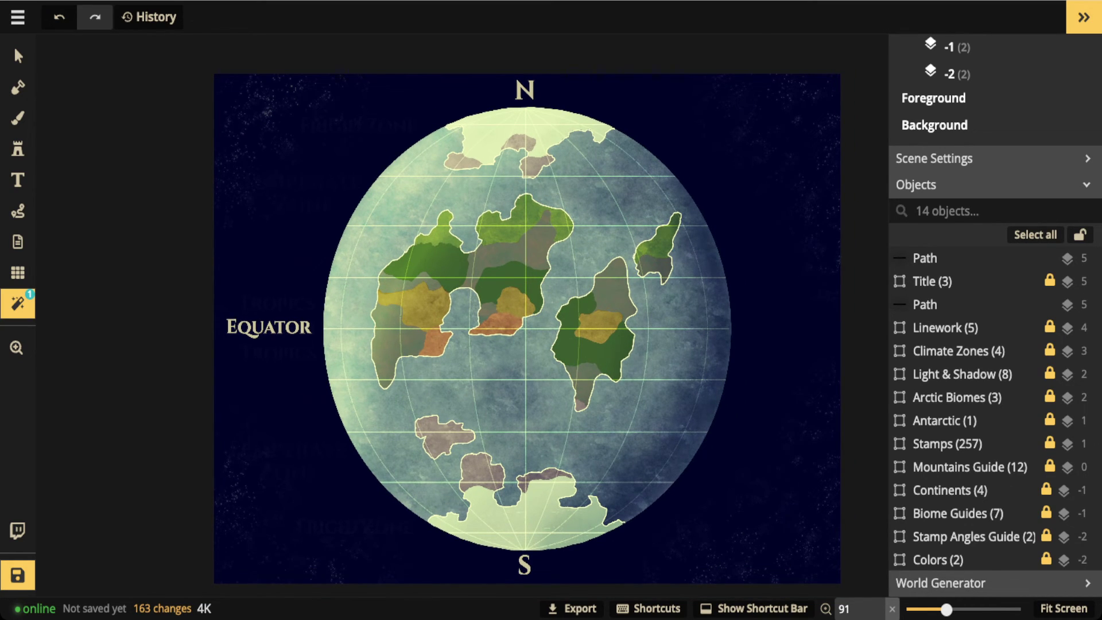
scroll(528, 329, "down", 1)
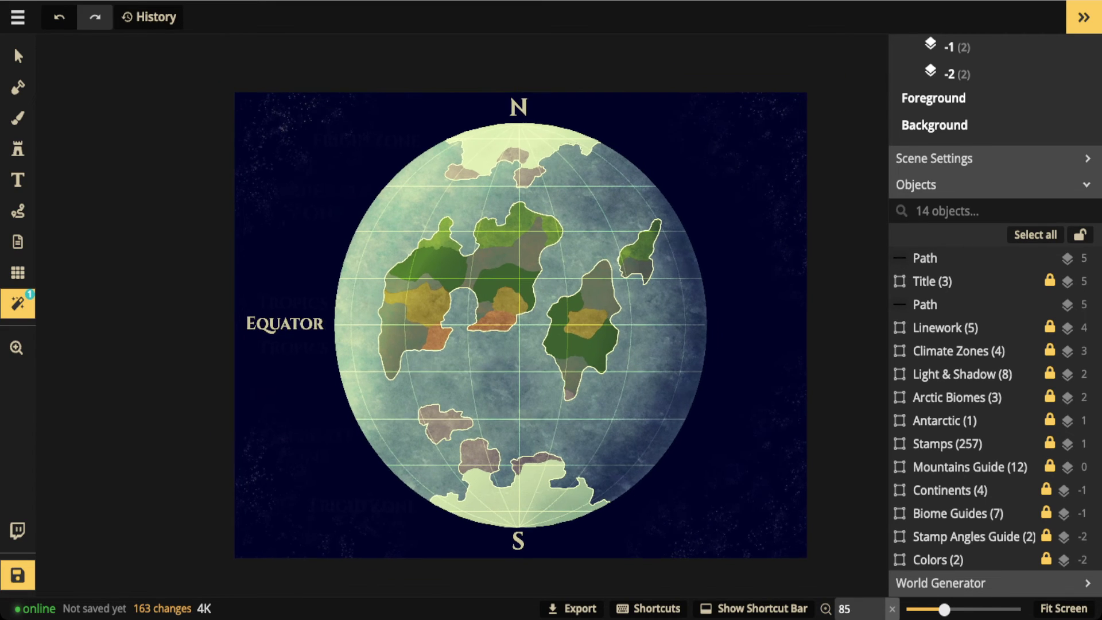
scroll(527, 328, "up", 1)
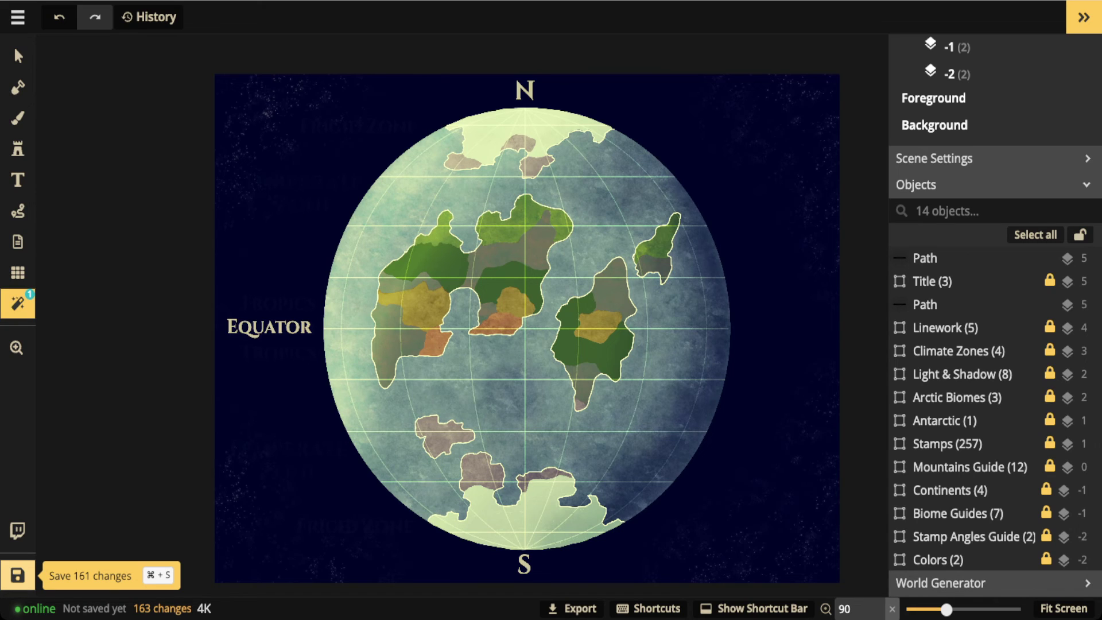
left_click(17, 575)
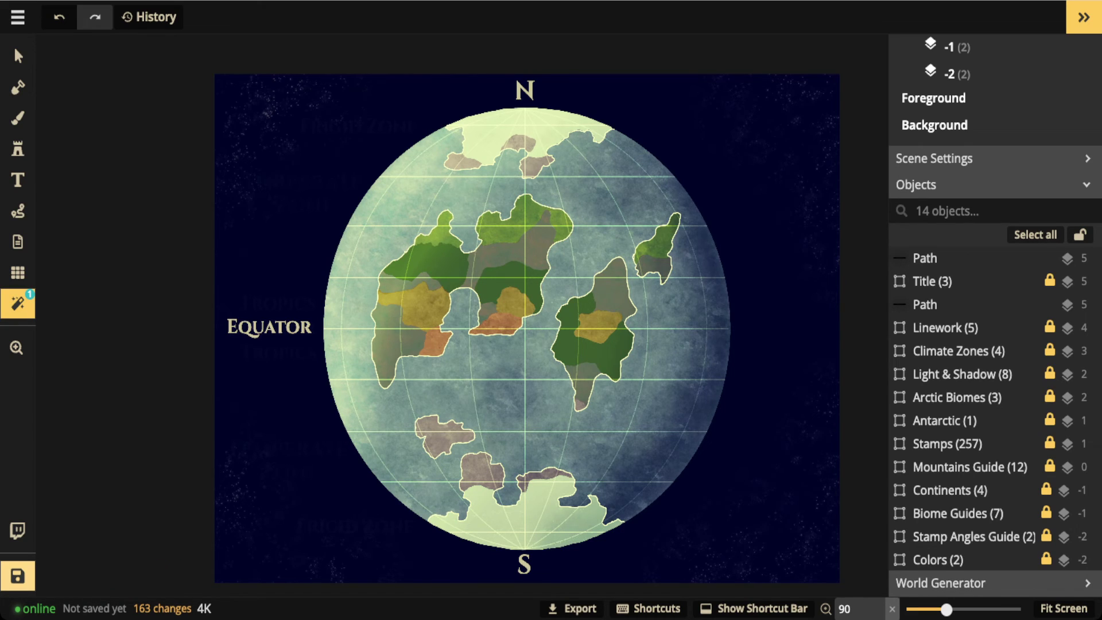
left_click(18, 576)
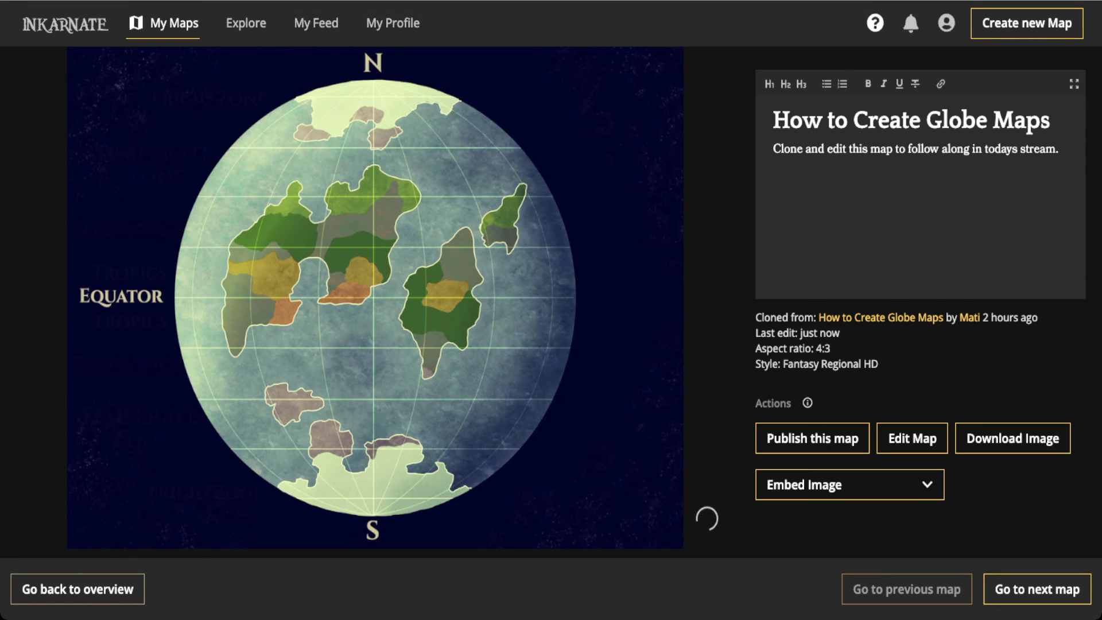
key("Escape")
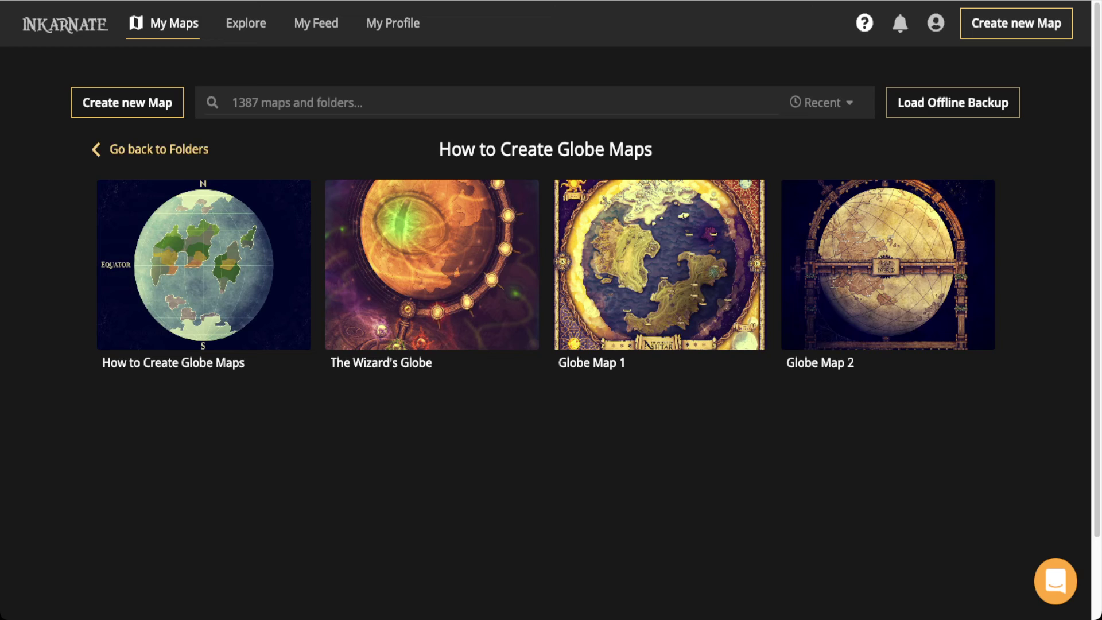
Step: Leave the folder for the list of all maps and view the November Stream Schedule map in full screen
mouse_move(660, 267)
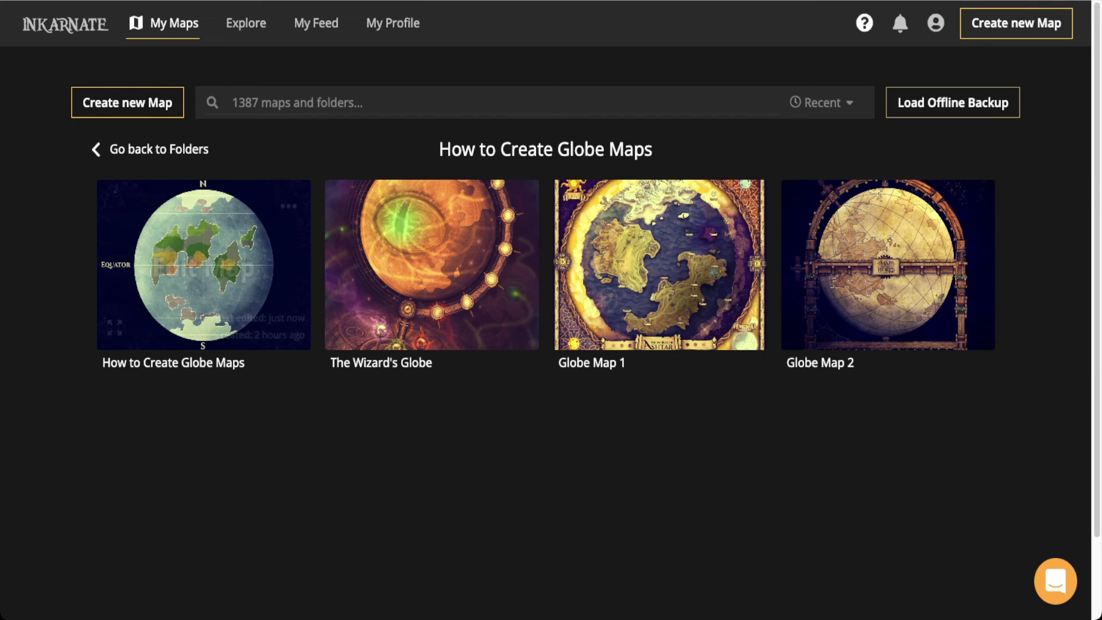
left_click(159, 149)
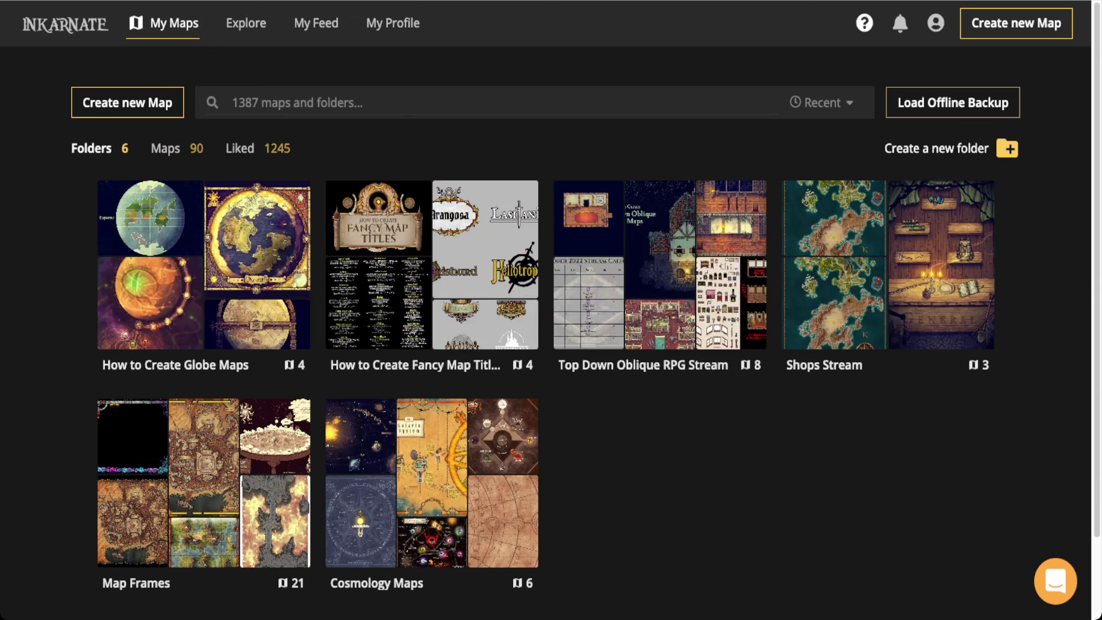
left_click(167, 148)
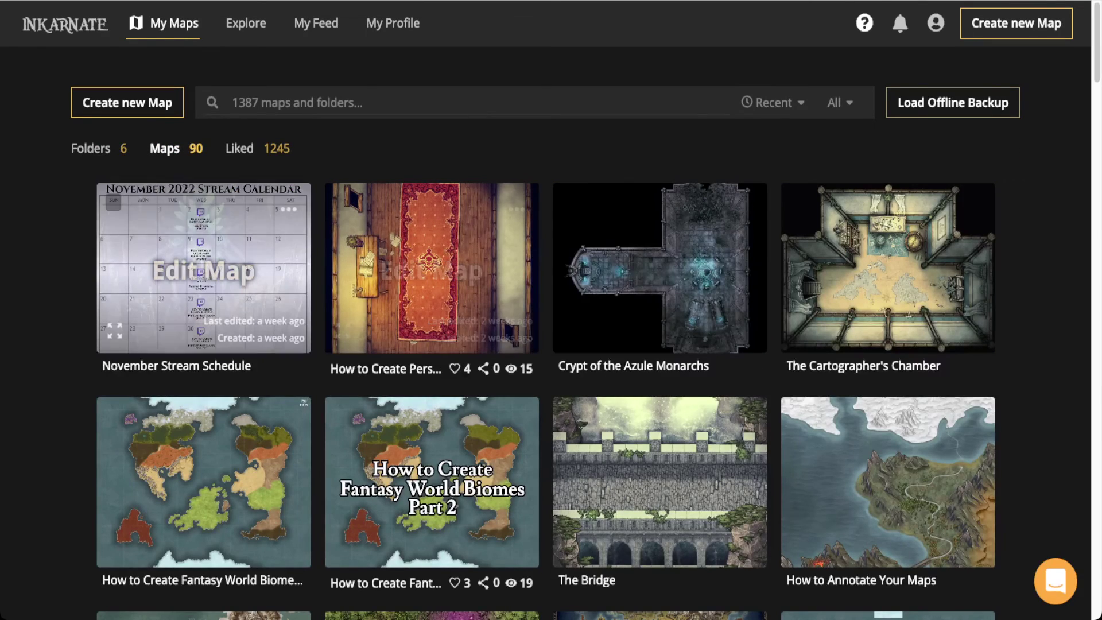
left_click(114, 330)
left_click(114, 331)
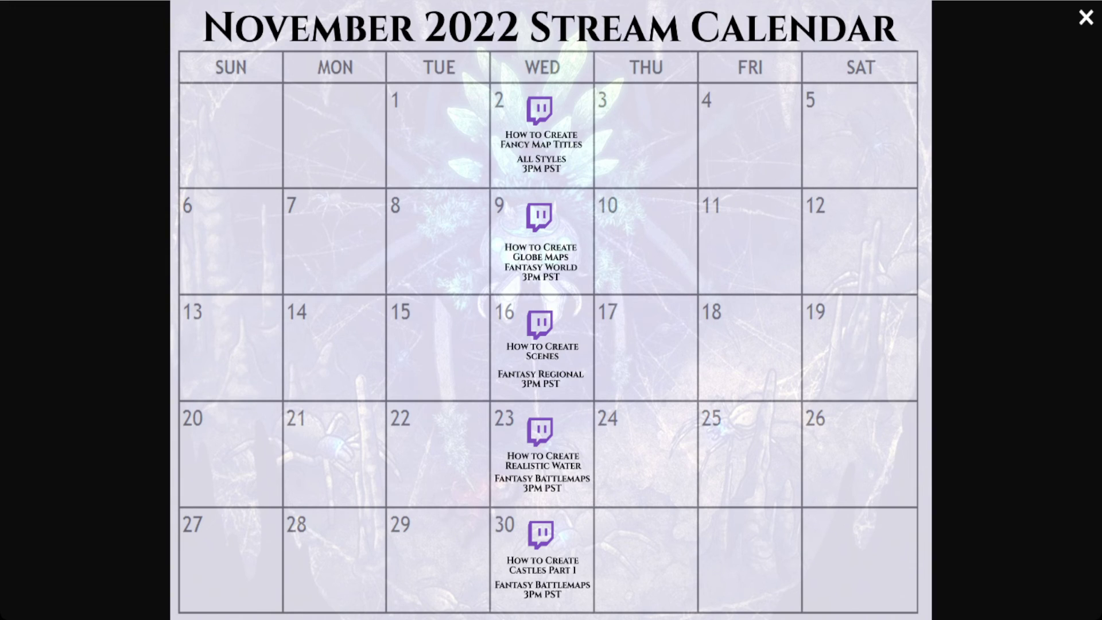
Step: Examine the Wednesday stream topics on the November 2022 calendar up close
scroll(540, 270, "up", 3)
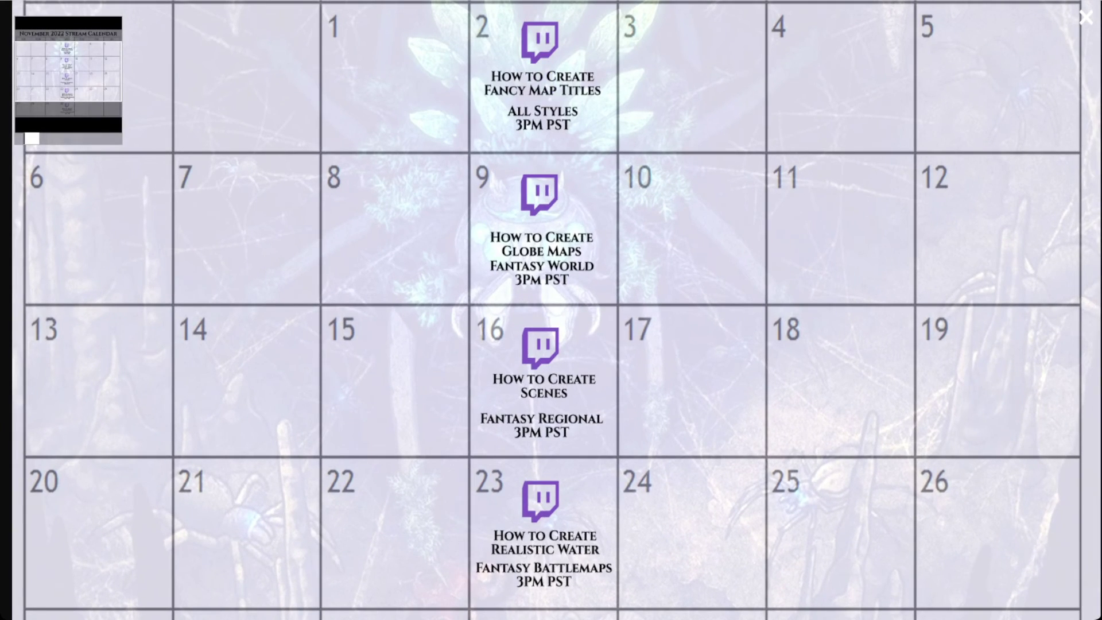
left_click_drag(540, 270, 540, 184)
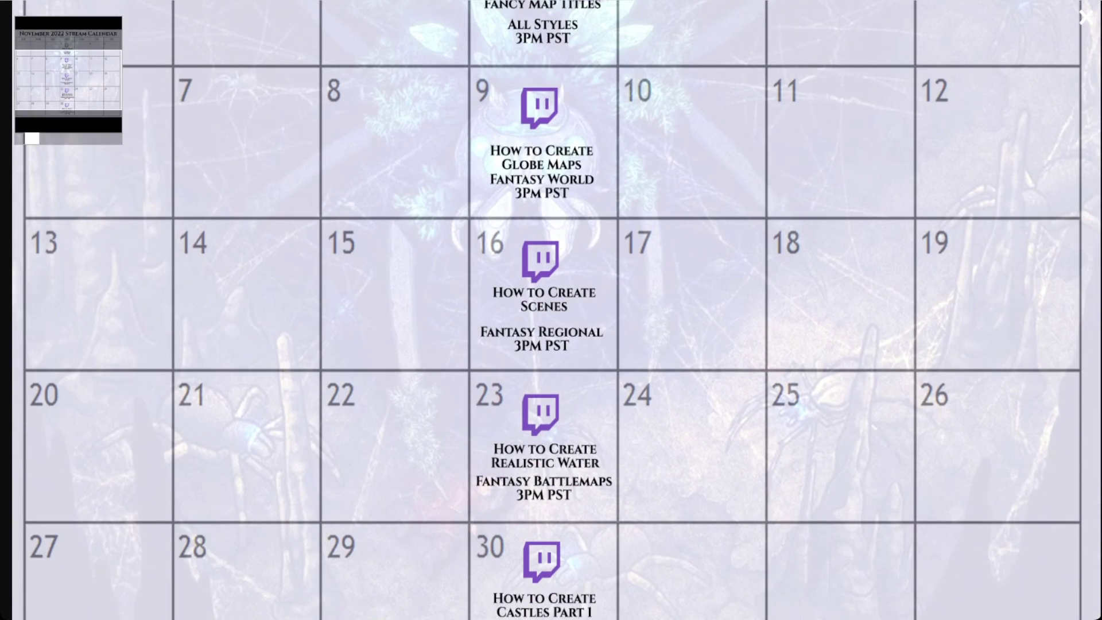
scroll(551, 310, "down", 3)
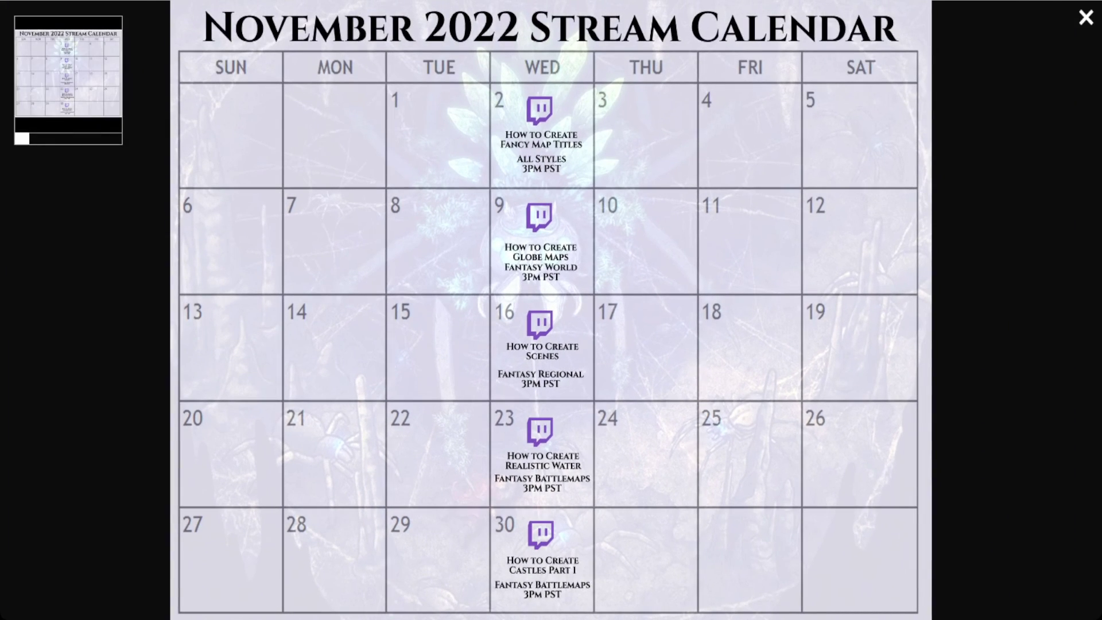